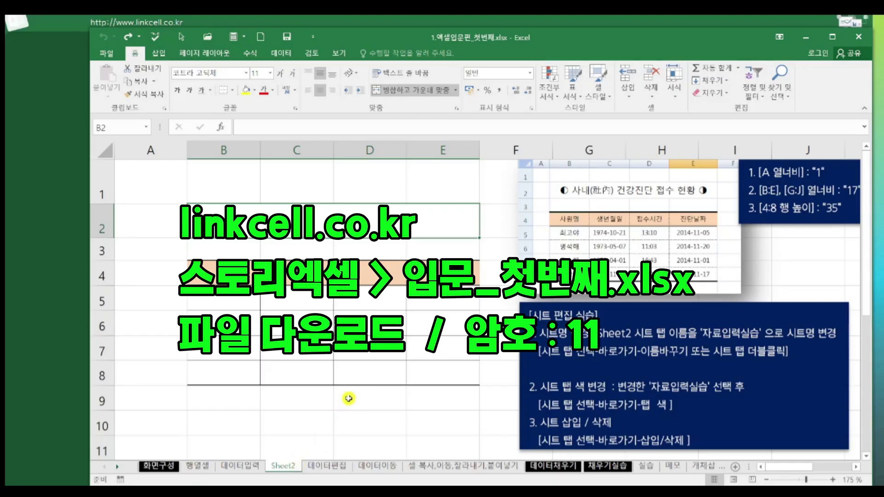
# Delete the sheet-editing practice note and move the column-width and row-height note directly below the sample table picture.
pyautogui.click(562, 316)
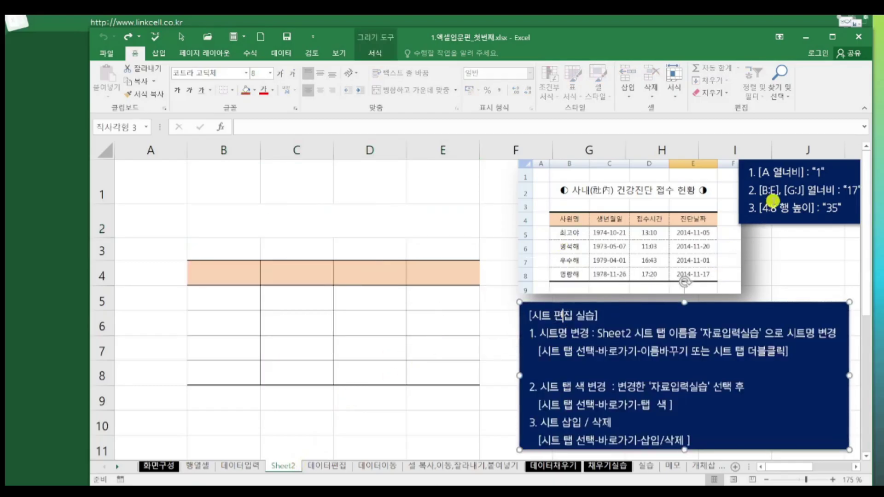
pyautogui.click(772, 205)
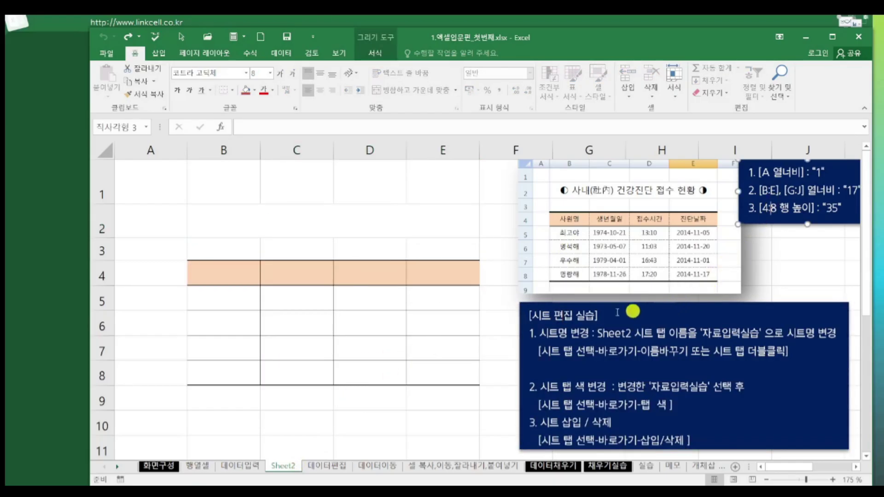
pyautogui.click(477, 353)
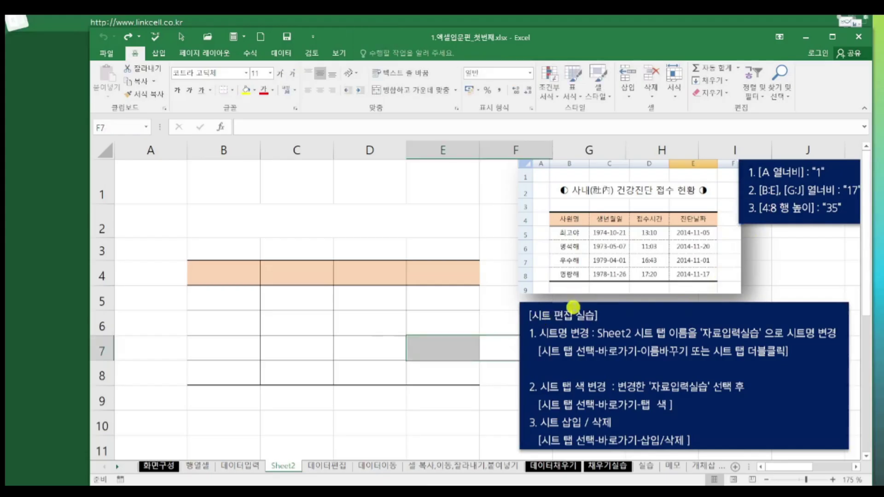
pyautogui.click(573, 303)
pyautogui.press('Delete')
pyautogui.scroll(-2, 745, 290)
pyautogui.click(746, 291)
pyautogui.scroll(2, 752, 326)
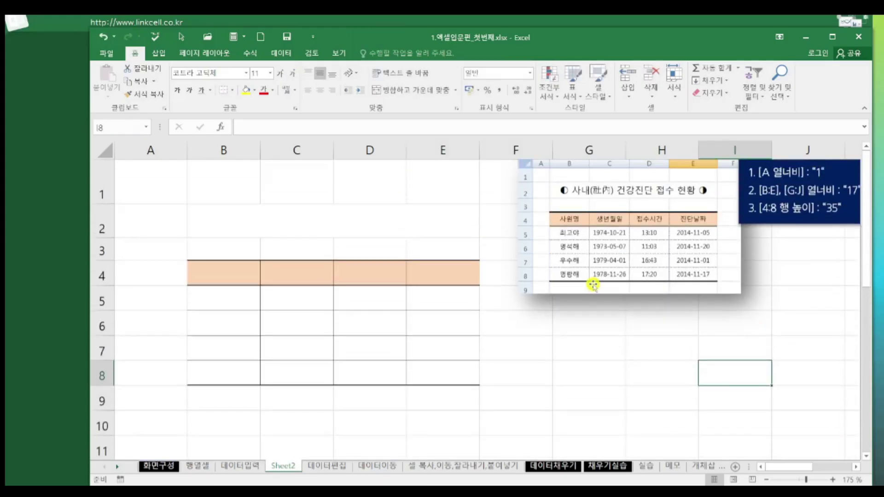
pyautogui.hotkey('ctrl', 'z')
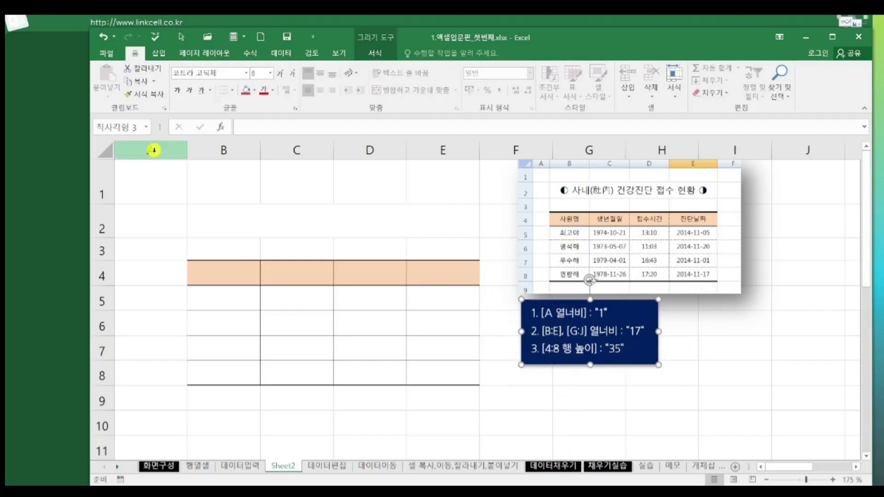
# Set the width of column A to 1.
pyautogui.click(154, 150)
pyautogui.rightClick(152, 150)
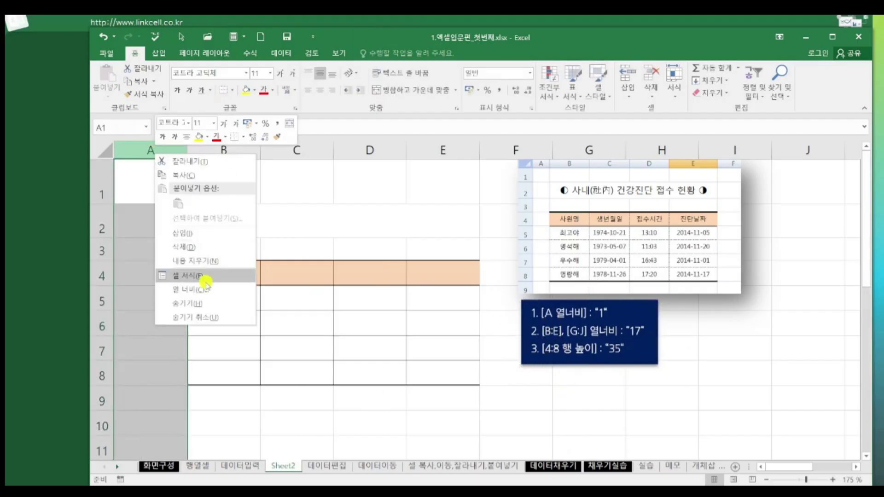
pyautogui.click(206, 289)
pyautogui.write('1')
pyautogui.press('Return')
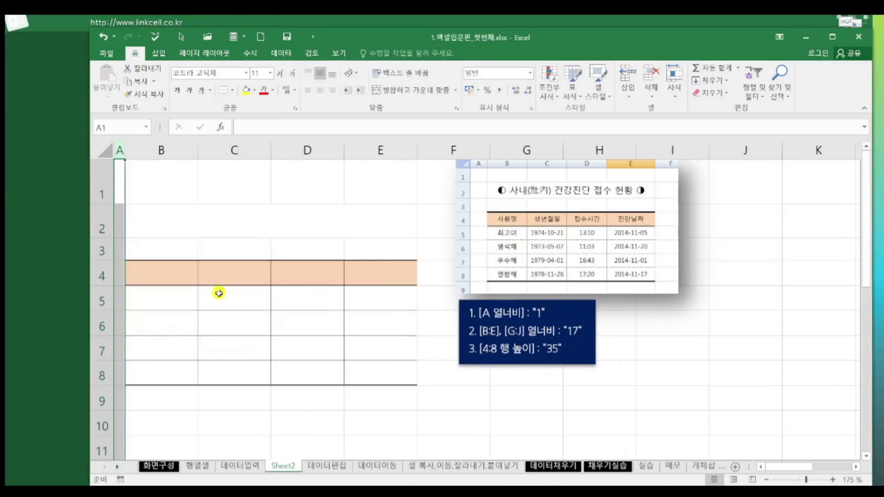
# Set the width of columns B through E and G through J to 17.
pyautogui.click(162, 148)
pyautogui.moveTo(162, 147); pyautogui.dragTo(362, 156)
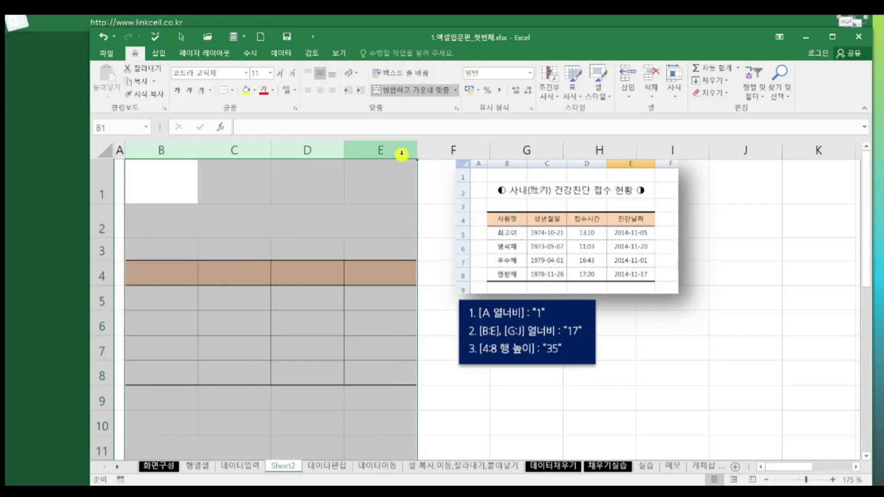
pyautogui.keyDown('ctrl'); pyautogui.click(507, 151); pyautogui.keyUp('ctrl')
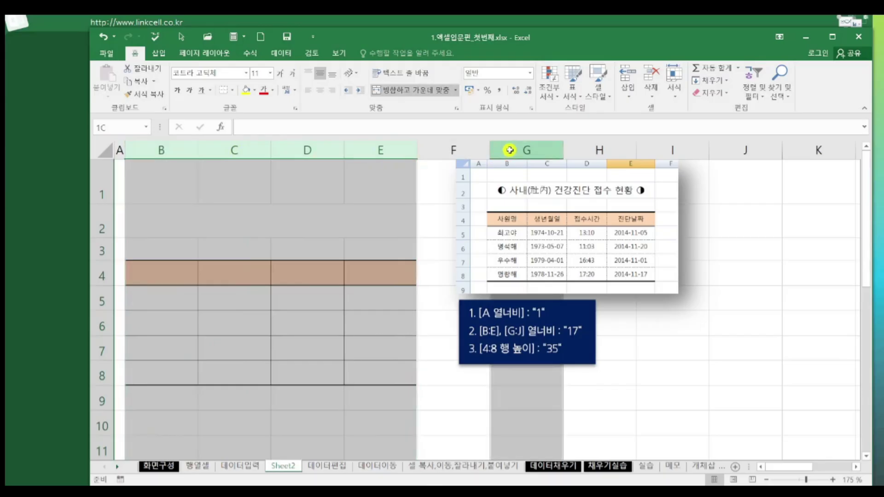
pyautogui.moveTo(509, 148); pyautogui.dragTo(748, 139)
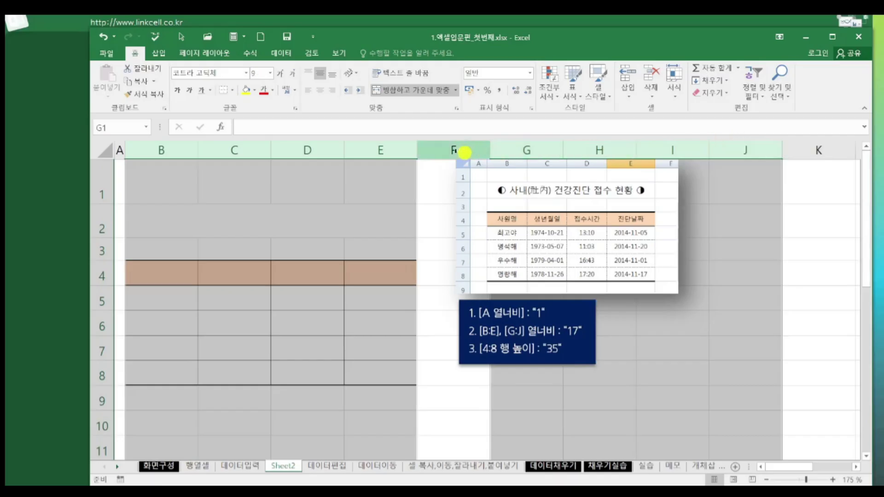
pyautogui.rightClick(397, 151)
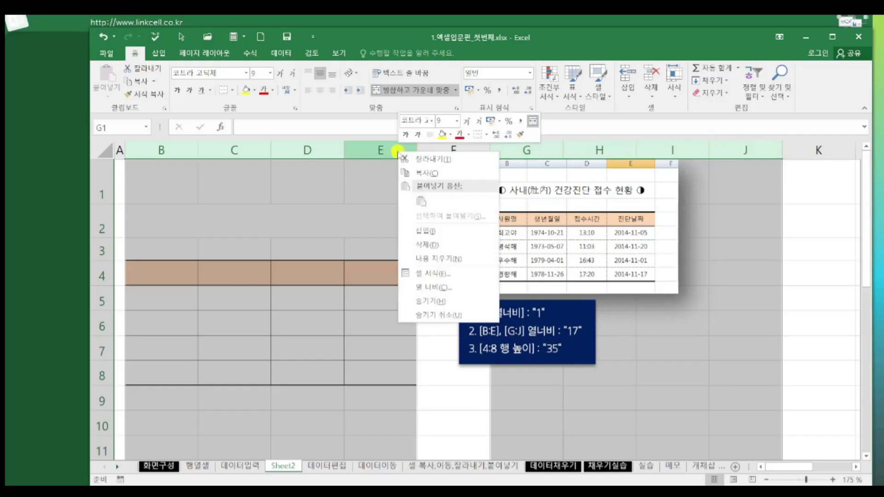
pyautogui.click(432, 287)
pyautogui.write('17')
pyautogui.press('Return')
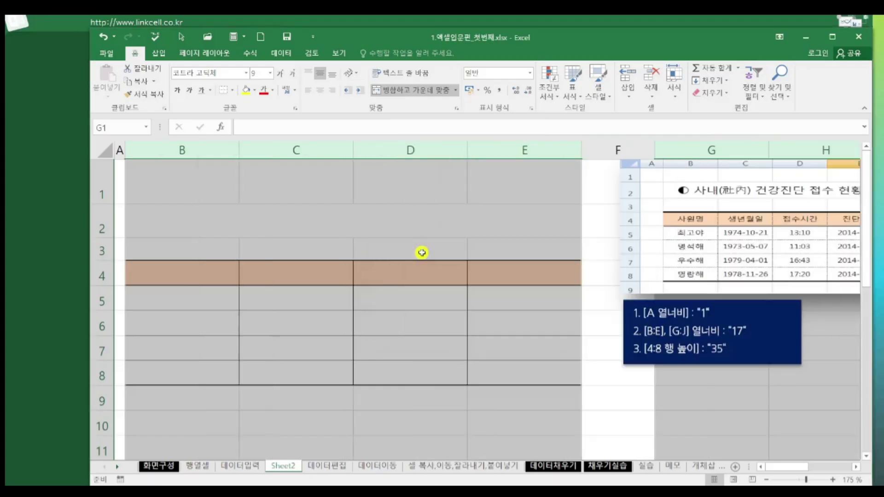
pyautogui.click(420, 249)
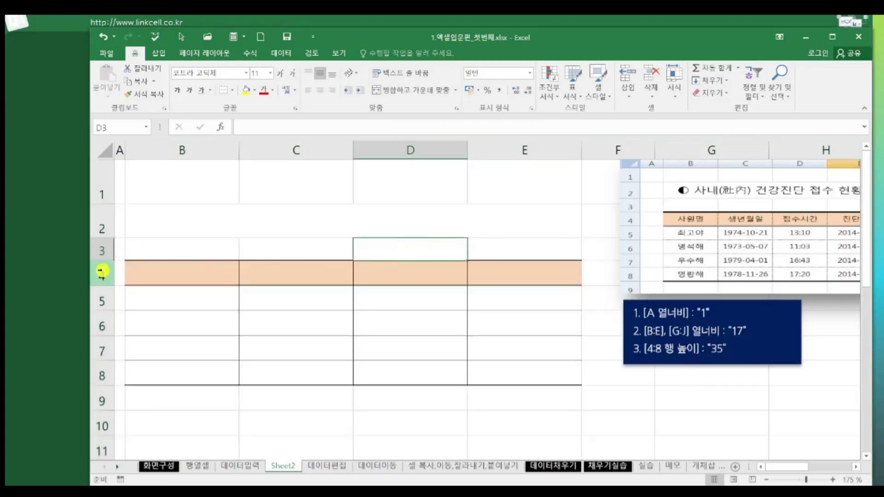
# Set the height of rows 4 through 8 to 35.
pyautogui.moveTo(102, 270); pyautogui.dragTo(101, 371)
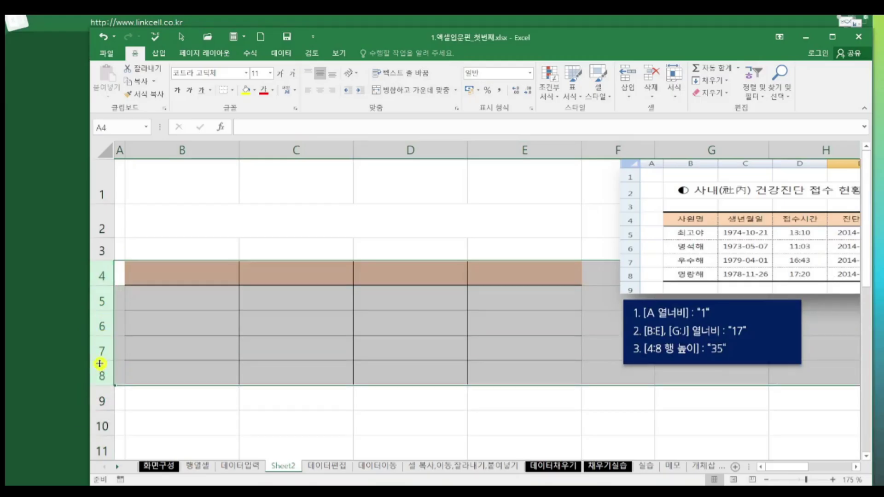
pyautogui.rightClick(99, 365)
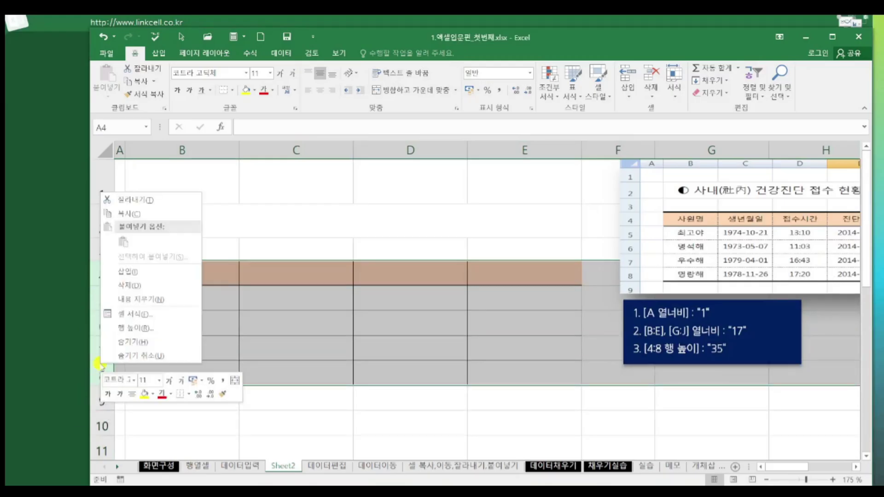
pyautogui.click(115, 328)
pyautogui.write('35')
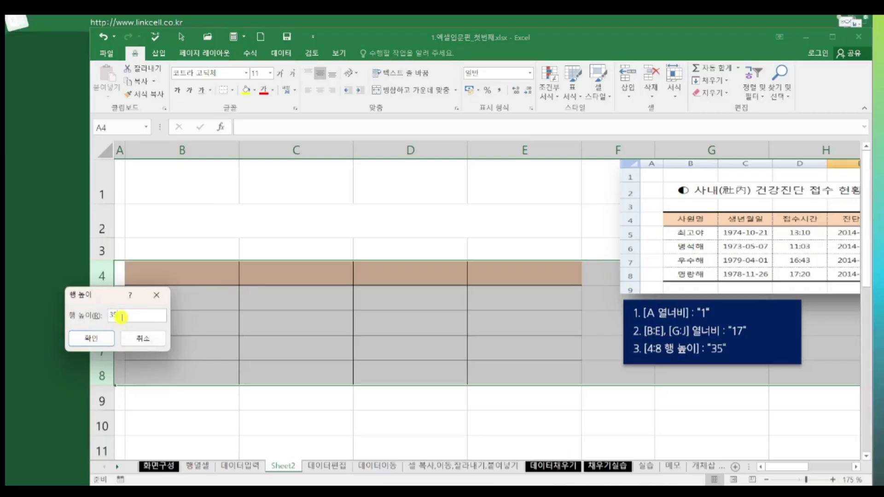
pyautogui.press('Return')
# Delete the column-width and row-height note and move the sample table picture over columns E to G beside rows 4 to 7.
pyautogui.click(658, 332)
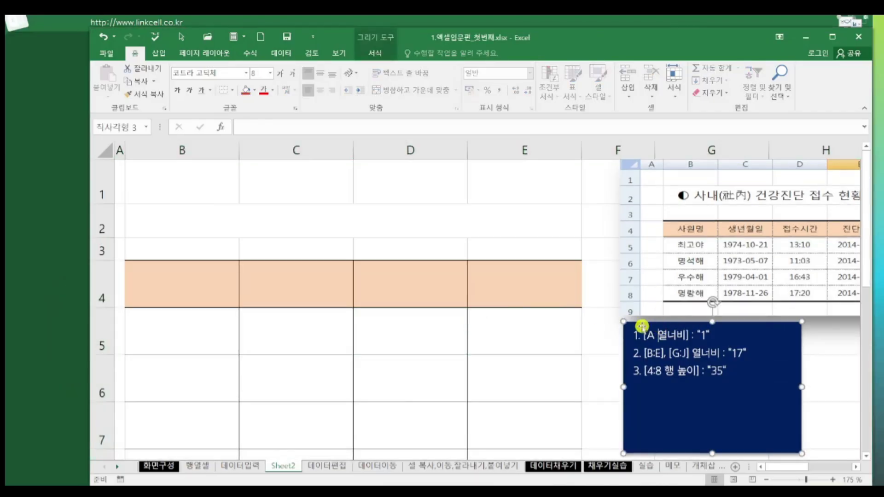
pyautogui.moveTo(642, 326); pyautogui.dragTo(426, 205)
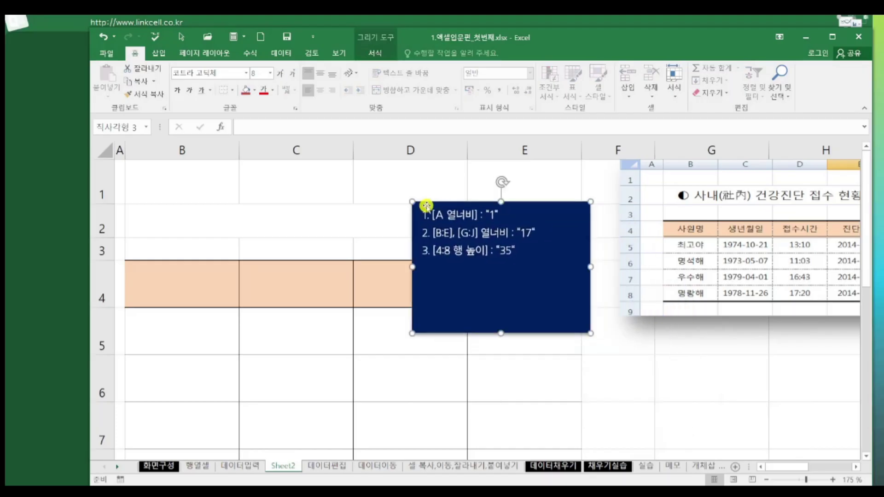
pyautogui.press('Delete')
pyautogui.moveTo(695, 222)
pyautogui.mouseDown()
pyautogui.moveTo(601, 249)
pyautogui.moveTo(457, 253)
pyautogui.mouseUp()
pyautogui.moveTo(383, 275); pyautogui.dragTo(455, 275)
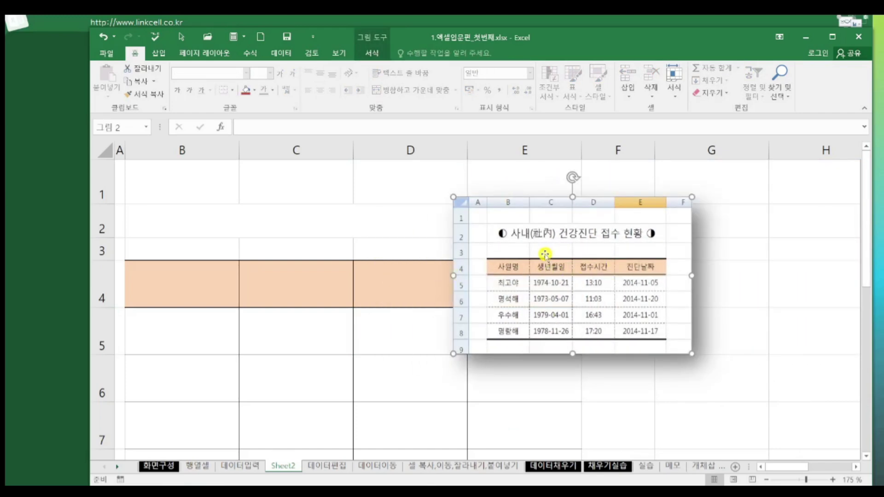
pyautogui.moveTo(545, 253); pyautogui.dragTo(622, 320)
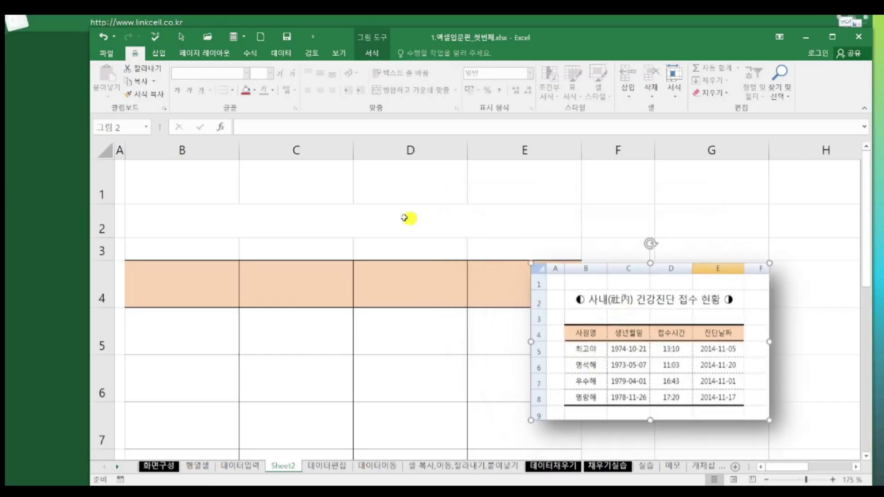
# Insert the half-filled circle symbol ◐ at the start of the merged title cell B2, using the ㅁ special characters.
pyautogui.click(336, 223)
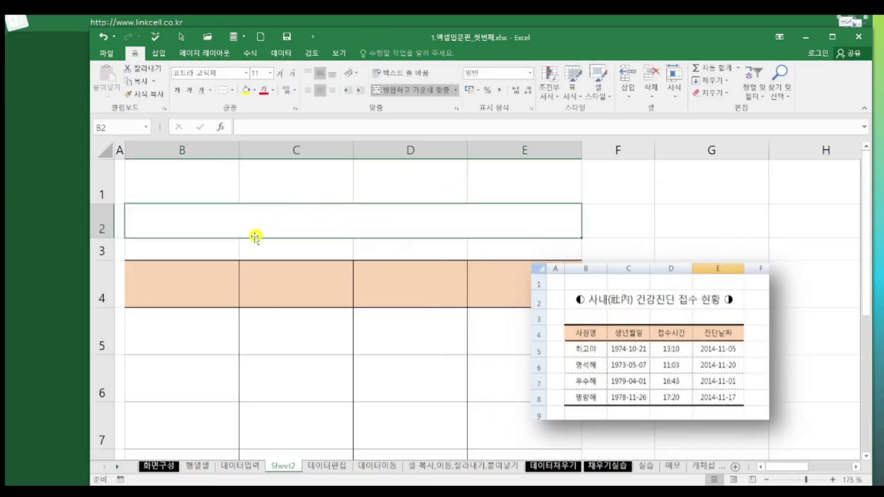
pyautogui.write('ㅁ')
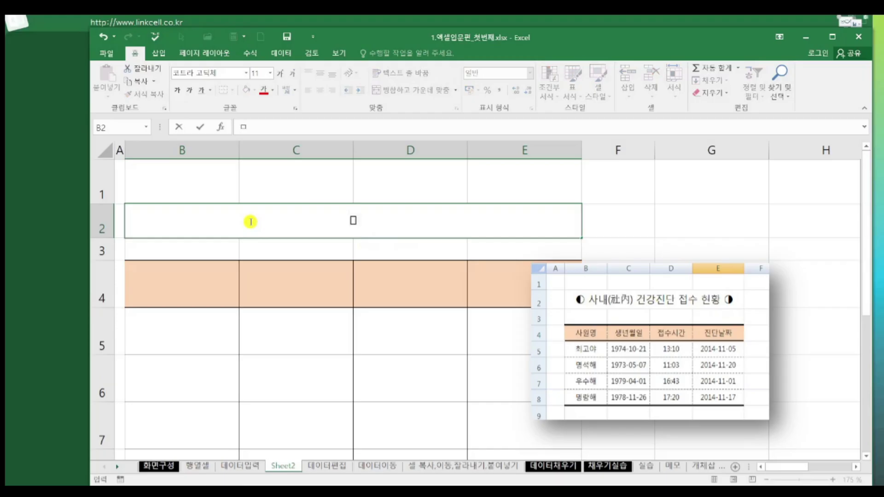
pyautogui.press('Hangul_Hanja')
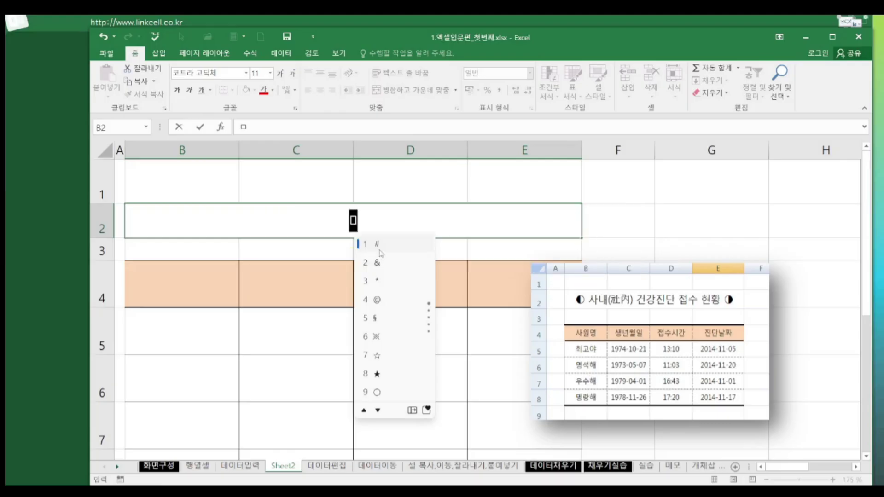
pyautogui.scroll(-2, 379, 253)
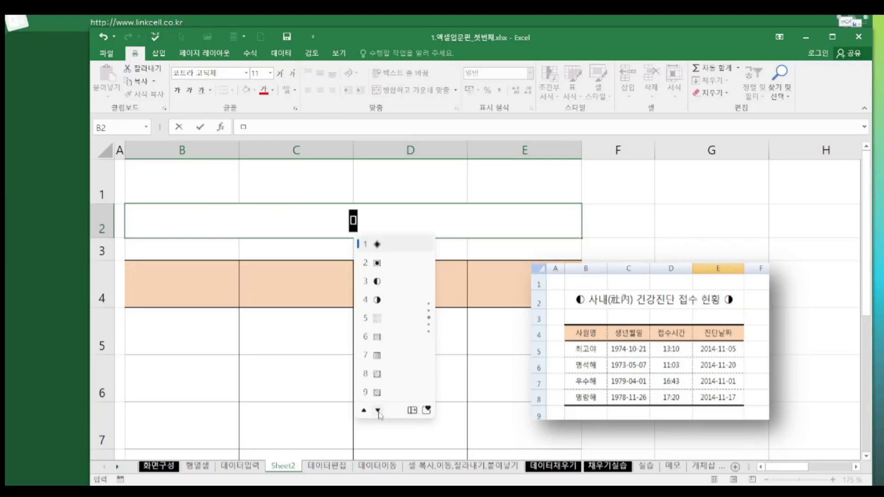
pyautogui.click(376, 282)
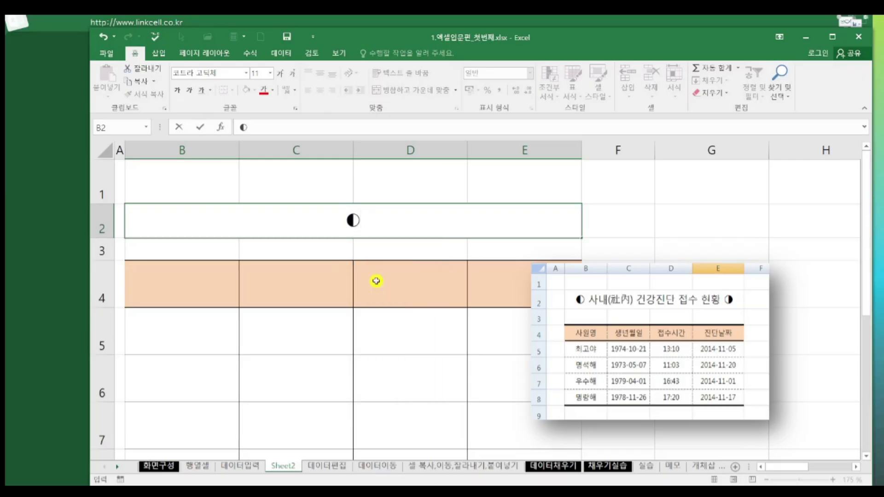
# Try entering 사내 after the ◐ symbol in B2 and converting it to the Hanja 社內.
pyautogui.write('사내')
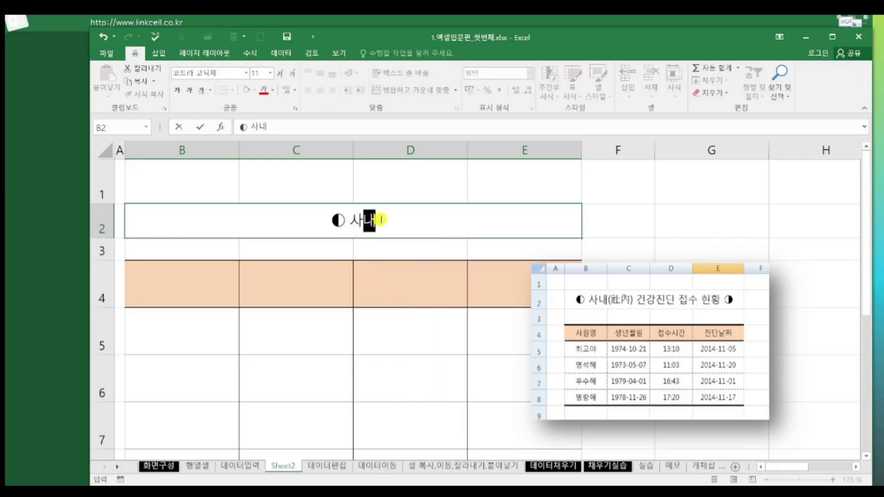
pyautogui.click(375, 222)
pyautogui.moveTo(351, 220); pyautogui.dragTo(381, 221)
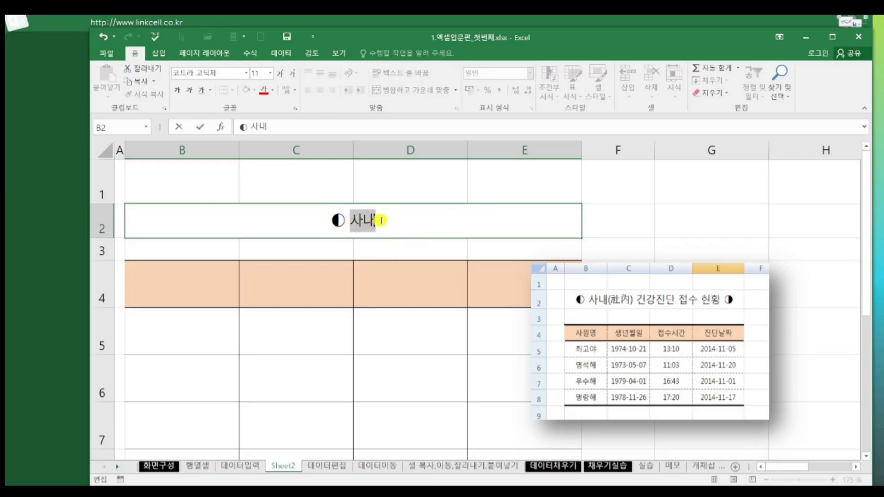
pyautogui.click(378, 221)
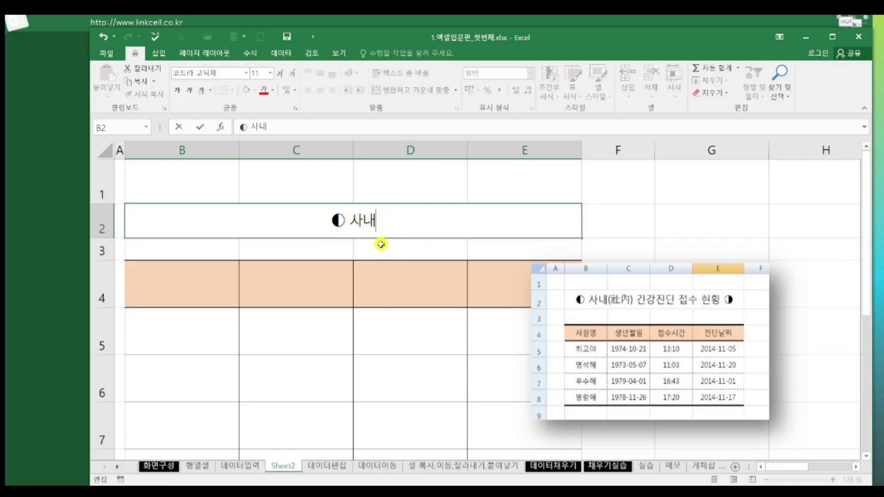
pyautogui.doubleClick(364, 220)
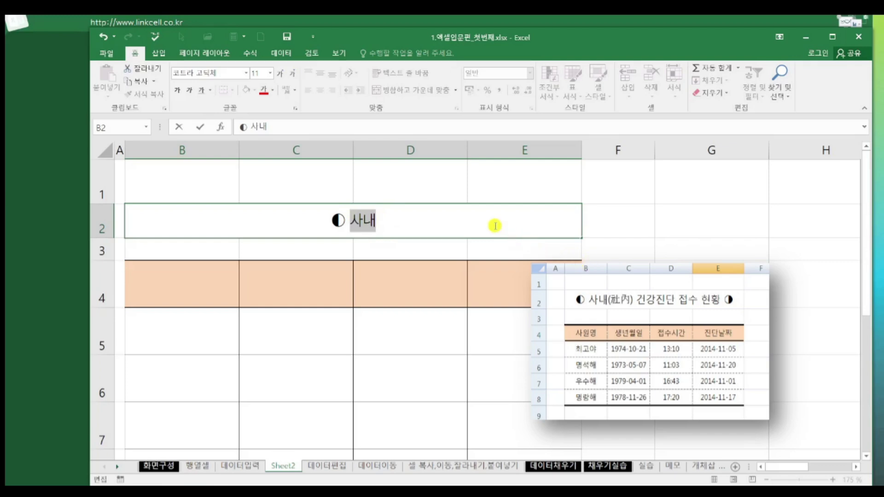
pyautogui.press('Hangul_Hanja')
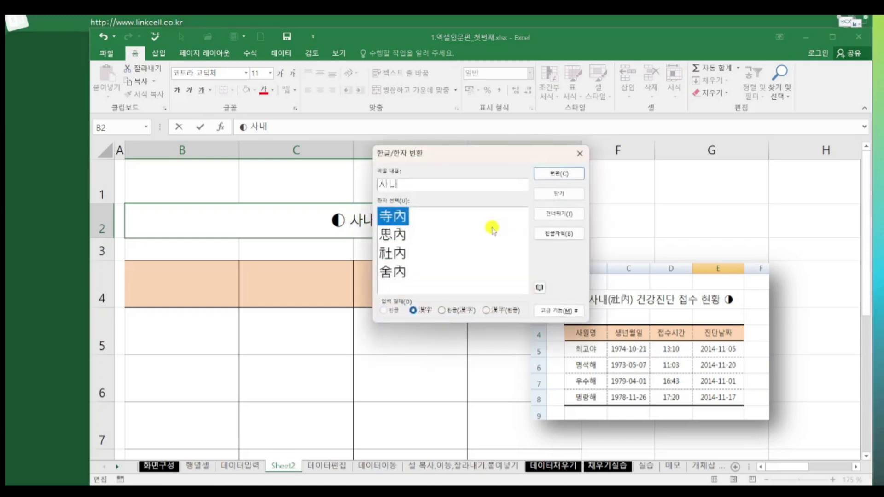
pyautogui.click(390, 256)
pyautogui.click(560, 174)
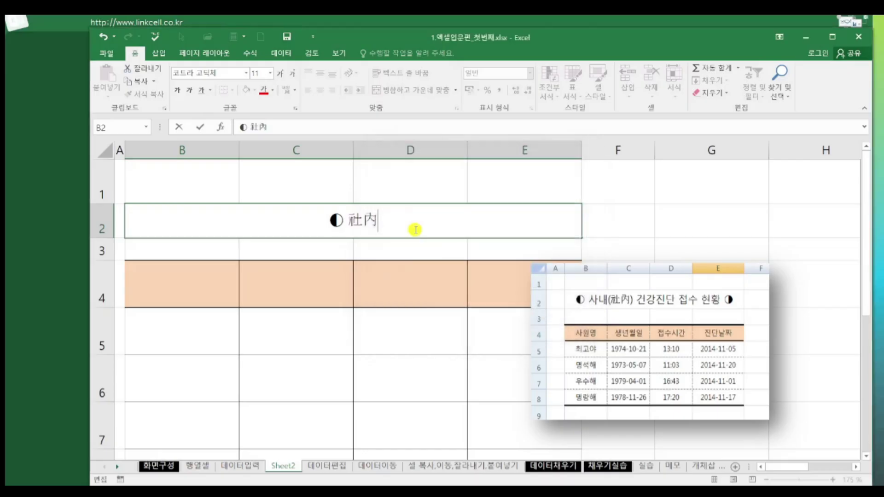
pyautogui.press('BackSpace')
pyautogui.press('BackSpace')
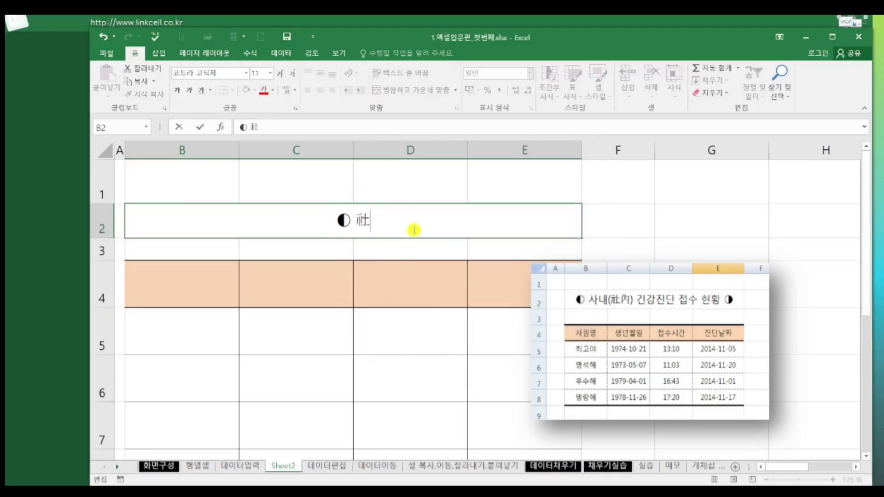
# Enter 사내 after the ◐ symbol in title cell B2 and convert it to 사내(社內) using the 한글(漢字) input format.
pyautogui.write('사내')
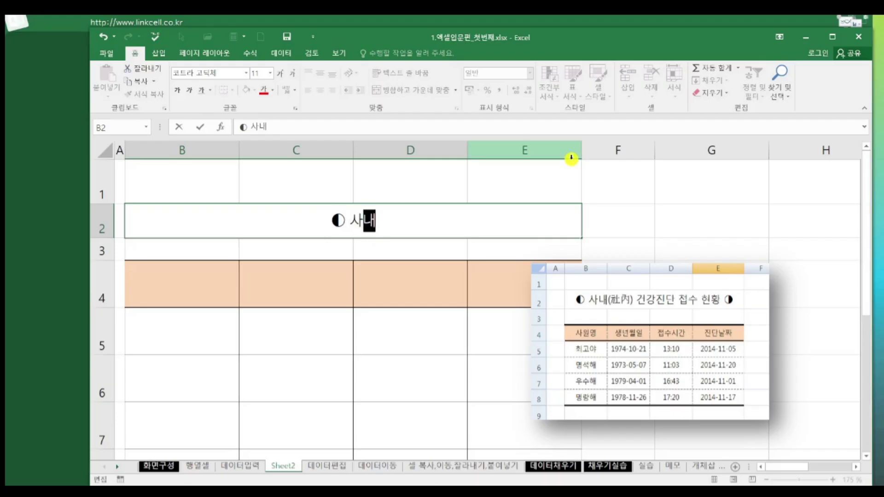
pyautogui.click(384, 219)
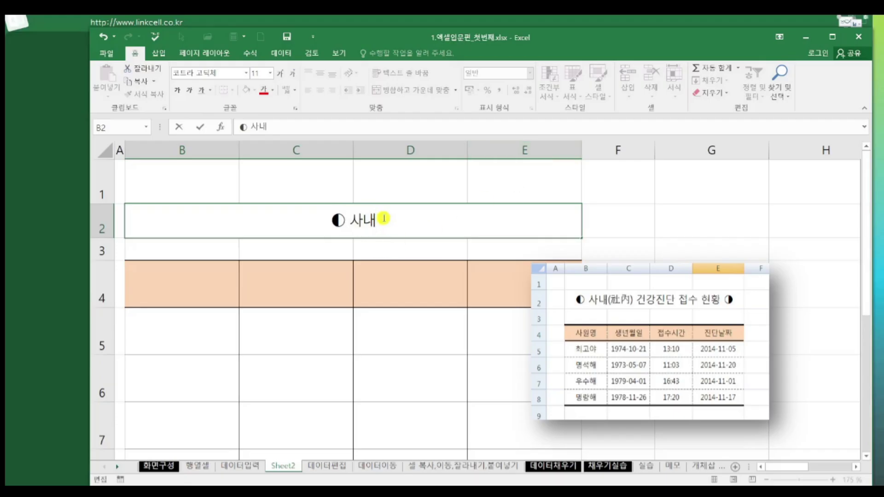
pyautogui.press('Hangul_Hanja')
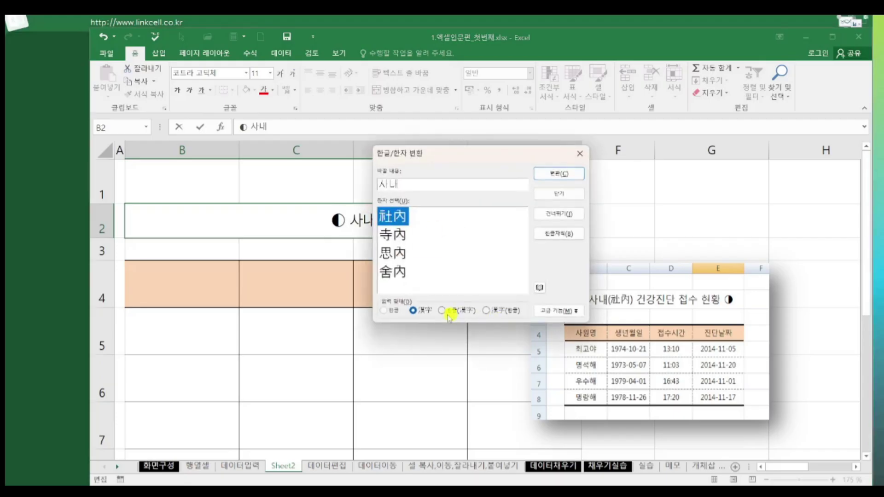
pyautogui.click(445, 311)
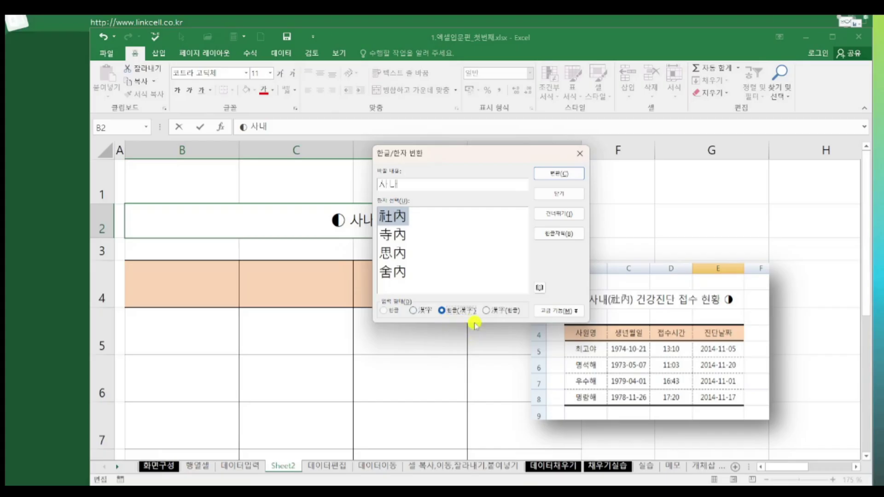
pyautogui.click(563, 173)
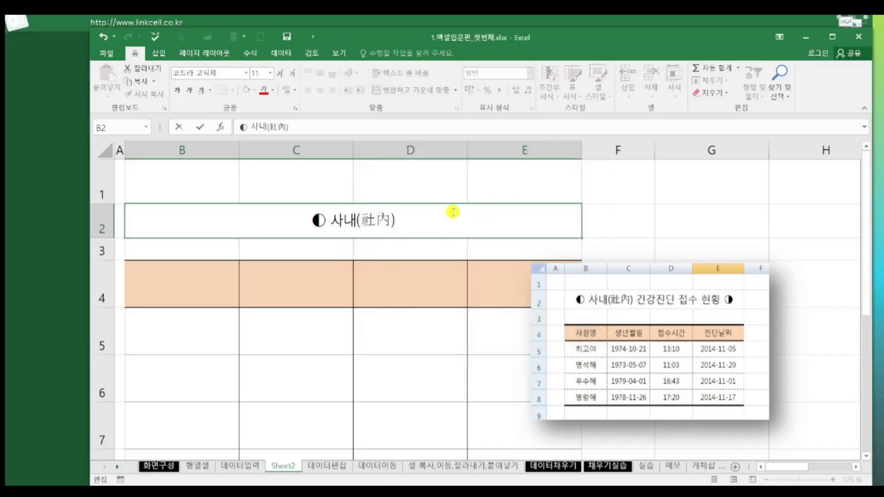
# Complete the title in B2 with 건강진단 접수 현황 and a closing ◑ symbol from the ㅁ special characters.
pyautogui.write('건강진단 ㅈ')
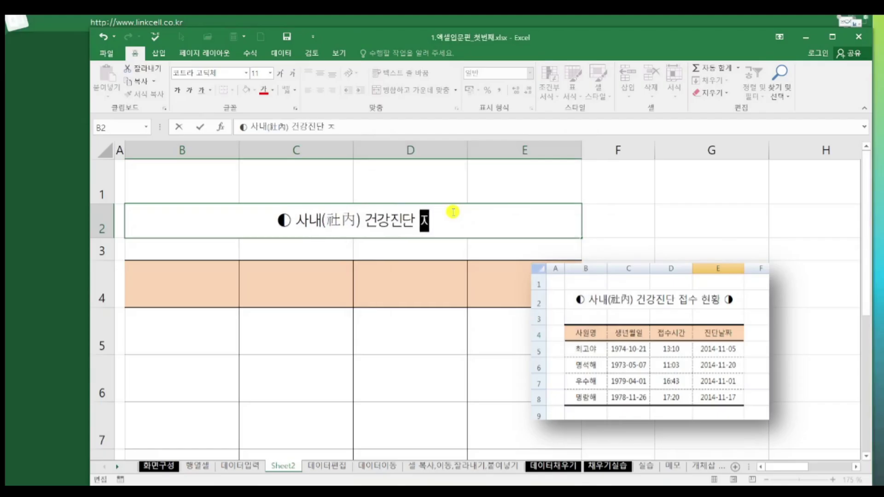
pyautogui.write('접수 현황')
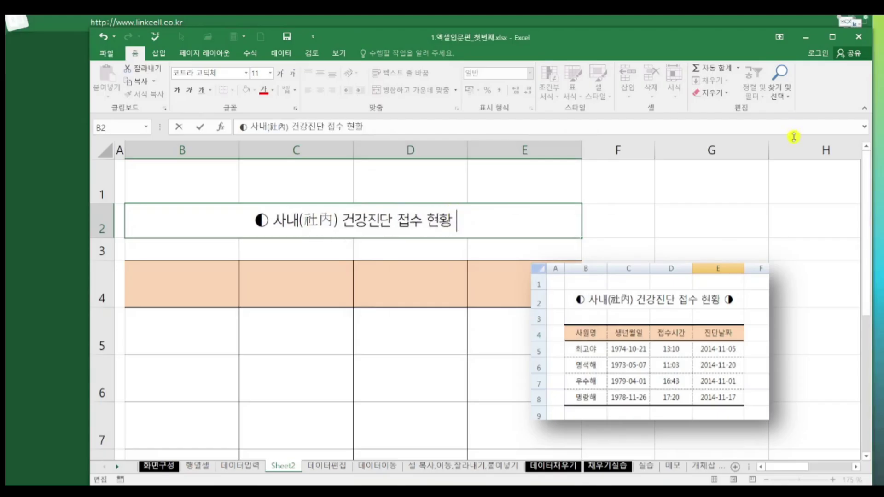
pyautogui.write(' ㅁ')
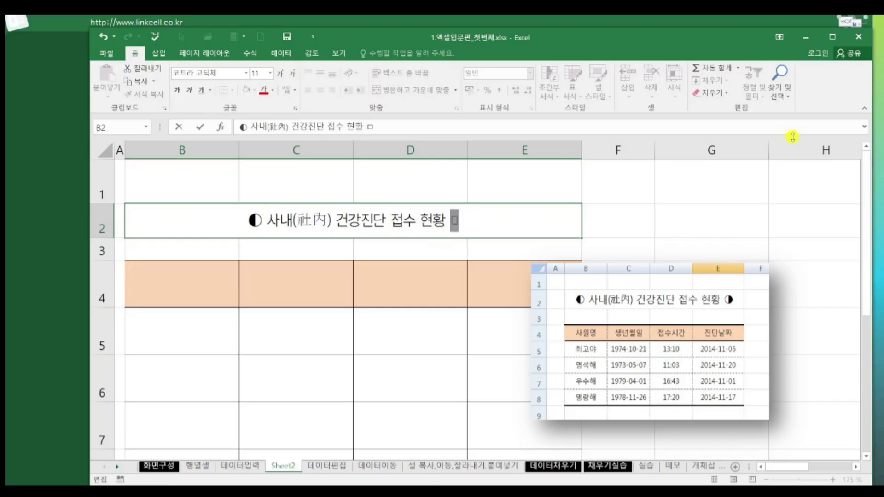
pyautogui.press('Hangul_Hanja')
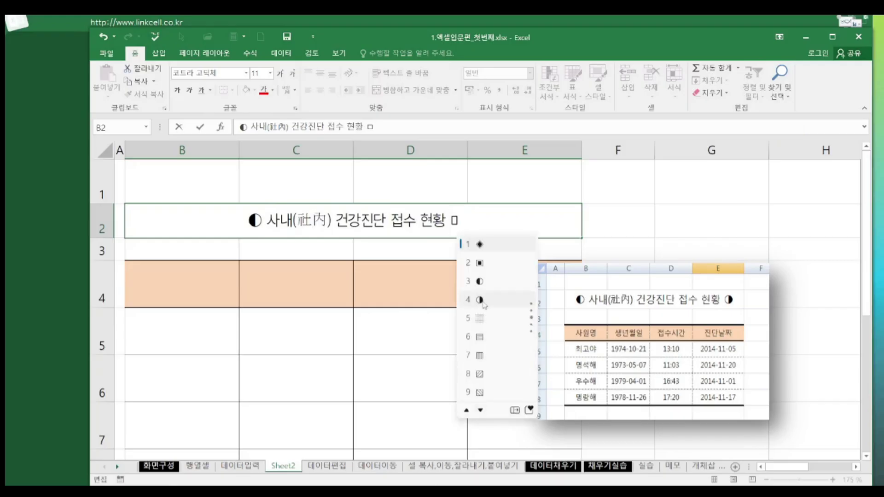
pyautogui.click(480, 300)
pyautogui.press('Return')
# Enter the column headers 사원명, 생년월일, 접수시간 and 진단날짜 in cells B4 through E4.
pyautogui.click(188, 283)
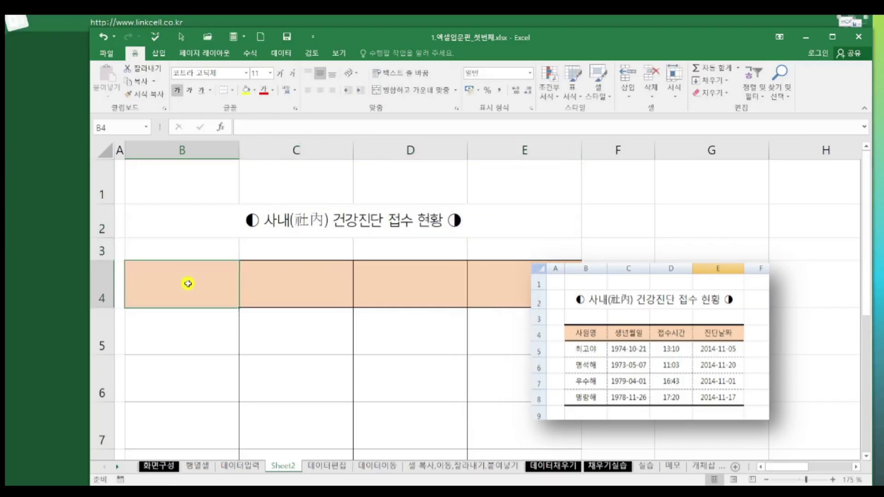
pyautogui.write('사원명')
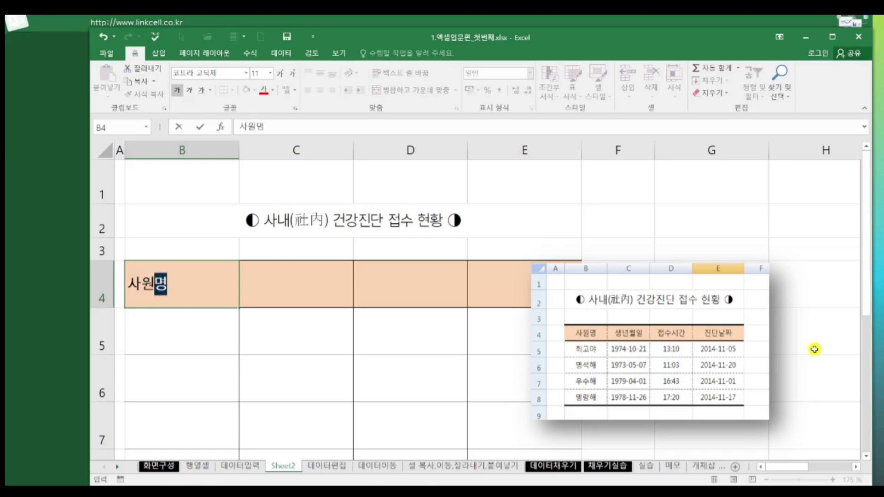
pyautogui.press('Right')
pyautogui.press('Left')
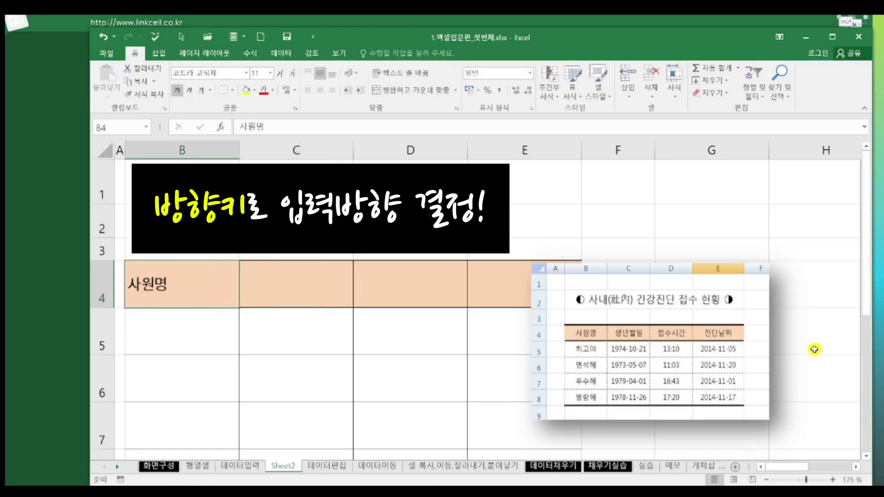
pyautogui.press('Down')
pyautogui.press('Up')
pyautogui.press('Right')
pyautogui.write('생년월일')
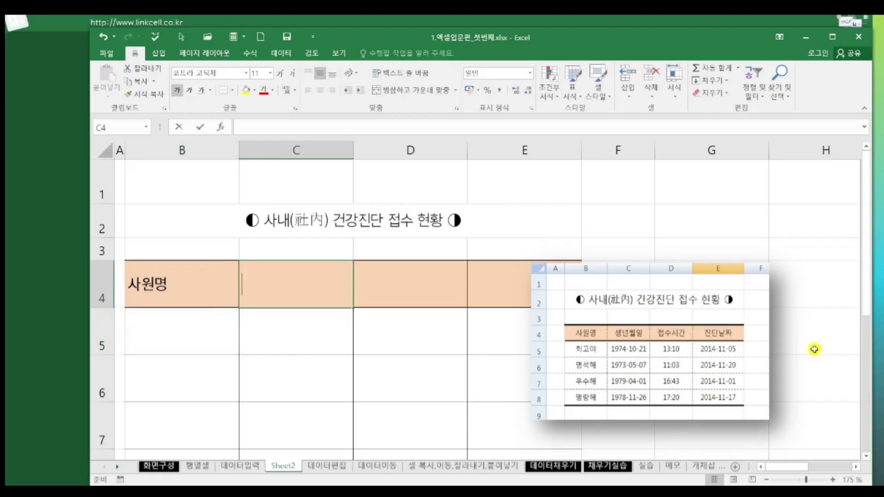
pyautogui.press('Right')
pyautogui.write('접수시간')
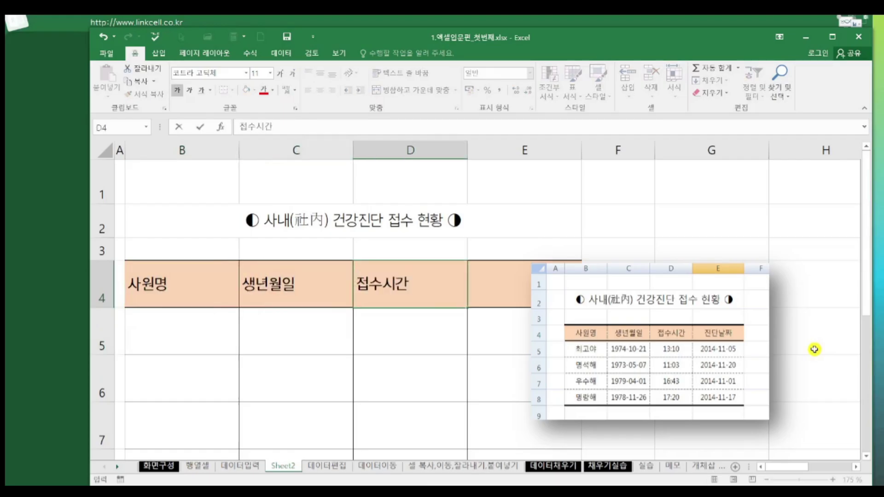
pyautogui.press('Right')
pyautogui.write('진단날ㅉ')
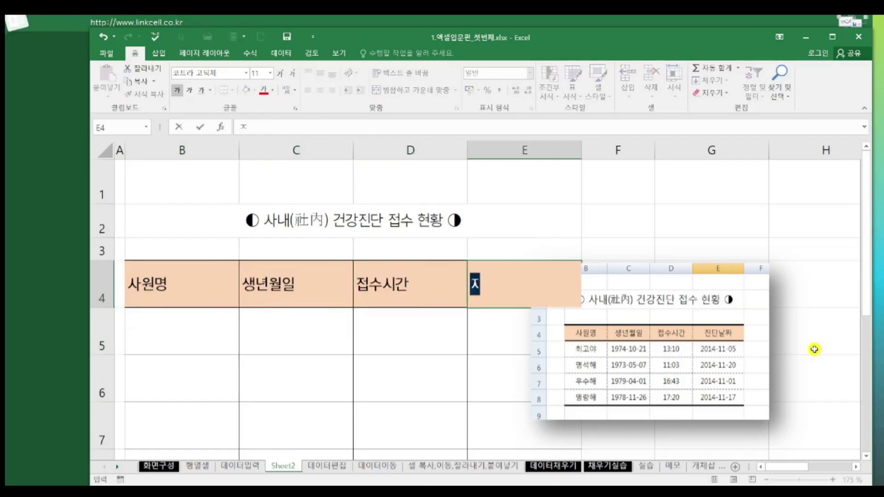
pyautogui.write('ㅏ')
pyautogui.press('Return')
# Enter the four employee names from the sample table in cells B5 through B8.
pyautogui.write('최고야')
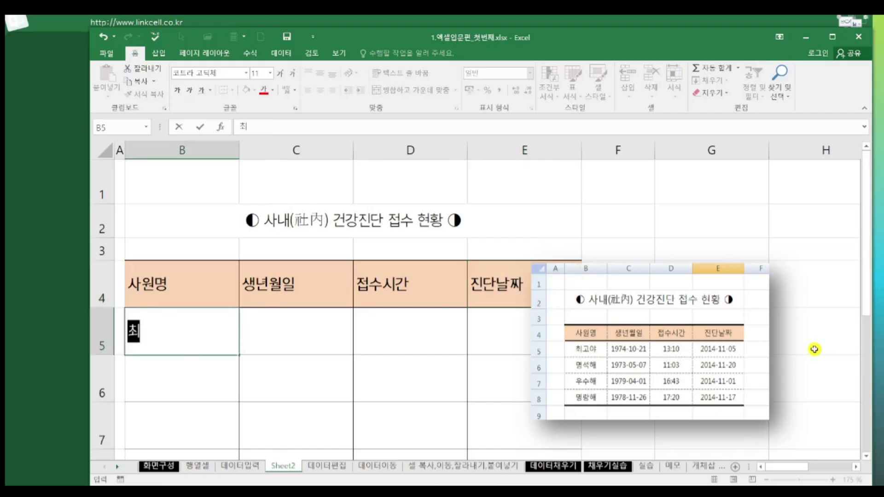
pyautogui.press('Return')
pyautogui.write('명석해')
pyautogui.press('Return')
pyautogui.write('우수해')
pyautogui.press('Return')
pyautogui.write('명랑해')
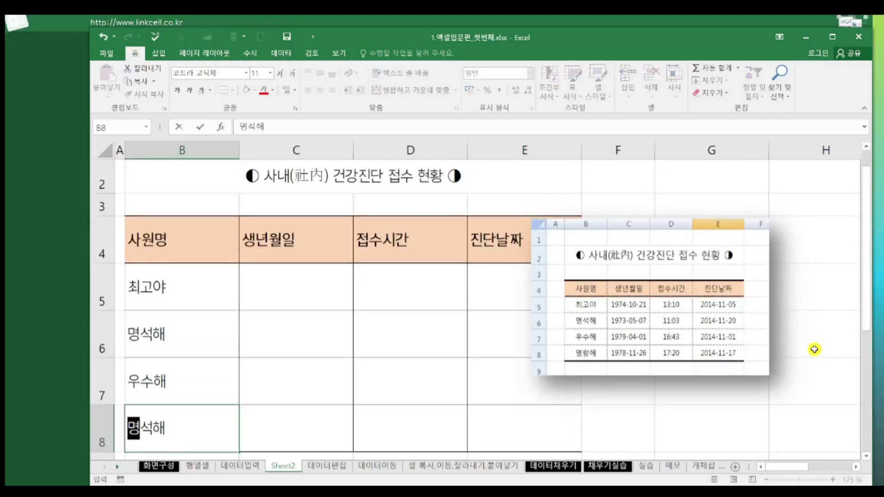
# Enter the first employee's date of birth in C5 as a hyphen-separated year-month-day date with a two-digit year.
pyautogui.click(300, 299)
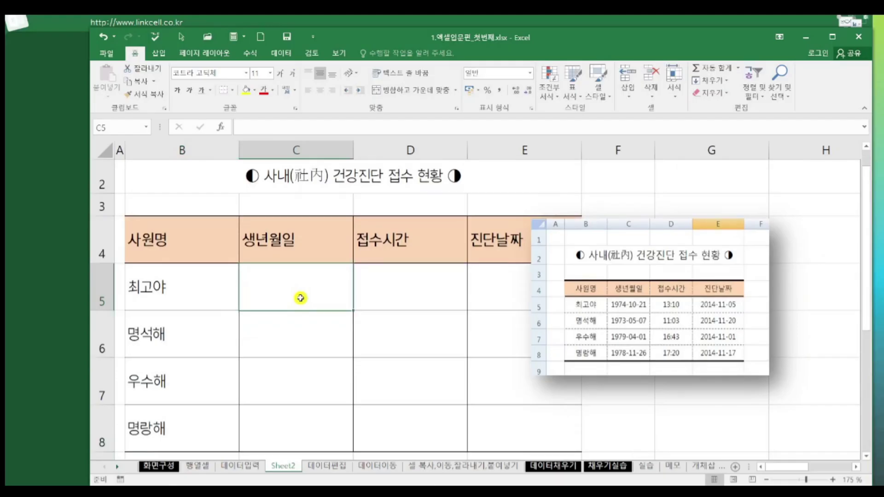
pyautogui.doubleClick(300, 298)
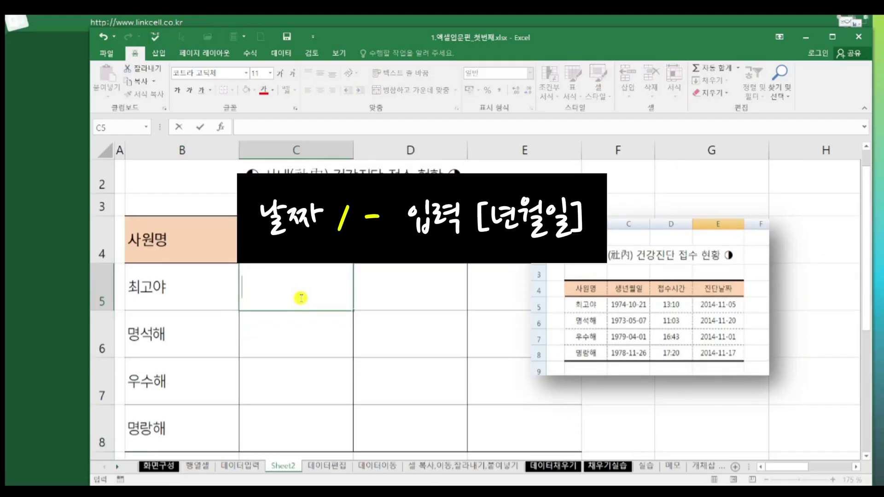
pyautogui.write('74-')
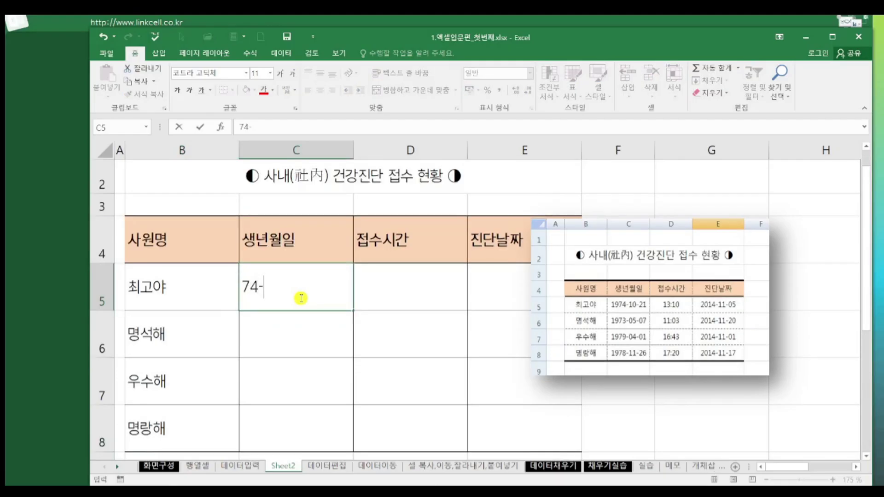
pyautogui.write('10-21')
pyautogui.press('Return')
pyautogui.write('73-')
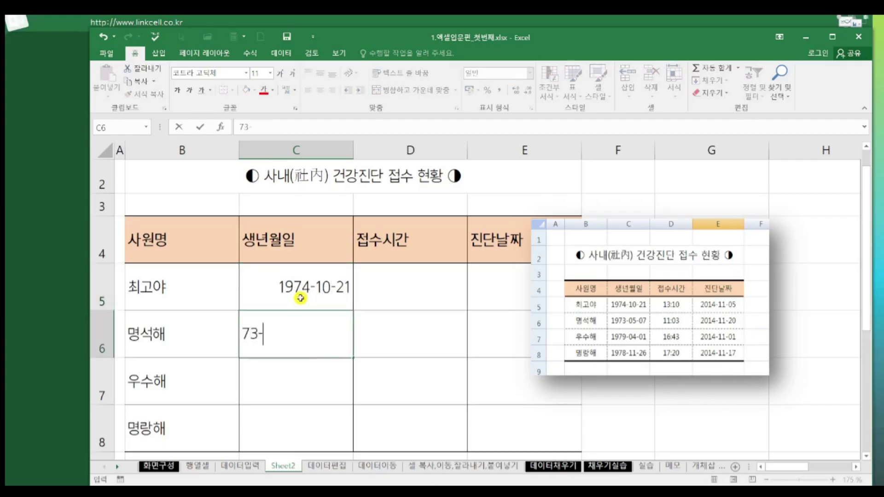
pyautogui.press('Escape')
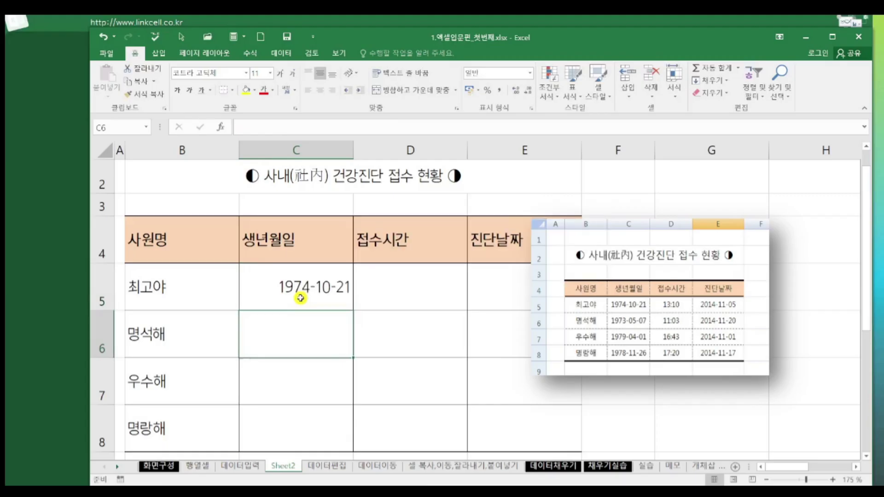
# Enter the remaining three employees' dates of birth from the sample in cells C6 through C8.
pyautogui.write('73-')
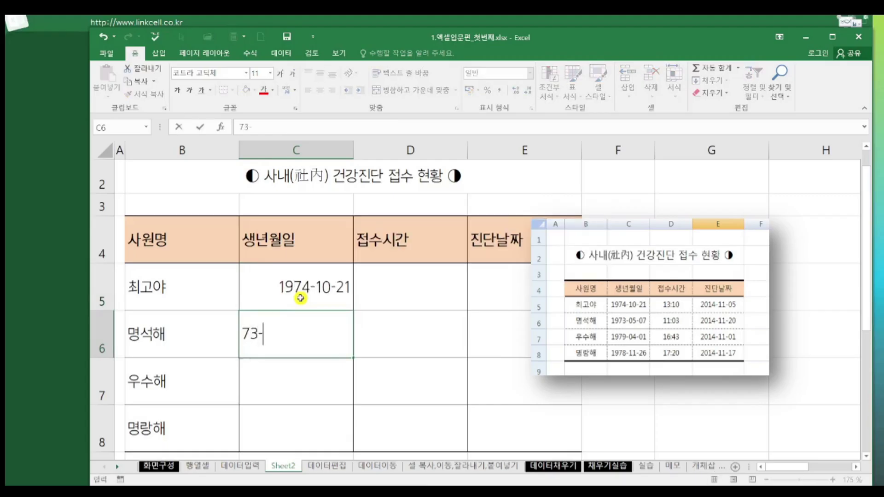
pyautogui.write('05-07')
pyautogui.press('Return')
pyautogui.write('79-04-1')
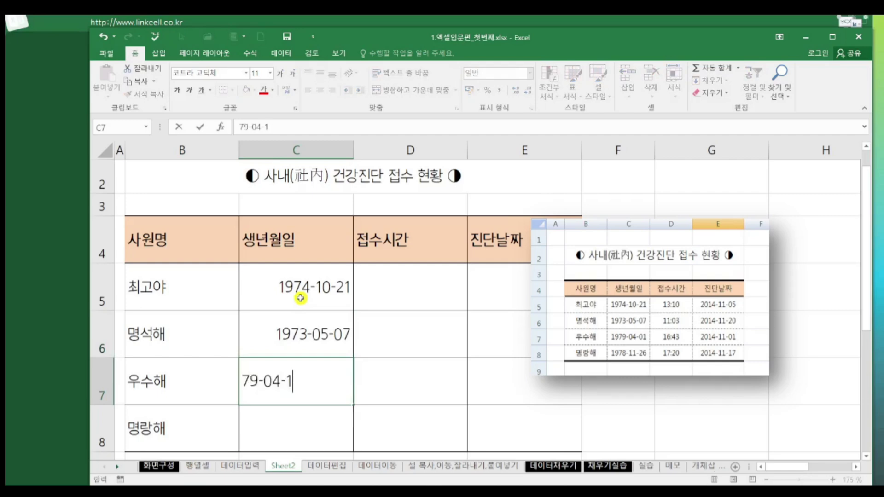
pyautogui.press('Return')
pyautogui.write('78-11-26')
pyautogui.press('Return')
# Enter the reception times 13:10, 11:03, 16:43 and 17:20 in cells D5 through D8.
pyautogui.click(412, 254)
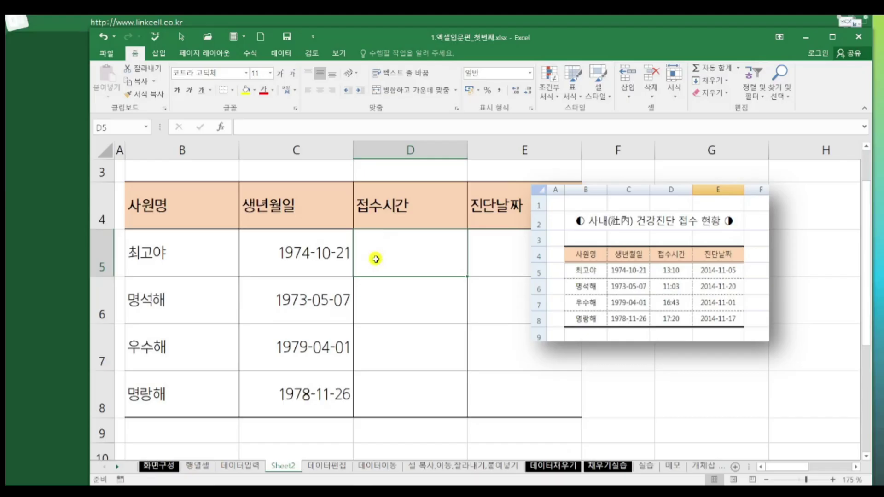
pyautogui.write('13:')
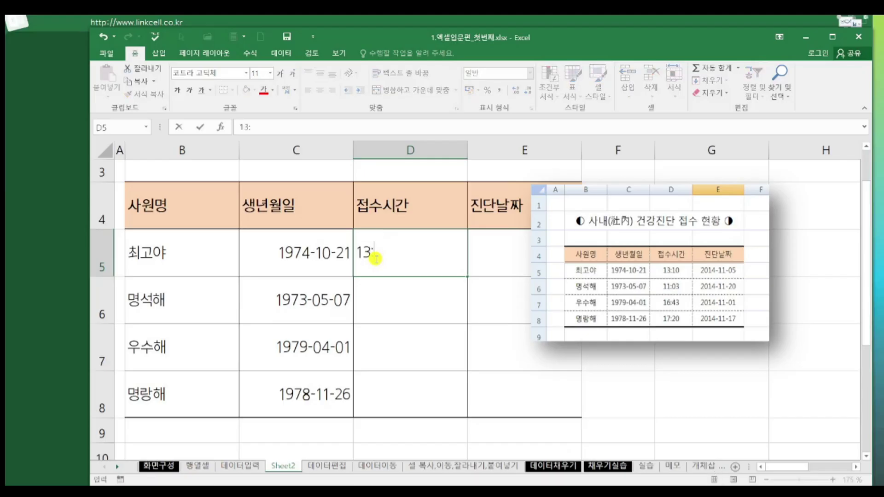
pyautogui.write('10')
pyautogui.press('Return')
pyautogui.write('11:')
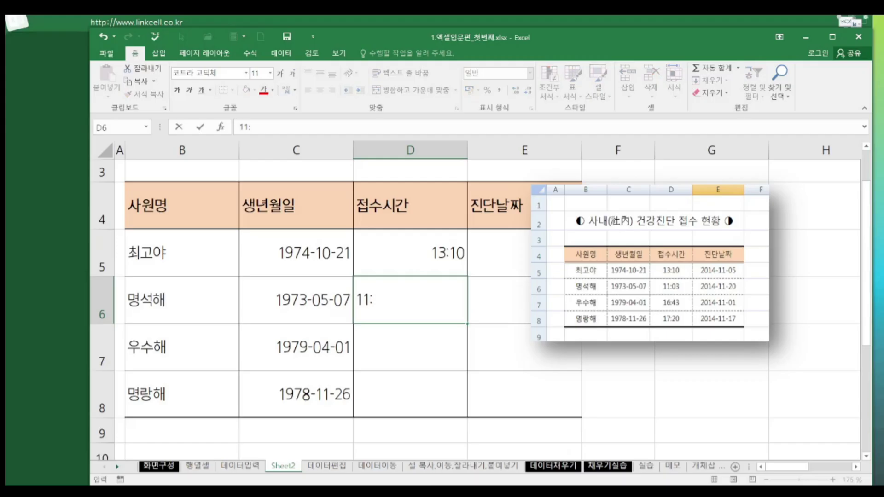
pyautogui.write('03')
pyautogui.press('Return')
pyautogui.write('16:43')
pyautogui.press('Return')
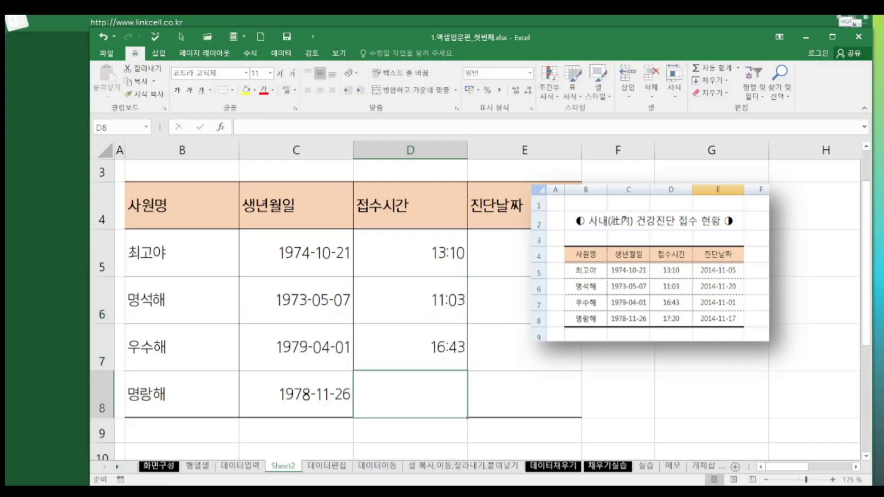
pyautogui.write('17:20')
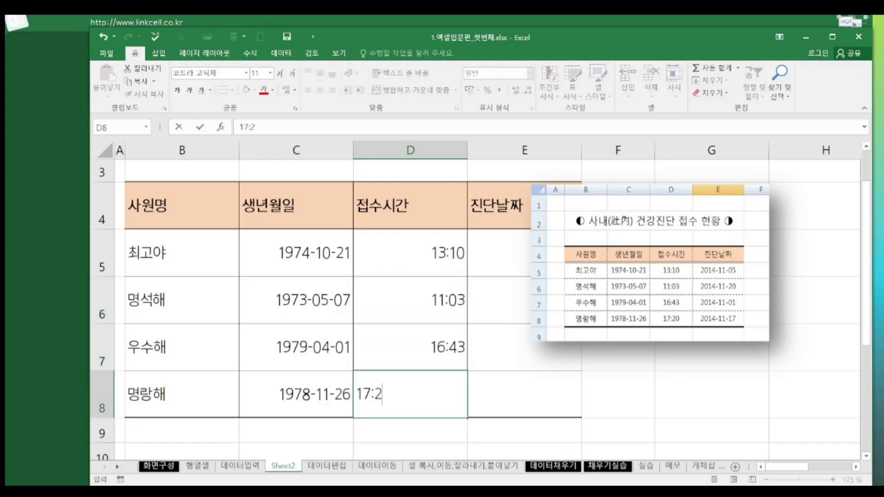
pyautogui.press('Return')
# Move the sample table picture clear of column E and enter the checkup date 2014-11-05 in E5.
pyautogui.moveTo(605, 231); pyautogui.dragTo(667, 231)
pyautogui.click(517, 259)
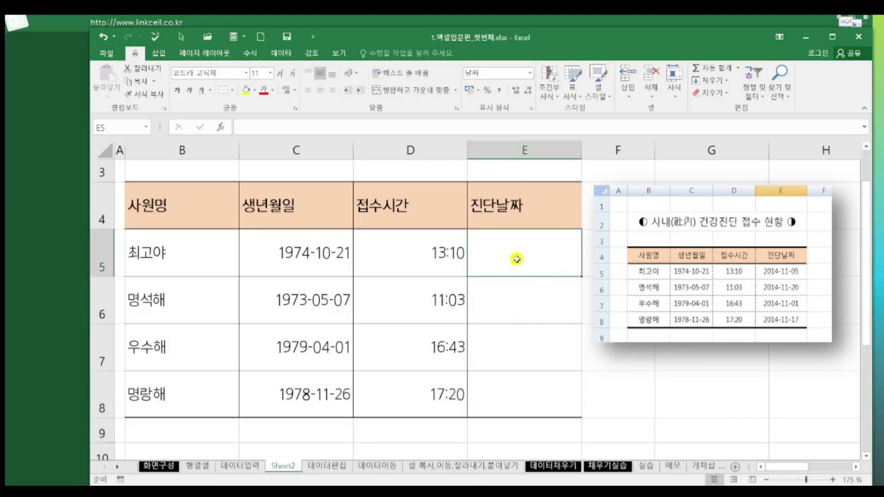
pyautogui.write('14')
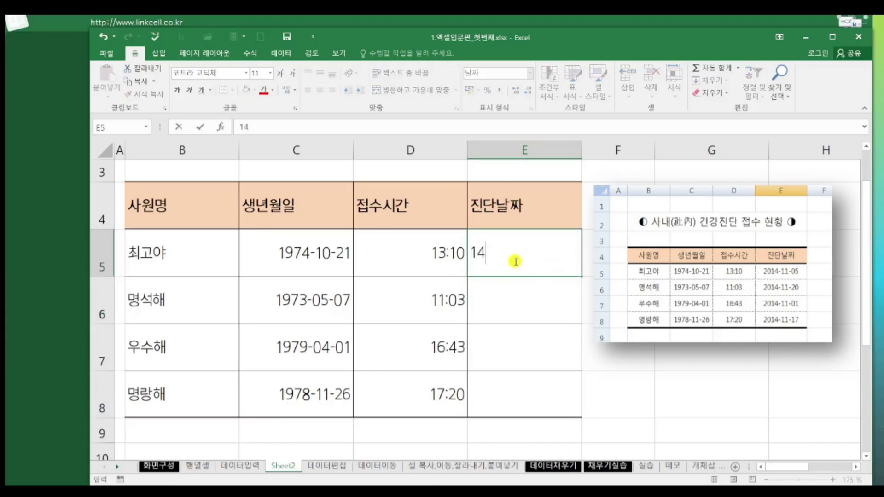
pyautogui.write('-11-05')
pyautogui.press('Return')
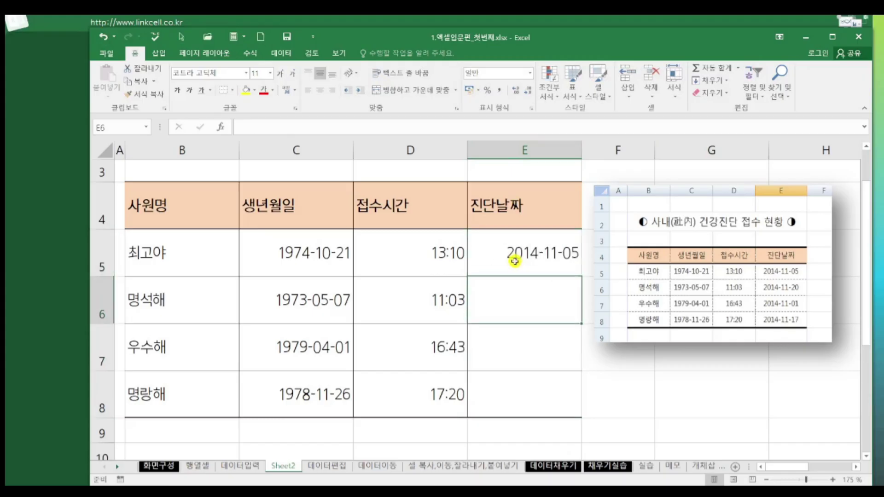
# Fill the checkup date in E5 down through E8 and select E6.
pyautogui.click(551, 250)
pyautogui.moveTo(551, 250); pyautogui.dragTo(533, 403)
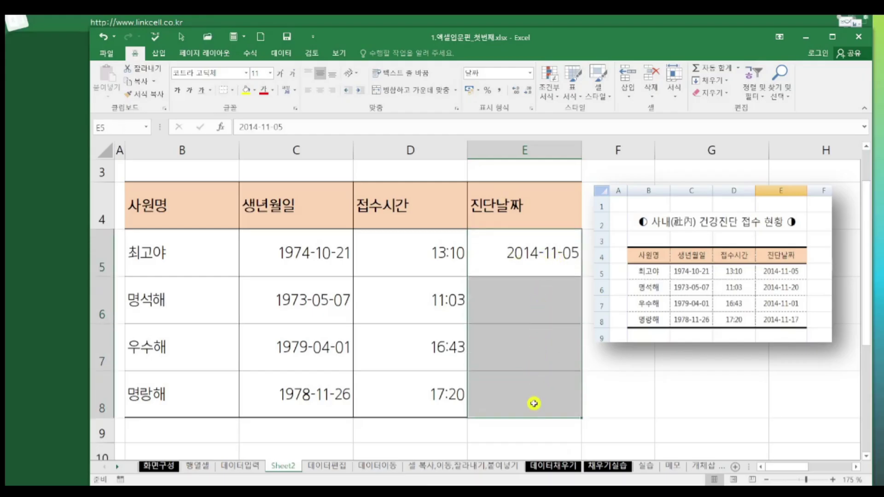
pyautogui.hotkey('ctrl', 'd')
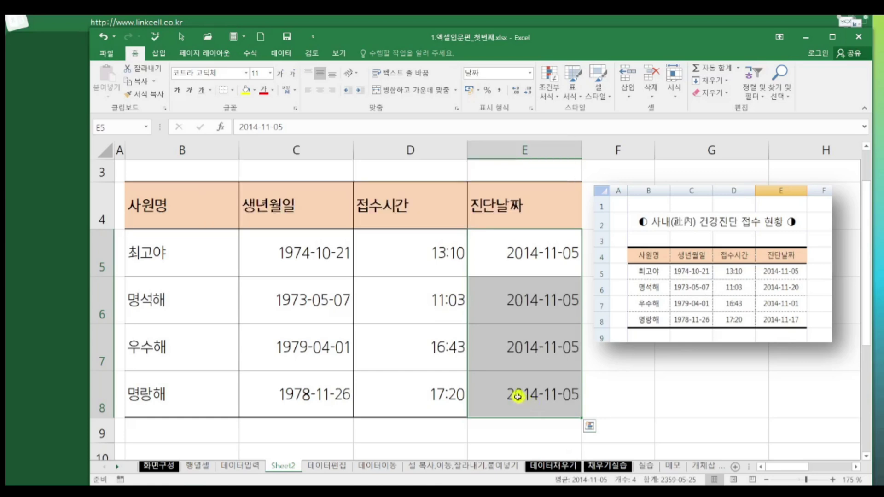
pyautogui.click(561, 305)
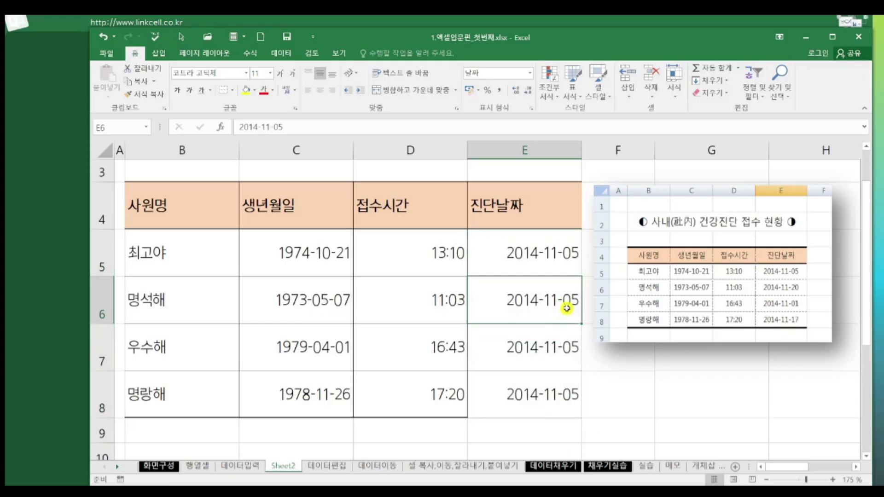
# Change the day of the checkup date in cell E6 so it reads 2014-11-20.
pyautogui.press('F2')
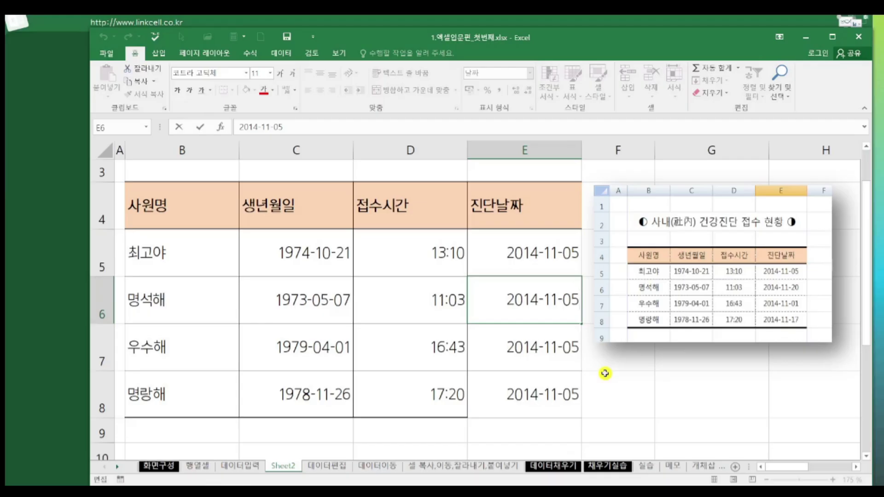
pyautogui.press('BackSpace')
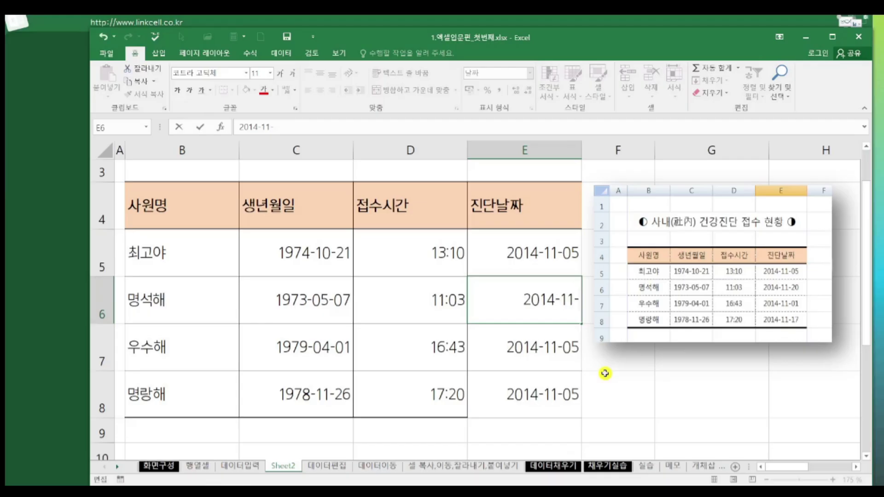
pyautogui.write('20')
pyautogui.press('Return')
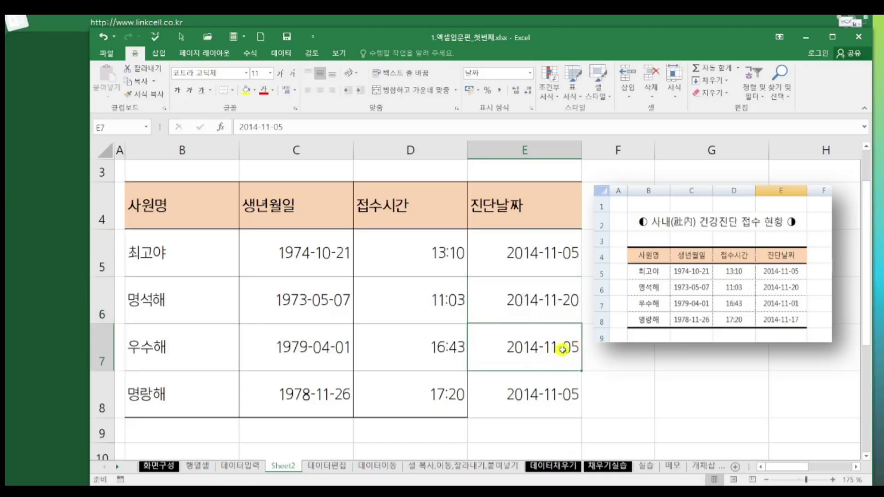
# Change the checkup dates in E7 to 2014-11-01 and in E8 to 2014-11-17.
pyautogui.doubleClick(537, 348)
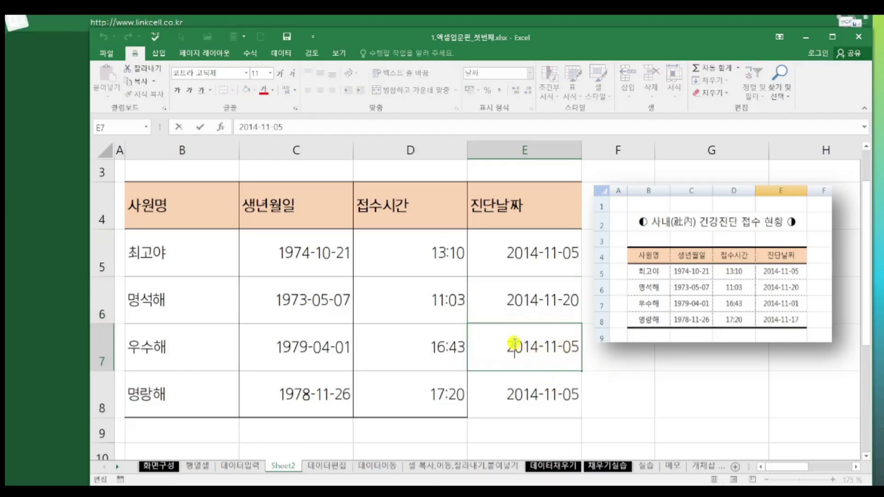
pyautogui.click(558, 347)
pyautogui.click(579, 346)
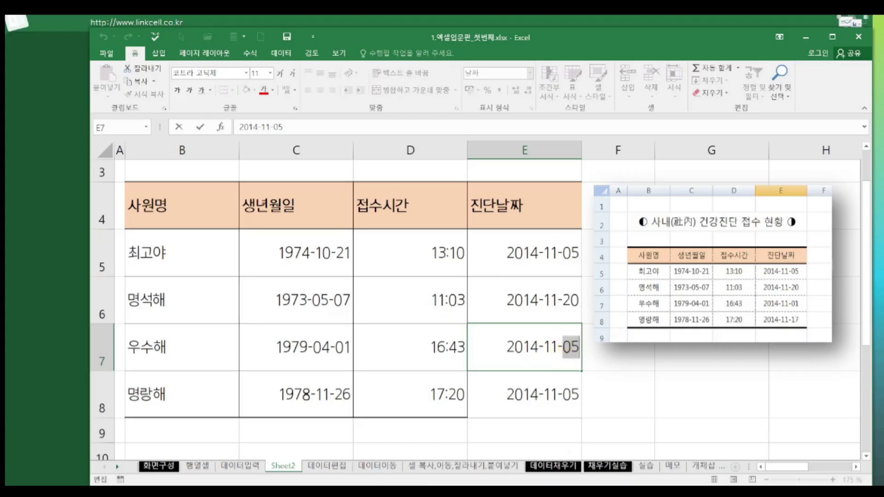
pyautogui.press('BackSpace')
pyautogui.write('1')
pyautogui.press('Return')
pyautogui.doubleClick(277, 126)
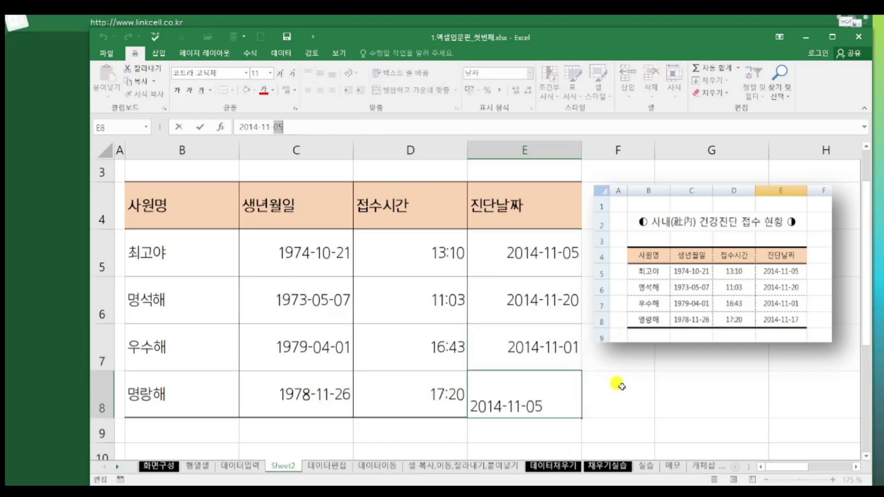
pyautogui.write('17')
pyautogui.press('Return')
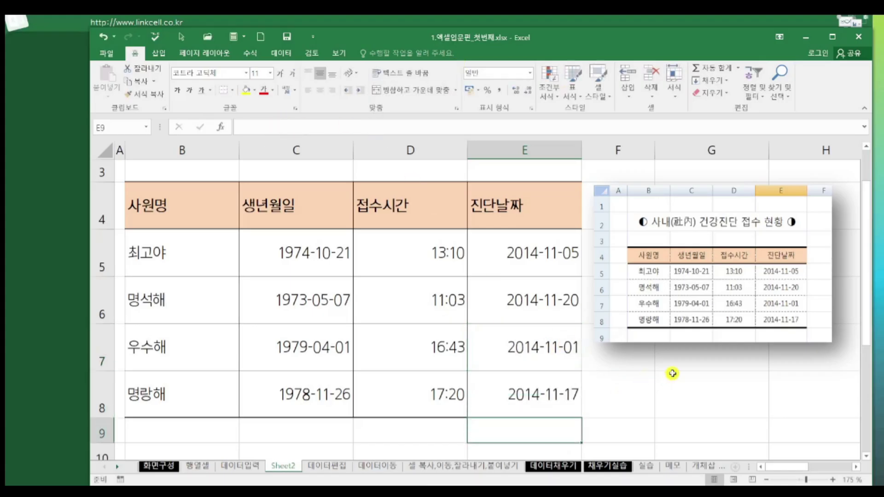
pyautogui.click(543, 251)
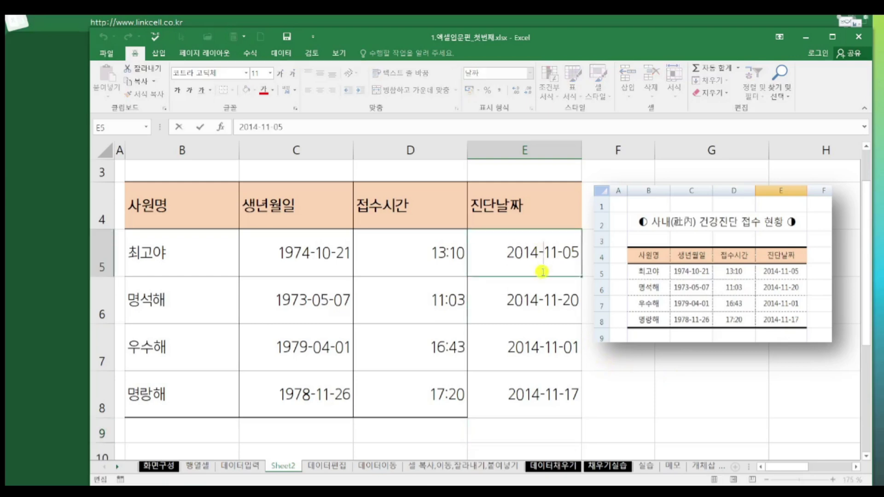
pyautogui.click(541, 300)
pyautogui.doubleClick(517, 290)
pyautogui.click(558, 355)
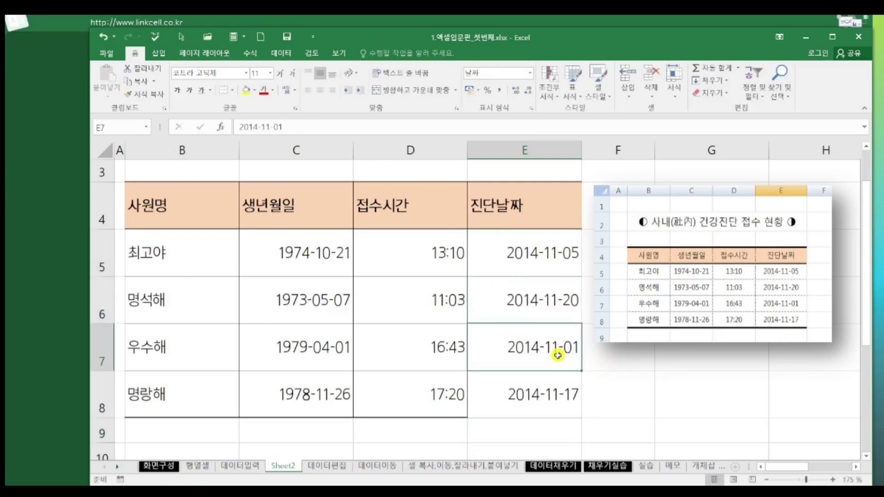
# Delete the sample table picture and move the sheet-editing instruction box from below the table up beside column E.
pyautogui.click(724, 290)
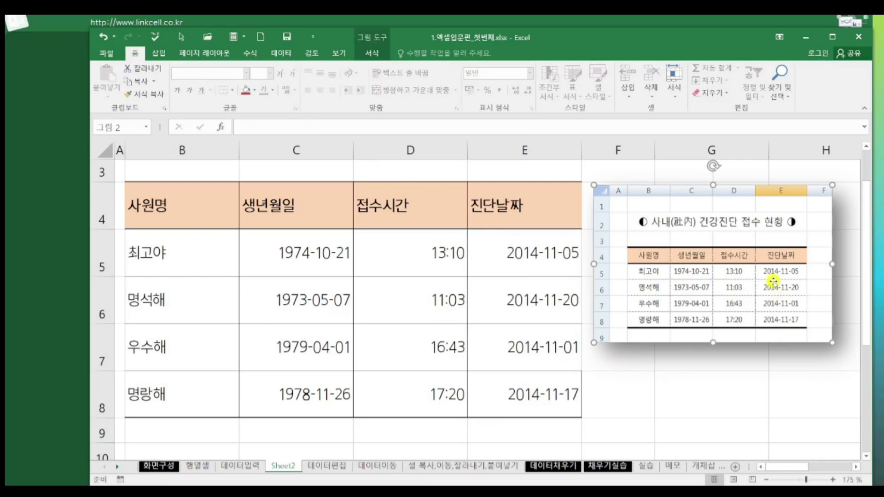
pyautogui.press('Delete')
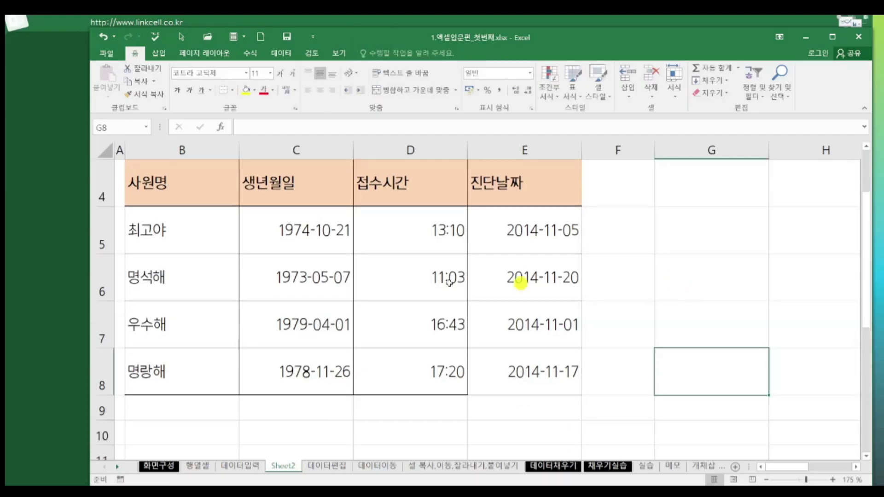
pyautogui.scroll(-2, 292, 278)
pyautogui.scroll(-1, 292, 277)
pyautogui.click(315, 292)
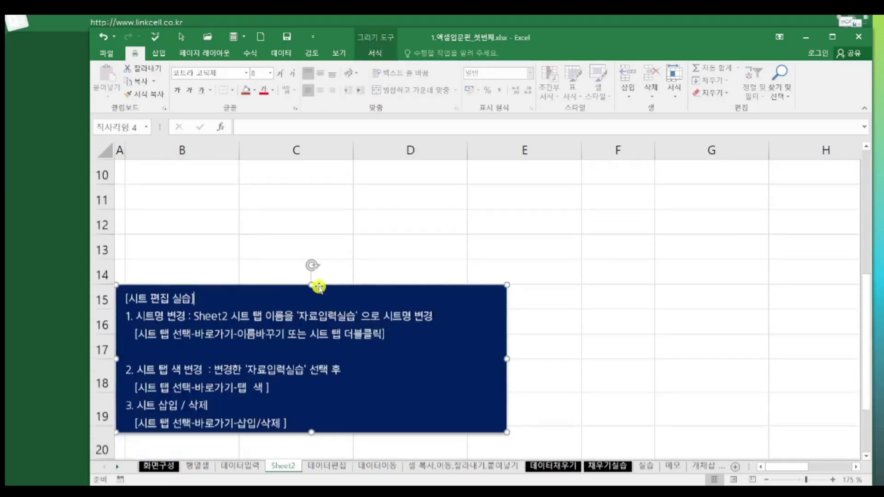
pyautogui.moveTo(325, 288); pyautogui.dragTo(568, 207)
pyautogui.scroll(3, 566, 281)
pyautogui.press('Escape')
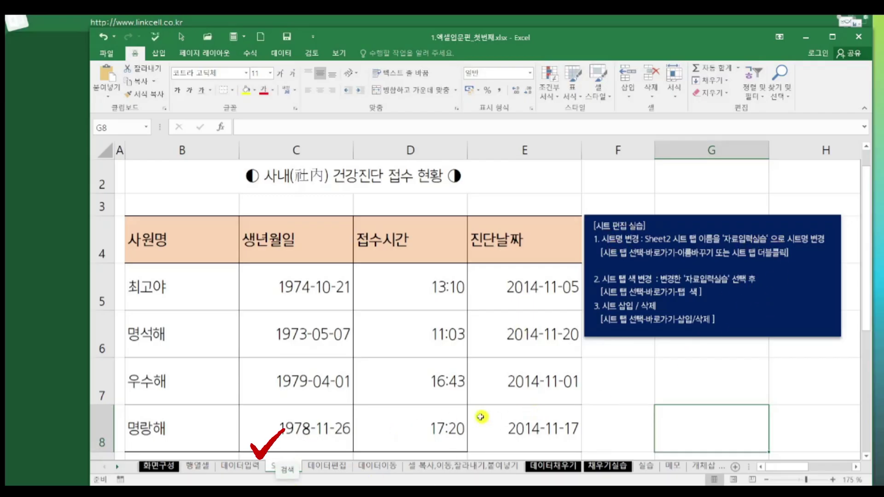
# Rename the Sheet2 worksheet as 자료입력실습.
pyautogui.doubleClick(282, 465)
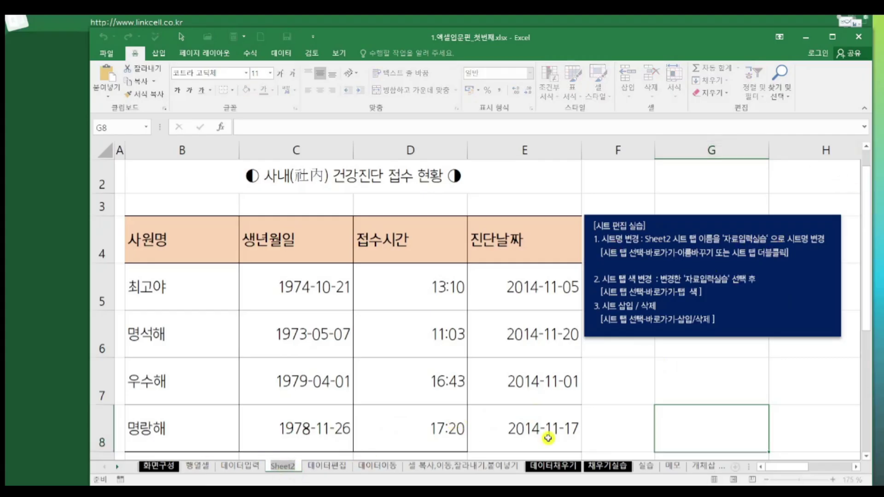
pyautogui.press('Escape')
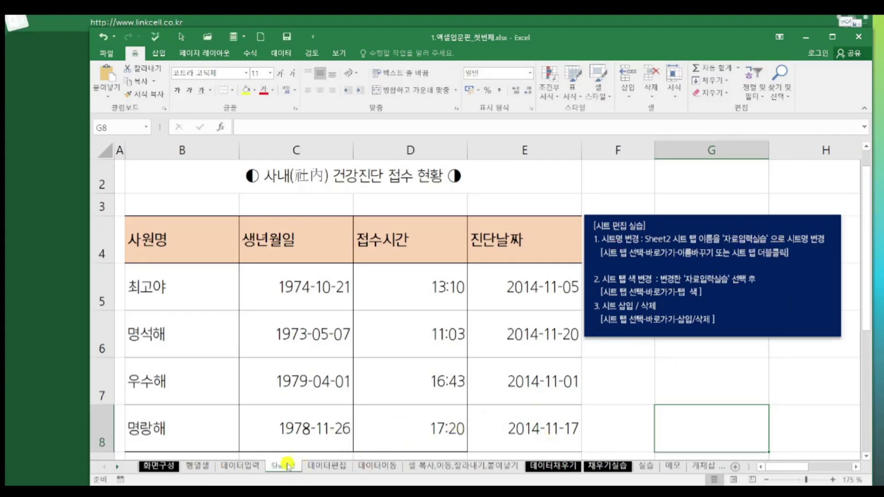
pyautogui.rightClick(288, 465)
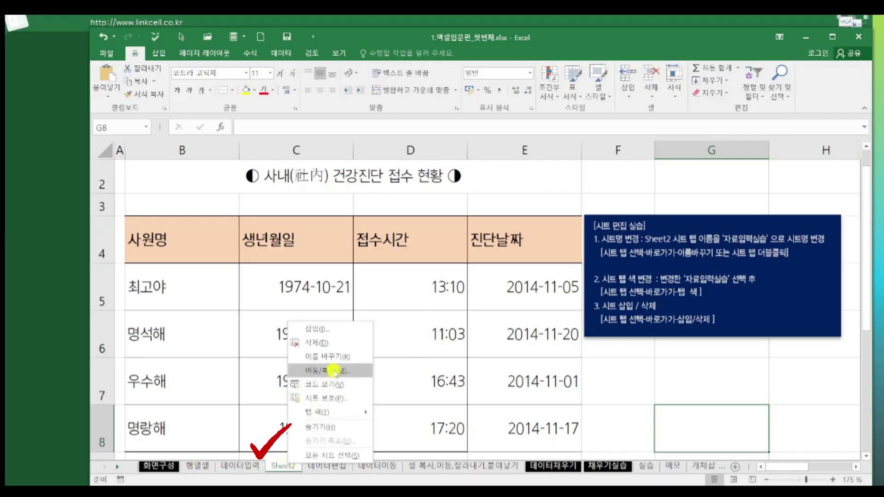
pyautogui.click(334, 357)
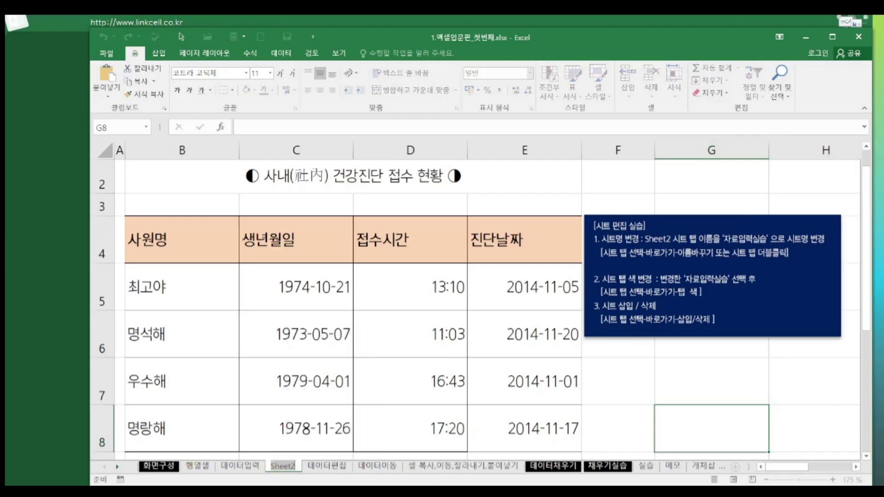
pyautogui.write('ㅈ')
pyautogui.write('ㅏ료입력실습')
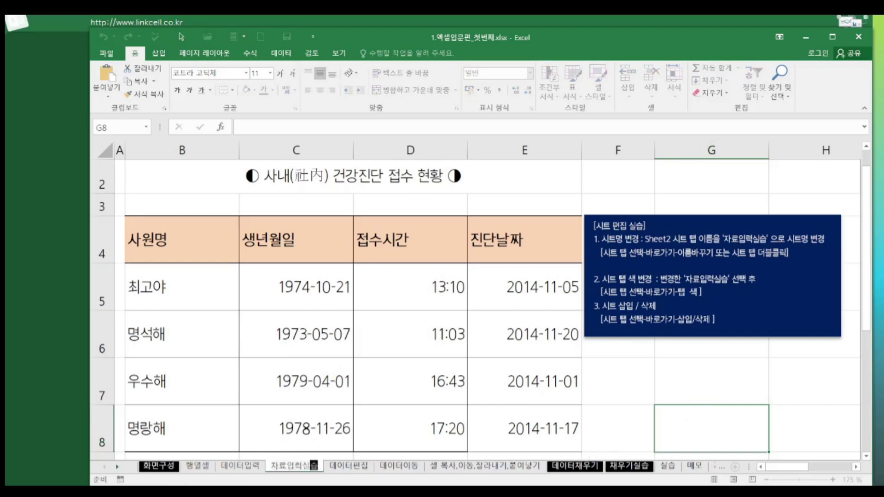
pyautogui.press('Return')
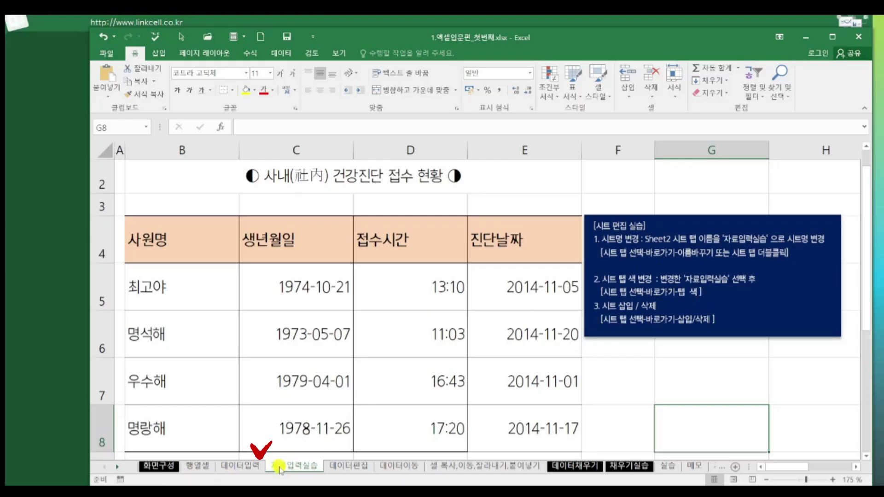
# Colour the 자료입력실습 sheet tab with the standard dark red and check it from the 데이터편집 sheet.
pyautogui.rightClick(312, 468)
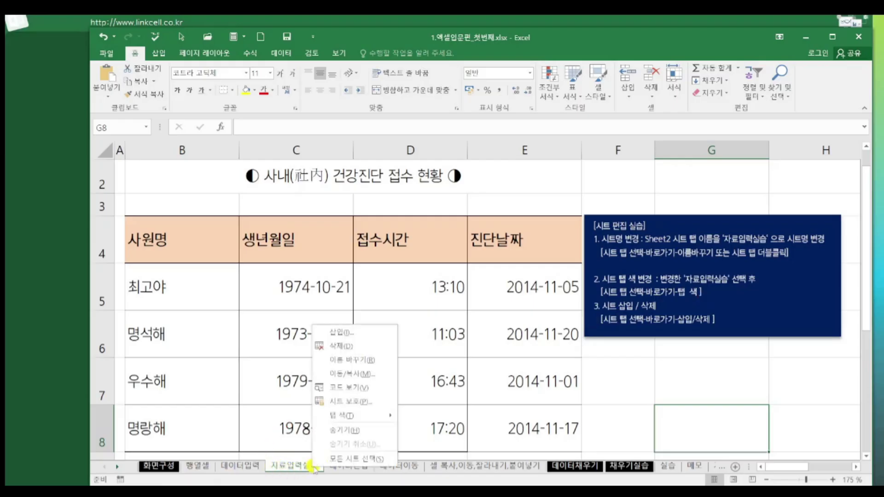
pyautogui.moveTo(347, 415)
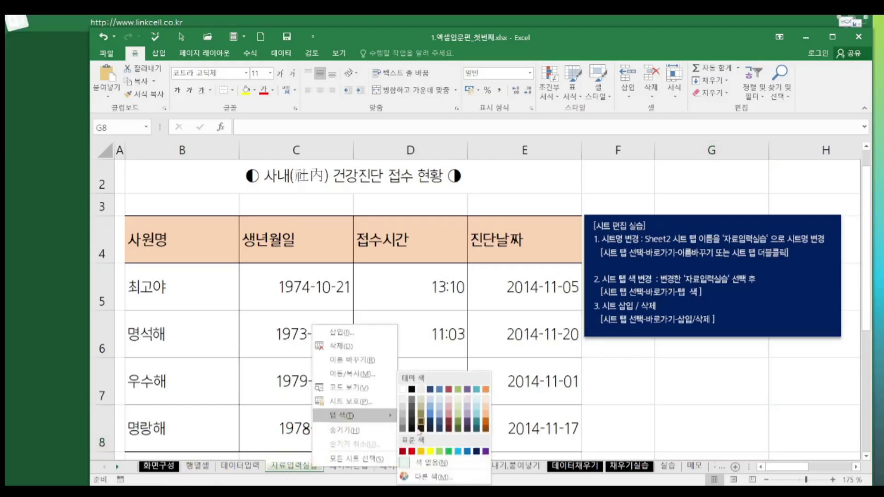
pyautogui.click(403, 451)
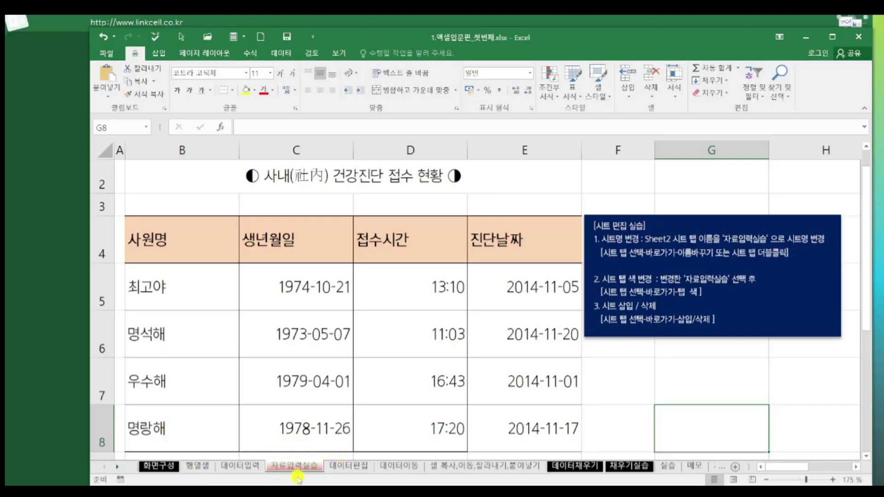
pyautogui.click(367, 466)
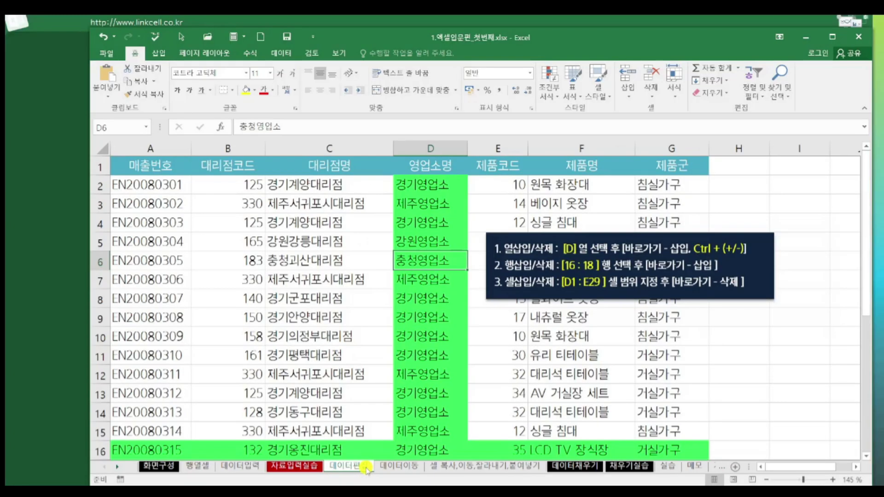
pyautogui.click(293, 467)
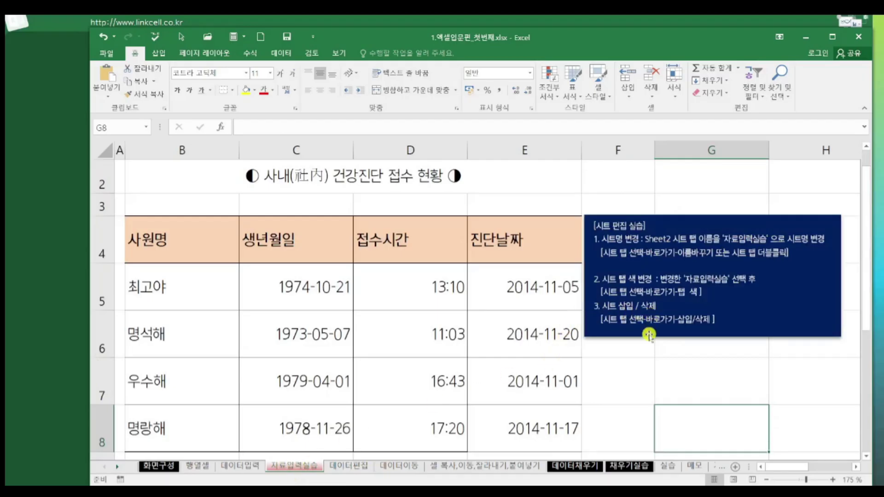
pyautogui.rightClick(288, 464)
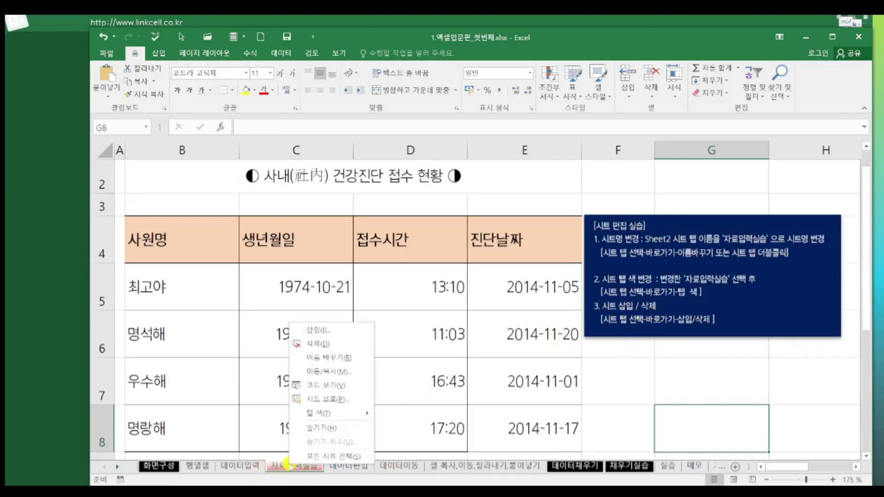
pyautogui.click(331, 337)
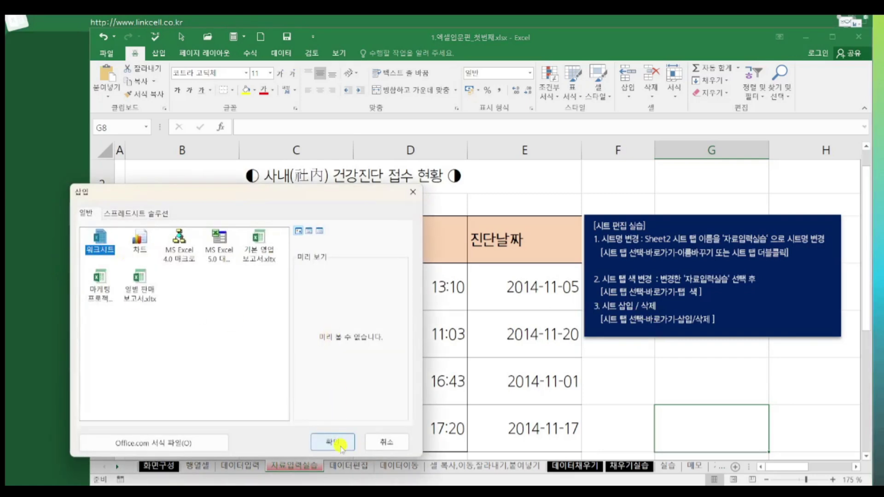
pyautogui.click(386, 442)
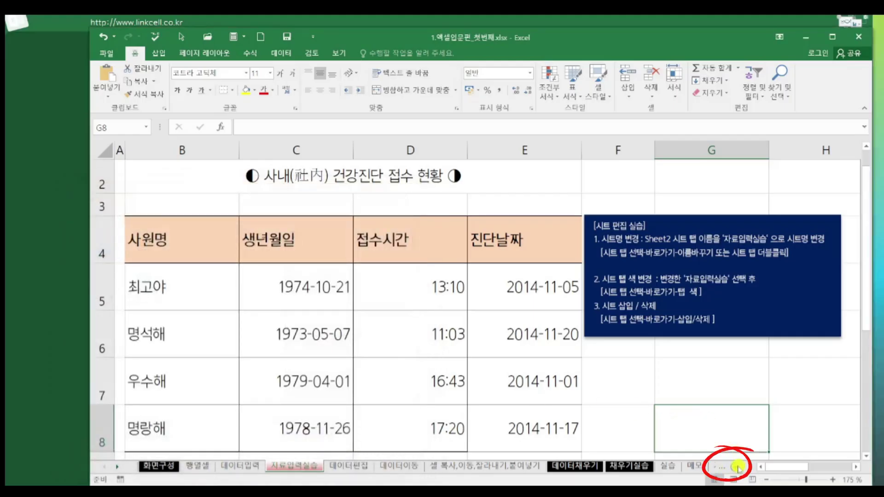
# Insert a new blank worksheet directly after the 자료입력실습 sheet and compare the two sheets.
pyautogui.click(737, 469)
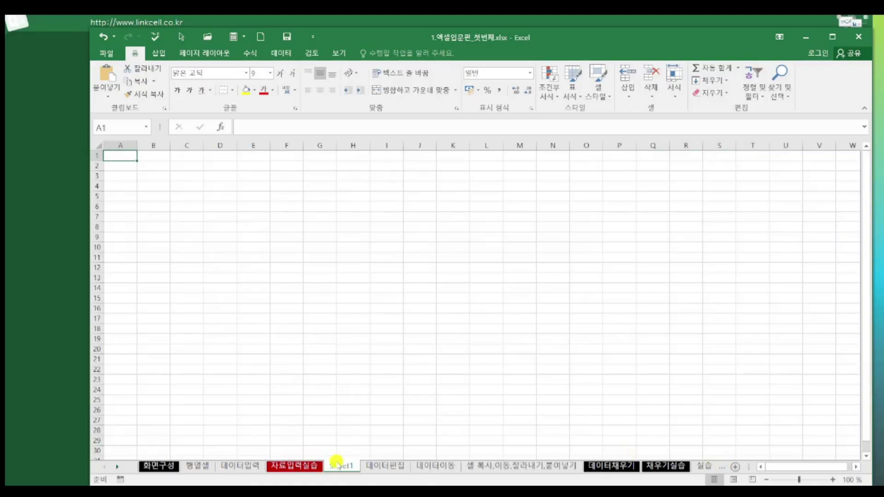
pyautogui.click(307, 467)
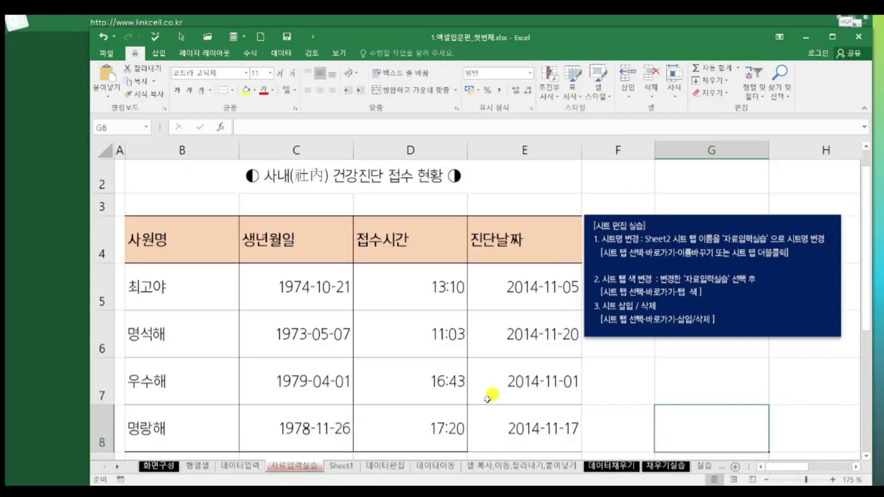
pyautogui.click(341, 464)
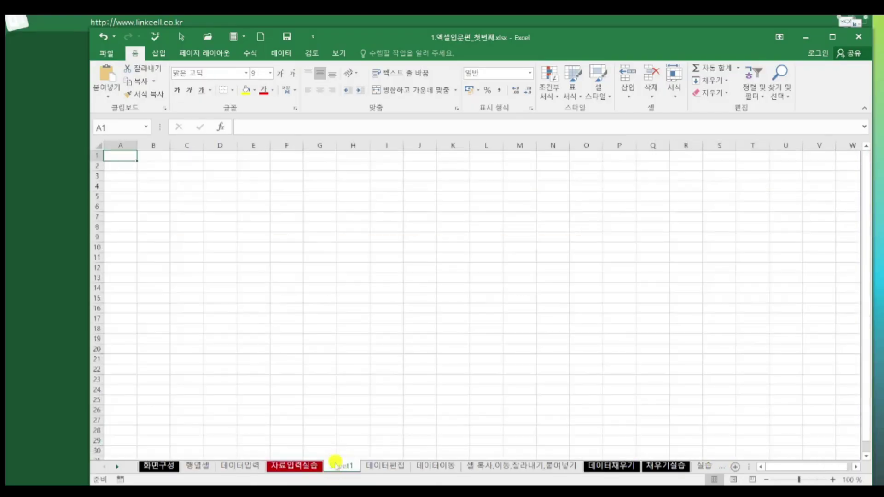
# Delete the newly inserted blank worksheet and return to the 자료입력실습 sheet.
pyautogui.rightClick(335, 464)
pyautogui.click(367, 341)
pyautogui.click(297, 466)
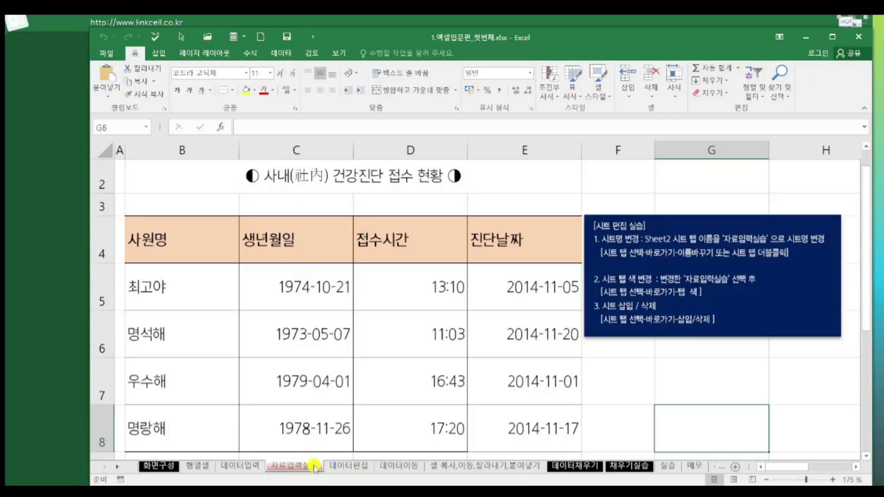
# Switch to the 데이터편집 sheet and move its instruction box over columns C to E, covering rows 4 to 7.
pyautogui.click(348, 466)
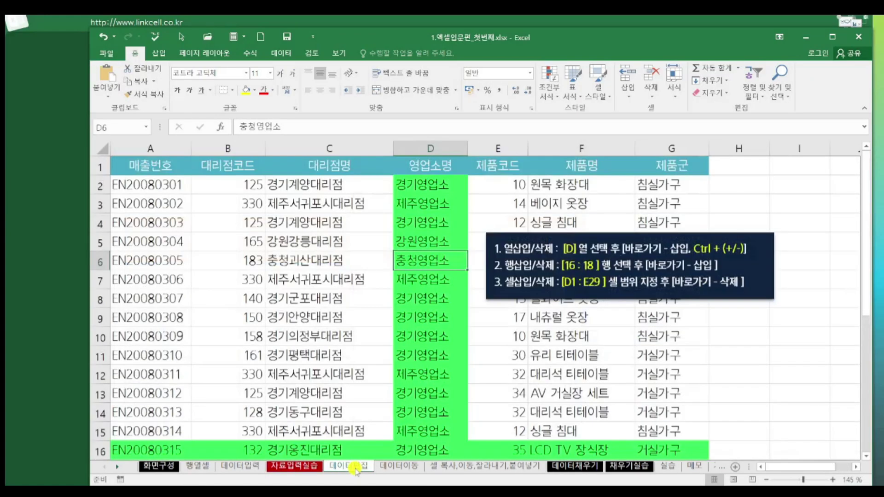
pyautogui.scroll(1, 574, 316)
pyautogui.moveTo(573, 315); pyautogui.dragTo(315, 292)
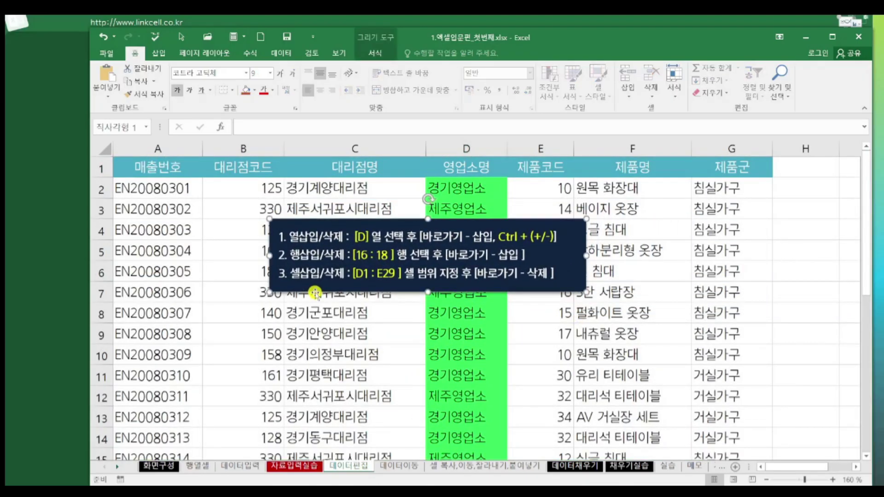
pyautogui.press('Escape')
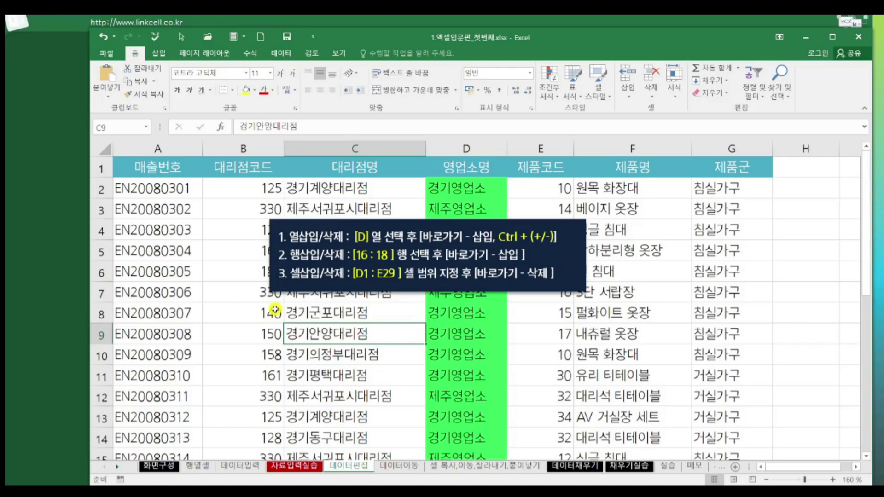
# Insert a blank column before the 영업소명 column D and delete it, repeating the insertion and deletion once more.
pyautogui.click(466, 146)
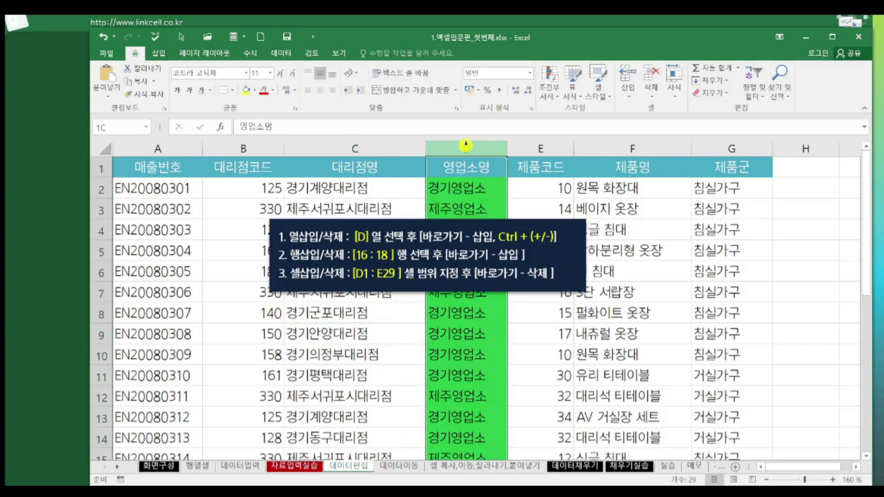
pyautogui.rightClick(463, 145)
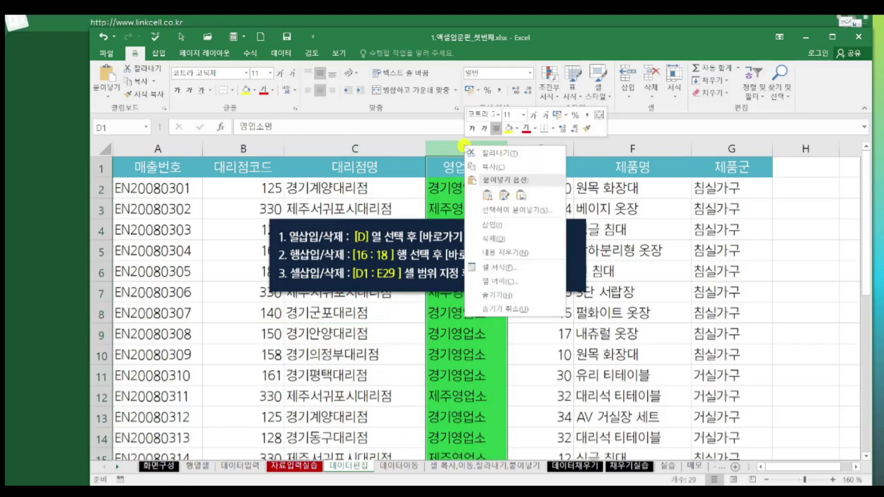
pyautogui.click(491, 224)
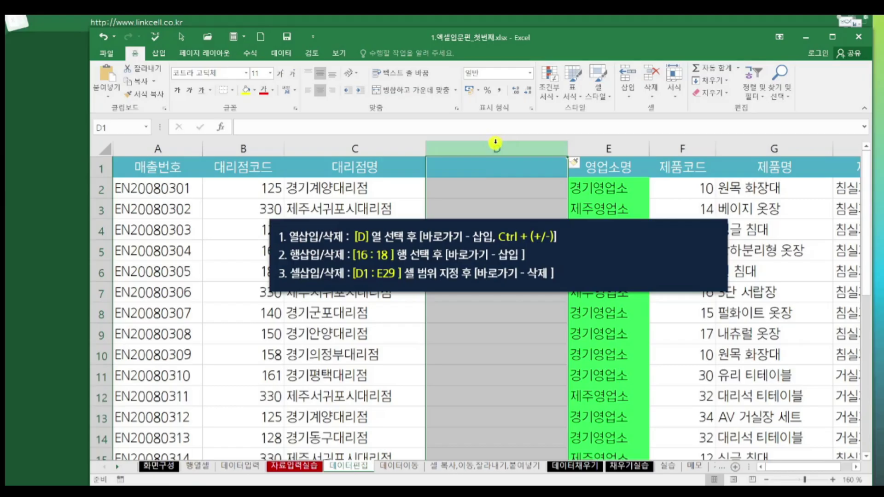
pyautogui.hotkey('ctrl', '-')
pyautogui.hotkey('ctrl', '+')
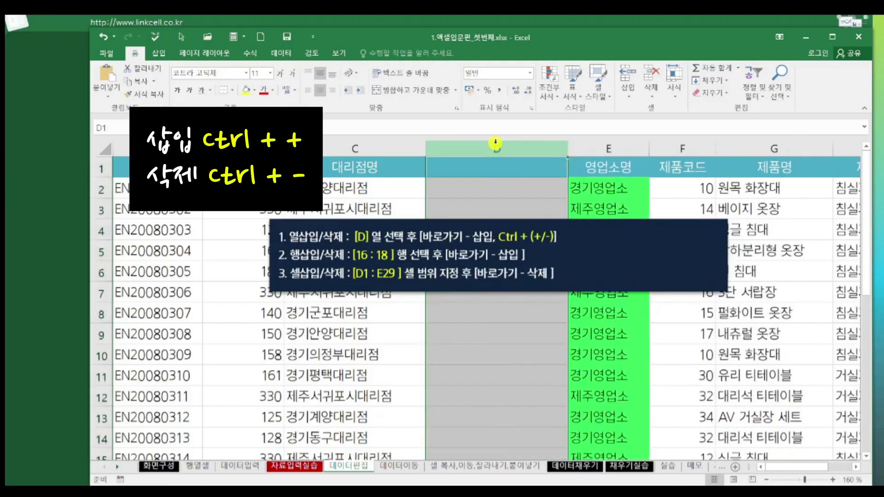
pyautogui.hotkey('ctrl', '-')
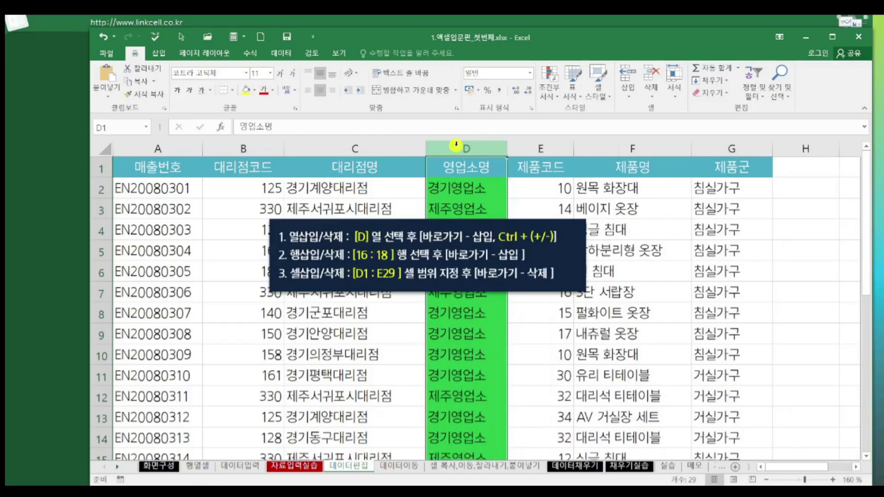
# Insert three blank columns ahead of columns D to F at once and delete those three blank columns.
pyautogui.moveTo(455, 146); pyautogui.dragTo(633, 147)
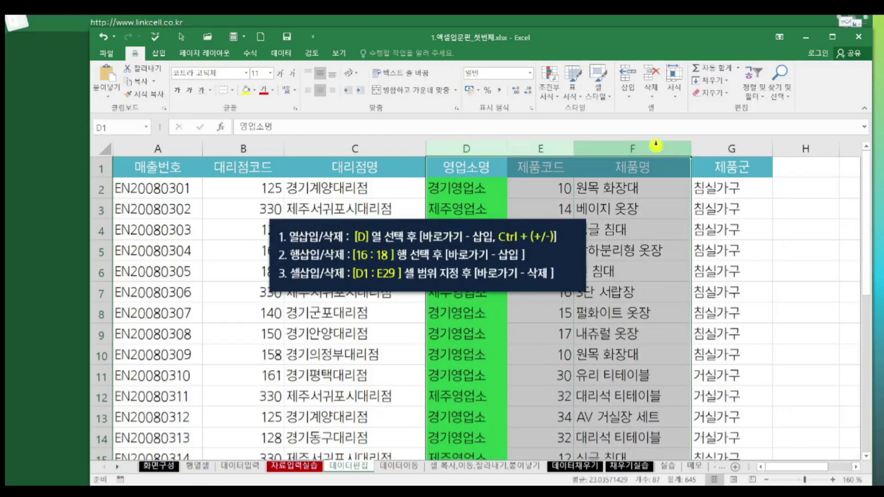
pyautogui.hotkey('ctrl', 'shift', '8')
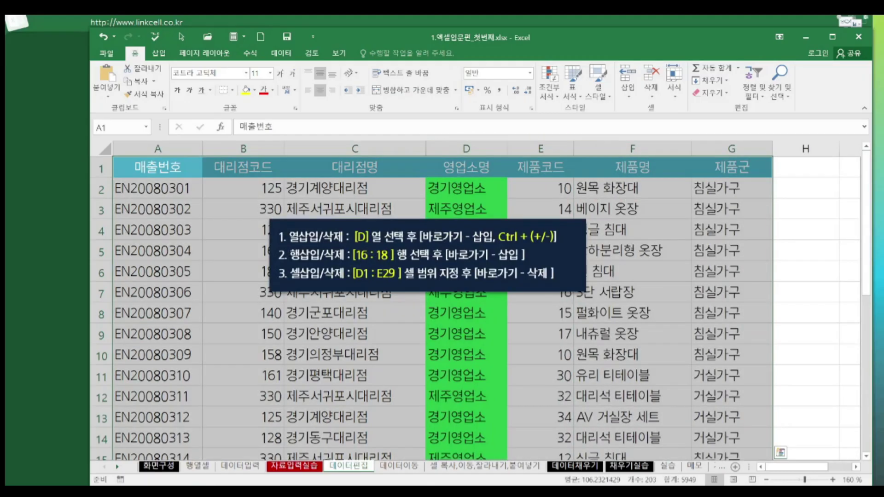
pyautogui.moveTo(460, 146); pyautogui.dragTo(630, 138)
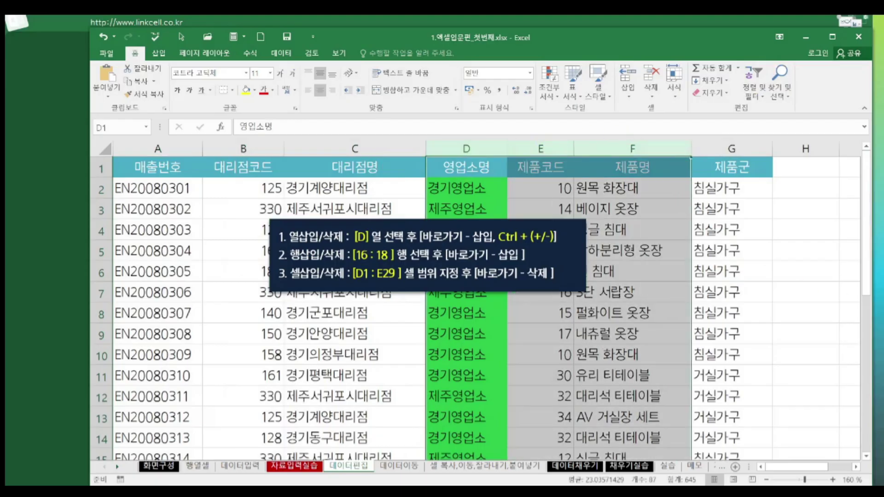
pyautogui.hotkey('ctrl', '+')
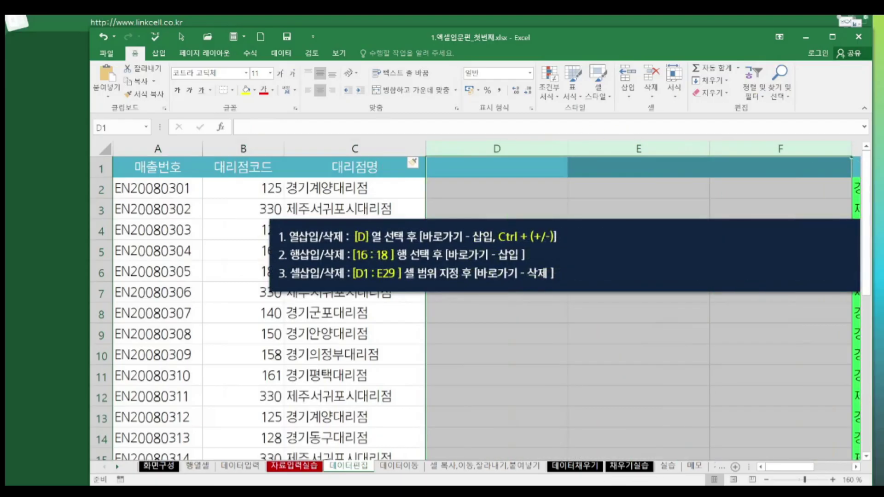
pyautogui.hotkey('ctrl', '-')
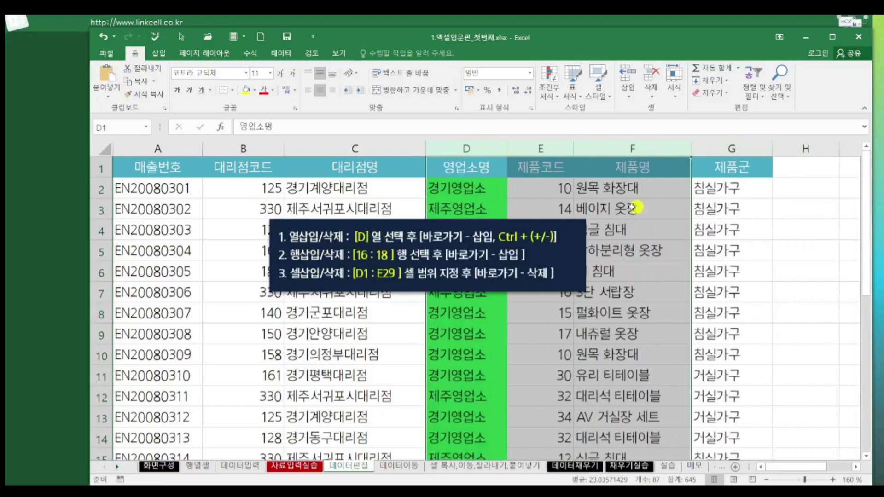
# Move the instruction box down over columns C to F, covering rows 11 to 14.
pyautogui.click(478, 178)
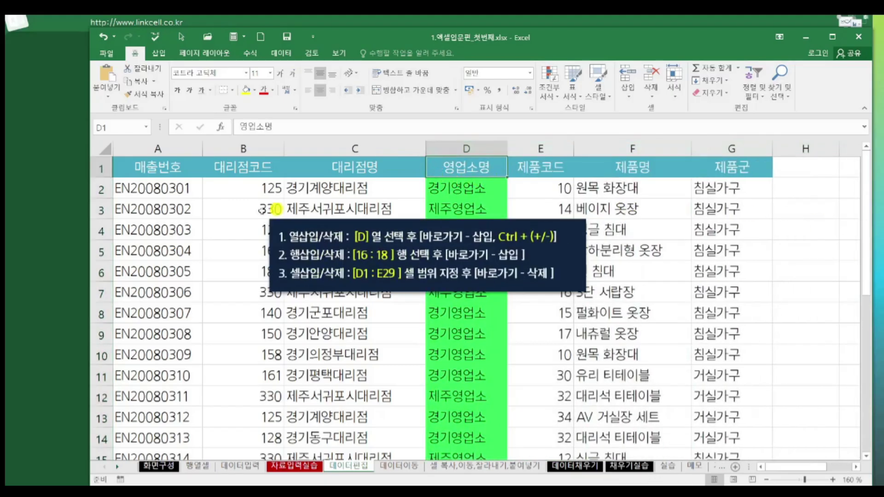
pyautogui.moveTo(464, 289)
pyautogui.mouseDown()
pyautogui.moveTo(541, 416)
pyautogui.moveTo(547, 443)
pyautogui.mouseUp()
pyautogui.scroll(-3, 546, 442)
# Insert three blank rows at rows 16 to 18 and delete them, repeating the insertion and deletion several times.
pyautogui.moveTo(102, 293); pyautogui.dragTo(99, 337)
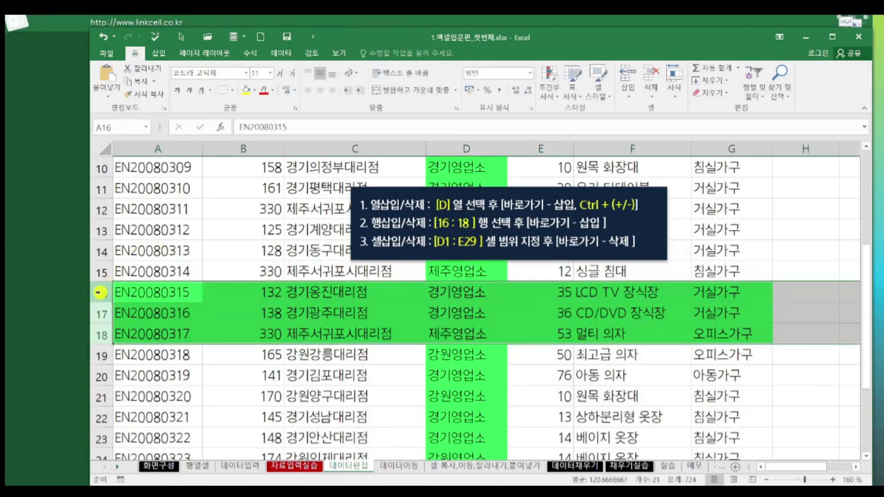
pyautogui.click(101, 292)
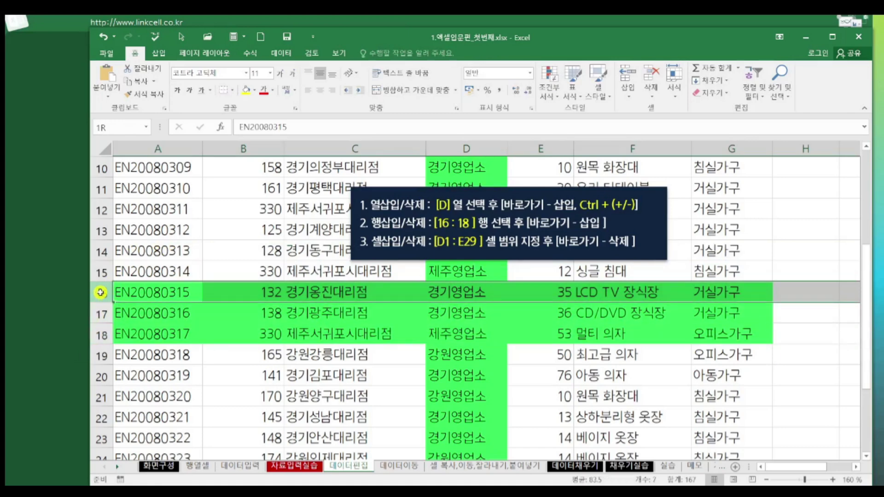
pyautogui.moveTo(100, 293); pyautogui.dragTo(100, 336)
pyautogui.rightClick(102, 310)
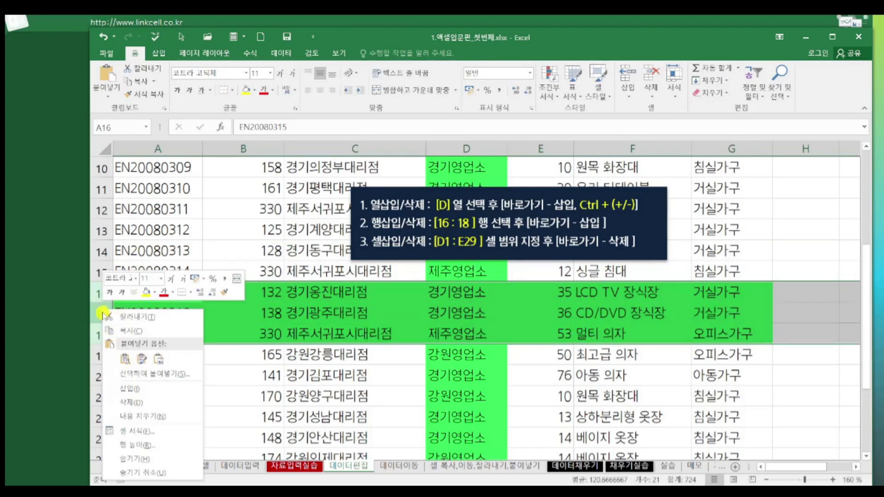
pyautogui.press('Escape')
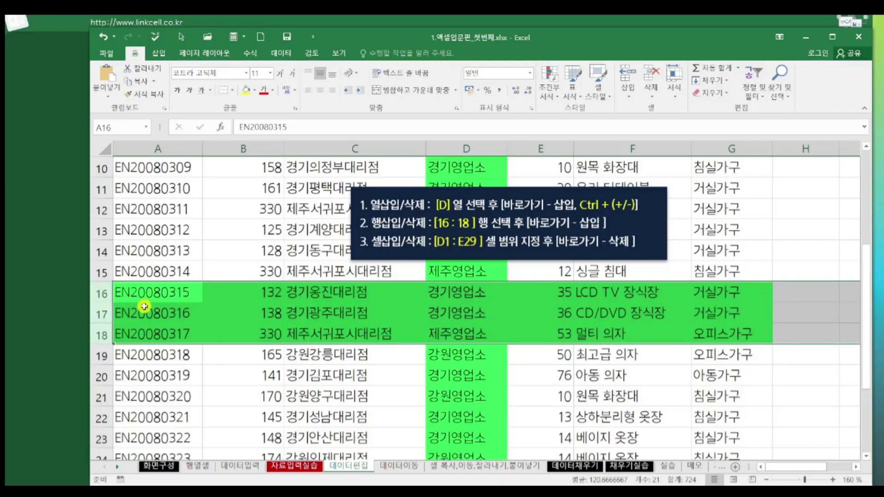
pyautogui.hotkey('ctrl', '+')
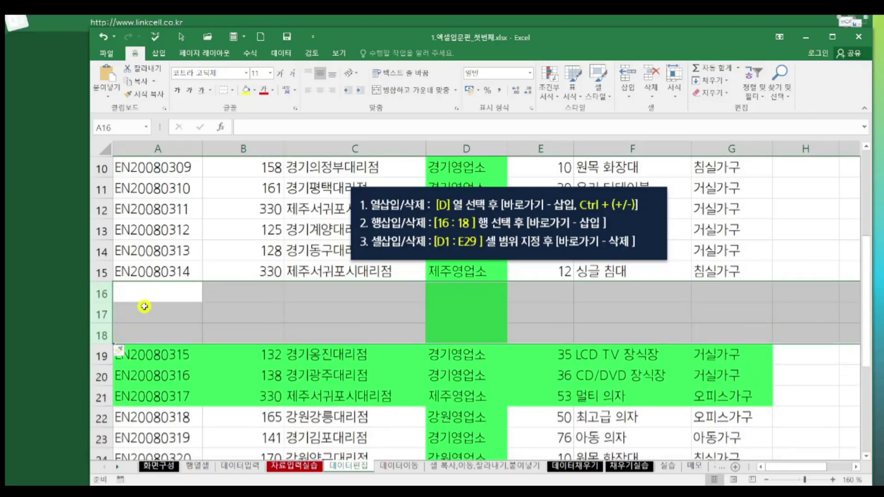
pyautogui.hotkey('ctrl', '-')
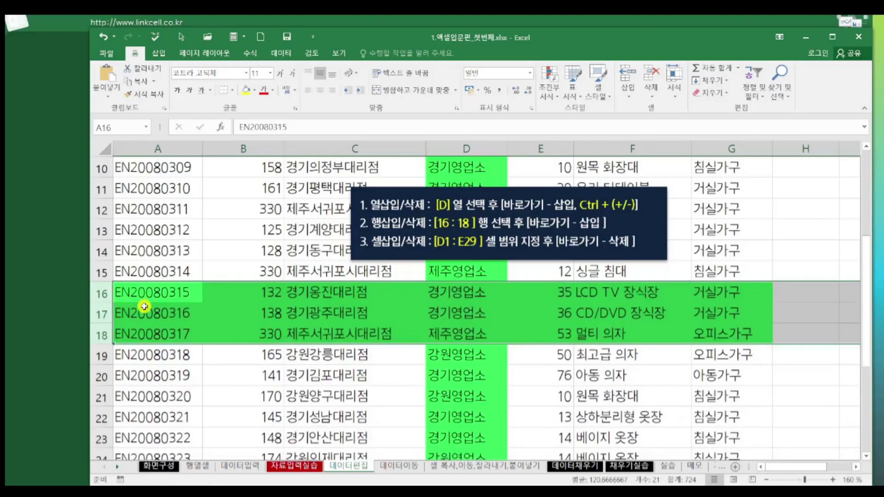
pyautogui.hotkey('ctrl', '+')
pyautogui.hotkey('ctrl', '-')
pyautogui.hotkey('ctrl', '+')
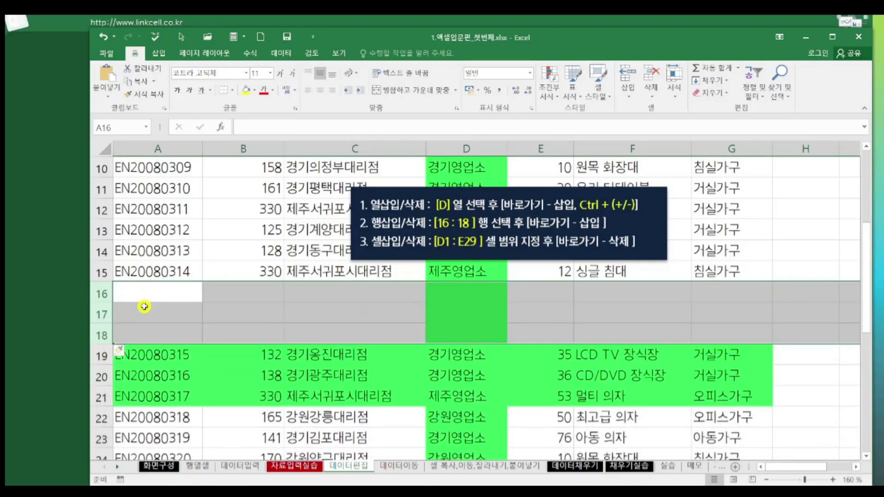
pyautogui.hotkey('ctrl', '-')
# Move the instruction box back up over columns C to F, covering rows 5 to 8.
pyautogui.scroll(2, 144, 306)
pyautogui.moveTo(391, 331); pyautogui.dragTo(342, 217)
pyautogui.scroll(1, 342, 216)
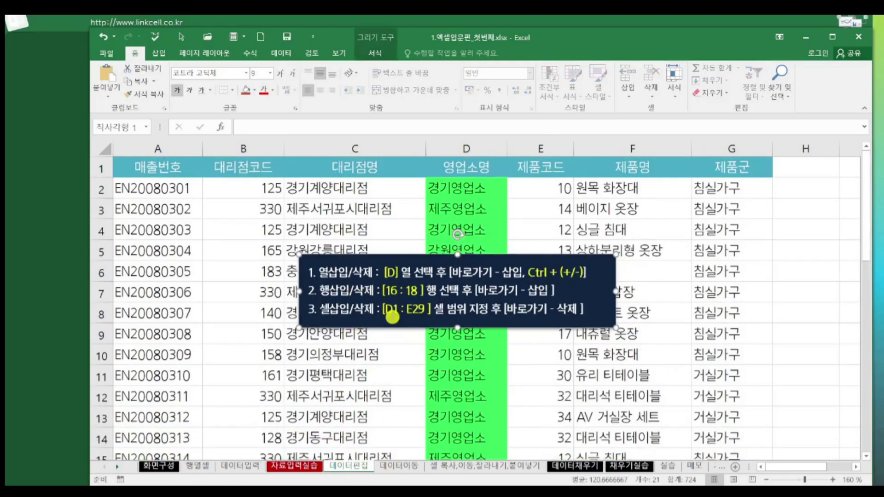
# Try to select the range D1:E29 by sweeping down from the 영업소명 header.
pyautogui.click(458, 165)
pyautogui.moveTo(458, 164); pyautogui.dragTo(521, 378)
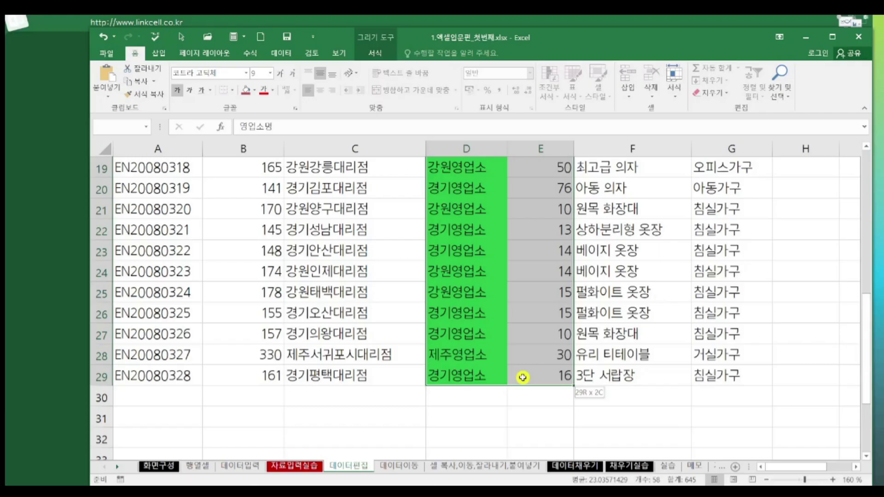
pyautogui.moveTo(522, 378); pyautogui.dragTo(525, 421)
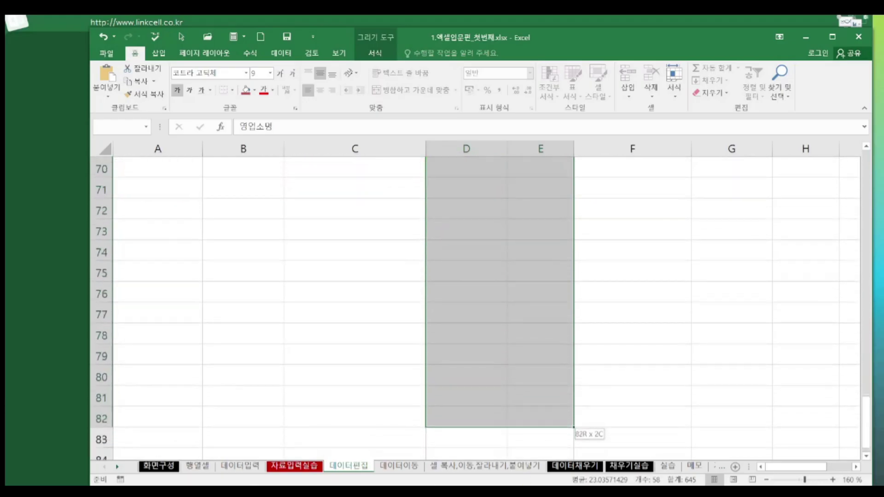
pyautogui.moveTo(524, 456); pyautogui.dragTo(501, 458)
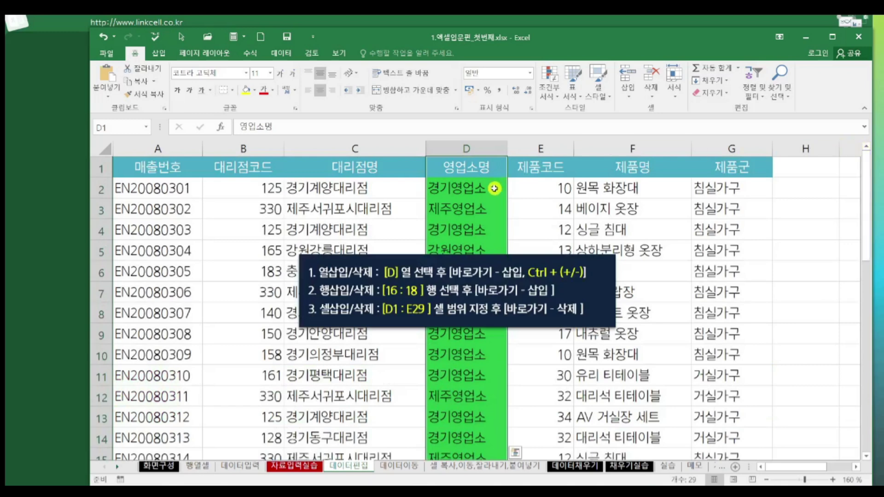
# Fill the header cells D1:E1 with yellow and extend their selection down to row 29.
pyautogui.click(474, 165)
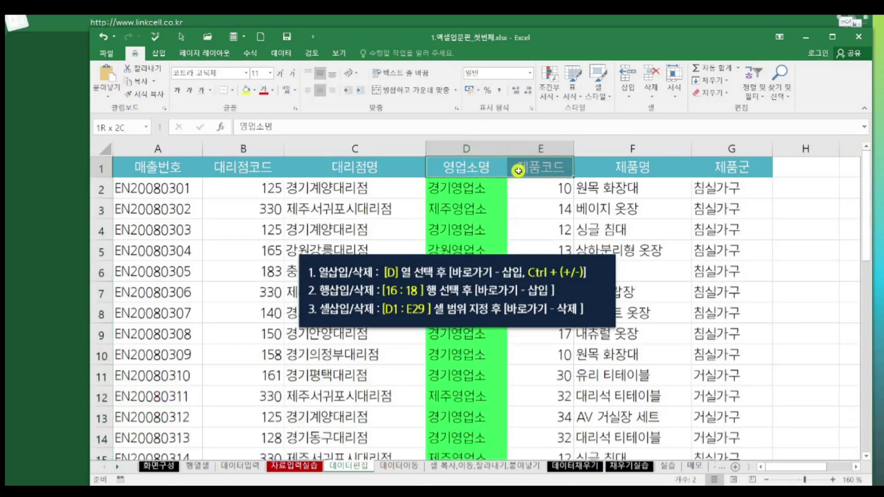
pyautogui.hotkey('shift', 'Right')
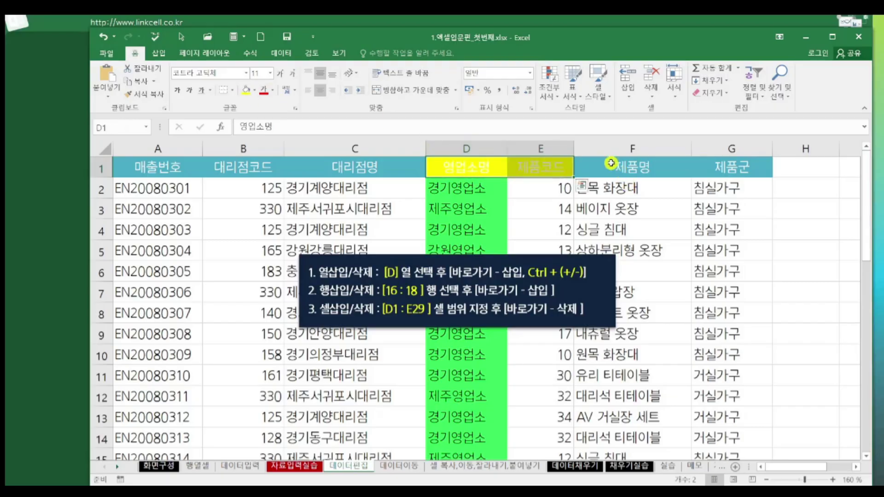
pyautogui.hotkey('ctrl', 'shift', 'Down')
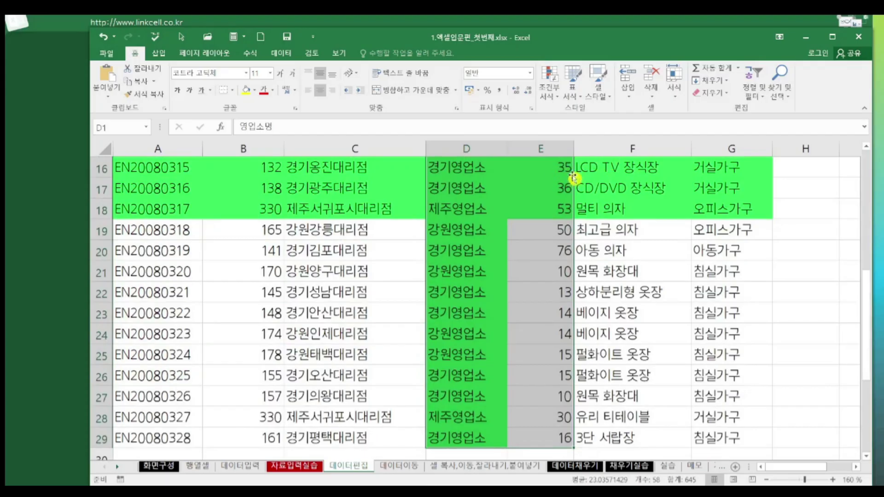
pyautogui.scroll(5, 457, 179)
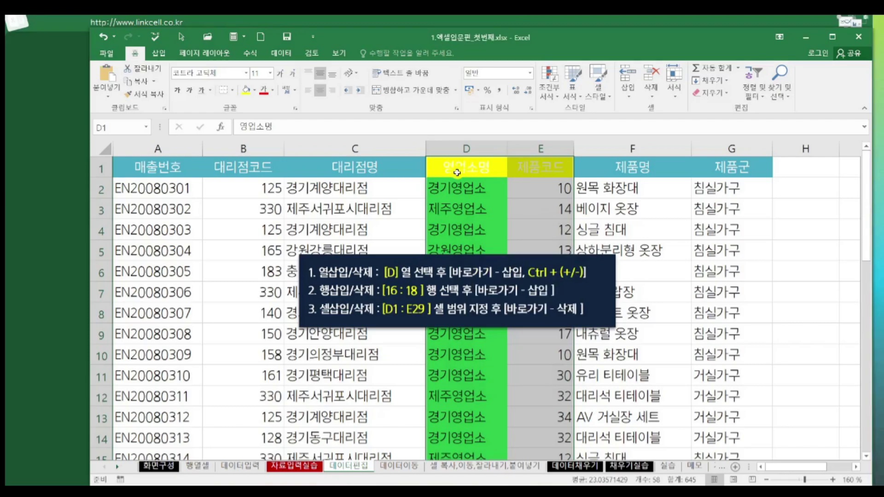
# Examine the shift options offered for inserting cells at D1:E29 and cancel without inserting.
pyautogui.rightClick(479, 229)
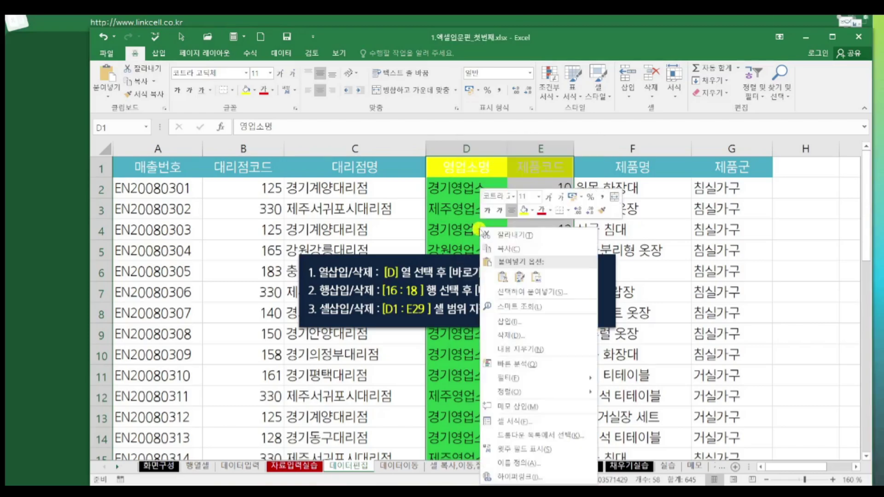
pyautogui.click(511, 321)
pyautogui.moveTo(493, 221); pyautogui.dragTo(497, 176)
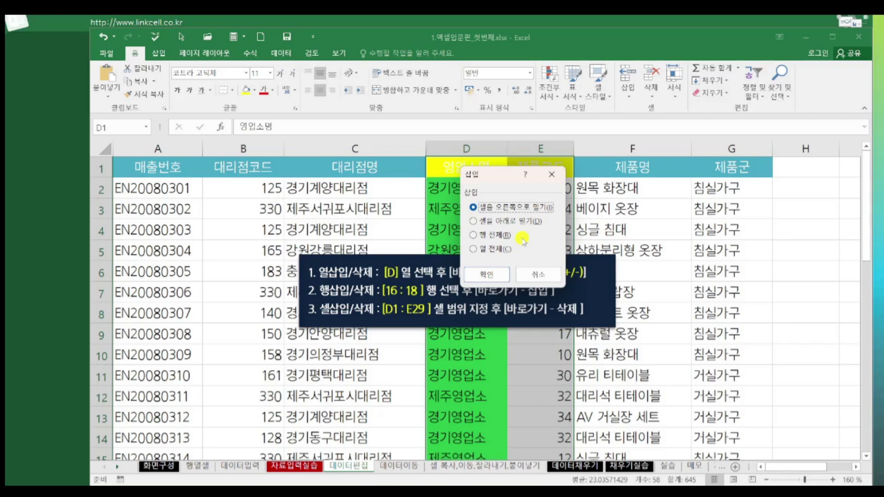
pyautogui.moveTo(498, 178); pyautogui.dragTo(464, 190)
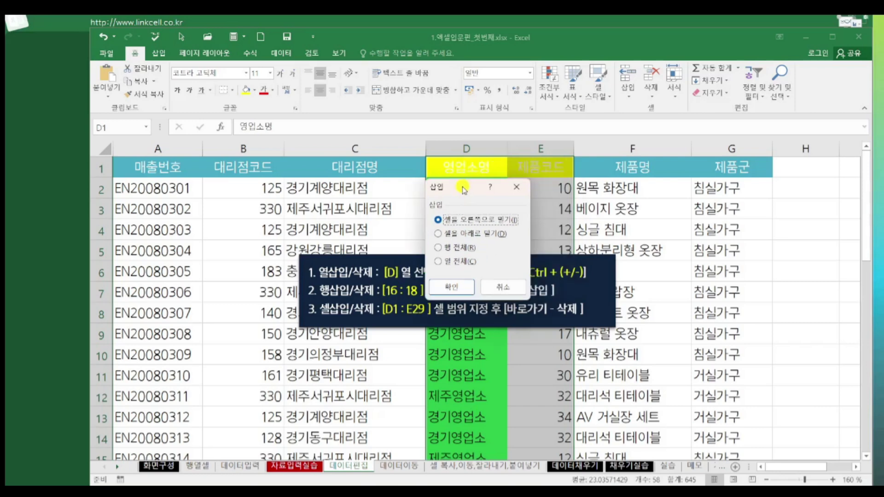
pyautogui.click(502, 286)
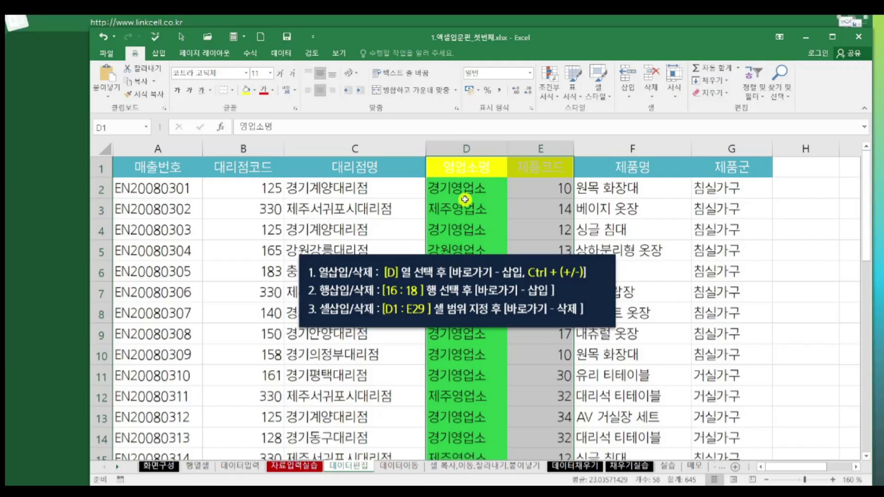
# Insert blank cells at D1:E29 with the existing cells shifted right, and undo the insertion.
pyautogui.rightClick(464, 199)
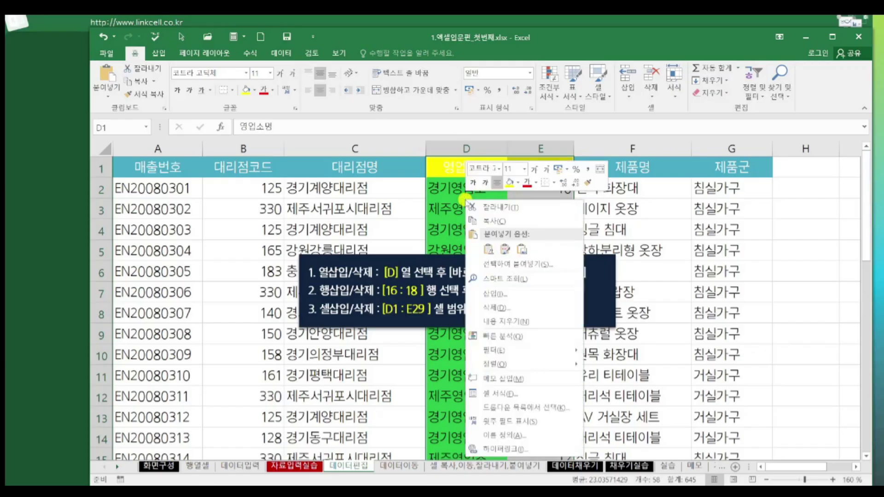
pyautogui.click(501, 295)
pyautogui.moveTo(505, 237); pyautogui.dragTo(649, 156)
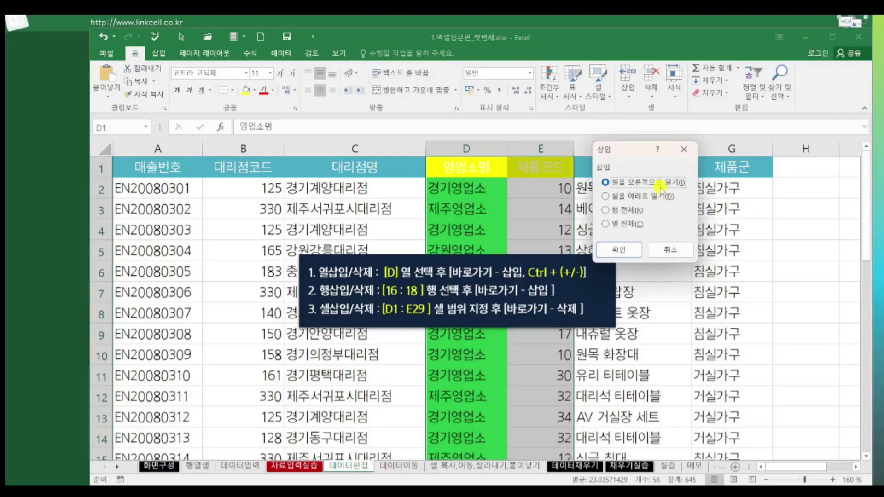
pyautogui.click(629, 249)
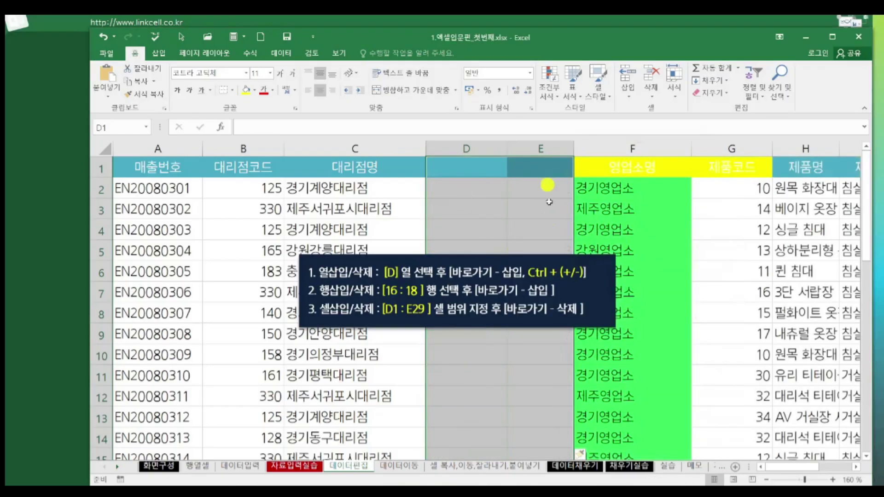
pyautogui.click(102, 37)
# Insert blank cells at D1:E29 with the existing cells shifted down.
pyautogui.rightClick(528, 176)
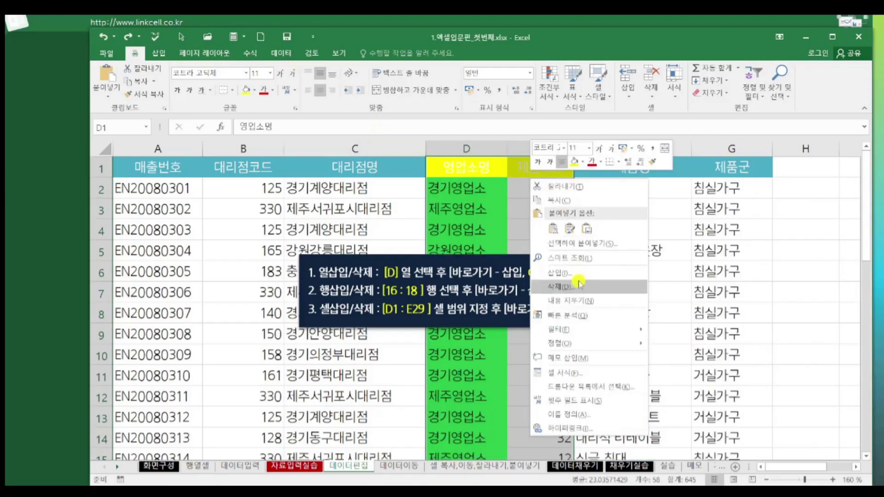
pyautogui.click(578, 282)
pyautogui.click(577, 258)
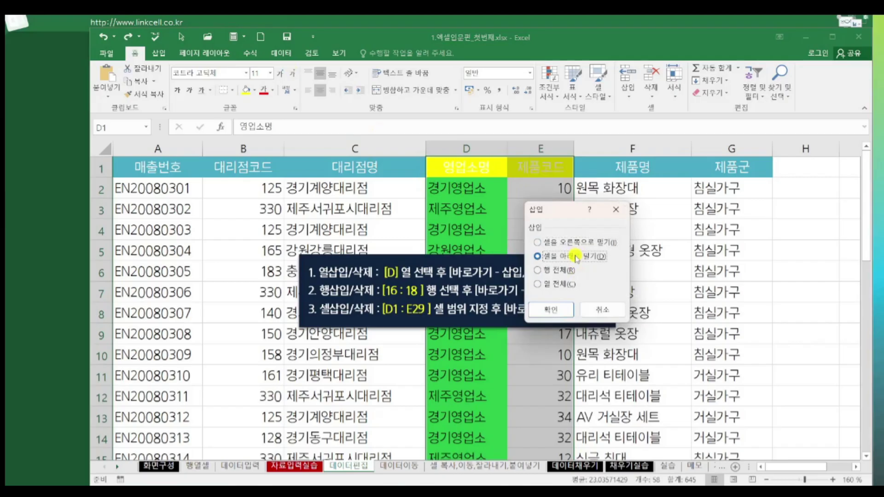
pyautogui.click(550, 309)
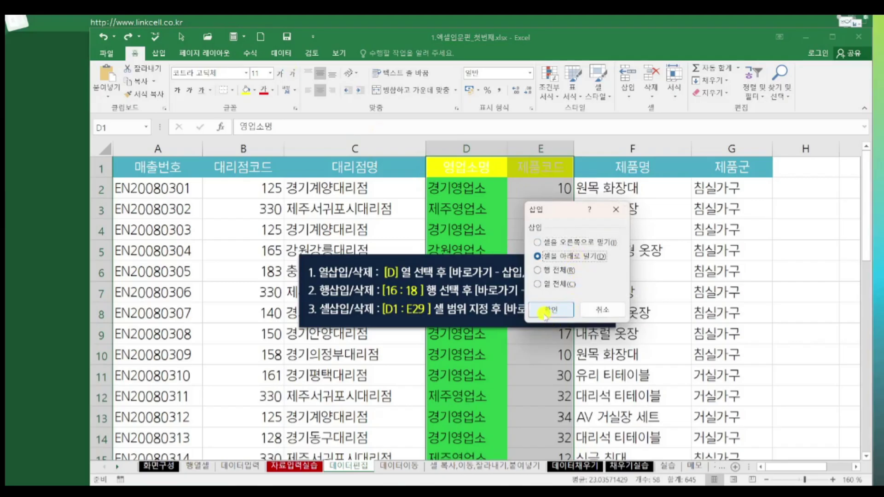
pyautogui.moveTo(871, 154); pyautogui.dragTo(866, 287)
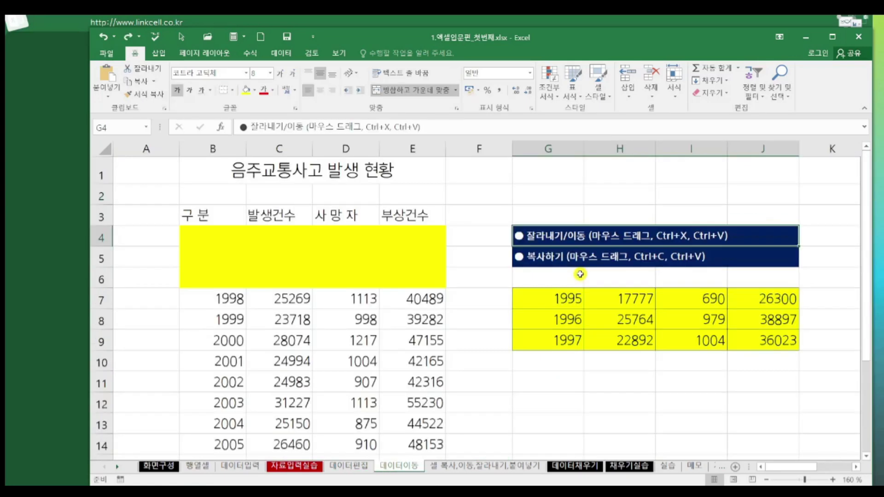
# Select the data block G7:J9 on the 데이터이동 sheet and fill it with light blue.
pyautogui.moveTo(558, 303); pyautogui.dragTo(781, 339)
pyautogui.click(557, 298)
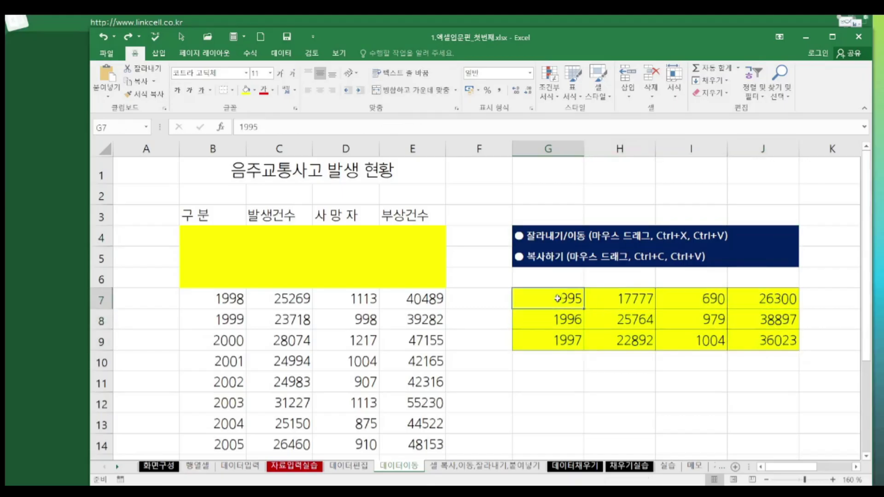
pyautogui.moveTo(558, 299); pyautogui.dragTo(769, 332)
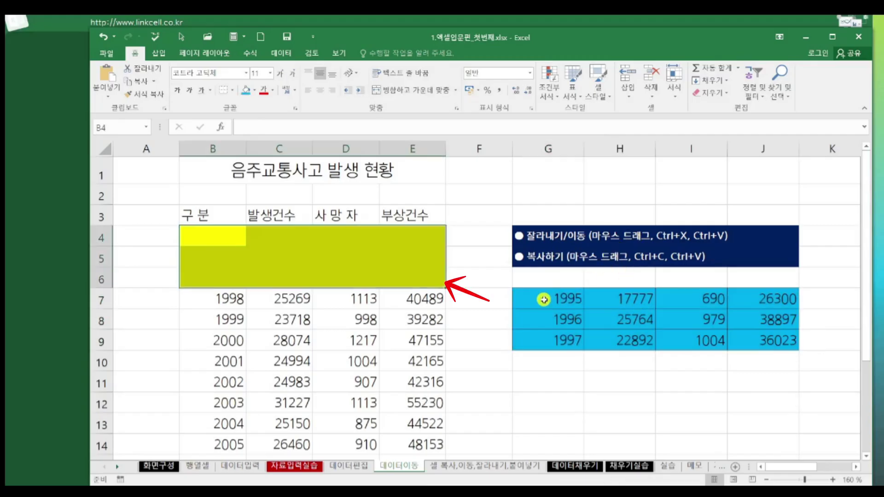
# Move the data block G7:J9 directly onto the empty cells B4:E6 and undo the move.
pyautogui.moveTo(536, 297); pyautogui.dragTo(783, 341)
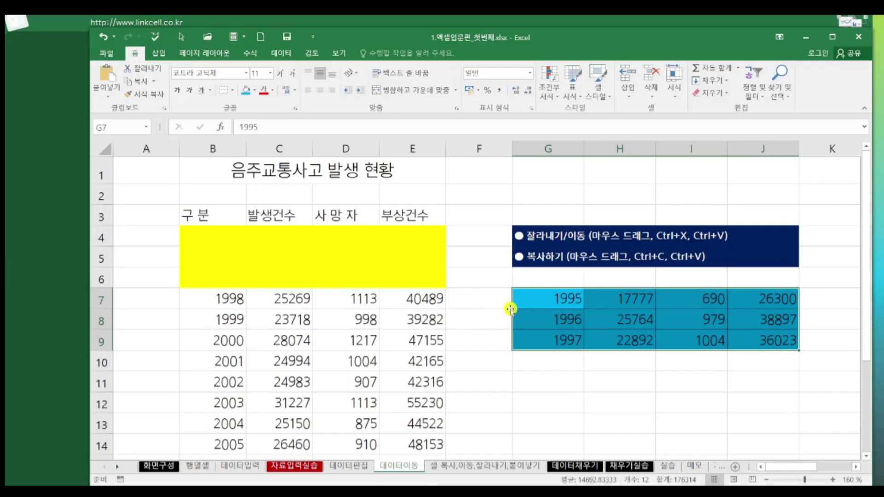
pyautogui.moveTo(510, 309); pyautogui.dragTo(218, 248)
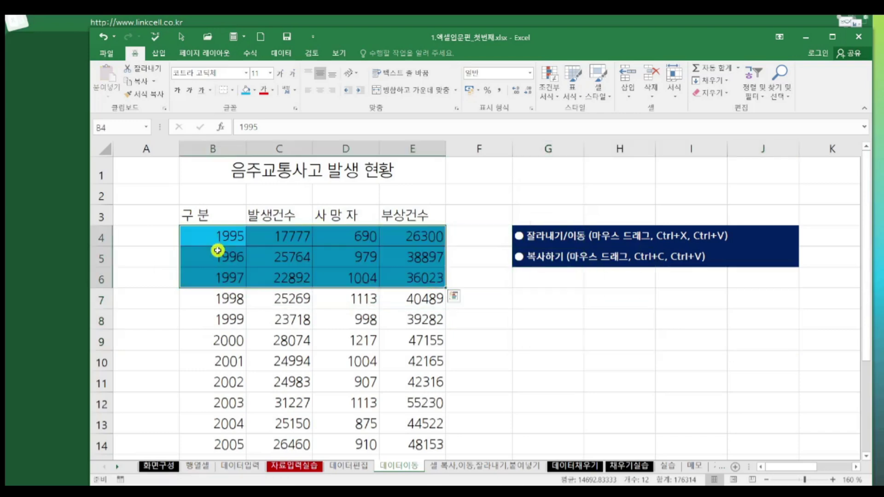
pyautogui.click(103, 36)
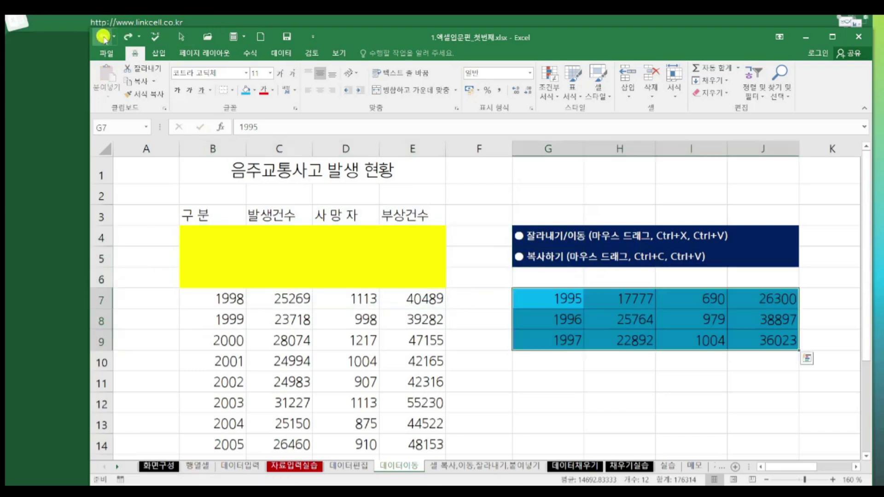
# Move the block G7:J9 onto B6:E8, replacing the existing data, and undo the move.
pyautogui.moveTo(619, 349); pyautogui.dragTo(295, 312)
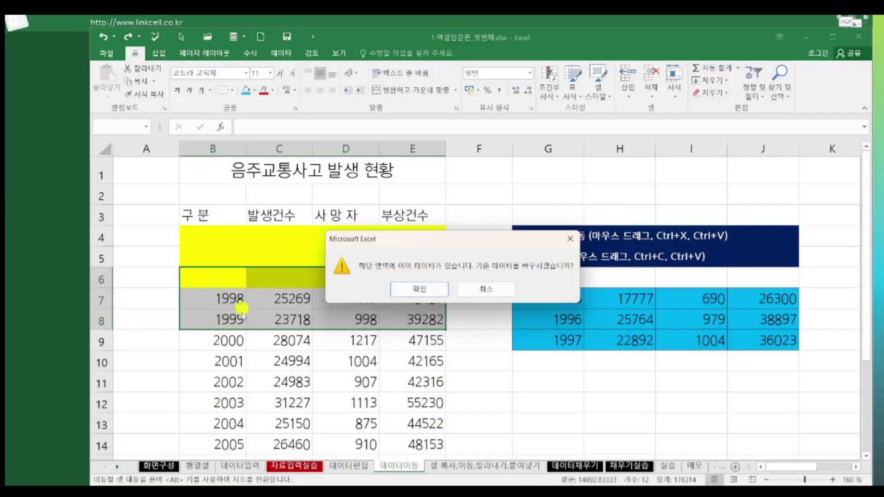
pyautogui.click(421, 293)
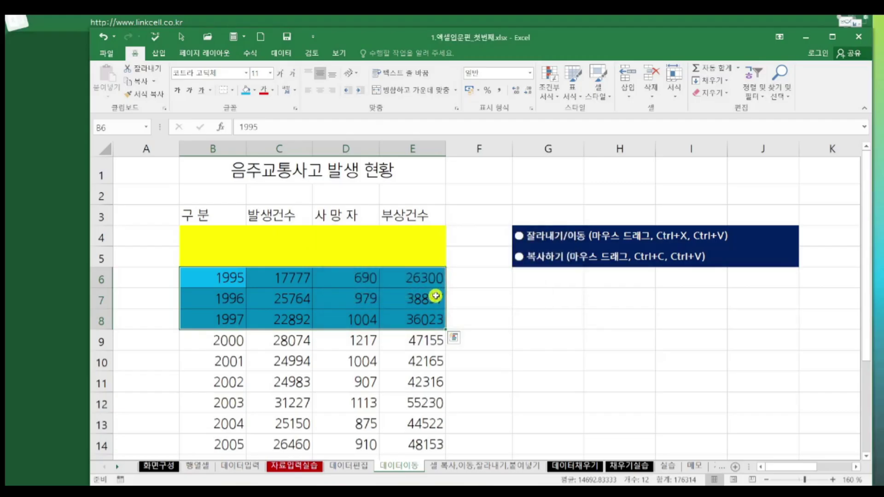
pyautogui.click(103, 36)
pyautogui.click(103, 36)
# Relocate the blue data block to G8:J10, move it to B4:E6 and undo that last move.
pyautogui.moveTo(378, 287); pyautogui.dragTo(365, 273)
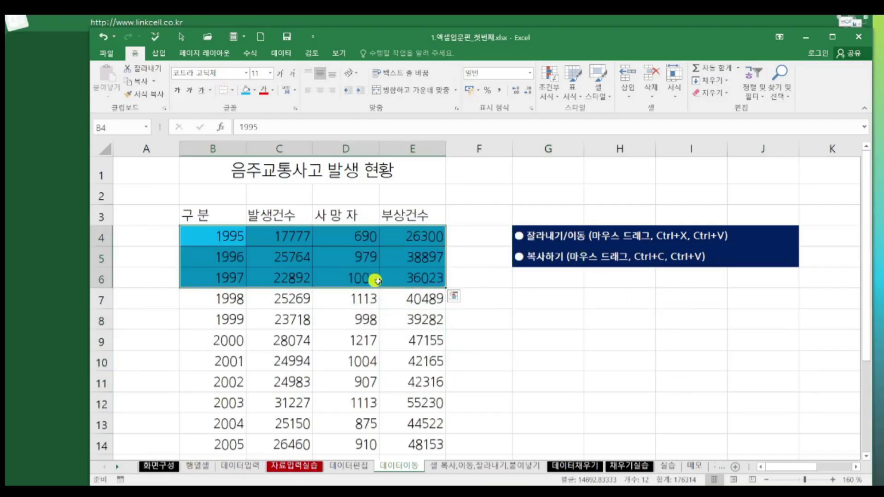
pyautogui.click(101, 40)
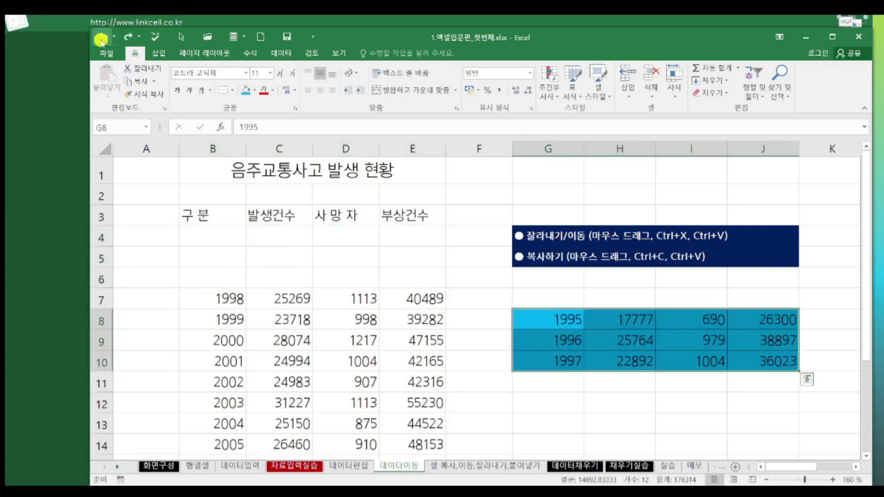
# Change the "Ctrl+X, Ctrl+V" text in the 잘라내기/이동 note in G4 to red.
pyautogui.doubleClick(539, 232)
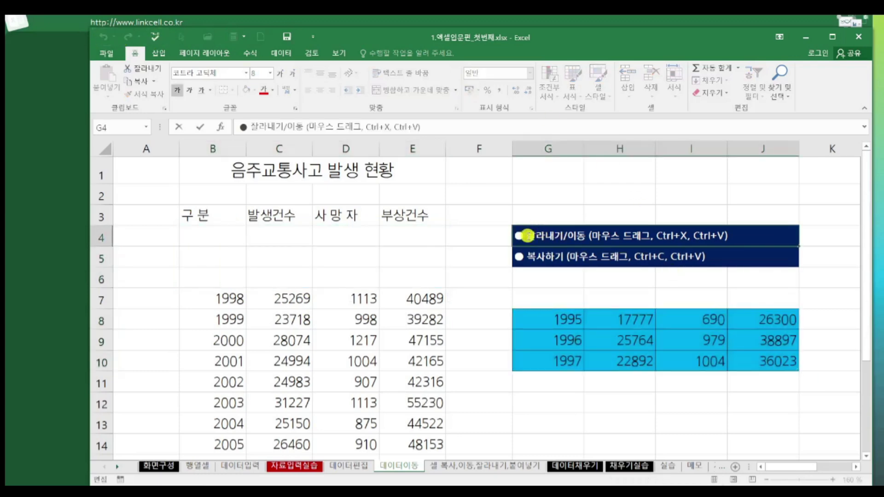
pyautogui.moveTo(524, 234); pyautogui.dragTo(611, 236)
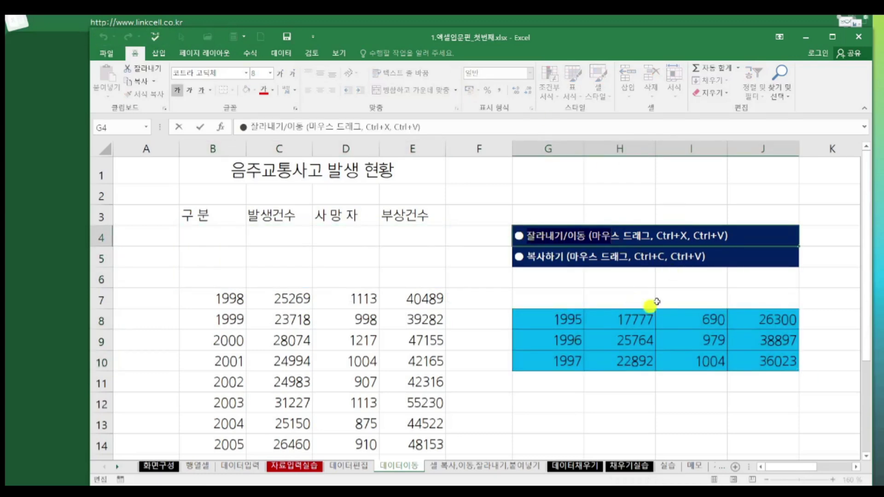
pyautogui.click(661, 238)
pyautogui.moveTo(657, 237); pyautogui.dragTo(726, 240)
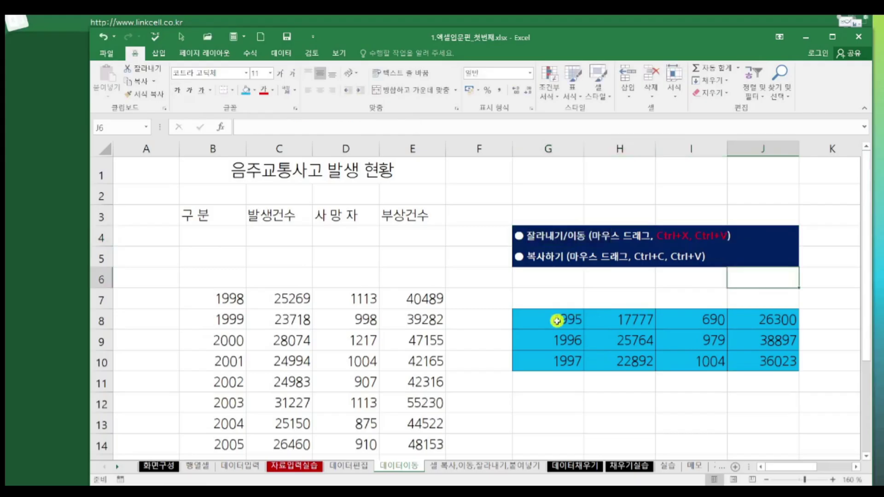
# Cut the data block G8:J10 and paste it at B4 under the 구분 header.
pyautogui.moveTo(557, 320); pyautogui.dragTo(775, 359)
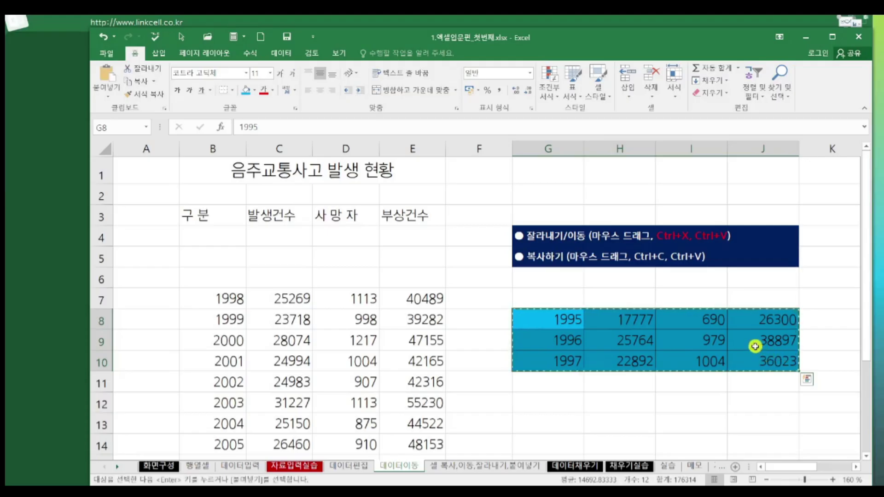
pyautogui.rightClick(735, 330)
pyautogui.click(764, 82)
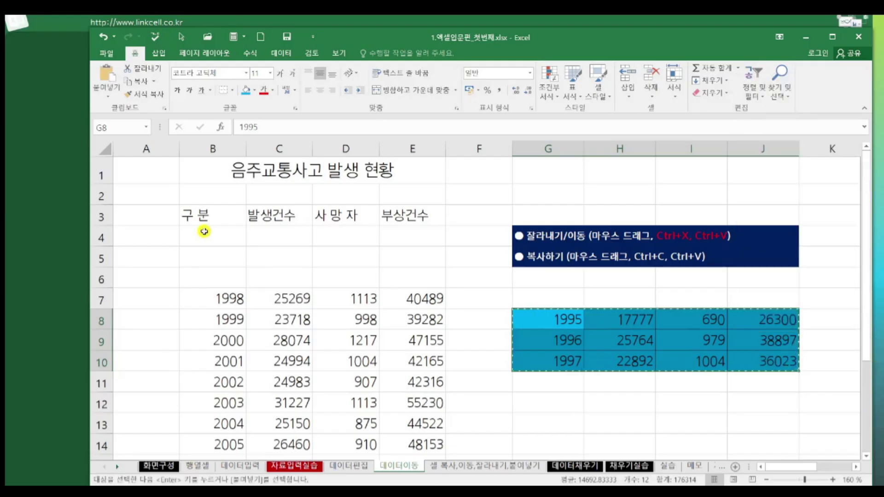
pyautogui.click(204, 231)
pyautogui.rightClick(203, 229)
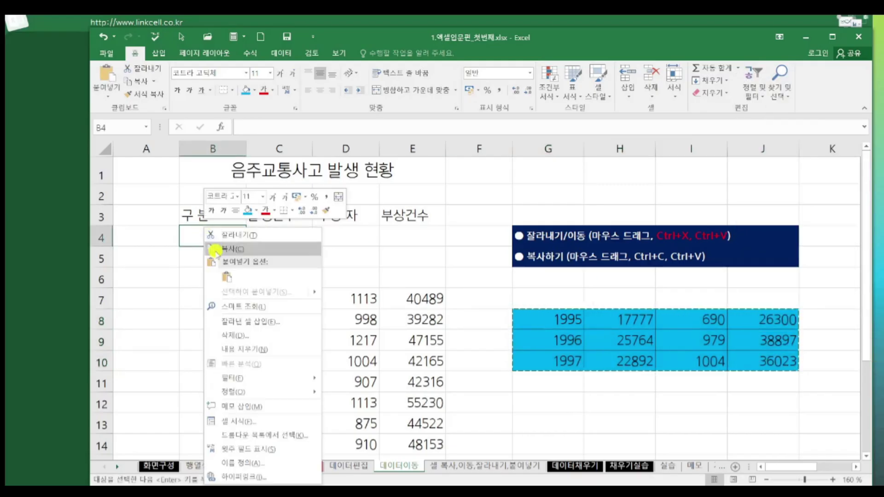
pyautogui.click(213, 258)
# Copy the data block G8:J10, paste it with its formatting at B4, and clear the copy marquee.
pyautogui.click(534, 257)
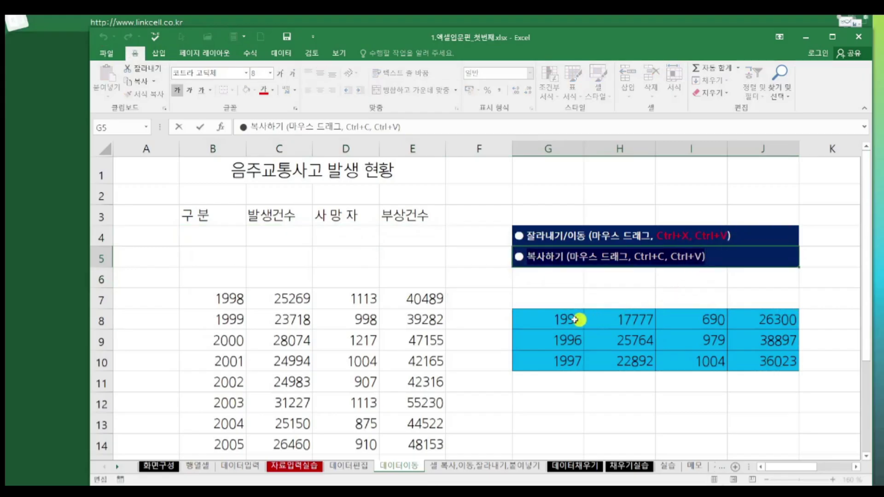
pyautogui.moveTo(577, 318); pyautogui.dragTo(762, 353)
pyautogui.rightClick(762, 353)
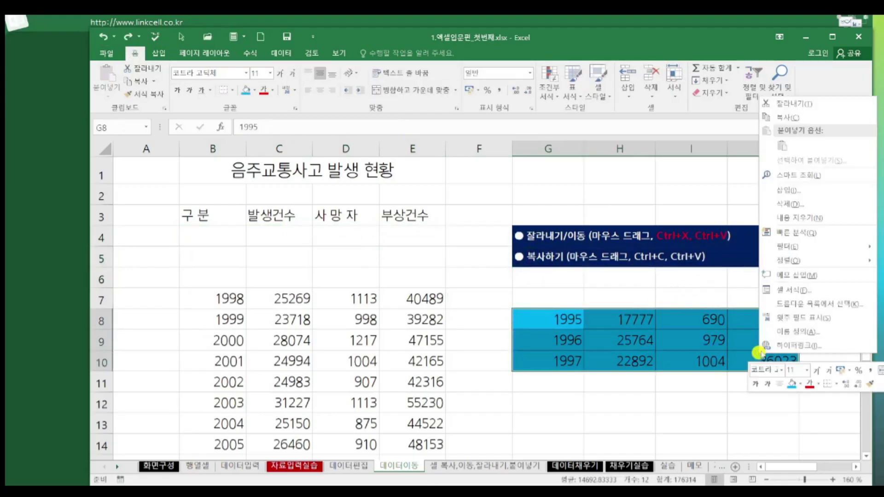
pyautogui.click(809, 119)
pyautogui.rightClick(205, 237)
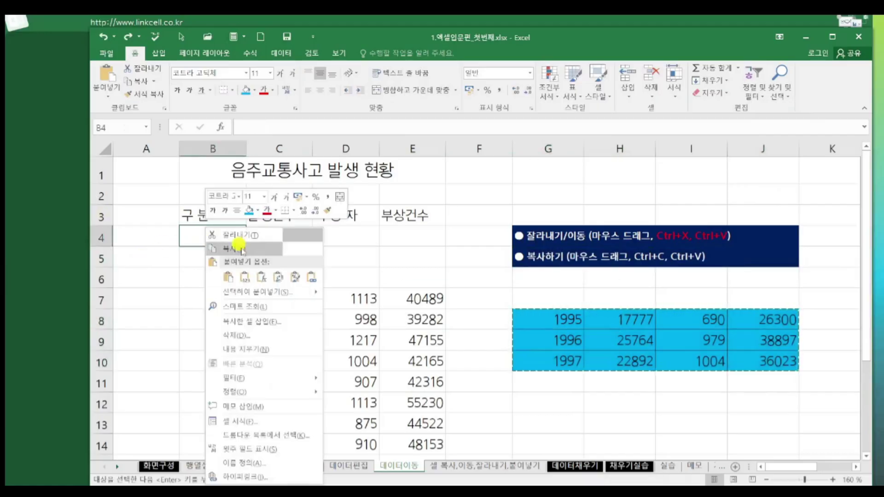
pyautogui.click(228, 278)
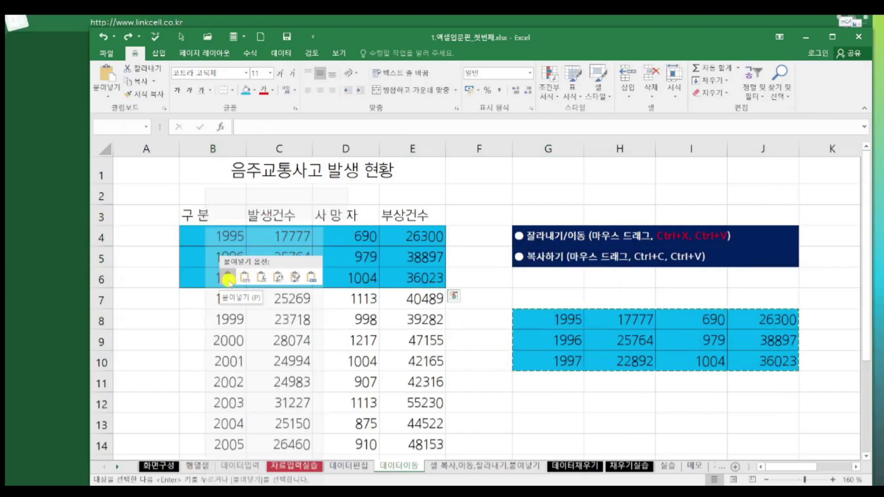
pyautogui.click(553, 416)
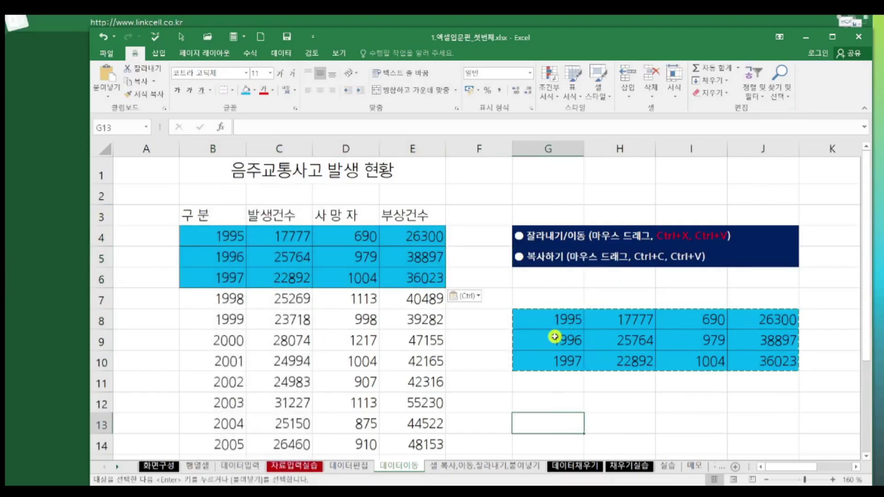
pyautogui.press('Escape')
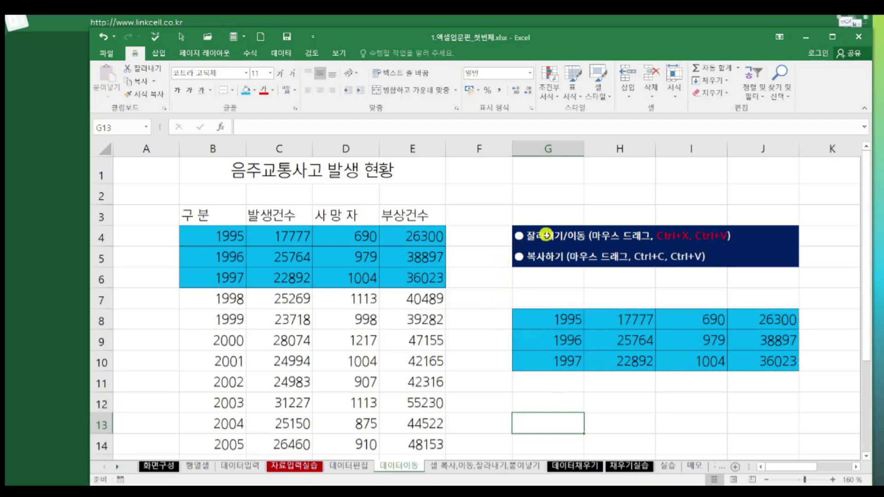
pyautogui.moveTo(547, 320); pyautogui.dragTo(764, 361)
pyautogui.click(572, 296)
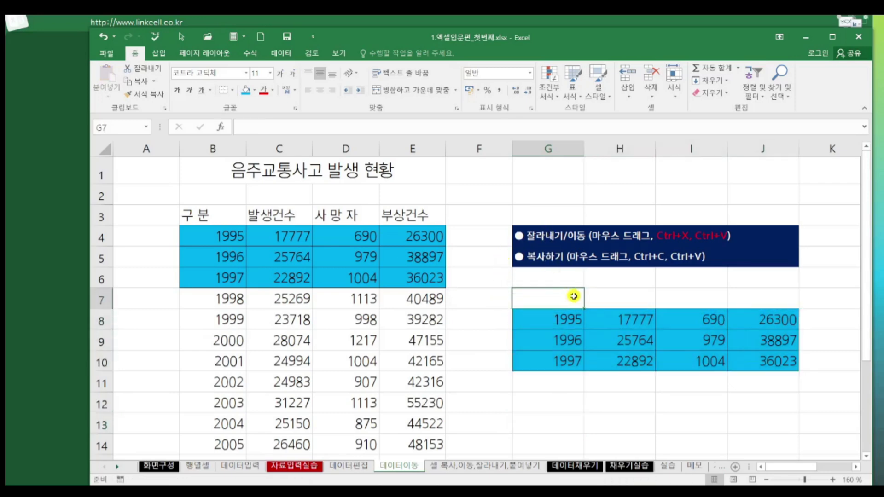
# Open the 셀 복사,이동,잘라내기,붙여넣기 sheet and move the 실습 note box up beside the first rows.
pyautogui.click(465, 465)
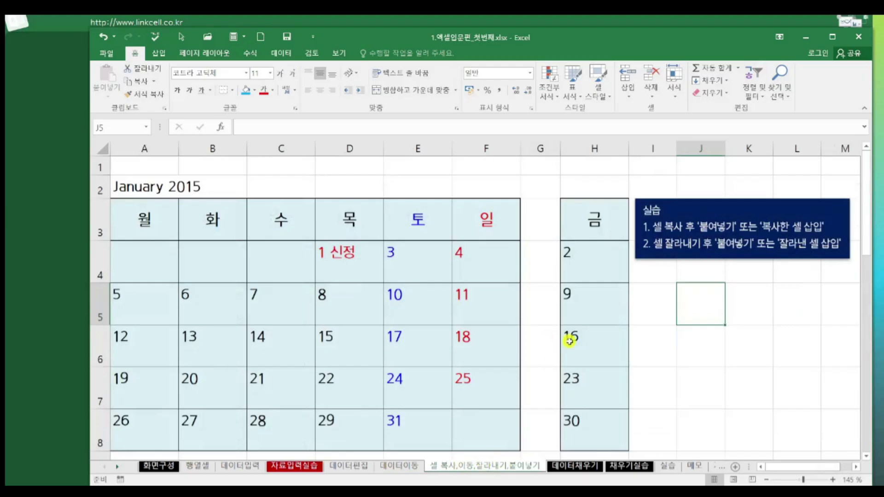
pyautogui.press('Up')
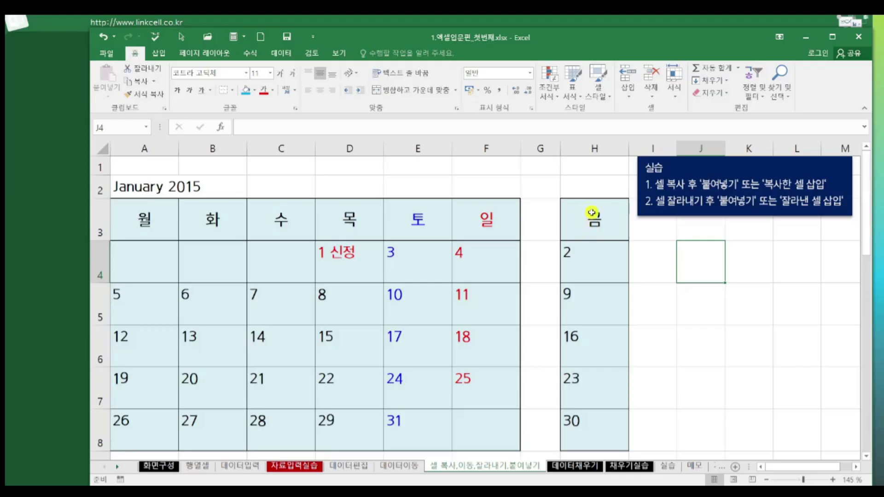
# Examine the 금 cells H3:H8 and their intended place between the 목 and 토 columns.
pyautogui.moveTo(592, 213); pyautogui.dragTo(584, 446)
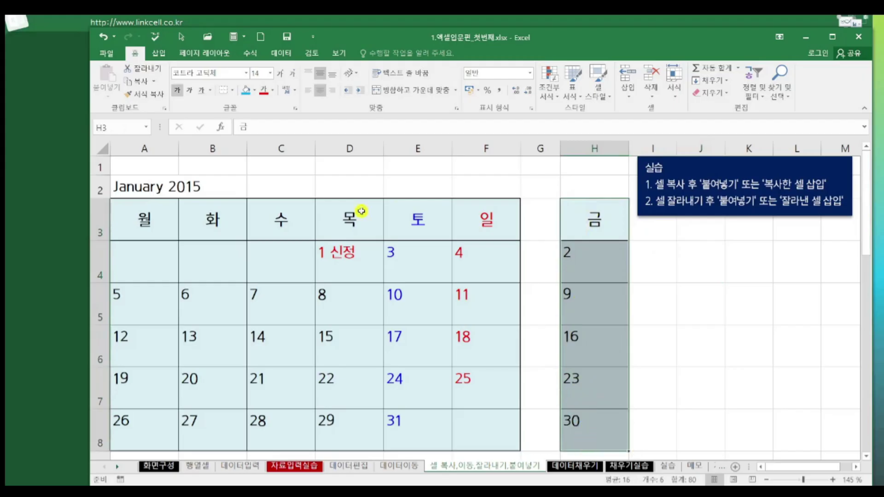
pyautogui.moveTo(361, 211); pyautogui.dragTo(409, 219)
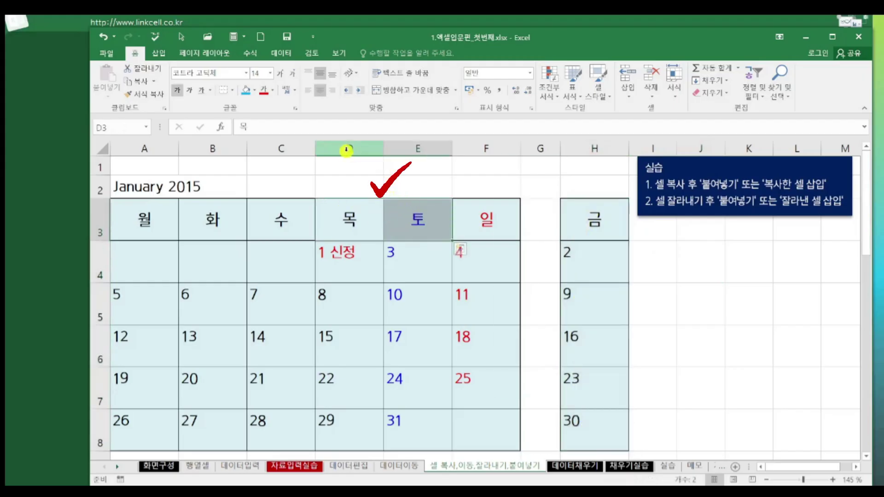
pyautogui.moveTo(346, 150); pyautogui.dragTo(442, 147)
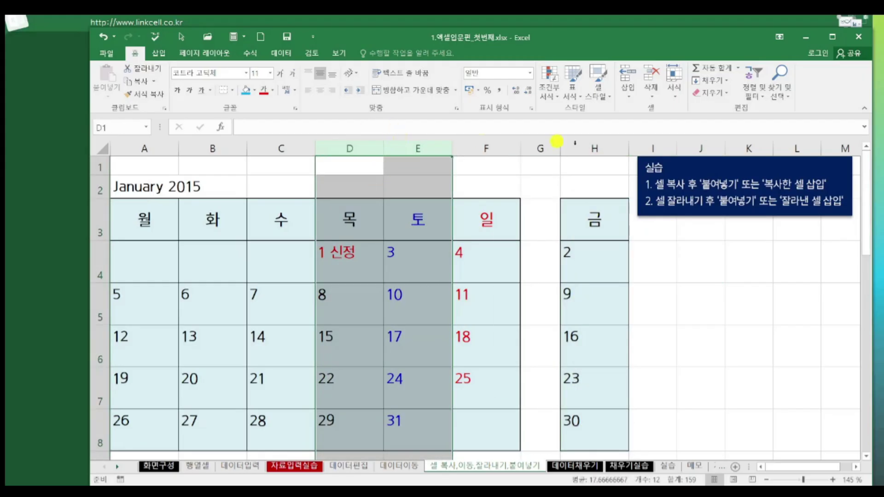
pyautogui.click(590, 217)
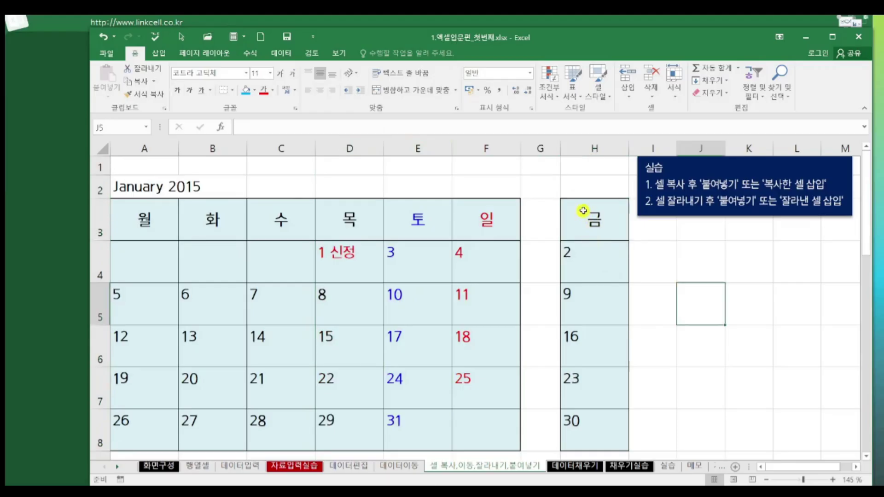
# Cut the whole 금 column H and insert the cut cells before column E, between 목 and 토.
pyautogui.click(583, 147)
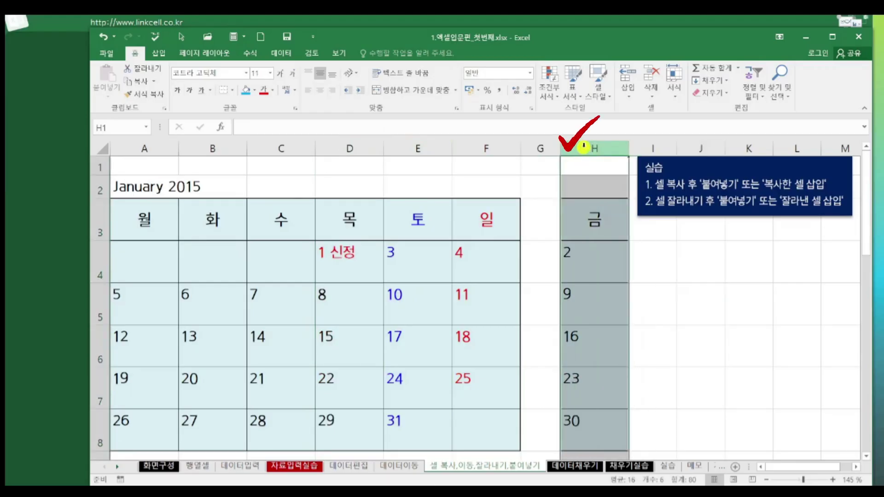
pyautogui.rightClick(583, 147)
pyautogui.click(601, 157)
pyautogui.click(411, 147)
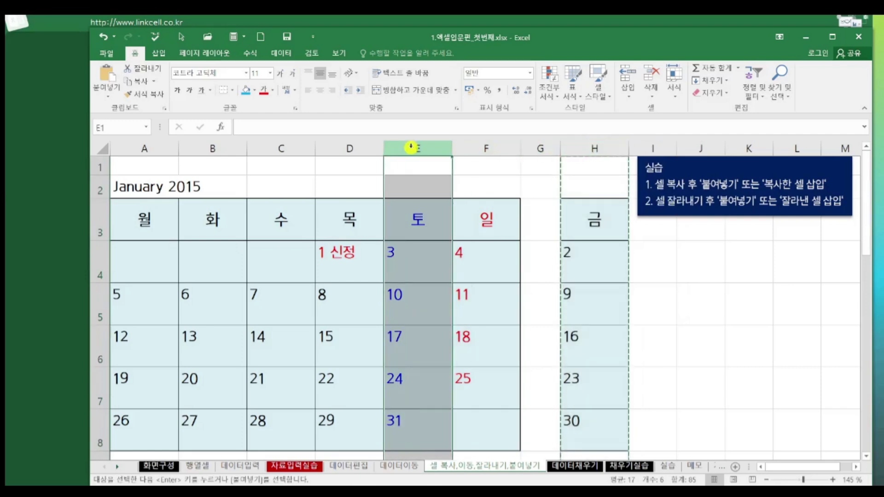
pyautogui.rightClick(411, 147)
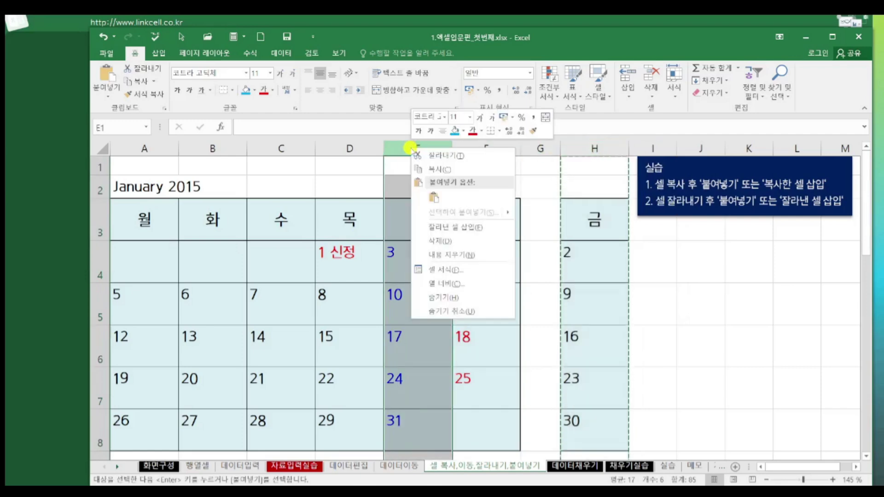
pyautogui.click(446, 228)
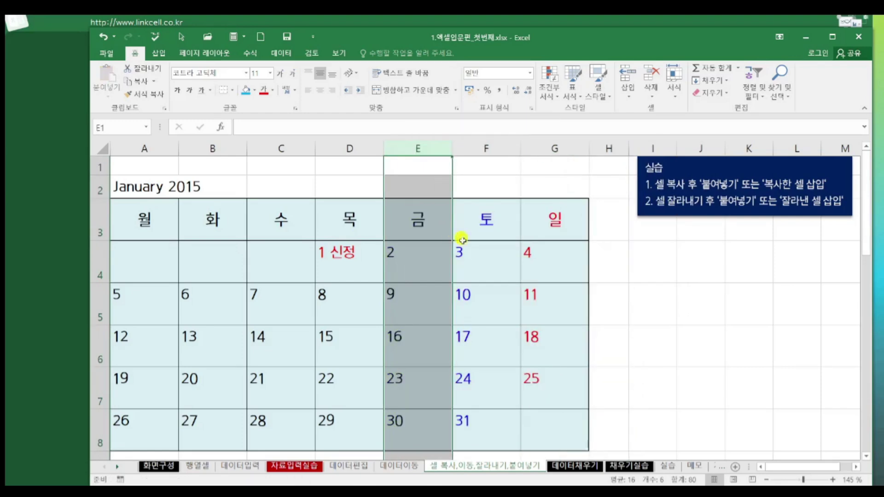
# Check the rows below the calendar and undo the insertion of the cut 금 column.
pyautogui.scroll(-3, 411, 317)
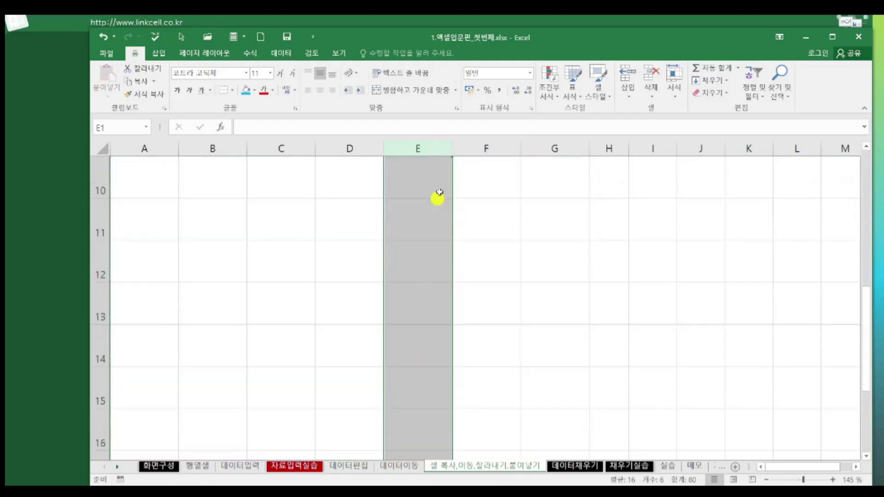
pyautogui.moveTo(438, 196); pyautogui.dragTo(534, 311)
pyautogui.scroll(3, 624, 378)
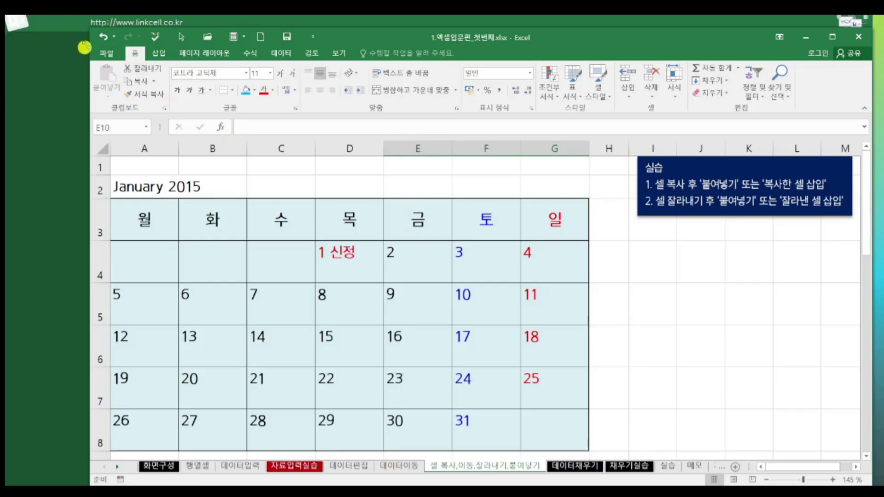
pyautogui.click(103, 36)
# Cut only the 금 cells H3:H8, insert the cut cells at E3, and undo that insertion.
pyautogui.click(577, 209)
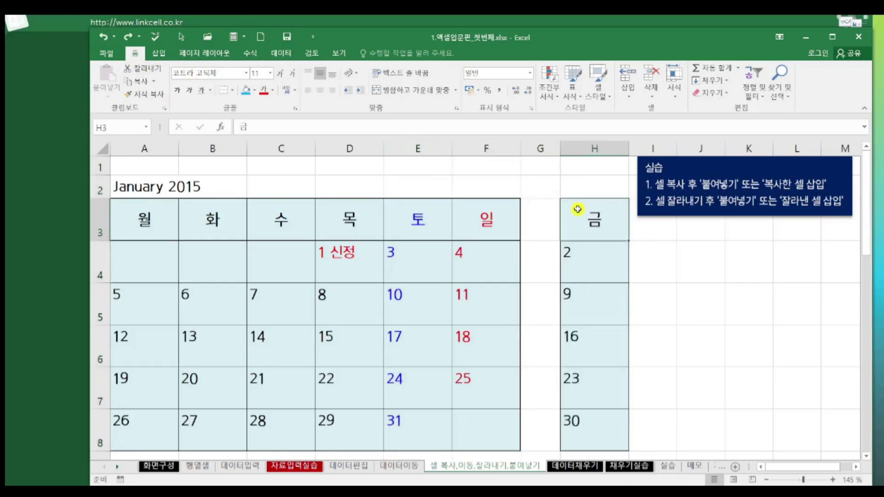
pyautogui.moveTo(577, 209); pyautogui.dragTo(578, 437)
pyautogui.click(587, 150)
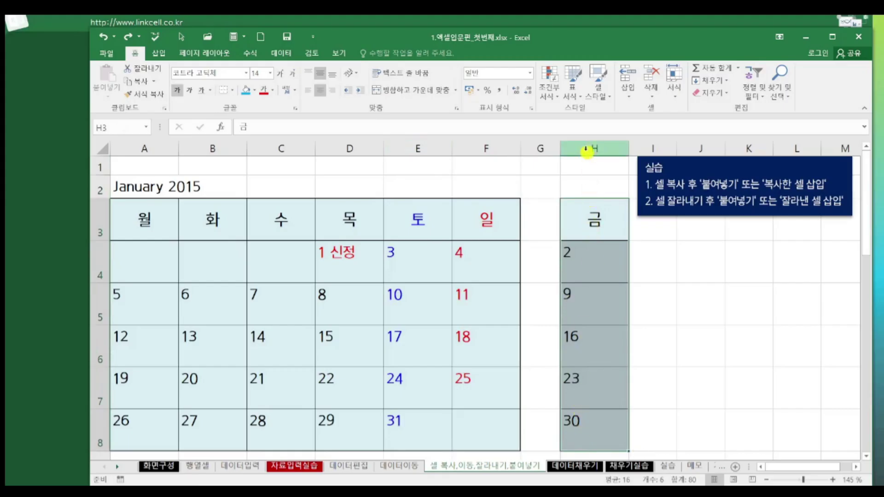
pyautogui.click(585, 149)
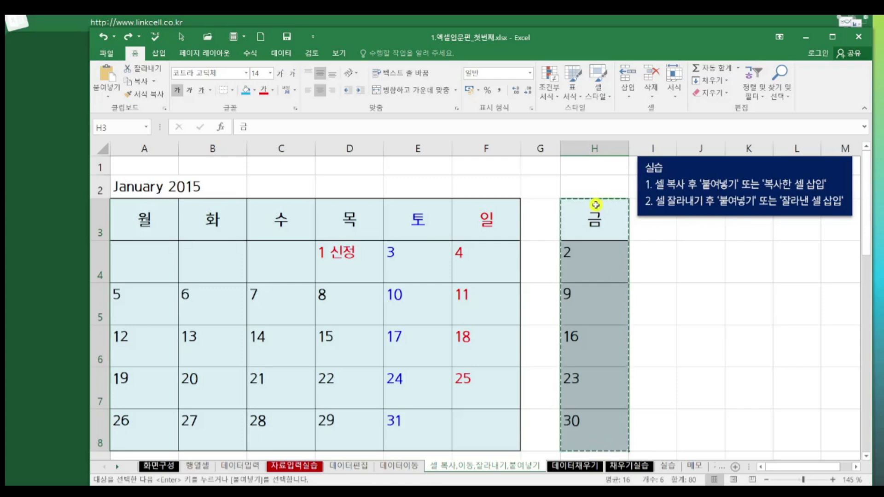
pyautogui.click(428, 213)
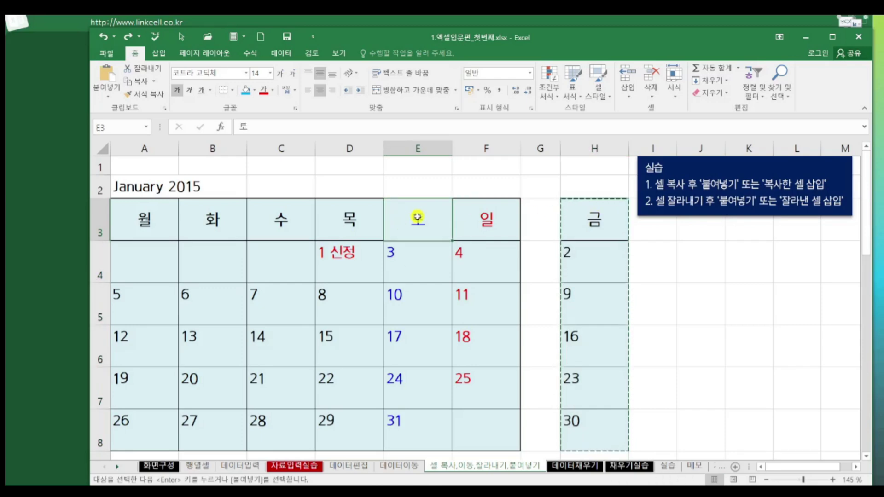
pyautogui.rightClick(417, 216)
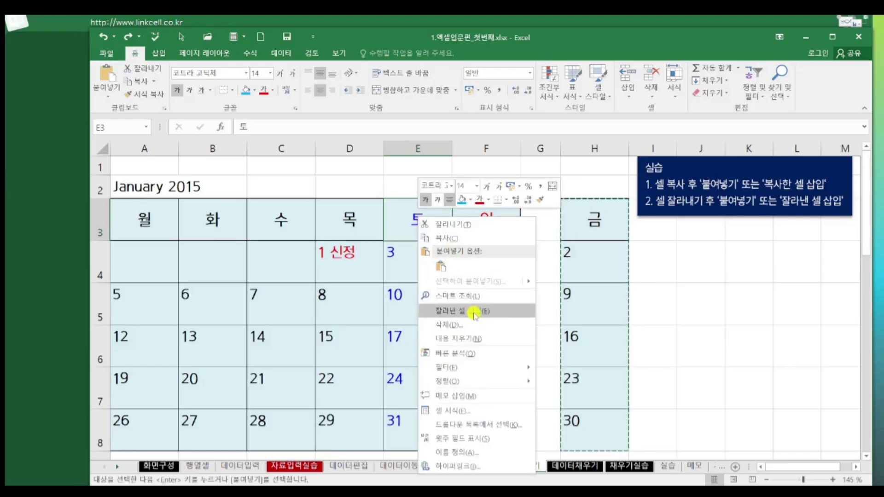
pyautogui.click(597, 145)
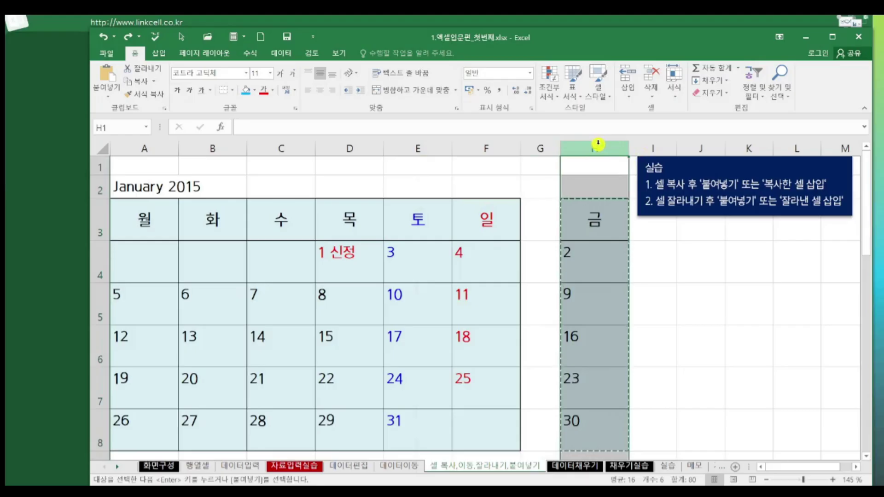
pyautogui.moveTo(572, 216); pyautogui.dragTo(586, 425)
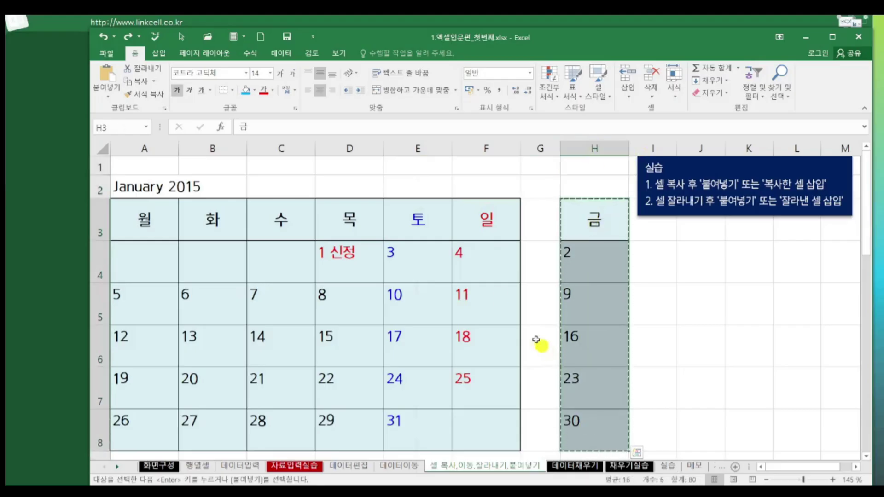
pyautogui.click(411, 216)
pyautogui.rightClick(411, 217)
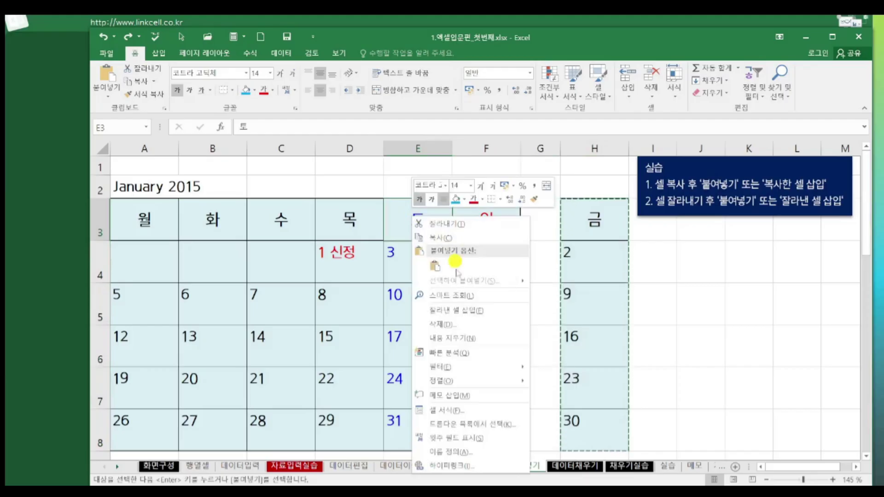
pyautogui.click(459, 310)
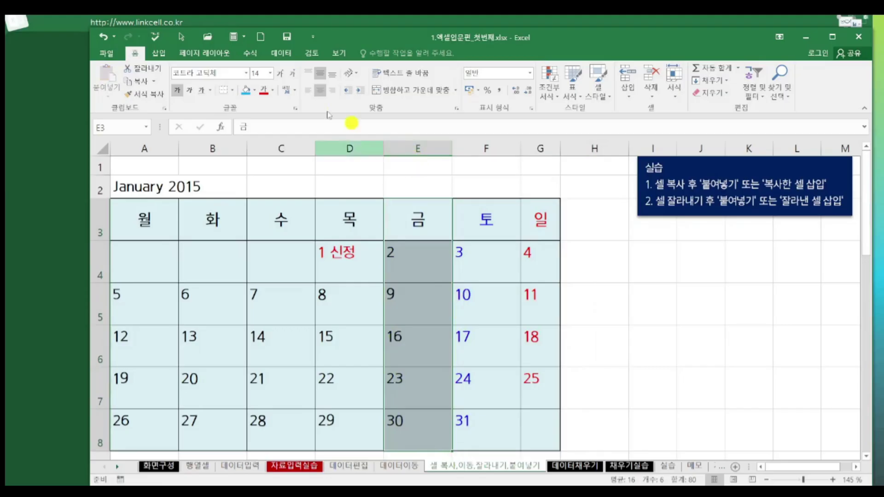
pyautogui.click(100, 39)
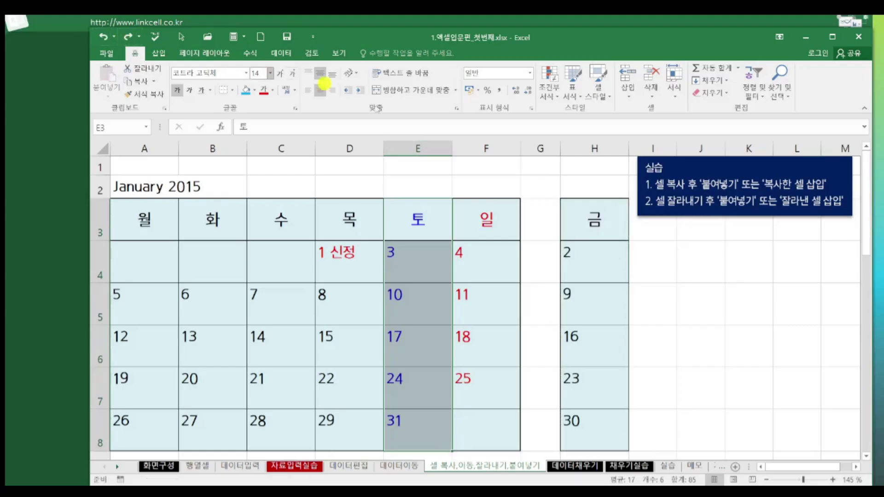
# Insert a blank column before the 토 column E and undo the insertion.
pyautogui.click(422, 145)
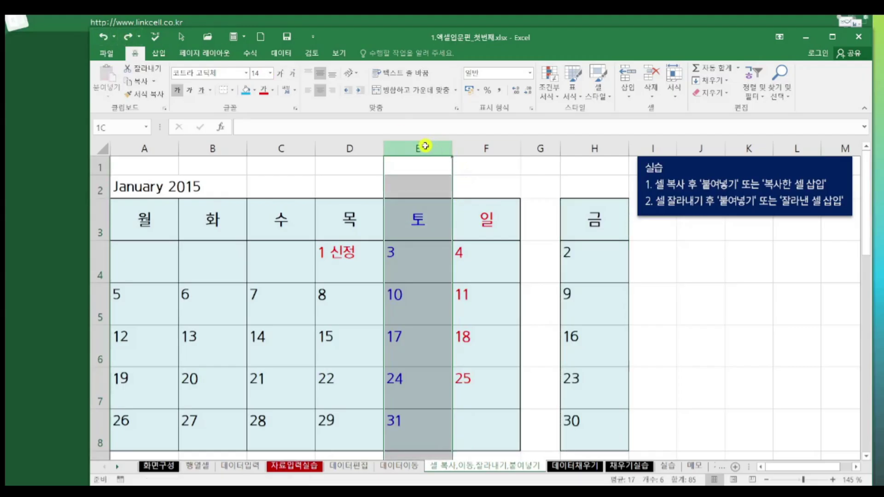
pyautogui.rightClick(424, 145)
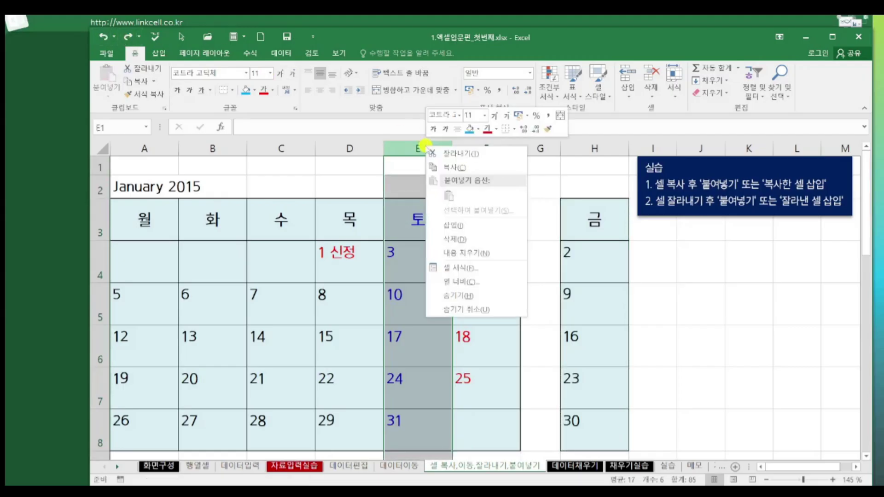
pyautogui.click(453, 225)
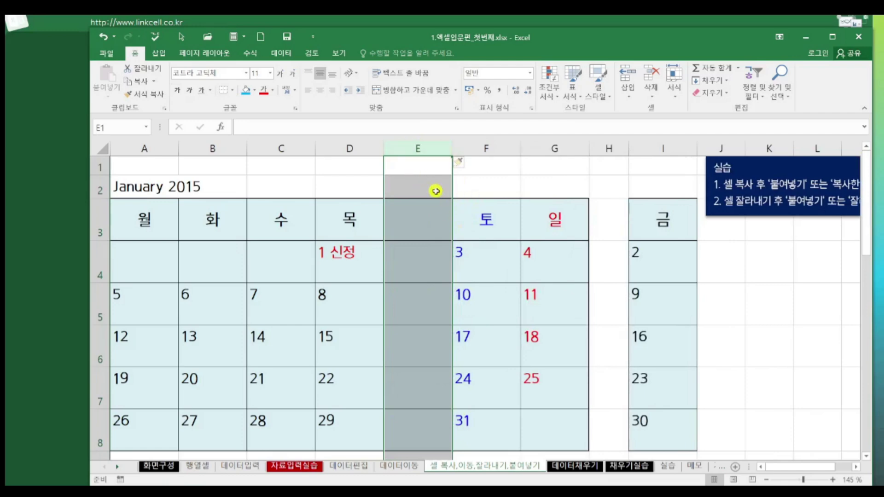
pyautogui.click(102, 37)
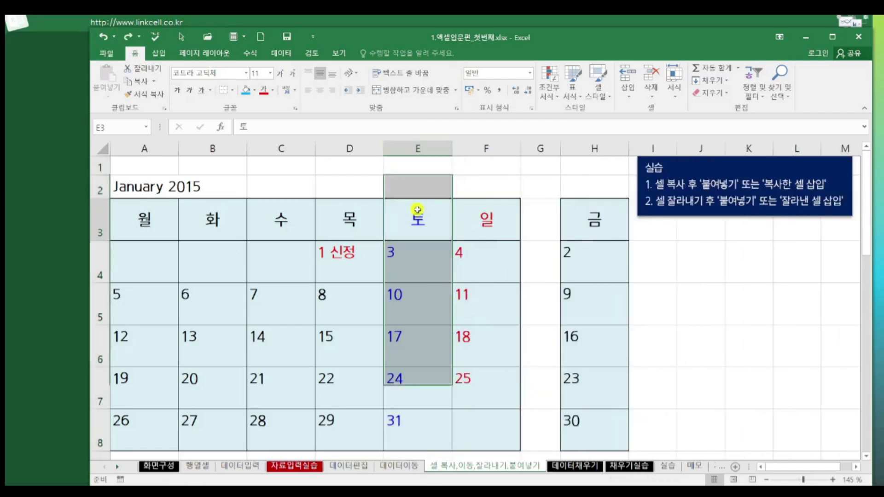
# Insert blank cells at E3:E8, shifting the existing cells to the right.
pyautogui.moveTo(414, 211); pyautogui.dragTo(402, 416)
pyautogui.rightClick(402, 416)
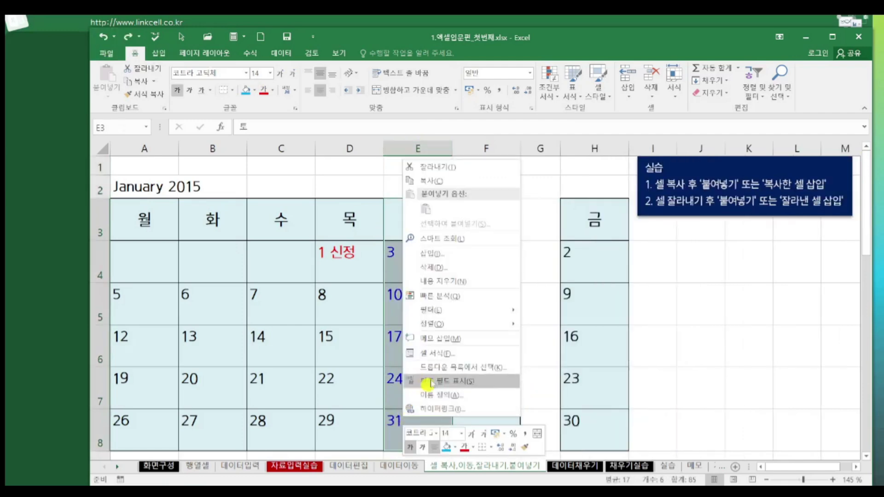
pyautogui.click(437, 243)
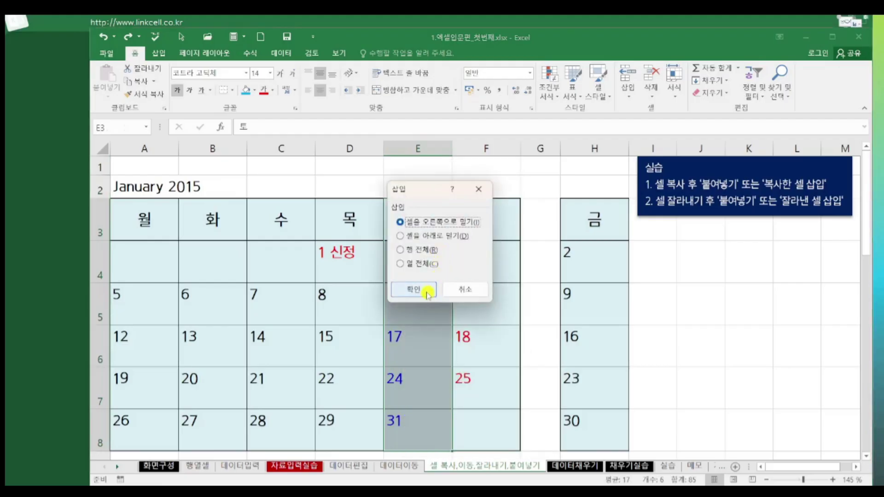
pyautogui.click(424, 291)
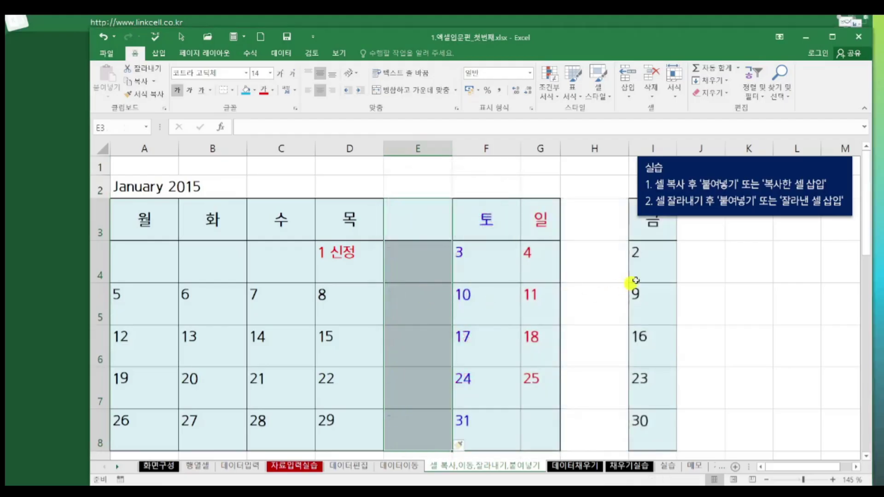
# Move the 금 cells I3:I8 into the blank cells E3:E8, and undo both the move and the cell insertion.
pyautogui.click(652, 225)
pyautogui.moveTo(652, 226); pyautogui.dragTo(635, 442)
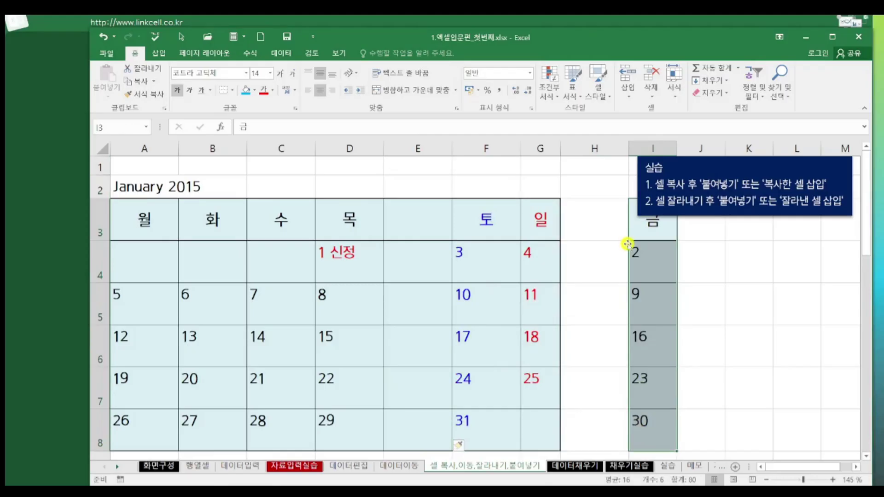
pyautogui.moveTo(630, 239); pyautogui.dragTo(434, 246)
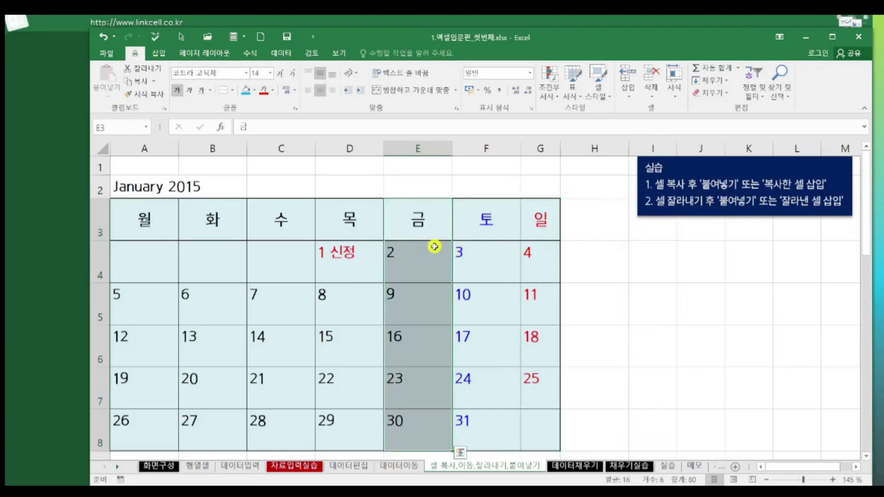
pyautogui.hotkey('ctrl', 'z')
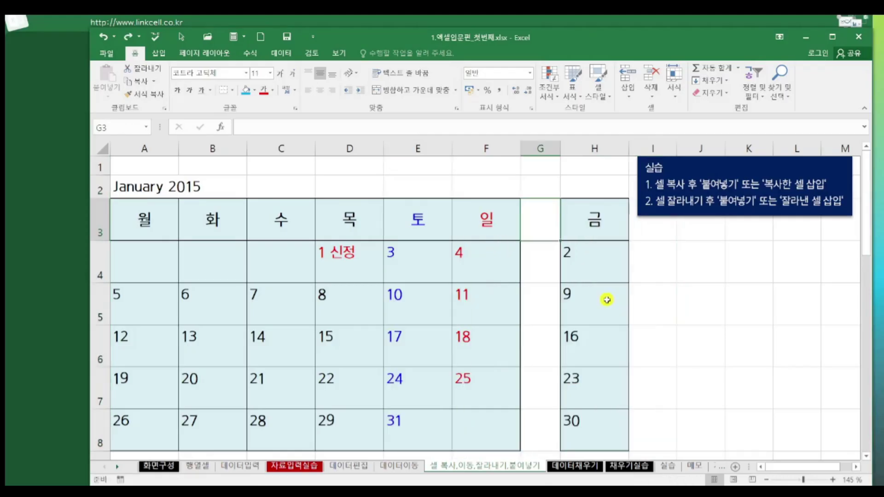
pyautogui.click(709, 287)
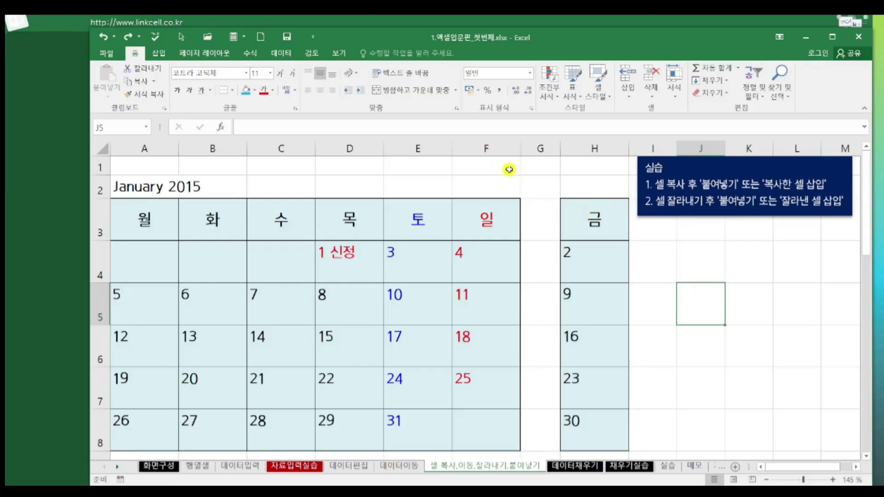
# Insert a blank column at column E between the 목 and 토 columns.
pyautogui.click(414, 148)
pyautogui.rightClick(413, 149)
pyautogui.click(438, 229)
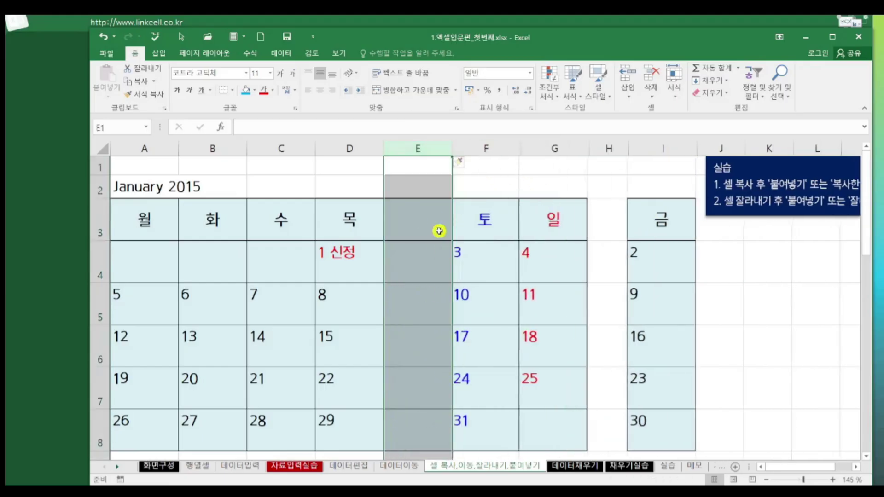
# Copy the 금 cells I3:I8 and paste them into the blank column starting at E3.
pyautogui.moveTo(671, 223); pyautogui.dragTo(680, 438)
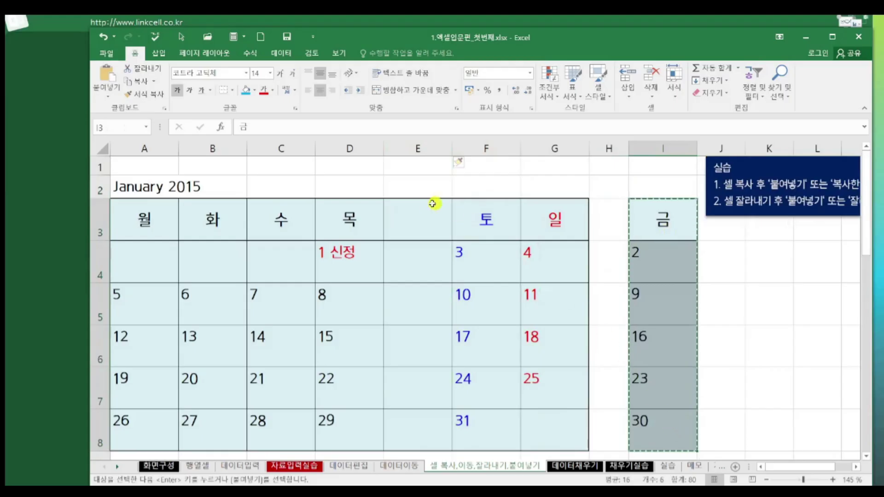
pyautogui.hotkey('ctrl', 'c')
pyautogui.click(420, 216)
pyautogui.hotkey('ctrl', 'v')
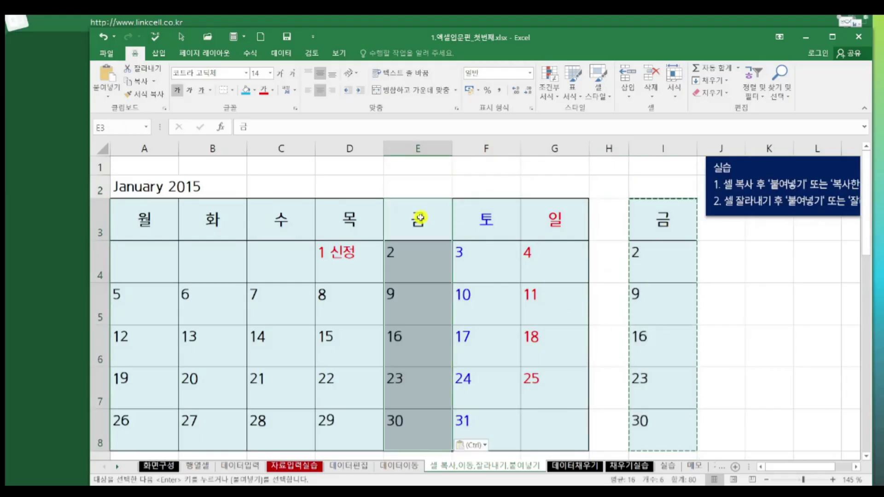
# Delete the leftover 금 column I beside the calendar and deselect the column.
pyautogui.click(639, 147)
pyautogui.rightClick(640, 147)
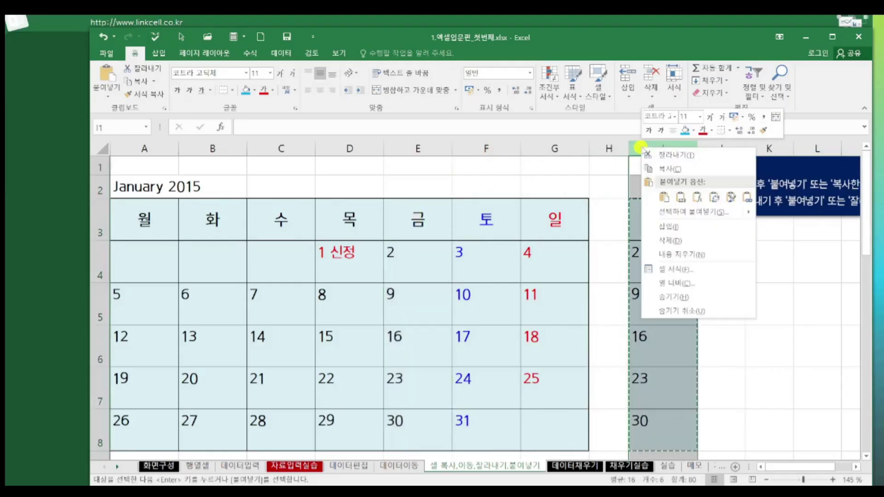
pyautogui.click(669, 241)
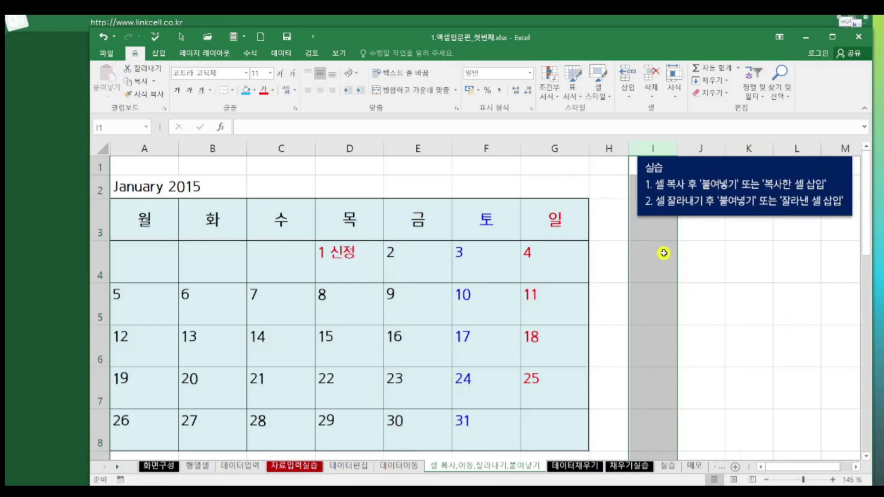
pyautogui.click(663, 253)
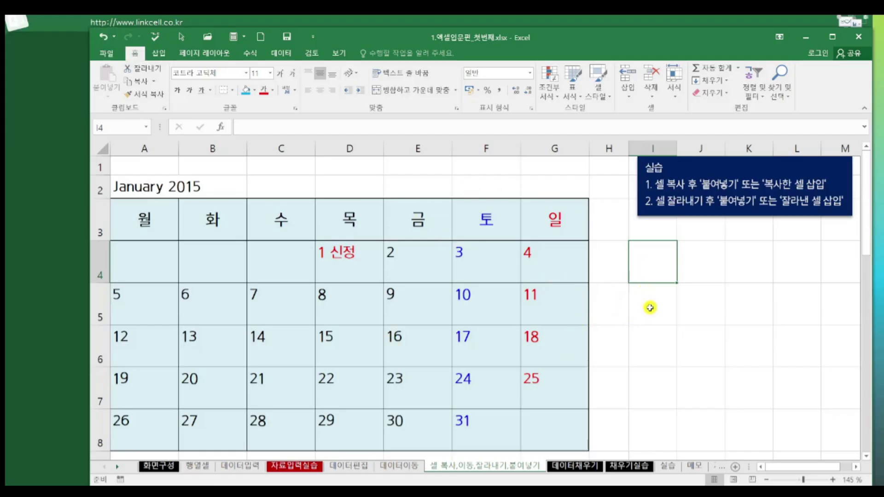
# Reveal the remaining sheet tabs through 개체삽입.
pyautogui.click(117, 467)
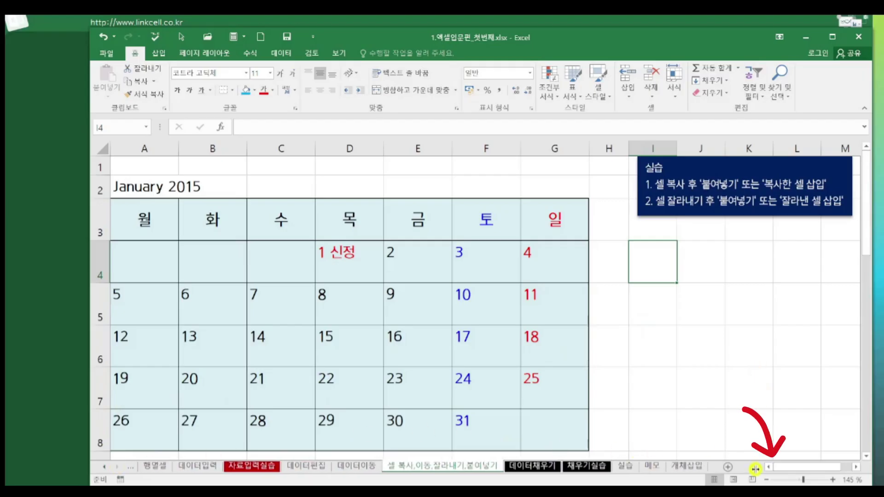
pyautogui.moveTo(756, 468)
pyautogui.mouseDown()
pyautogui.moveTo(731, 454)
pyautogui.moveTo(537, 462)
pyautogui.moveTo(761, 464)
pyautogui.mouseUp()
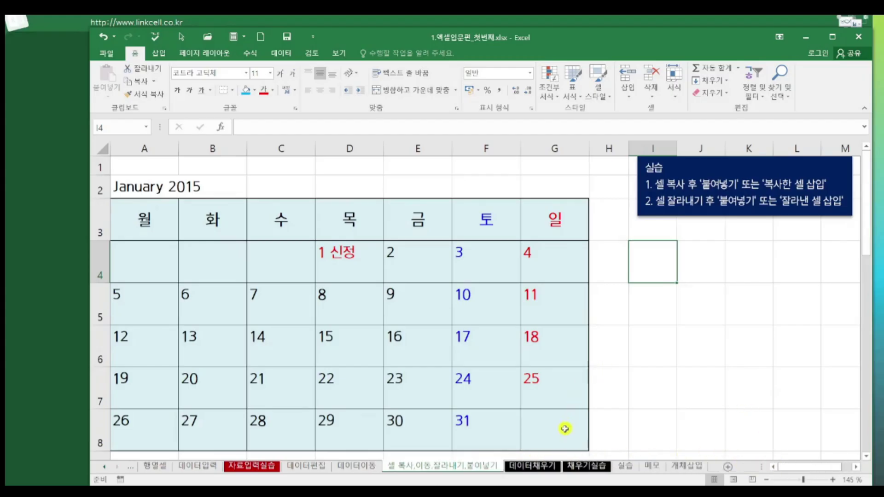
# On the 데이터채우기 sheet, fill the number in B3 down the 번호 column to B15.
pyautogui.click(528, 466)
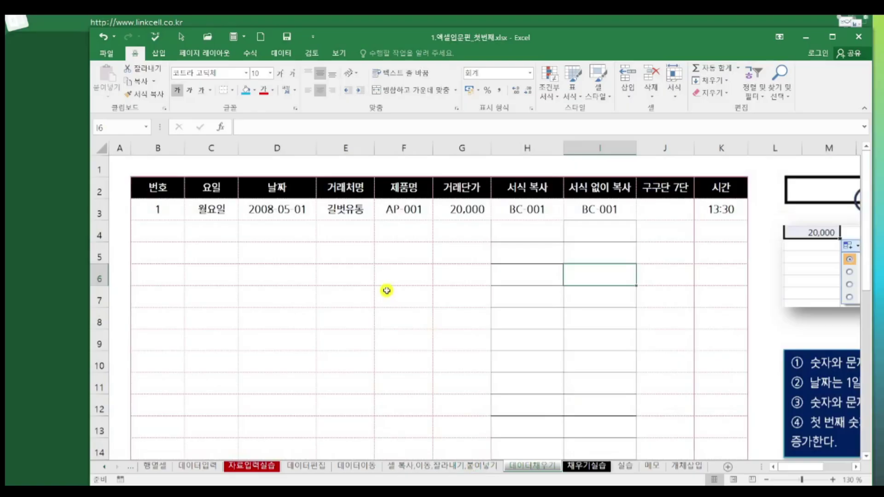
pyautogui.click(168, 202)
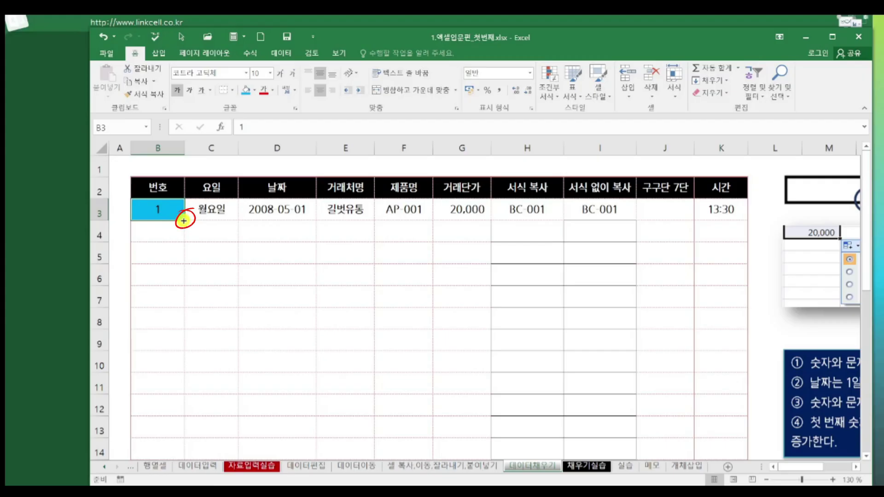
pyautogui.moveTo(184, 221); pyautogui.dragTo(176, 367)
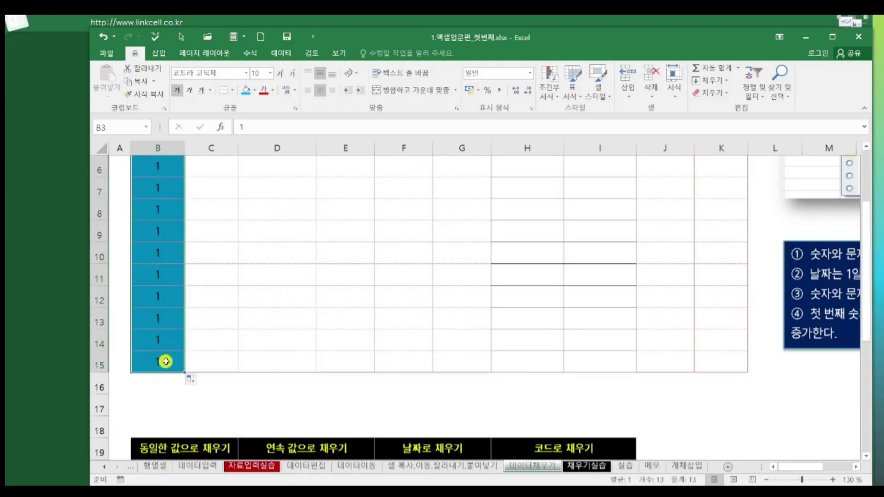
pyautogui.scroll(2, 233, 321)
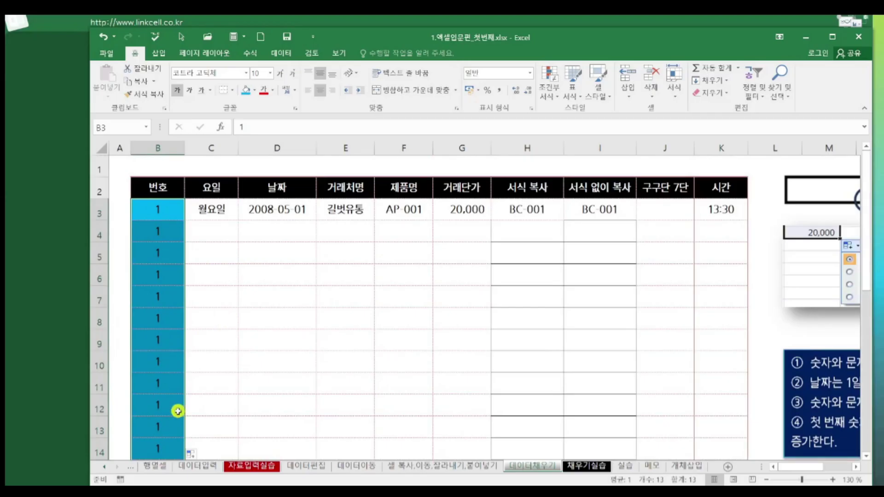
# Change the filled 번호 cells B3:B15 from copies to a consecutive series (연속 데이터 채우기).
pyautogui.scroll(-3, 178, 413)
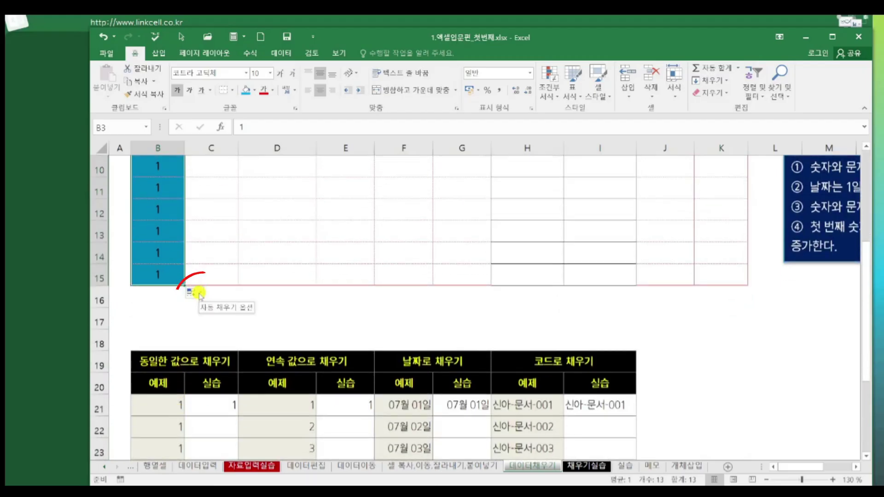
pyautogui.click(200, 293)
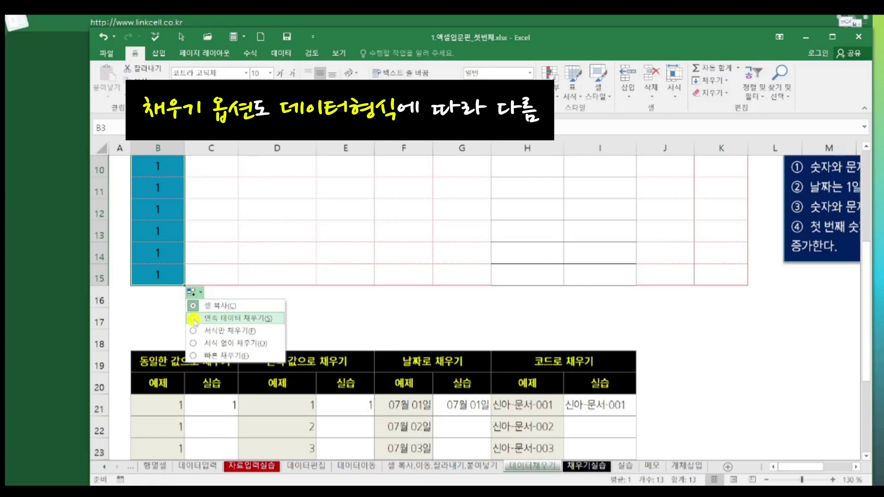
pyautogui.click(193, 319)
pyautogui.scroll(1, 236, 353)
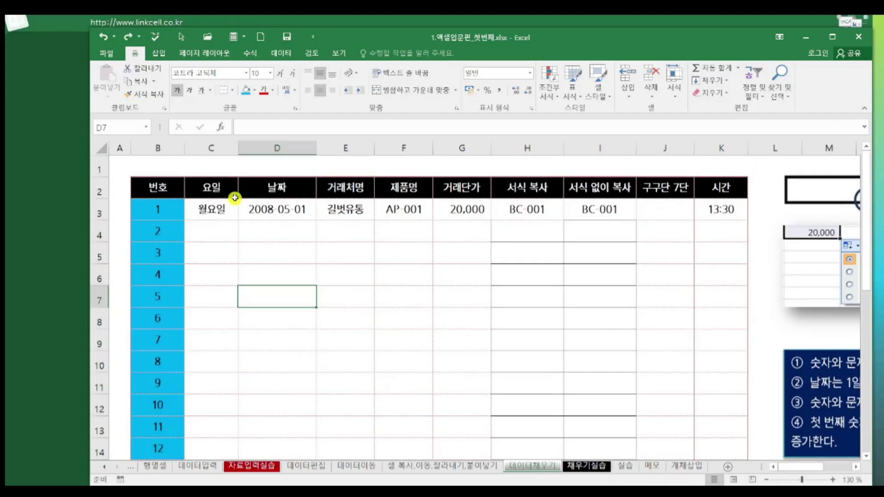
# Fill the weekday in C3 down the 요일 column to C15 and check the first filled weekdays.
pyautogui.click(225, 207)
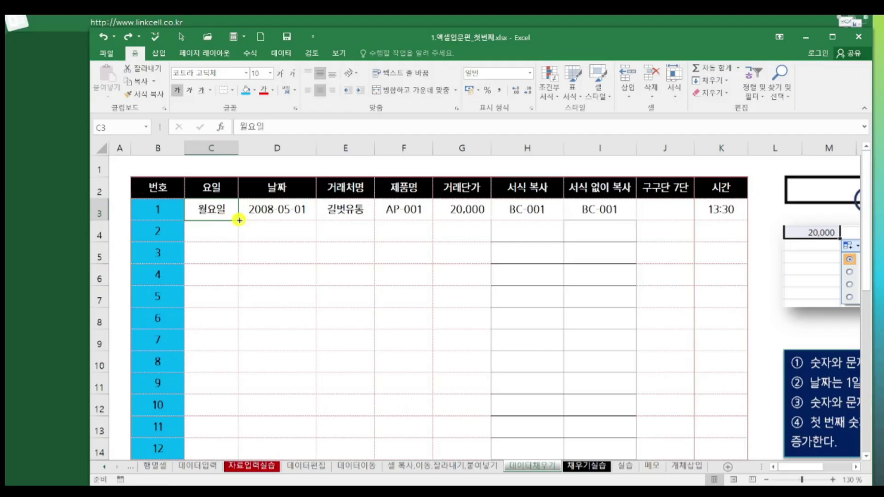
pyautogui.moveTo(239, 220); pyautogui.dragTo(203, 434)
pyautogui.scroll(1, 267, 351)
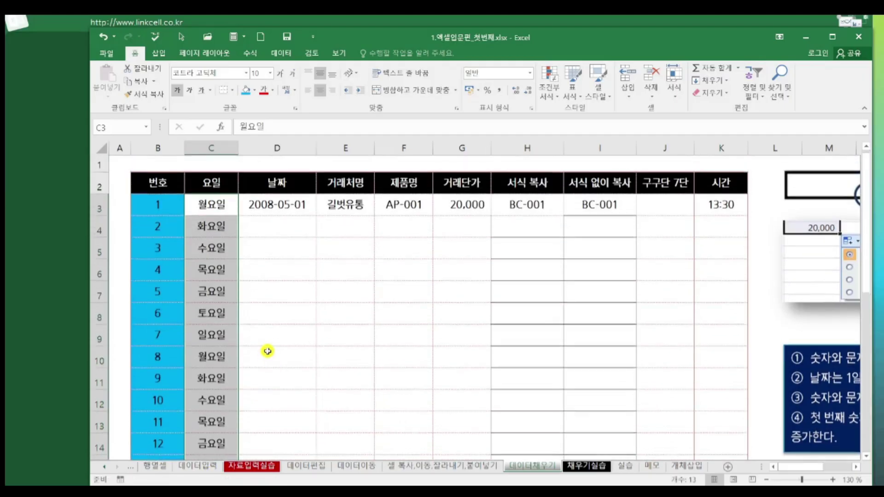
pyautogui.click(220, 212)
pyautogui.click(215, 232)
pyautogui.click(215, 254)
pyautogui.click(212, 280)
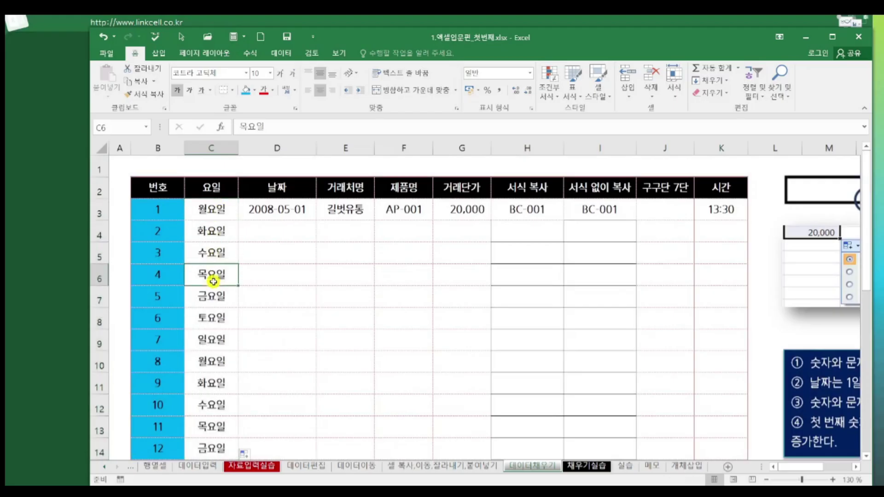
pyautogui.click(189, 200)
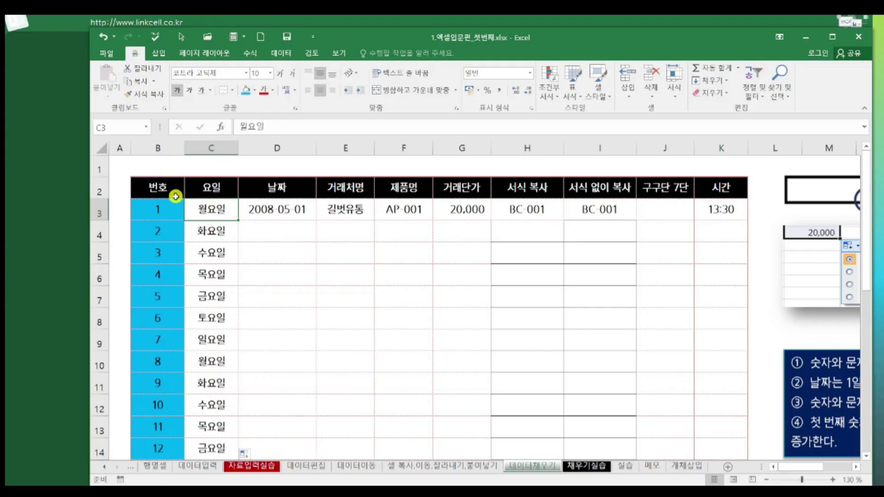
# Open the custom lists editor (사용자 지정 목록) from the advanced Excel options.
pyautogui.click(108, 53)
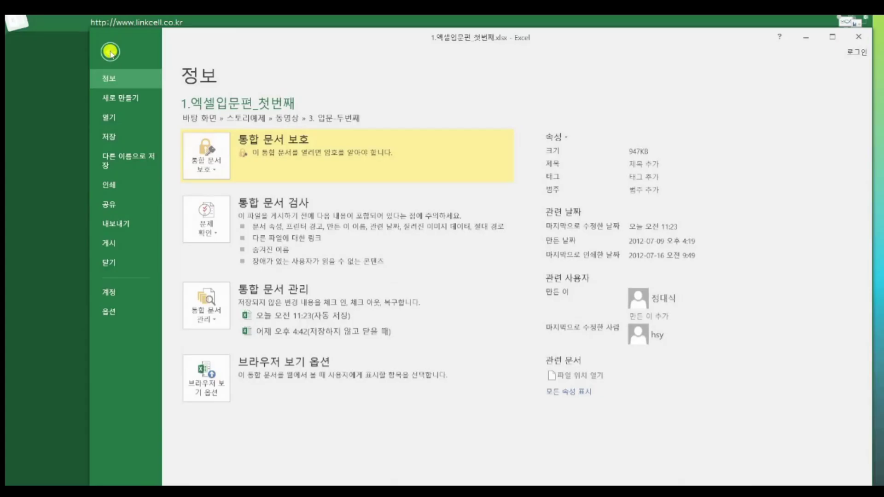
pyautogui.click(115, 311)
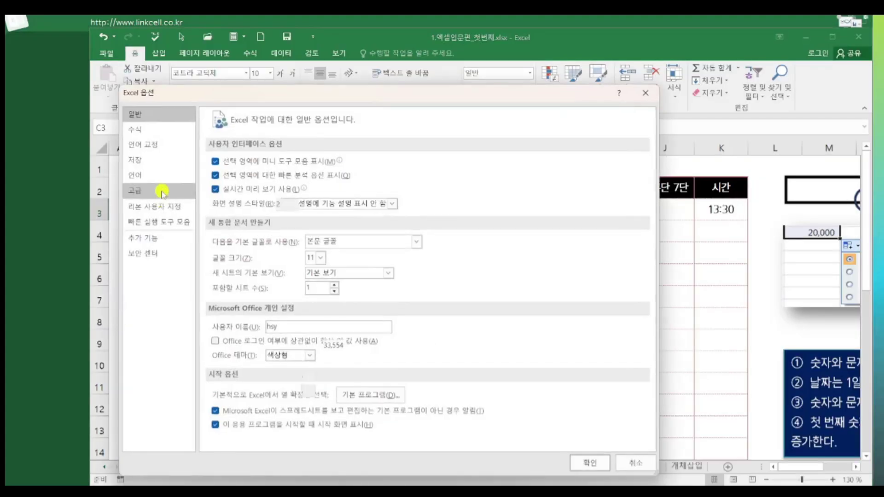
pyautogui.click(162, 190)
pyautogui.moveTo(652, 156); pyautogui.dragTo(650, 414)
pyautogui.moveTo(361, 234); pyautogui.dragTo(408, 229)
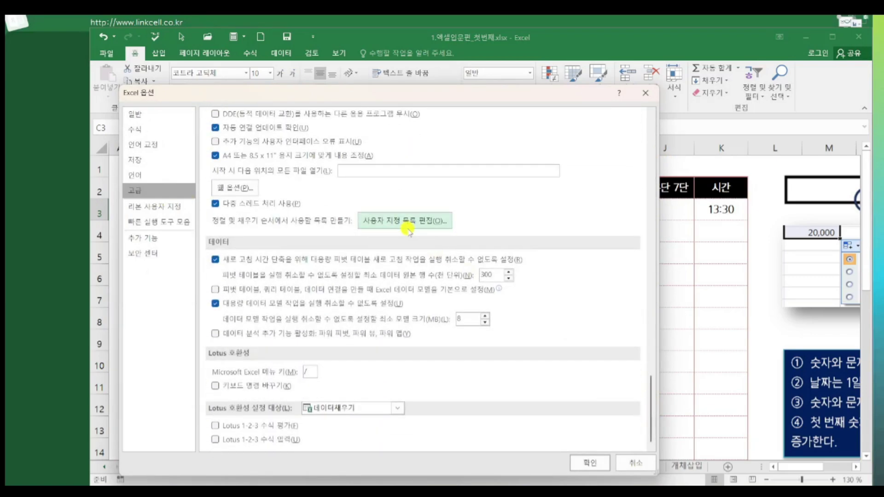
pyautogui.click(406, 223)
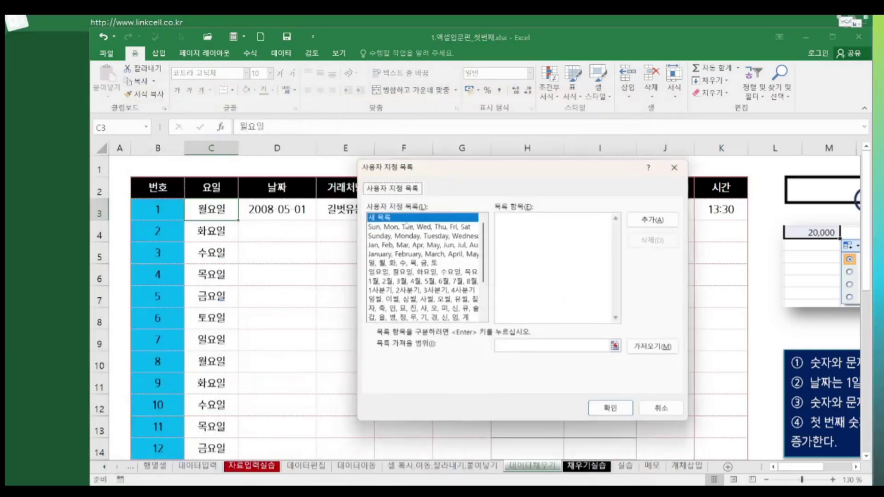
pyautogui.moveTo(420, 164); pyautogui.dragTo(317, 126)
# Examine the built-in custom lists of weekdays, months and quarters, including 일요일, 월요일, 화요일, and leave without changes.
pyautogui.click(296, 188)
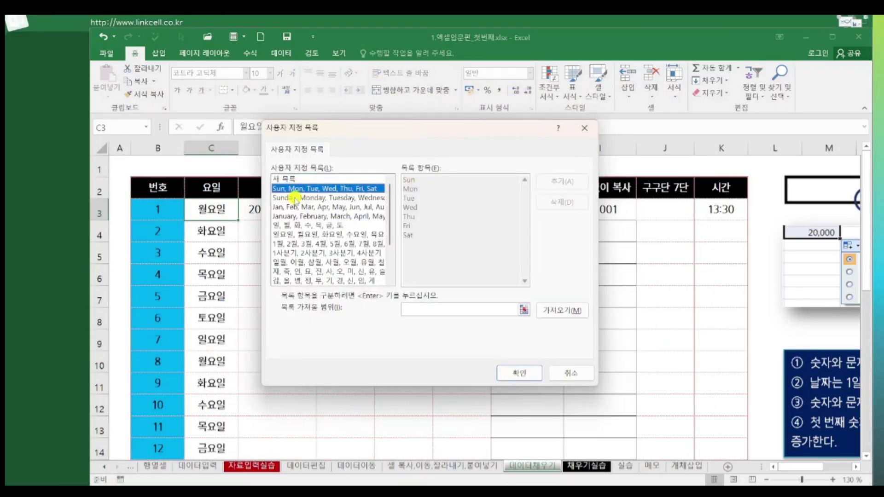
pyautogui.click(297, 197)
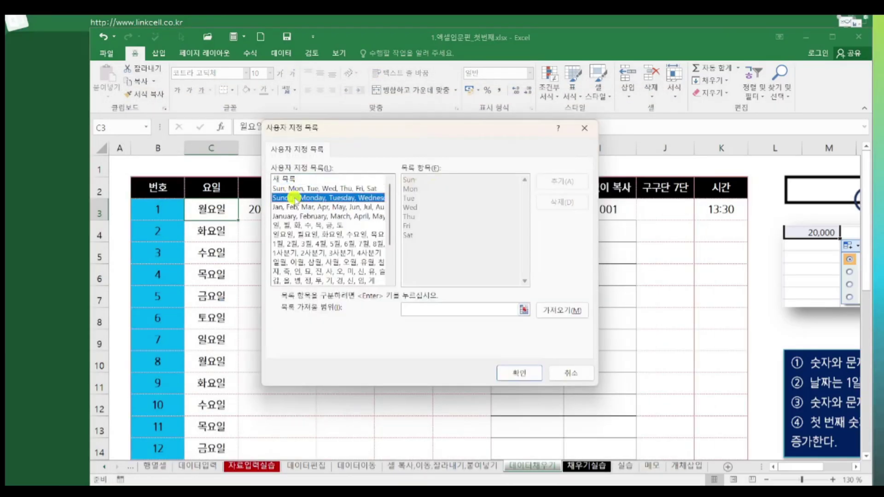
pyautogui.click(299, 217)
pyautogui.click(299, 225)
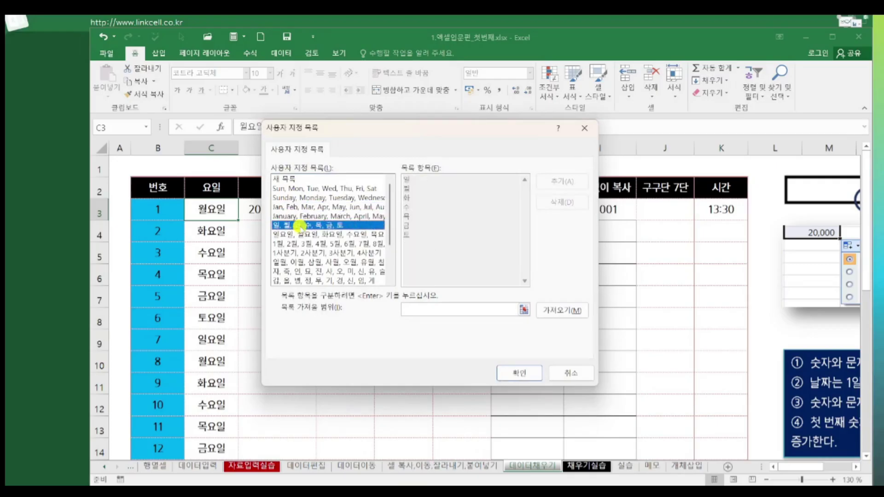
pyautogui.click(300, 234)
pyautogui.click(306, 244)
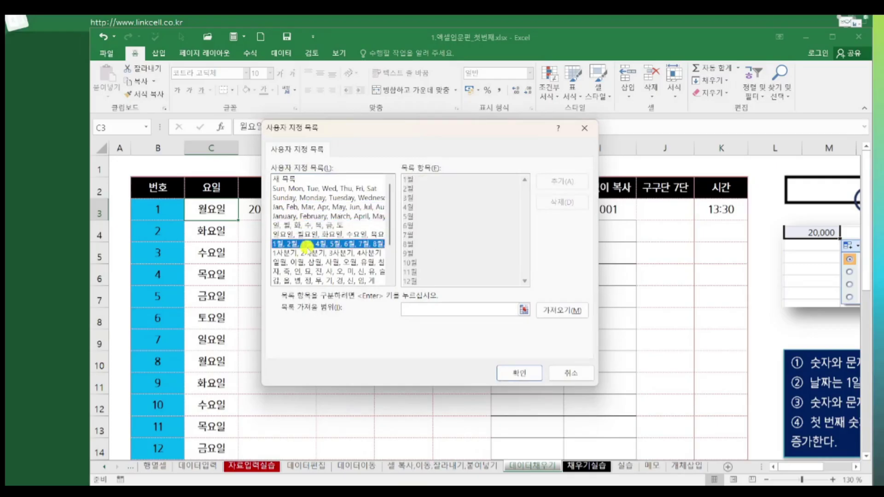
pyautogui.click(310, 254)
pyautogui.scroll(-1, 313, 262)
pyautogui.click(306, 265)
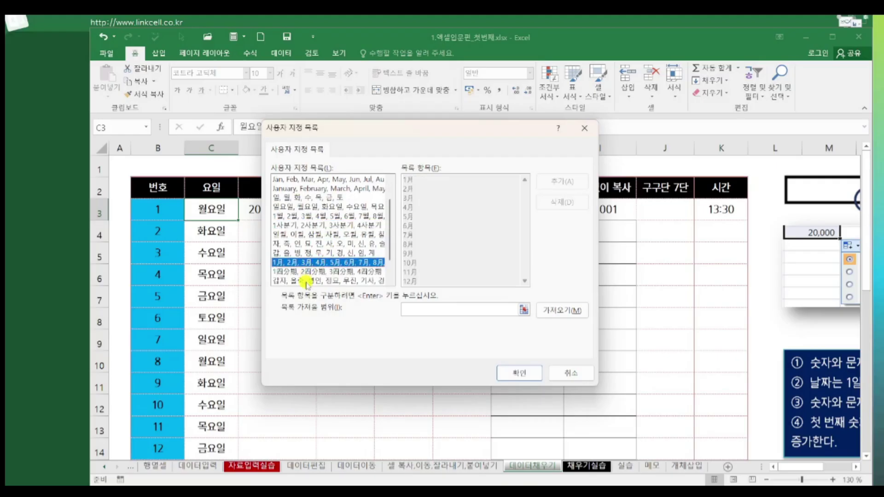
pyautogui.scroll(3, 318, 257)
pyautogui.click(327, 234)
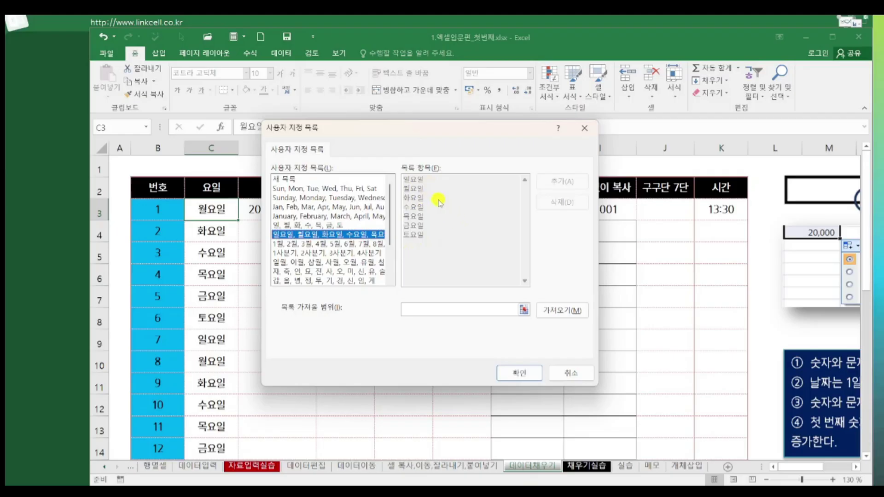
pyautogui.click(565, 377)
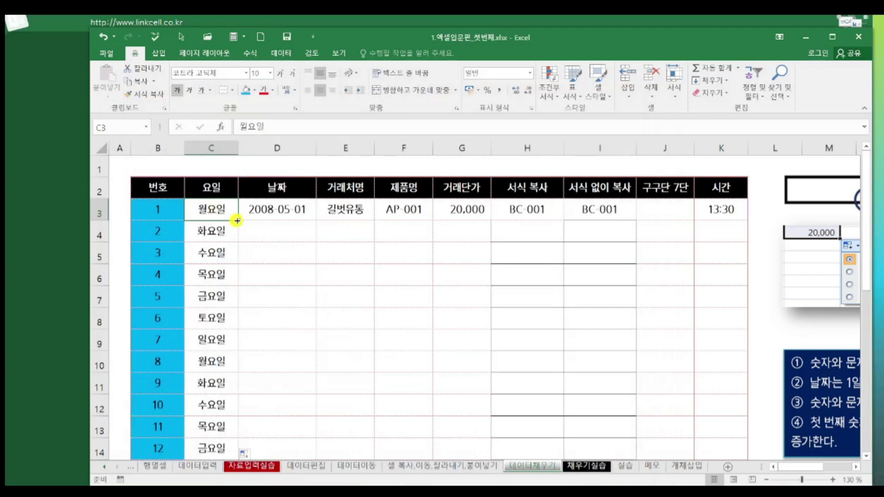
# Try filling the 요일 column down to C15 with identical copies of 월요일 from C3, and undo the fill.
pyautogui.moveTo(232, 220); pyautogui.dragTo(220, 426)
pyautogui.scroll(1, 251, 408)
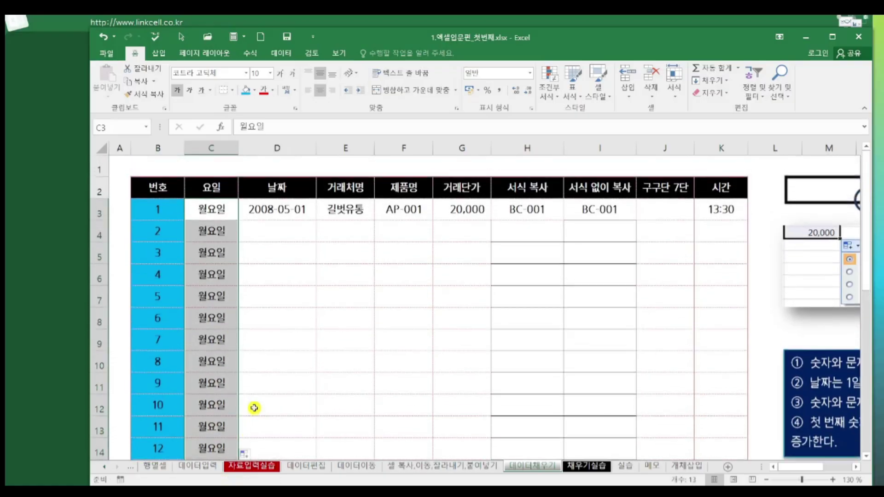
pyautogui.hotkey('ctrl', 'z')
# Fill the date in D3 down the 날짜 column to D15 and set the filled range to the 일반 number format.
pyautogui.click(312, 210)
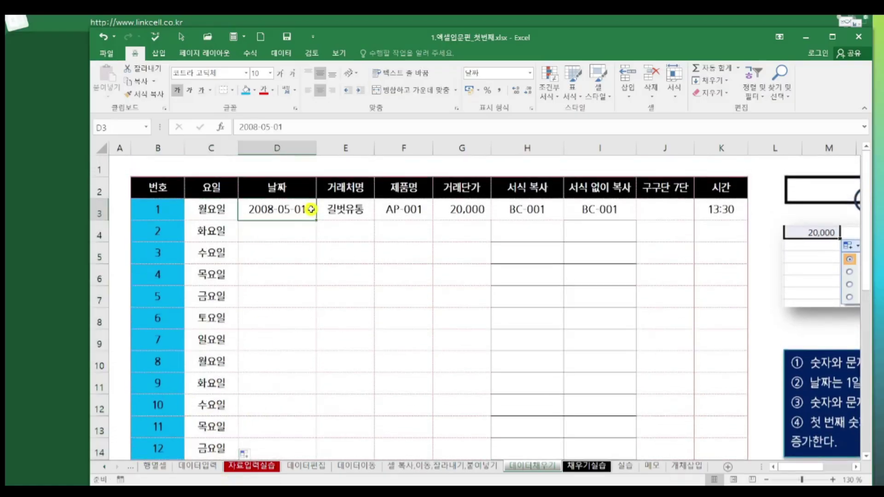
pyautogui.moveTo(311, 209); pyautogui.dragTo(287, 428)
pyautogui.scroll(1, 320, 405)
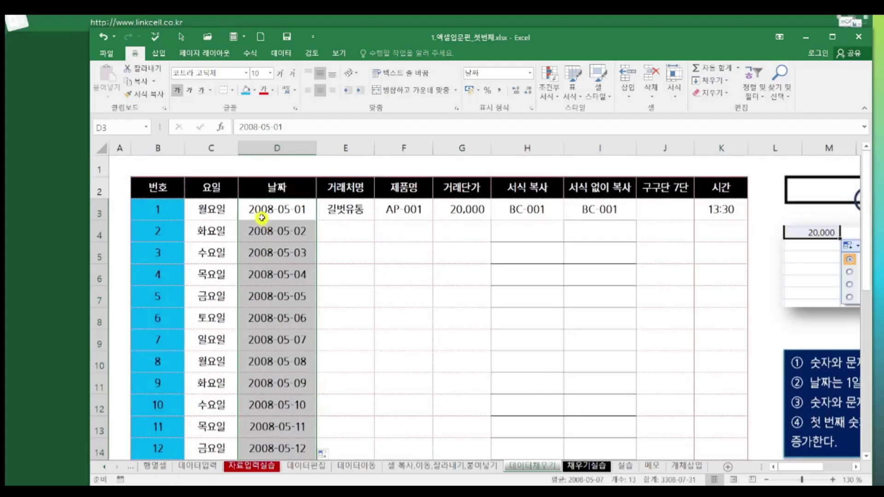
pyautogui.click(529, 74)
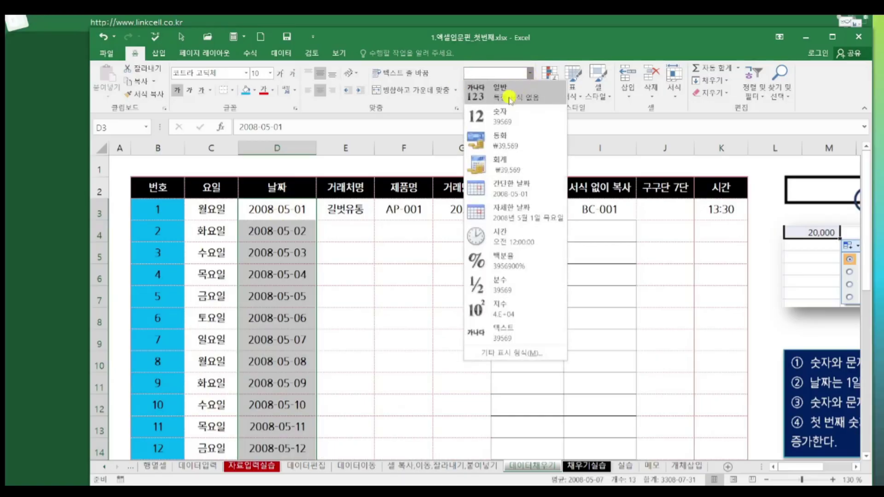
pyautogui.click(509, 97)
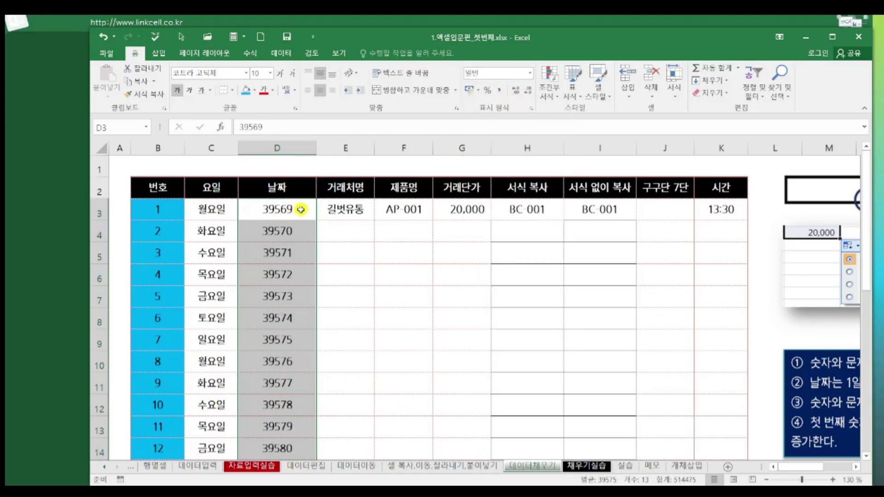
# Enter the date 1900-1-1 in D1 above the 날짜 header and centre it horizontally.
pyautogui.click(283, 166)
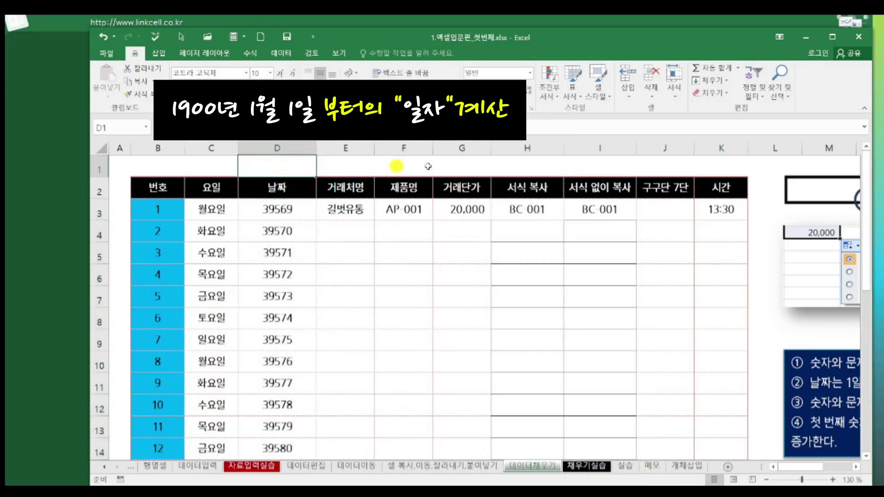
pyautogui.write('1900-1-1')
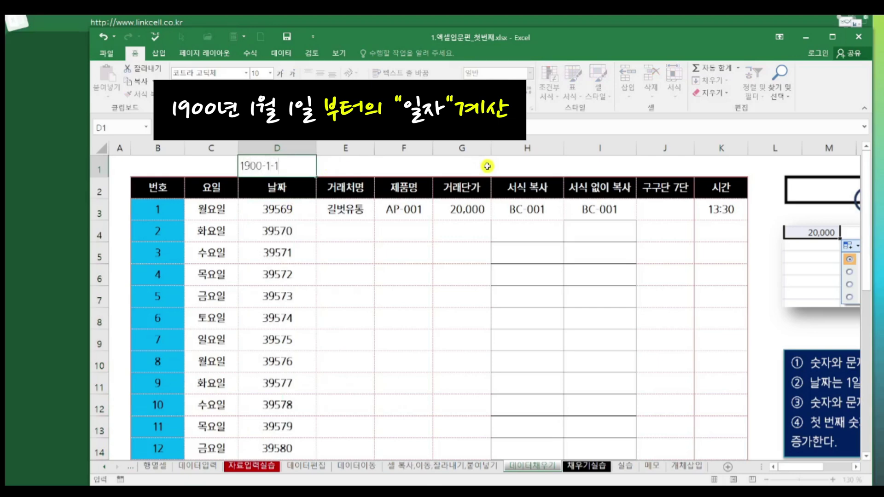
pyautogui.hotkey('ctrl', 'Return')
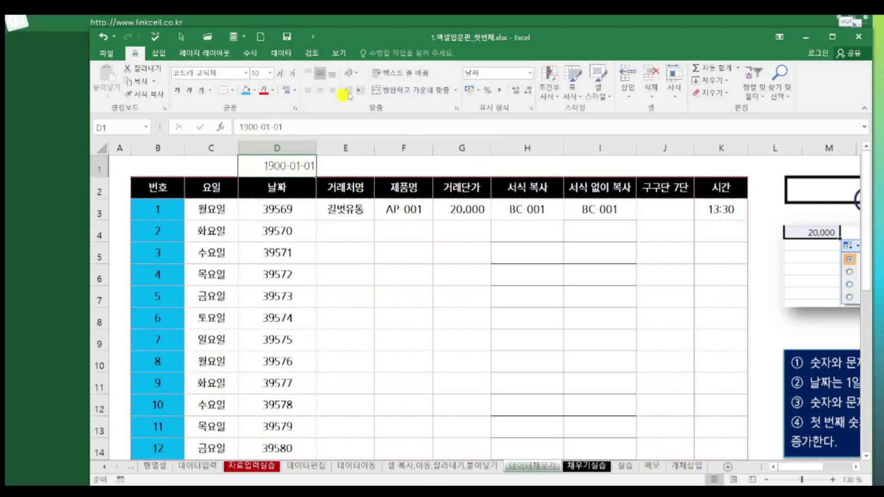
pyautogui.click(320, 90)
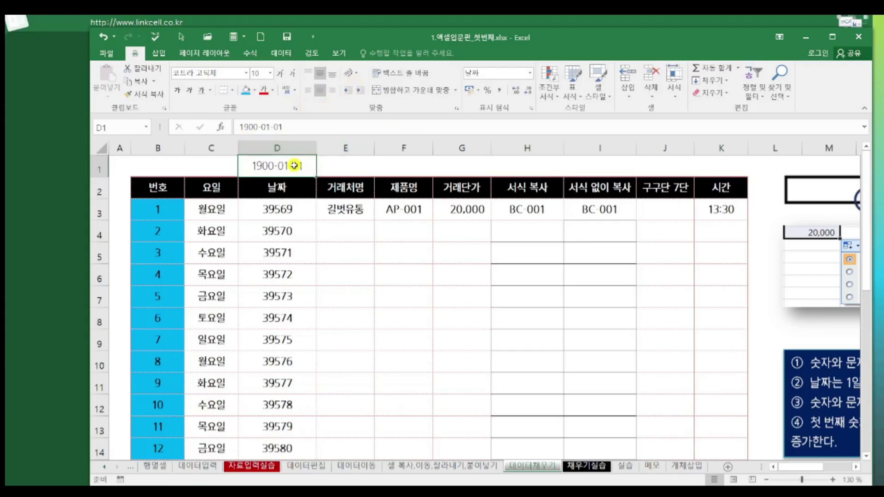
# Set the 날짜 values in D3:D15 to the short date format (간단한 날짜).
pyautogui.click(279, 214)
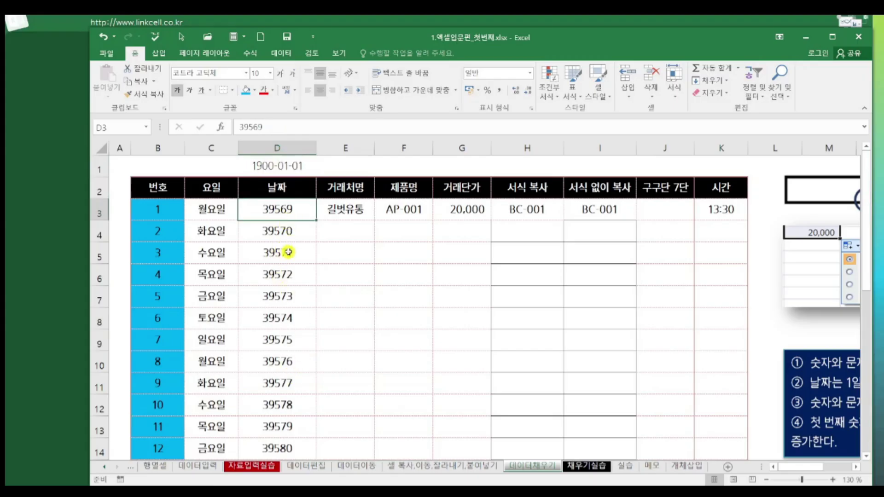
pyautogui.keyDown('shift'); pyautogui.click(289, 367); pyautogui.keyUp('shift')
pyautogui.scroll(-1, 289, 367)
pyautogui.scroll(-2, 289, 367)
pyautogui.keyDown('shift'); pyautogui.click(279, 278); pyautogui.keyUp('shift')
pyautogui.scroll(3, 398, 380)
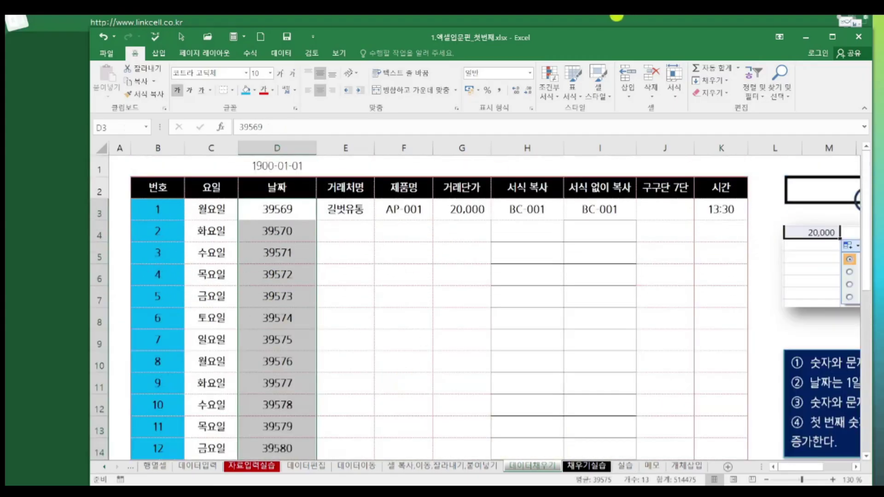
pyautogui.click(531, 72)
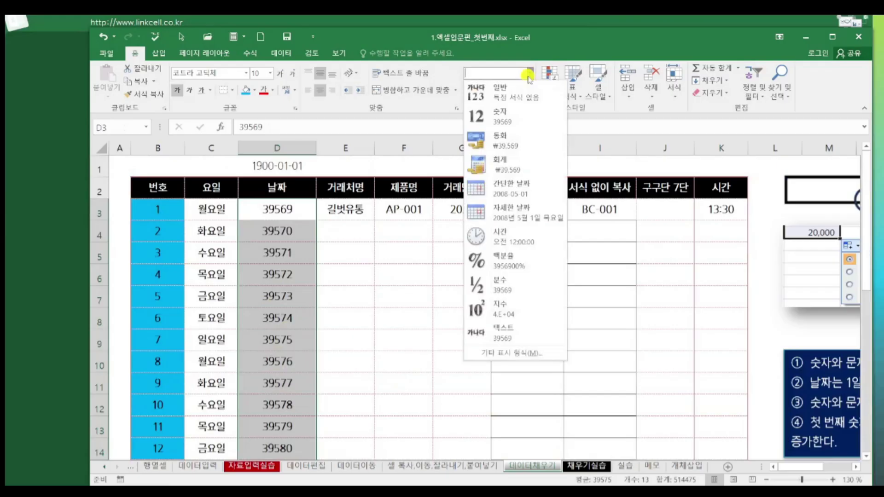
pyautogui.click(500, 189)
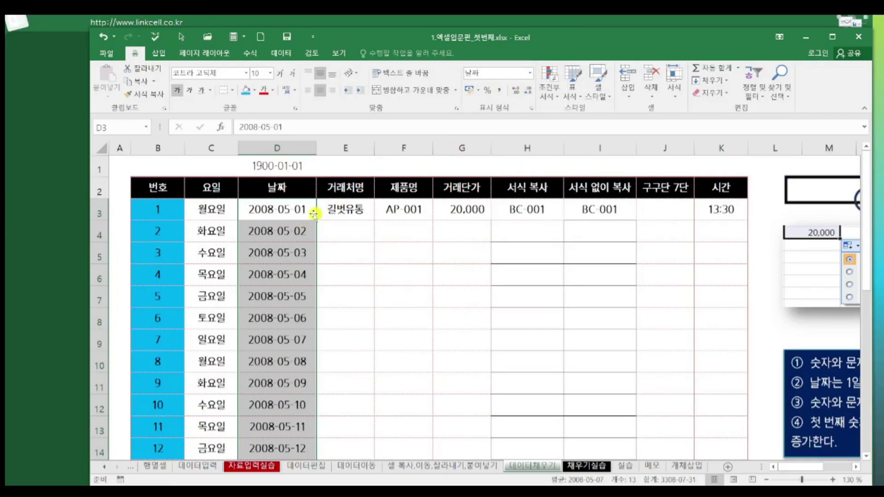
# Fill the customer name 길벗유통 down the 거래처명 column from E3 to E15.
pyautogui.click(355, 213)
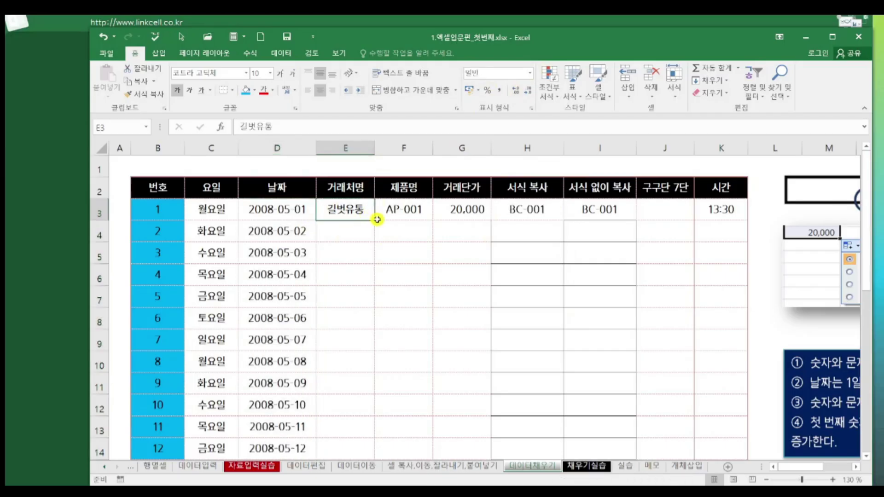
pyautogui.moveTo(377, 222); pyautogui.dragTo(346, 433)
pyautogui.scroll(1, 402, 364)
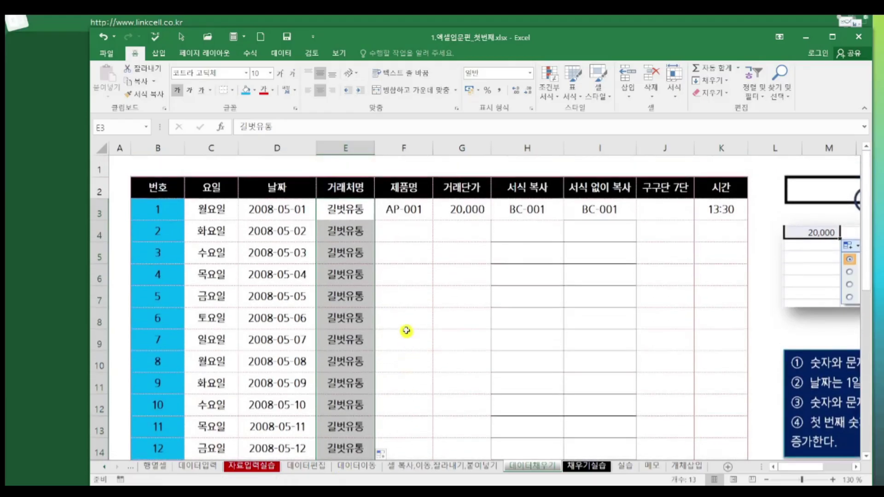
# Fill the 제품명 codes down from AP-001 as a series through row 15, and copy the unit price 20,000 down the 거래단가 column.
pyautogui.click(404, 212)
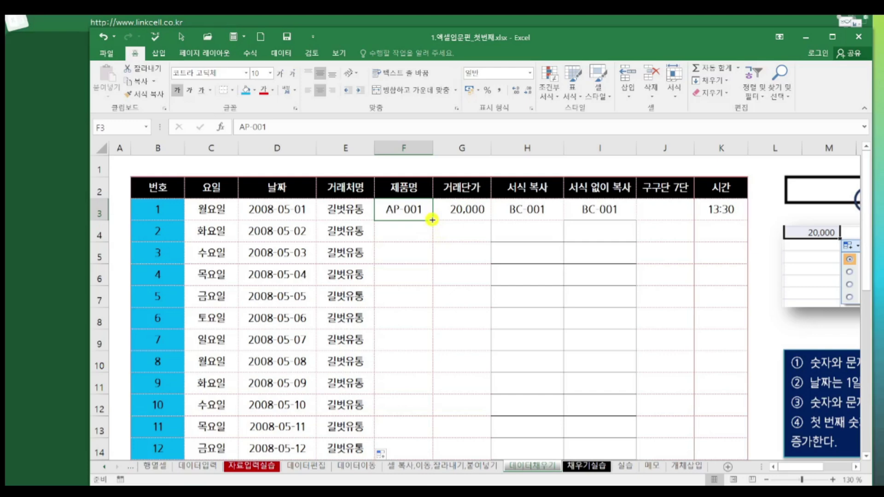
pyautogui.moveTo(432, 220); pyautogui.dragTo(417, 435)
pyautogui.scroll(1, 421, 322)
pyautogui.doubleClick(389, 207)
pyautogui.moveTo(386, 207); pyautogui.dragTo(451, 227)
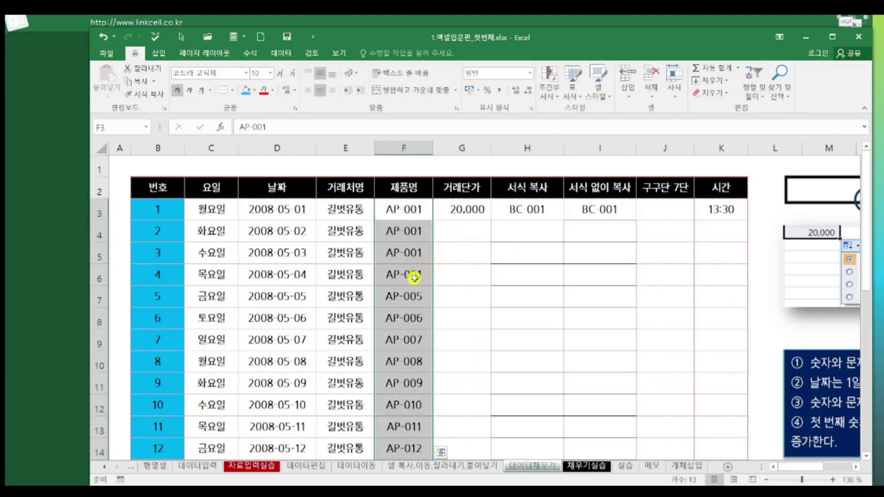
pyautogui.click(101, 41)
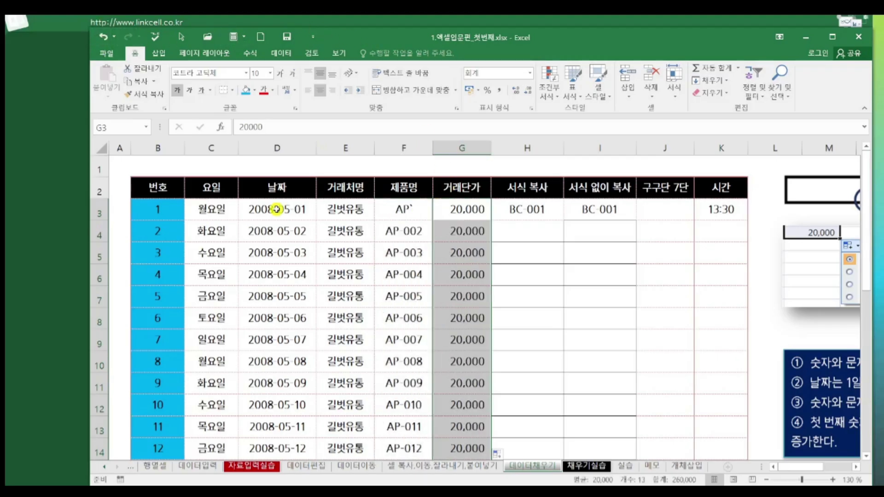
# Refill the dates from D3 down to D15 and set the fill to monthly increments (월 단위 채우기).
pyautogui.click(276, 205)
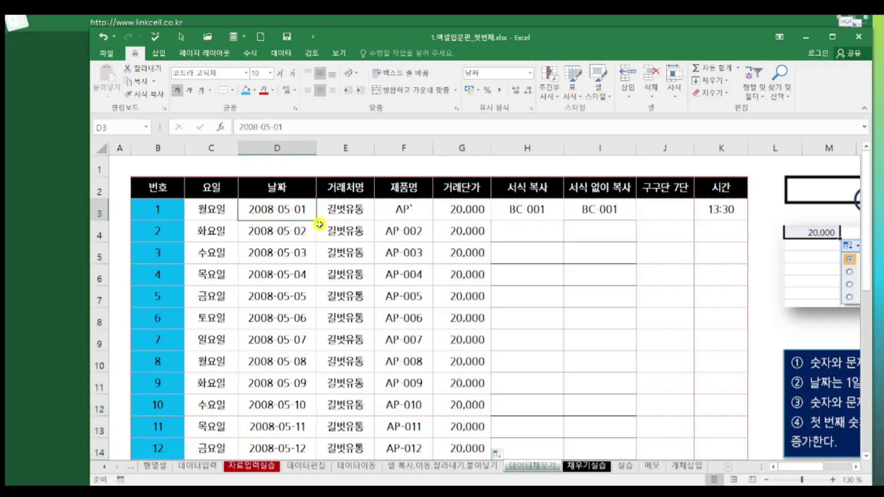
pyautogui.moveTo(319, 225); pyautogui.dragTo(306, 426)
pyautogui.scroll(-2, 333, 415)
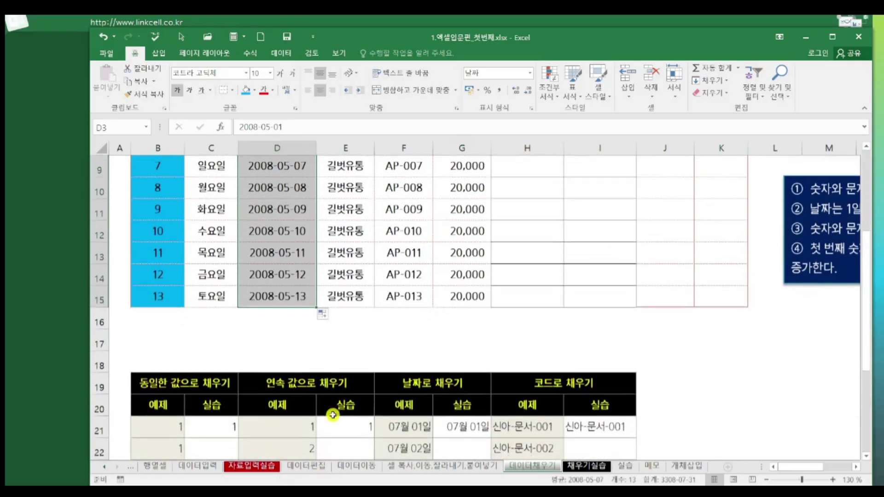
pyautogui.scroll(1, 320, 333)
pyautogui.click(325, 380)
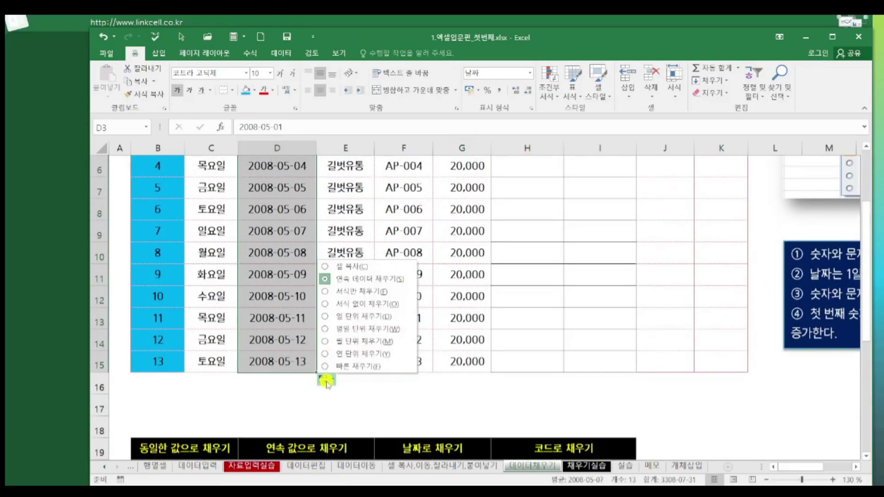
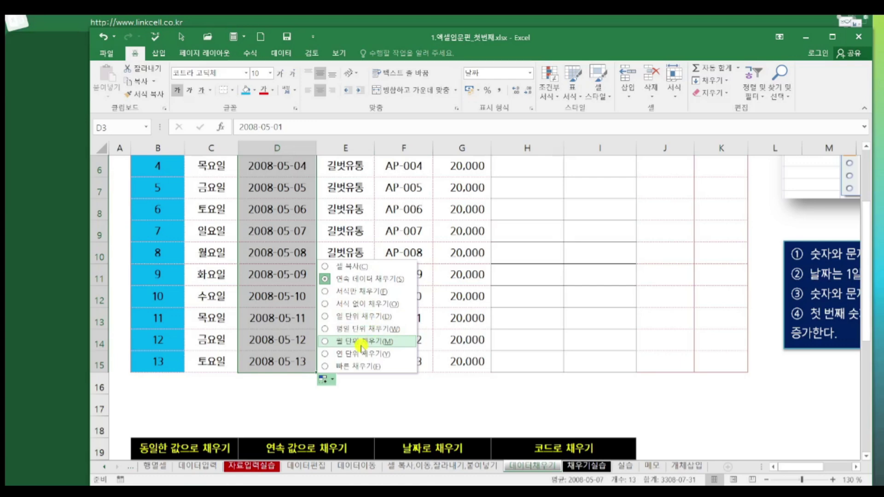
pyautogui.click(361, 341)
pyautogui.scroll(1, 331, 343)
pyautogui.scroll(1, 327, 345)
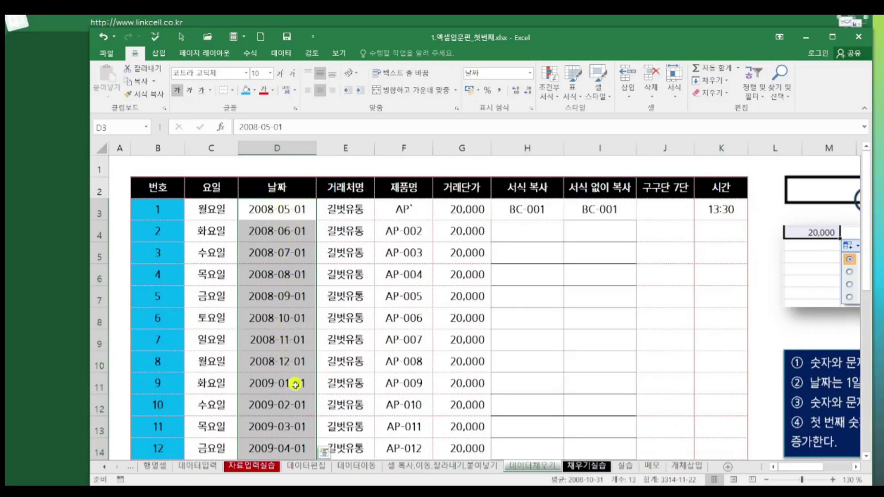
# Change the date fill in D3:D15 to yearly increments (연 단위 채우기).
pyautogui.scroll(-2, 287, 413)
pyautogui.scroll(-1, 287, 413)
pyautogui.click(324, 357)
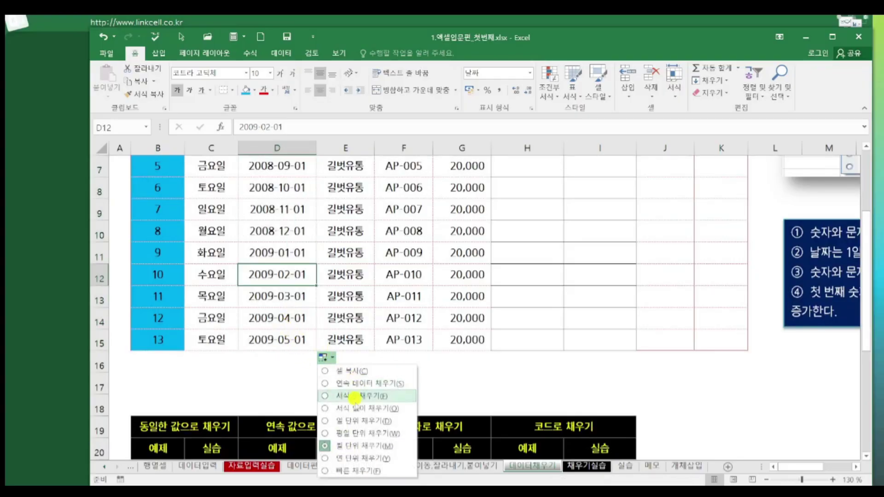
pyautogui.click(356, 458)
pyautogui.scroll(2, 335, 412)
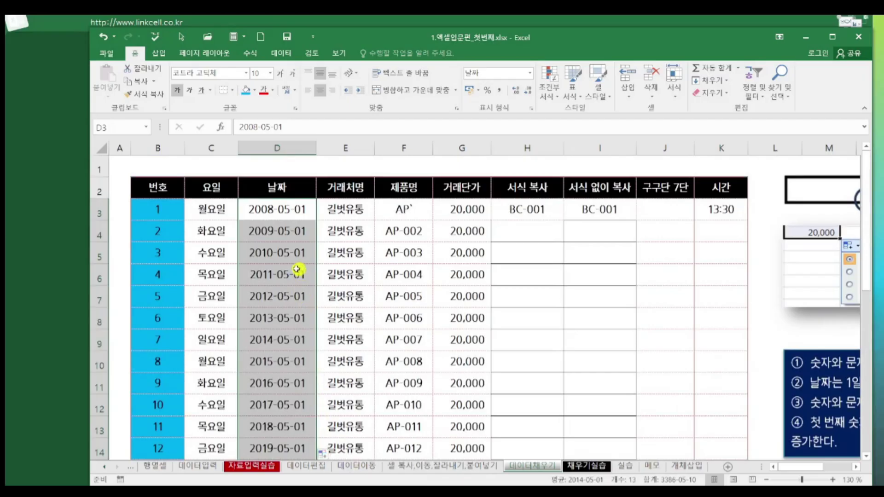
# Review the number format, alignment, font, border and fill settings of cell H3 without changing them.
pyautogui.click(554, 213)
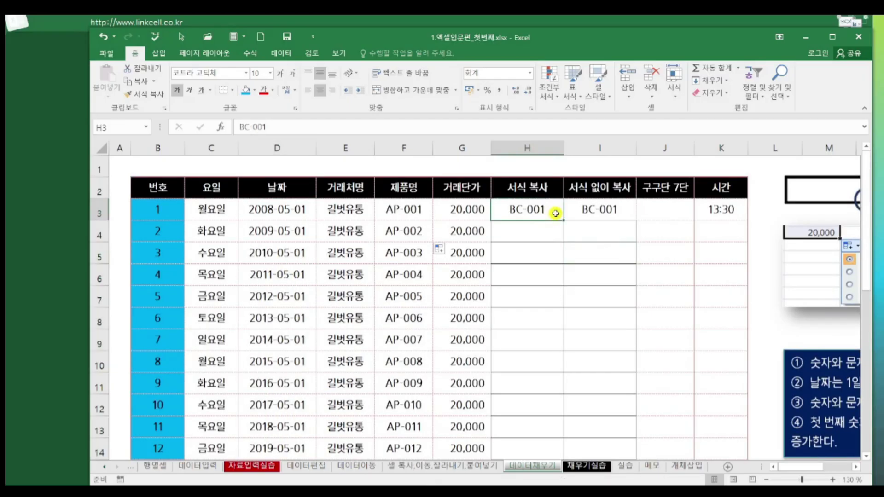
pyautogui.hotkey('ctrl', '1')
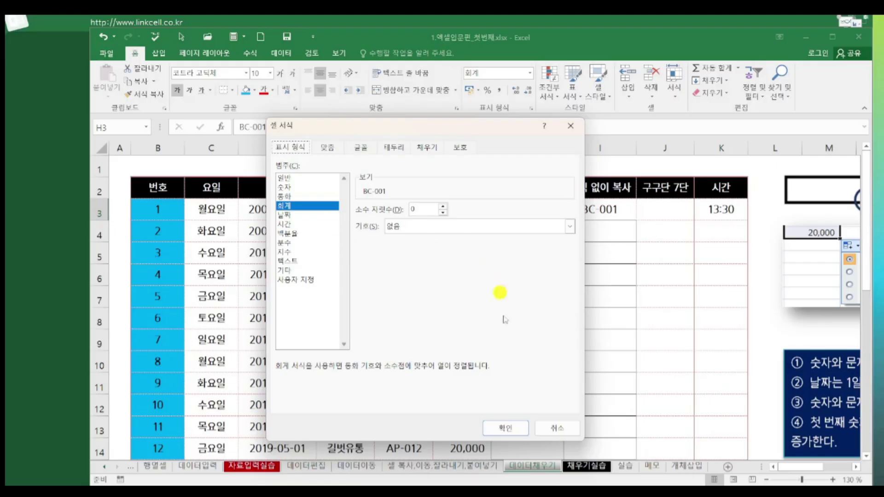
pyautogui.click(330, 149)
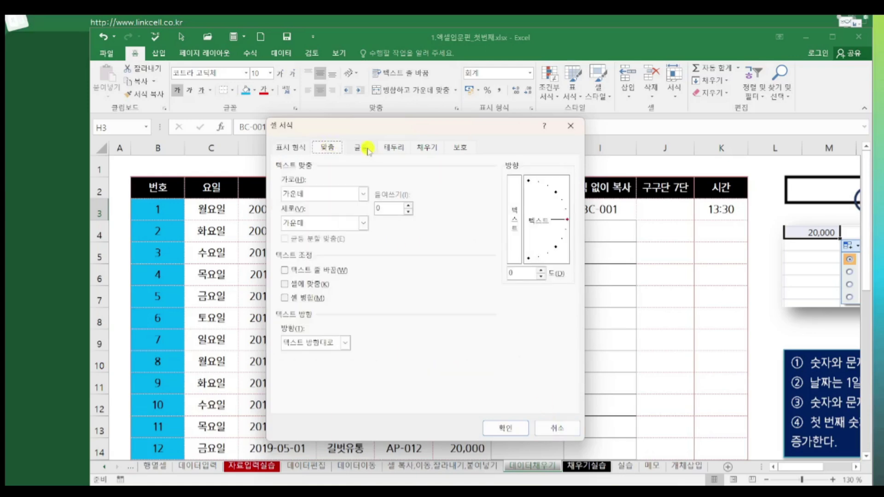
pyautogui.click(366, 148)
pyautogui.click(391, 148)
pyautogui.click(430, 148)
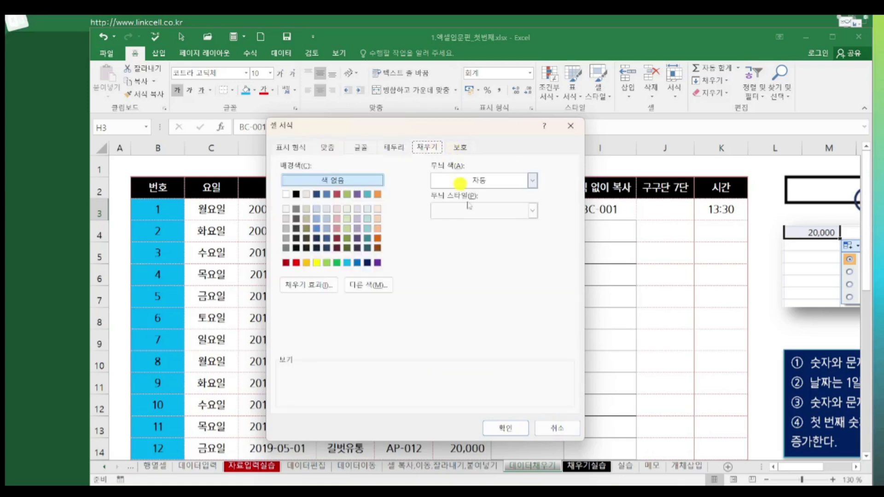
pyautogui.click(570, 424)
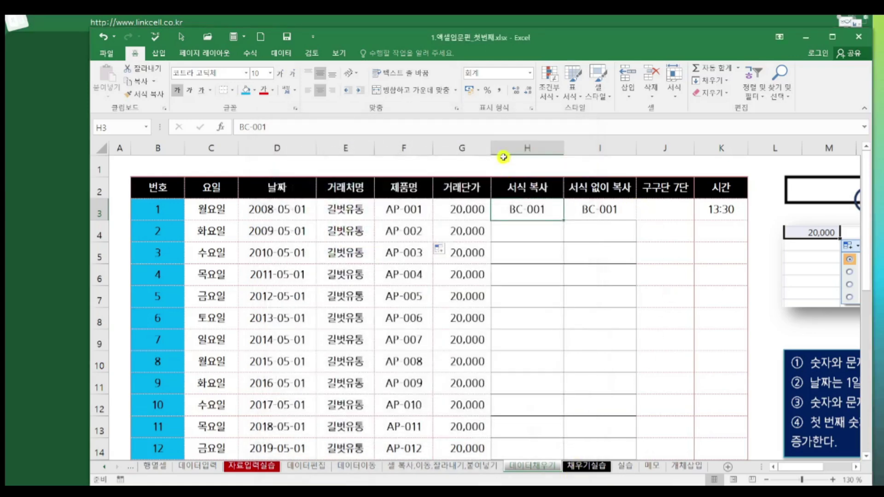
# Fill the code series from BC-001 down the 서식 복사 column from H3 to H13, and undo the fill.
pyautogui.click(593, 228)
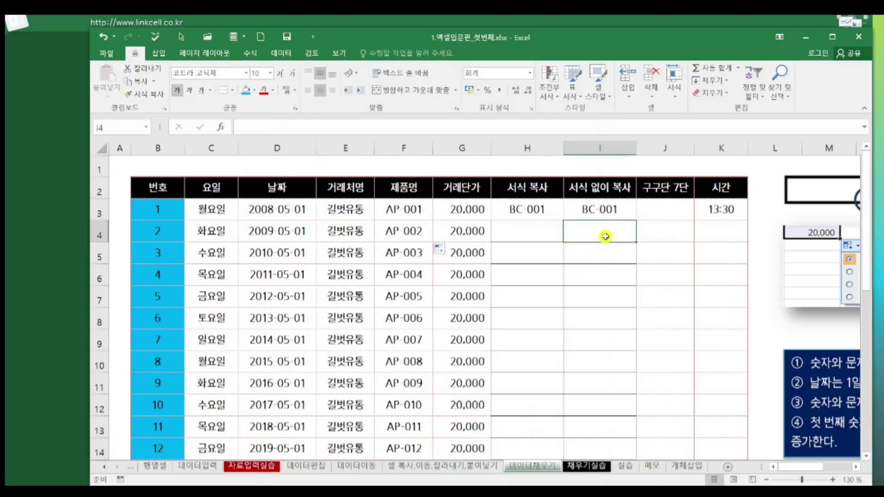
pyautogui.keyDown('ctrl'); pyautogui.scroll(3, 603, 230); pyautogui.keyUp('ctrl')
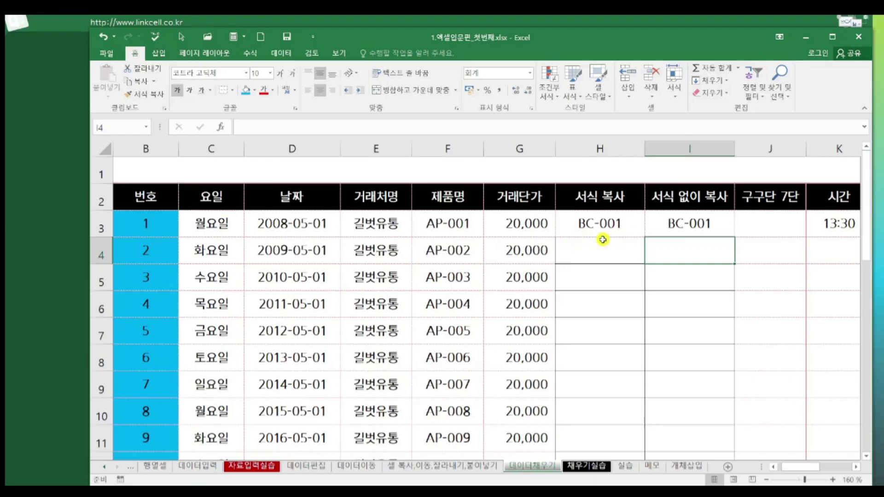
pyautogui.moveTo(603, 254); pyautogui.dragTo(605, 277)
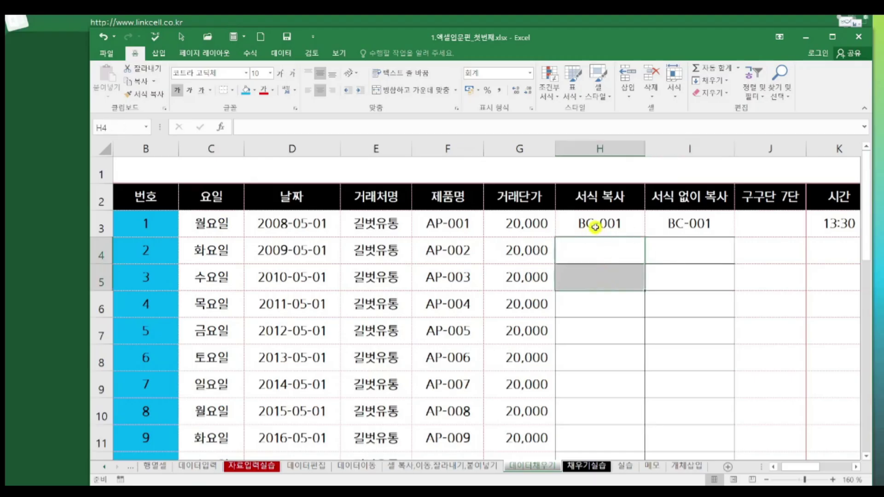
pyautogui.click(634, 224)
pyautogui.moveTo(645, 235); pyautogui.dragTo(628, 412)
pyautogui.scroll(1, 690, 350)
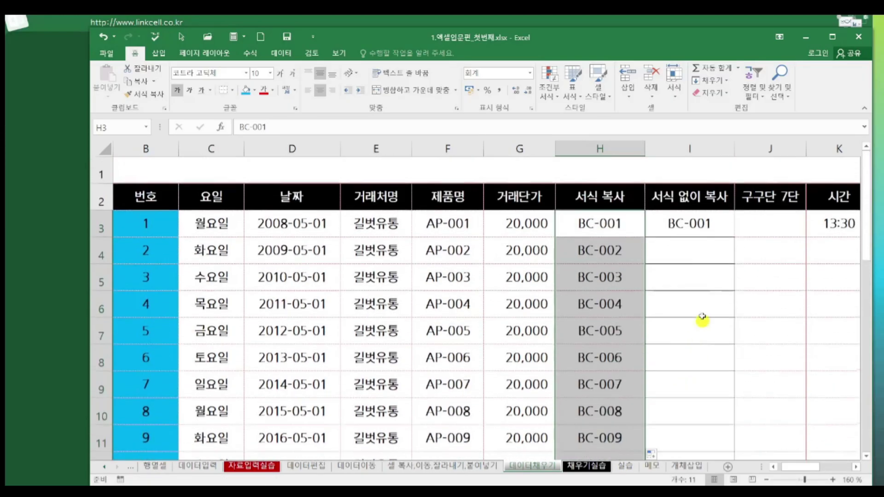
pyautogui.click(667, 278)
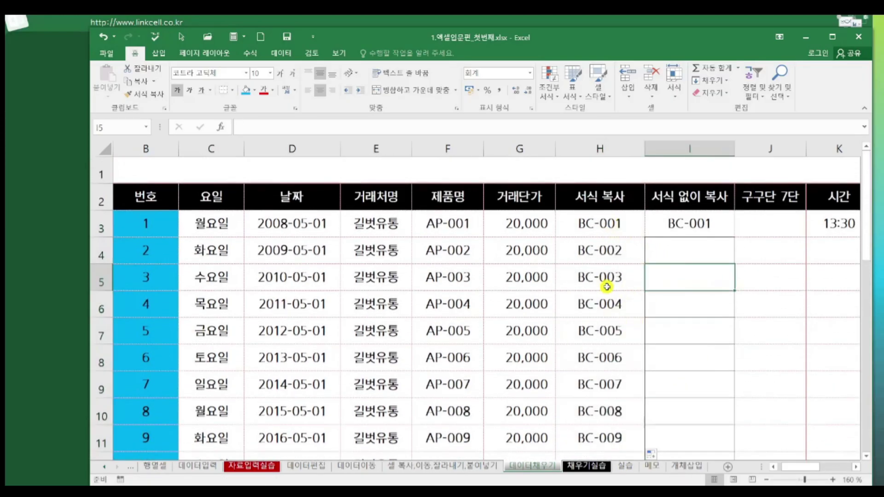
pyautogui.click(103, 38)
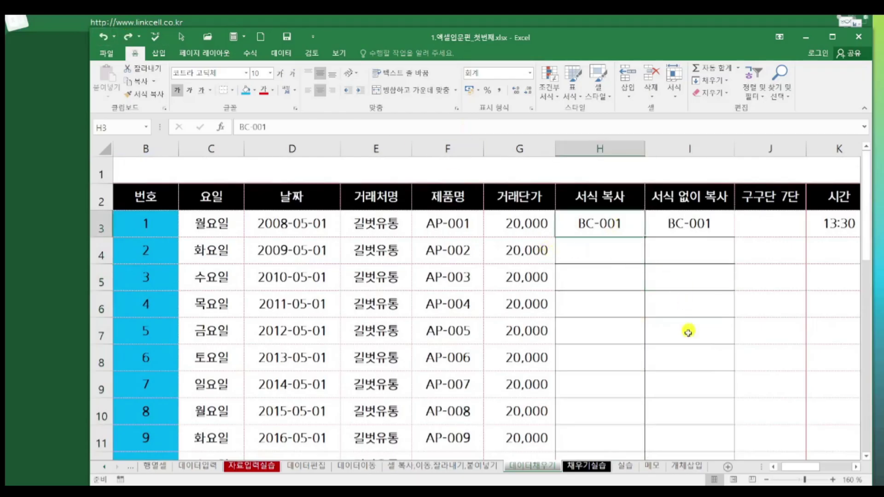
pyautogui.scroll(-1, 689, 343)
pyautogui.click(595, 257)
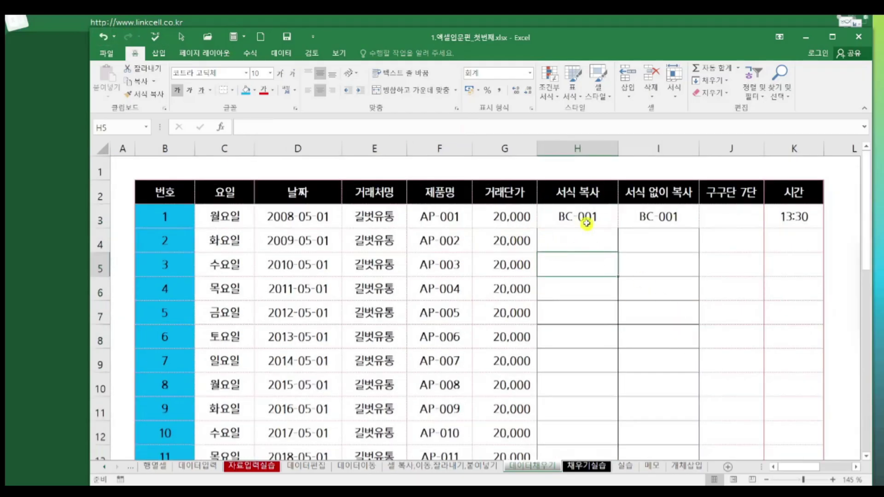
pyautogui.hotkey('ctrl', 'z')
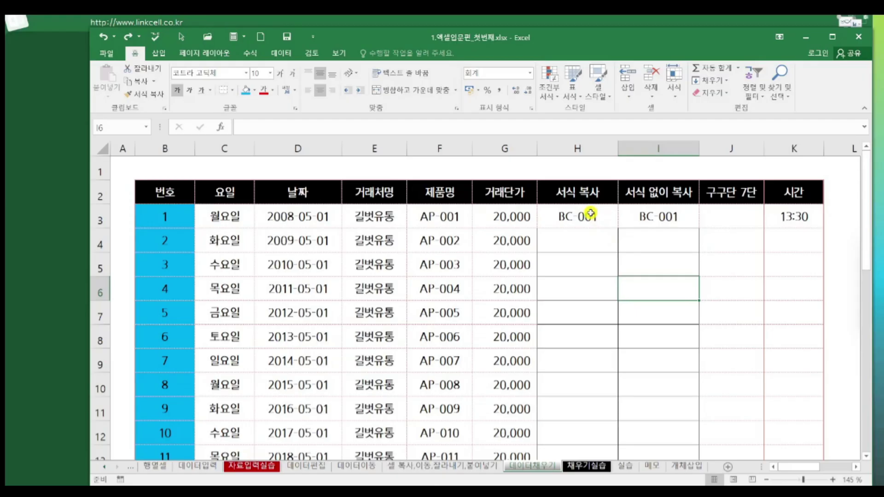
# Fill the BC-001 series from H3 to H15 without formatting (서식 없이 채우기), compare the cell borders, and undo the fill.
pyautogui.click(590, 213)
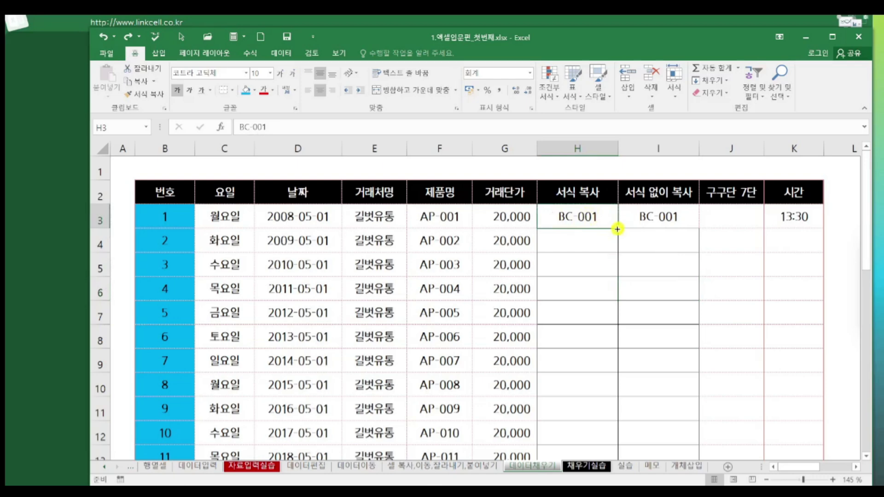
pyautogui.moveTo(616, 229); pyautogui.dragTo(614, 410)
pyautogui.click(628, 378)
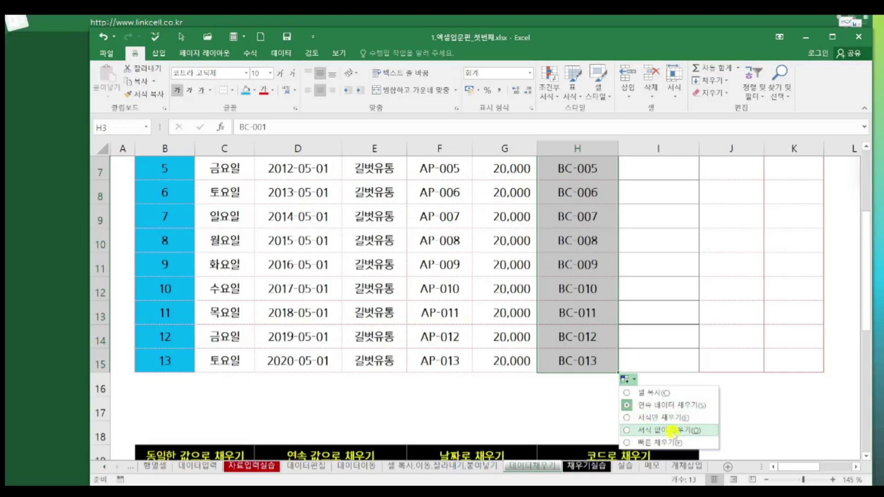
pyautogui.click(673, 431)
pyautogui.click(677, 318)
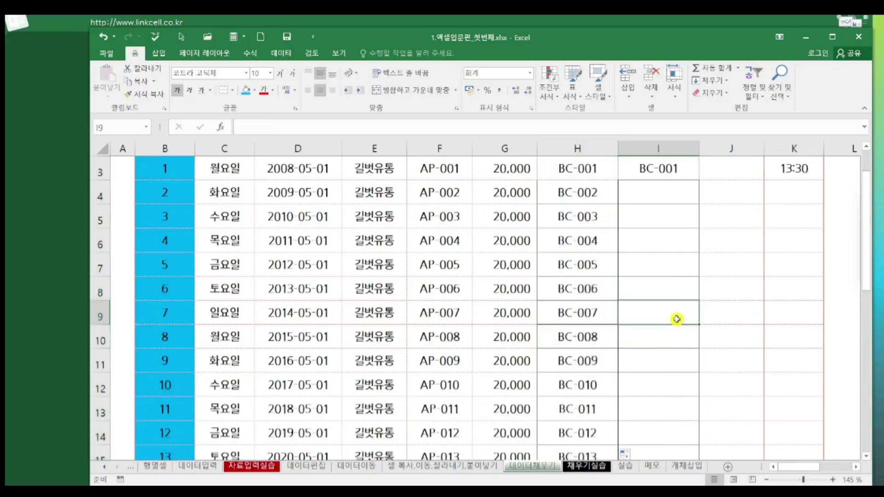
pyautogui.scroll(1, 641, 345)
pyautogui.moveTo(588, 240); pyautogui.dragTo(596, 363)
pyautogui.click(641, 308)
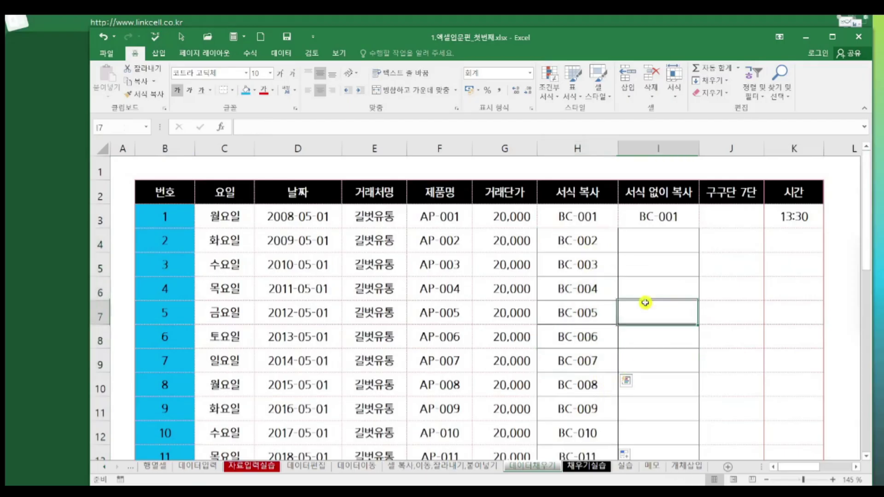
pyautogui.hotkey('ctrl', 'z')
# Fill from H3 down to H15 in the 서식 복사 column, applying only the formatting (서식만 채우기).
pyautogui.moveTo(620, 228); pyautogui.dragTo(640, 417)
pyautogui.click(626, 428)
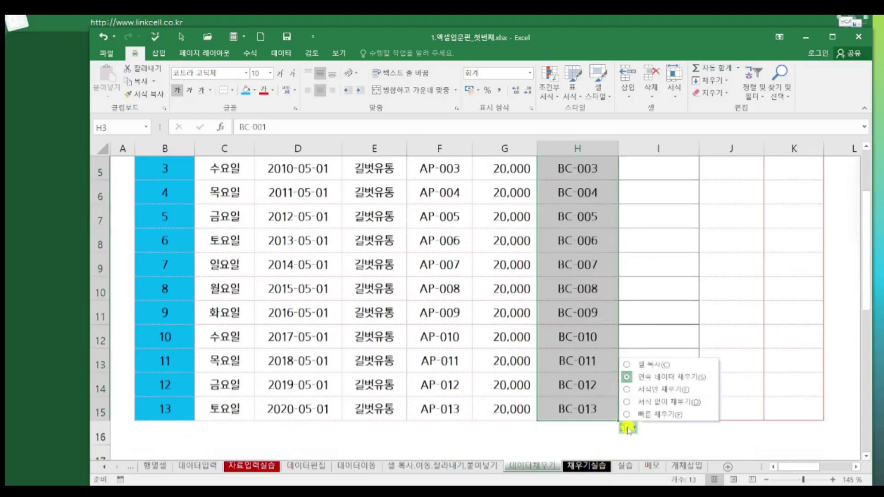
pyautogui.click(675, 390)
pyautogui.click(693, 313)
pyautogui.scroll(1, 668, 377)
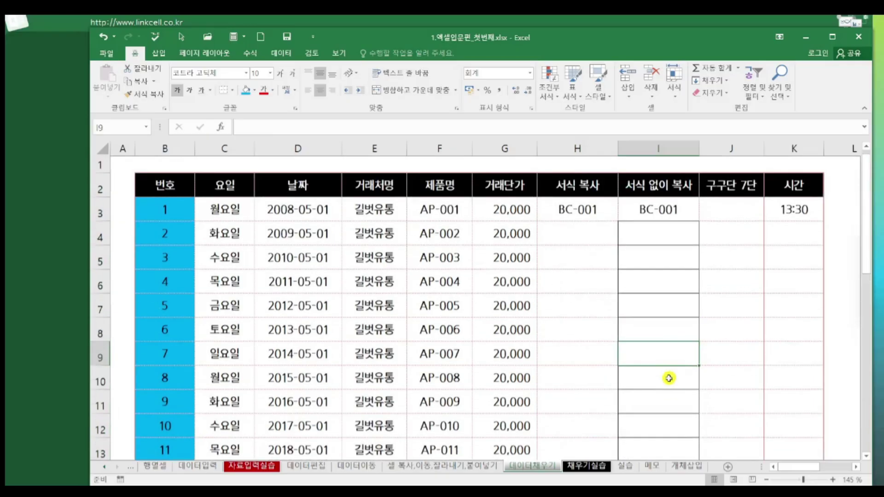
pyautogui.scroll(1, 668, 378)
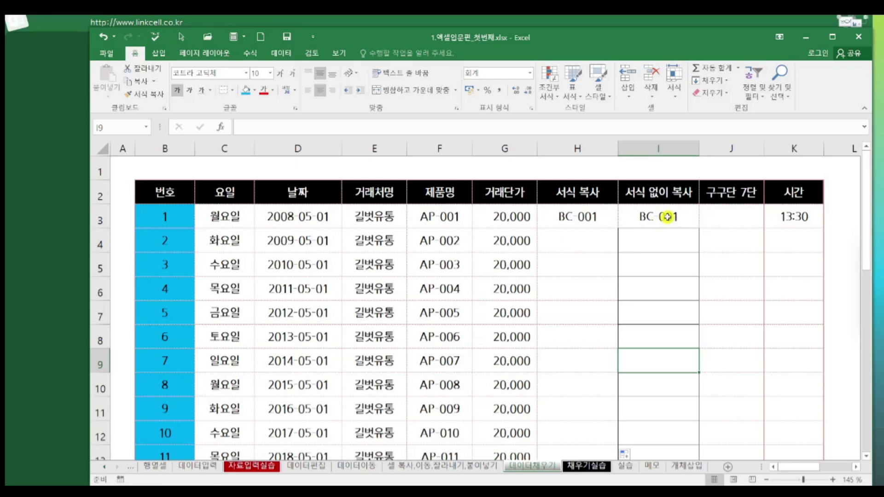
# Enter the first two multiples, 7 in J3 and 14 in J4, in the 구구단 7단 column.
pyautogui.click(731, 216)
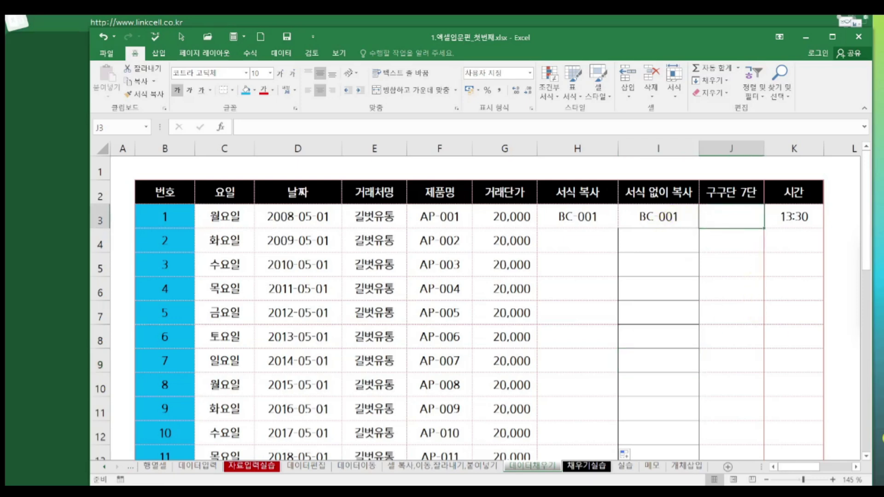
pyautogui.hscroll(5, 855, 468)
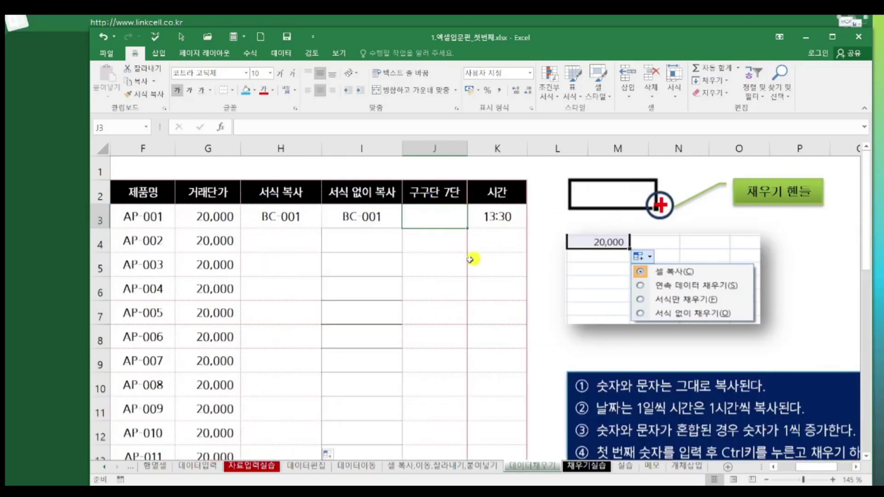
pyautogui.write('7')
pyautogui.press('Return')
pyautogui.write('14')
pyautogui.press('Return')
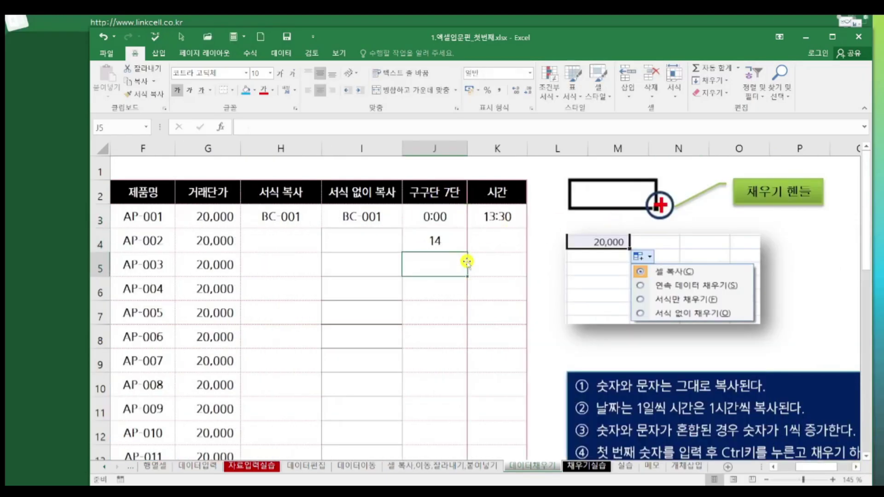
# Re-enter 7 in J3, the first cell of the 구구단 7단 column.
pyautogui.click(440, 218)
pyautogui.write('7')
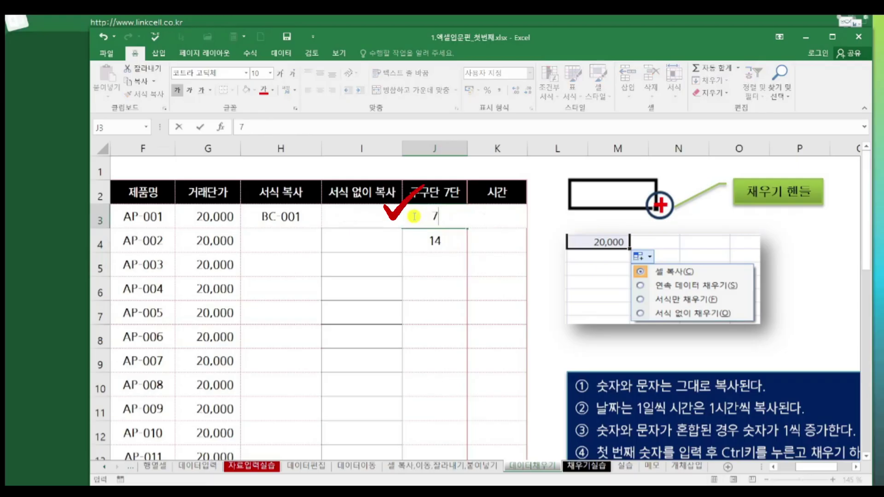
pyautogui.hotkey('ctrl', 'Return')
pyautogui.hotkey('ctrl', 'shift', '3')
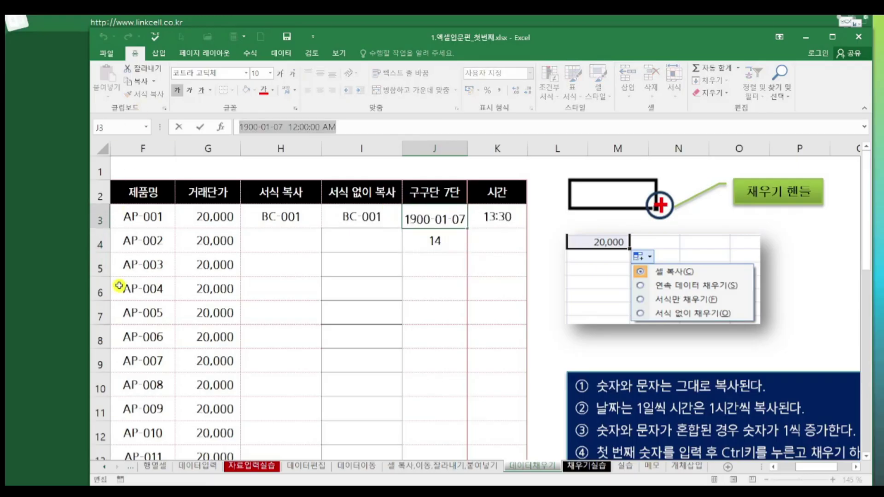
pyautogui.press('Escape')
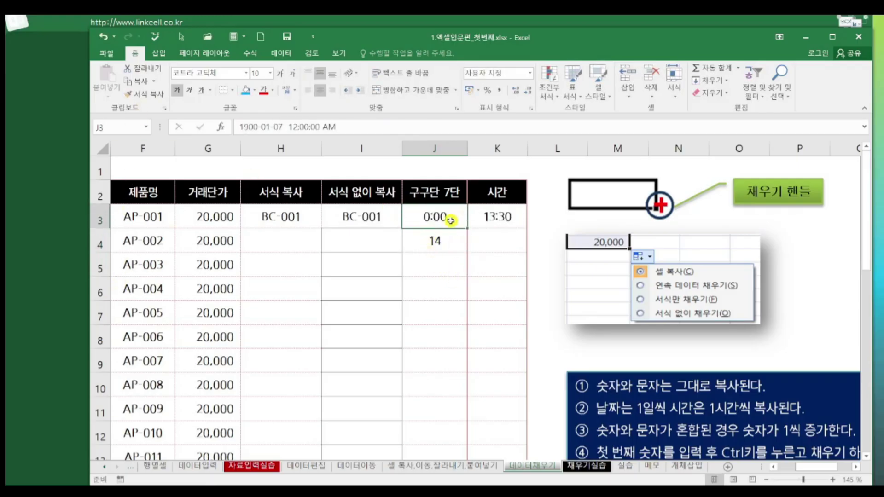
pyautogui.write('7')
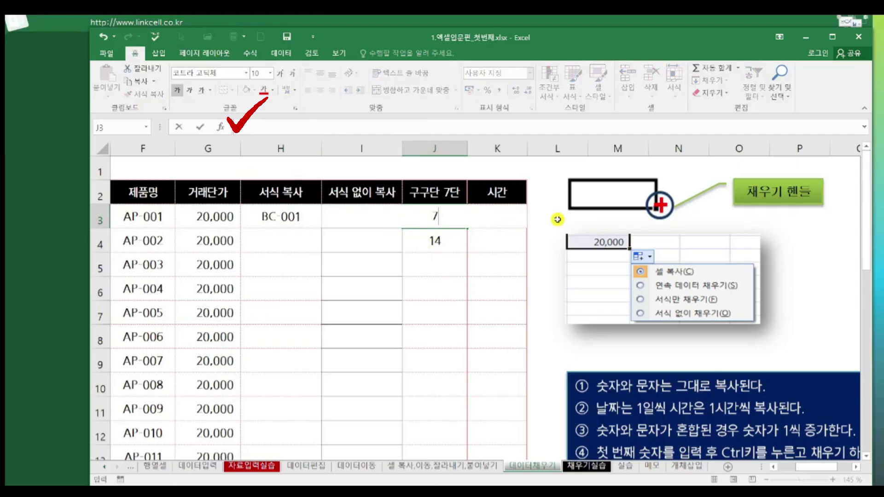
pyautogui.press('Return')
pyautogui.press('Up')
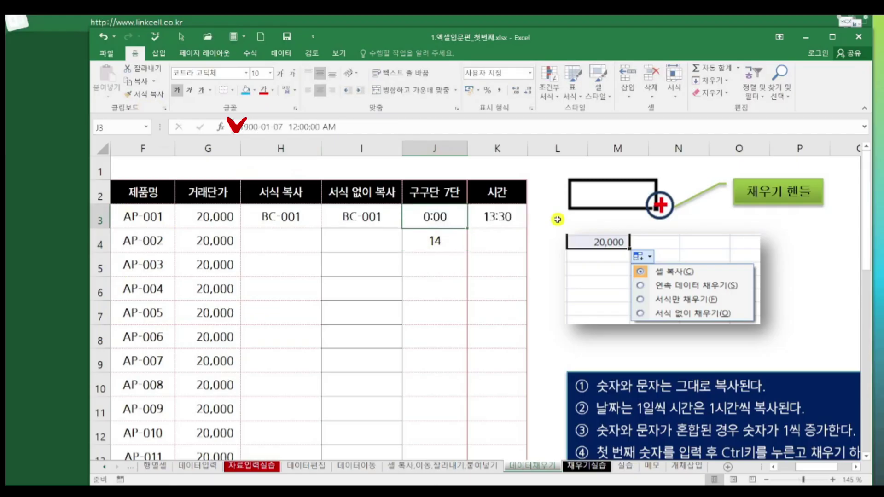
# Check the content stored in J3 and set the cell's number format to 일반 (General).
pyautogui.moveTo(337, 126); pyautogui.dragTo(79, 126)
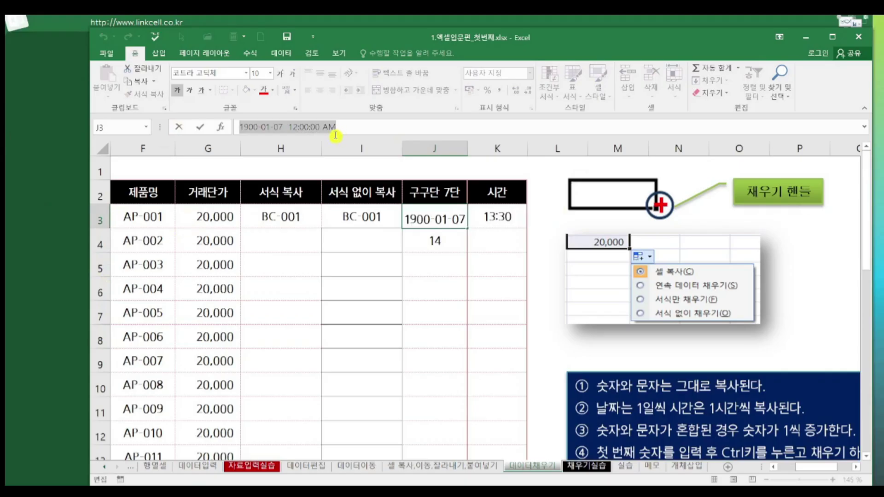
pyautogui.press('Escape')
pyautogui.click(529, 73)
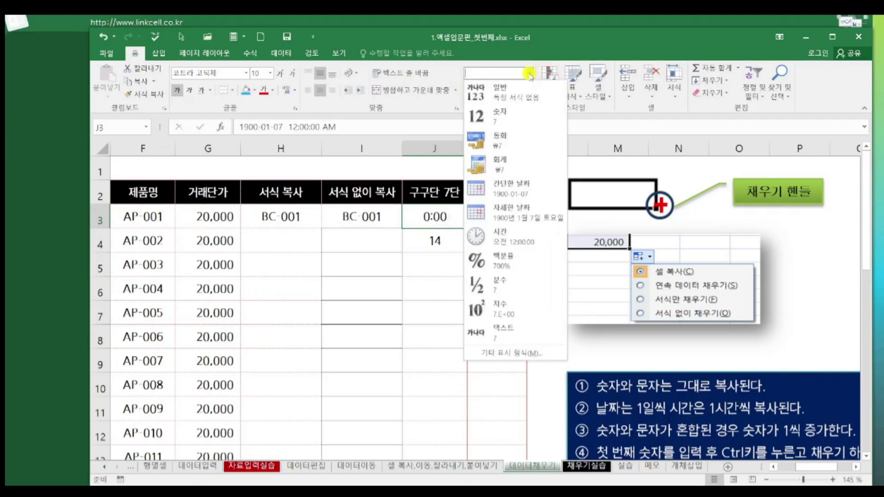
pyautogui.click(531, 97)
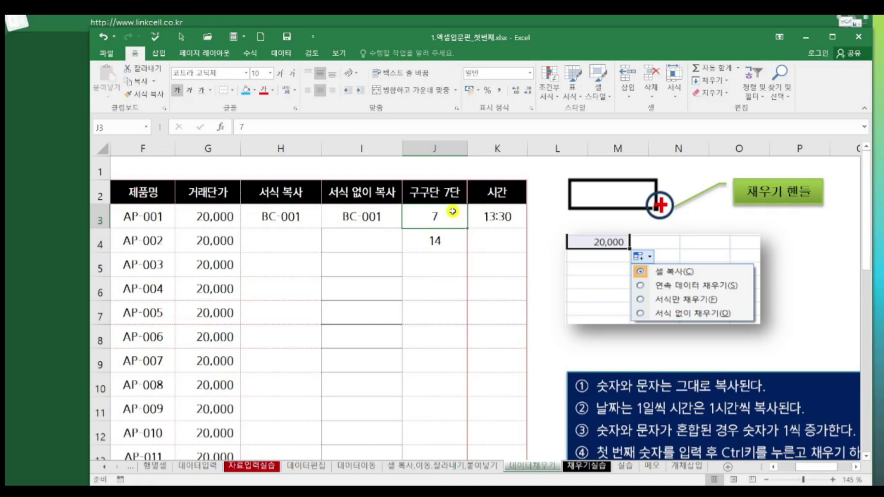
# Give the two starting cells J3:J4 a light blue fill colour.
pyautogui.moveTo(452, 211); pyautogui.dragTo(445, 248)
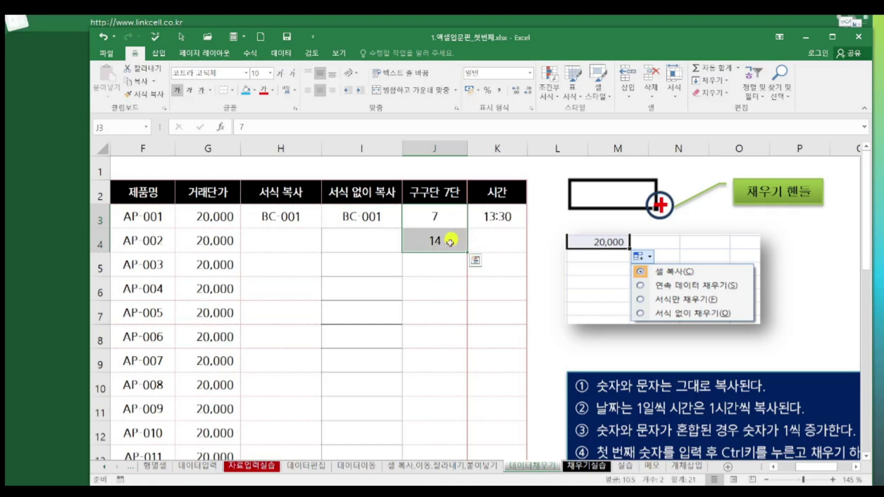
pyautogui.rightClick(459, 228)
pyautogui.click(503, 210)
pyautogui.click(433, 240)
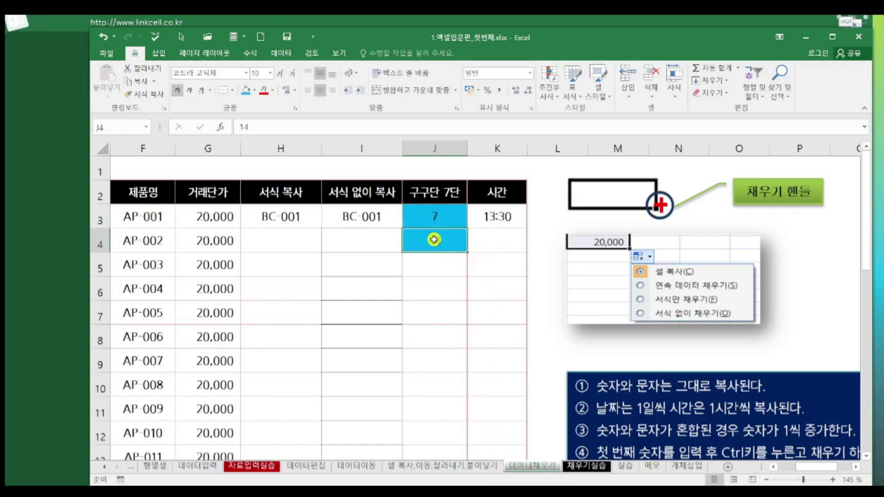
# Extend the multiples of 7 from J3:J4 down to J15 with the fill handle.
pyautogui.click(448, 219)
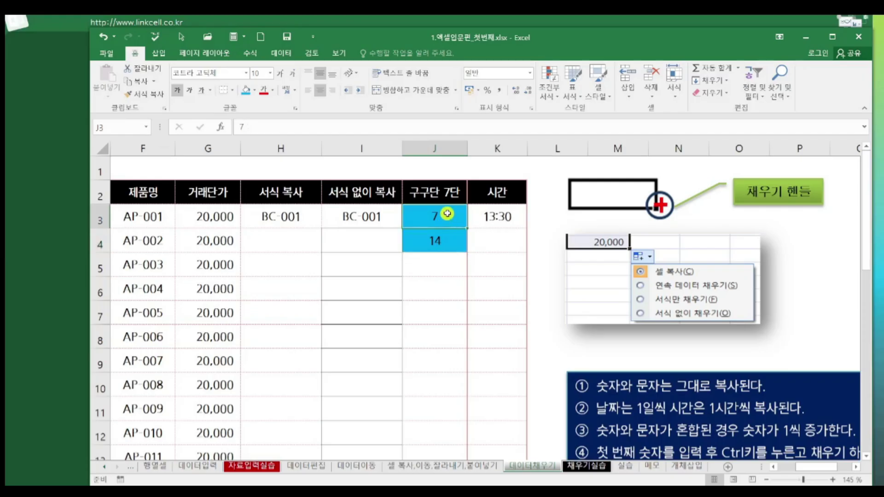
pyautogui.moveTo(447, 217); pyautogui.dragTo(478, 430)
pyautogui.scroll(1, 493, 394)
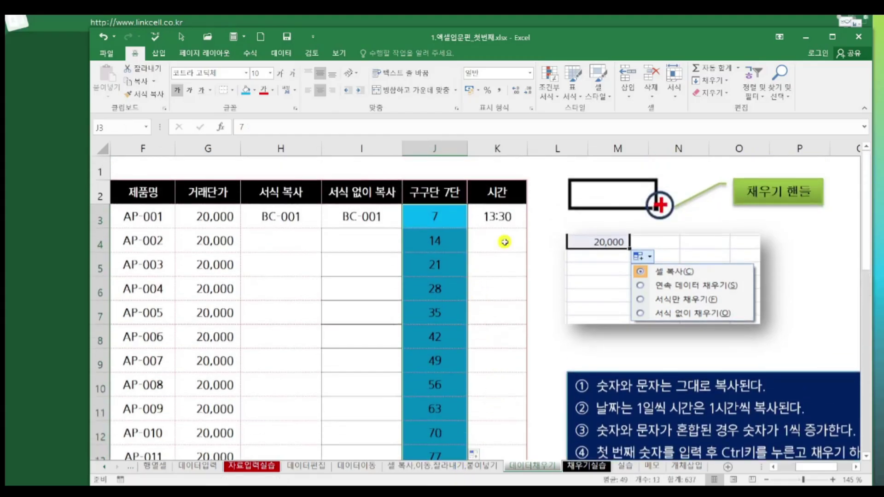
# Replace the multiples of 7 with 100 in J3 and 200 in J4, and fill that series down to J15.
pyautogui.press('Delete')
pyautogui.write('100')
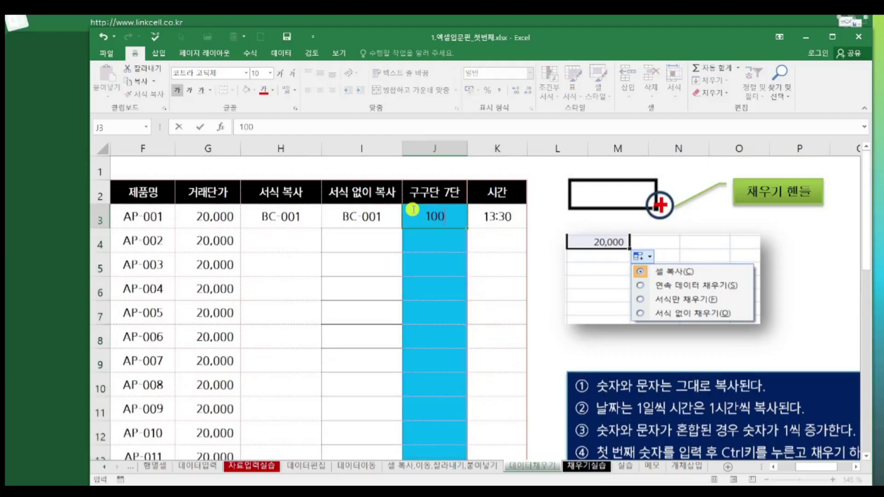
pyautogui.press('Return')
pyautogui.write('200')
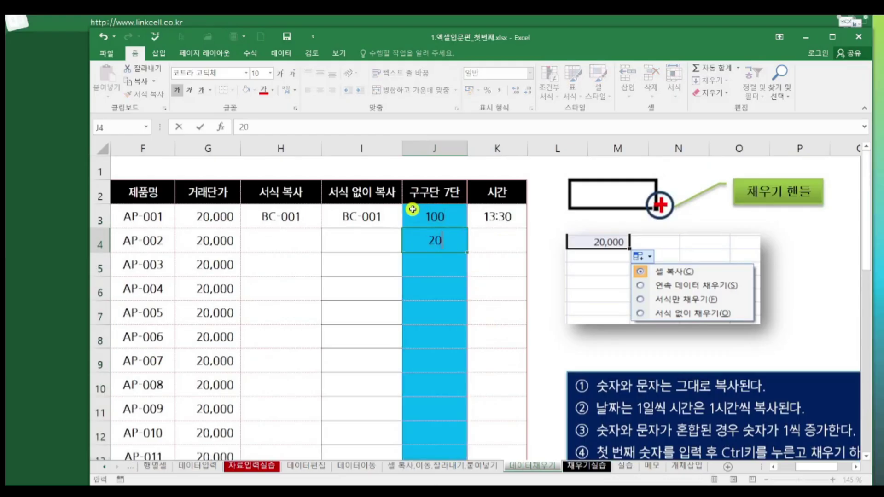
pyautogui.press('Return')
pyautogui.moveTo(421, 217); pyautogui.dragTo(440, 423)
pyautogui.scroll(2, 602, 339)
# Fill the time series from 13:30 in K3 down to K15 in the 시간 column, and undo the fill.
pyautogui.click(506, 217)
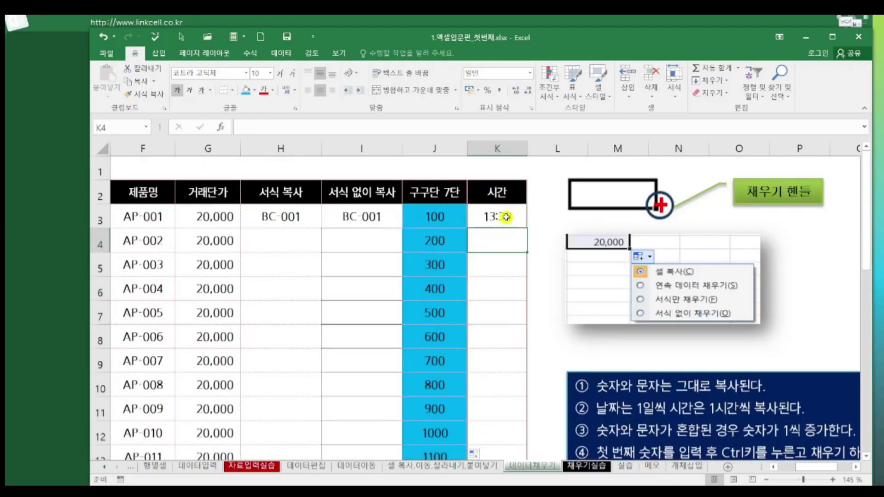
pyautogui.moveTo(527, 227); pyautogui.dragTo(507, 419)
pyautogui.scroll(2, 506, 368)
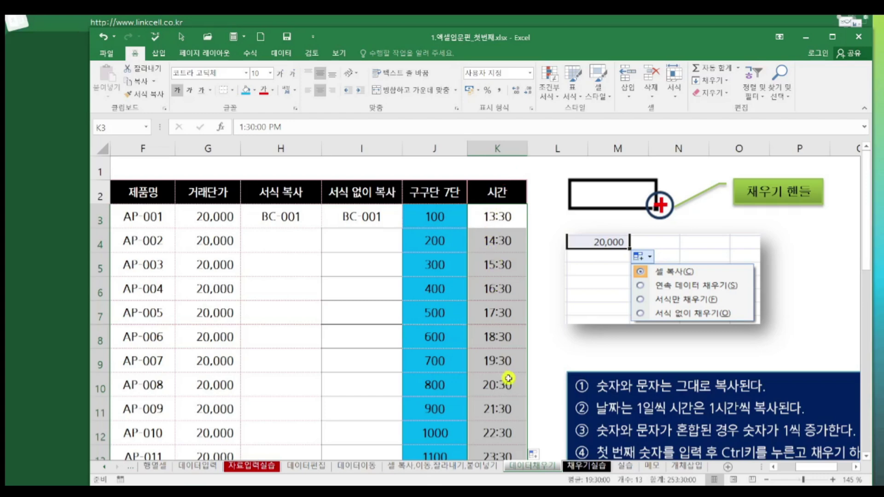
pyautogui.scroll(-4, 508, 377)
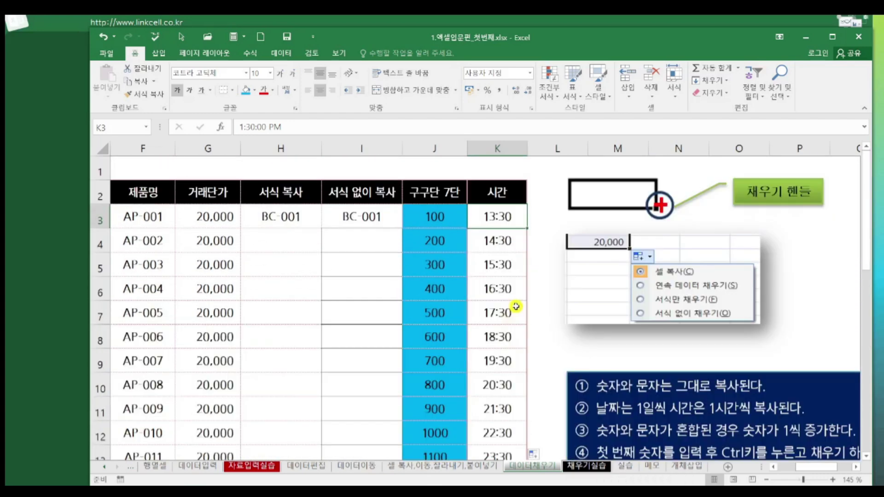
pyautogui.click(104, 36)
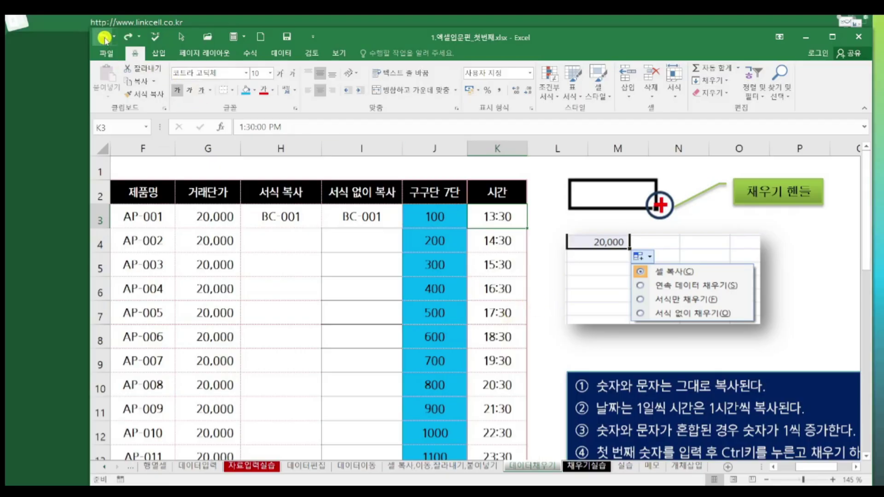
pyautogui.click(104, 37)
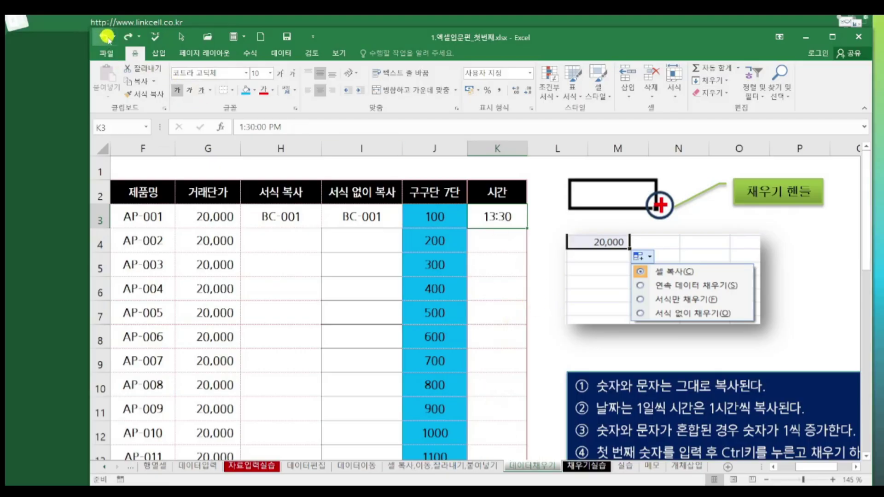
# Auto-fill the 시간 column from K3 down to the table's last row, K15, and check the filled times.
pyautogui.doubleClick(526, 228)
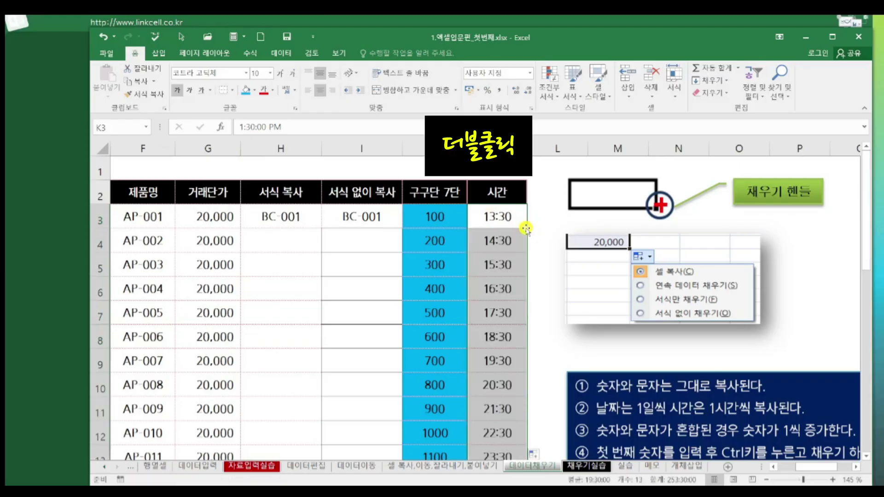
pyautogui.scroll(-3, 503, 387)
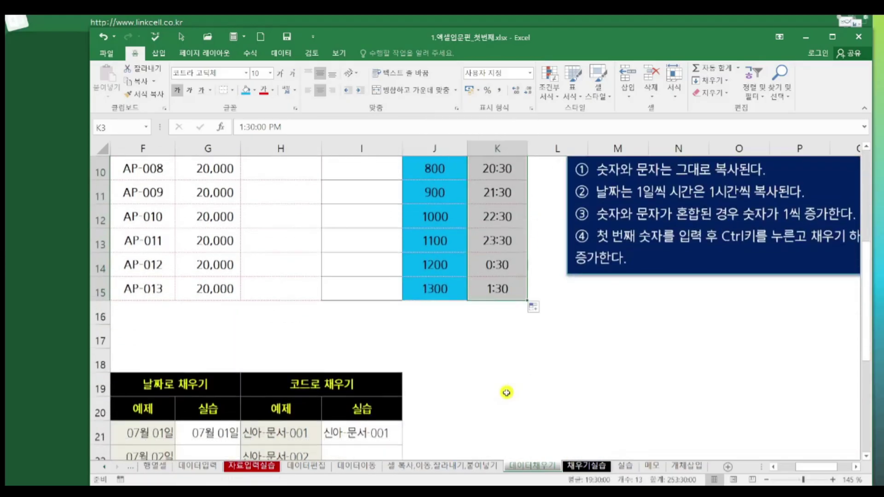
pyautogui.click(536, 307)
pyautogui.scroll(3, 510, 352)
pyautogui.click(488, 234)
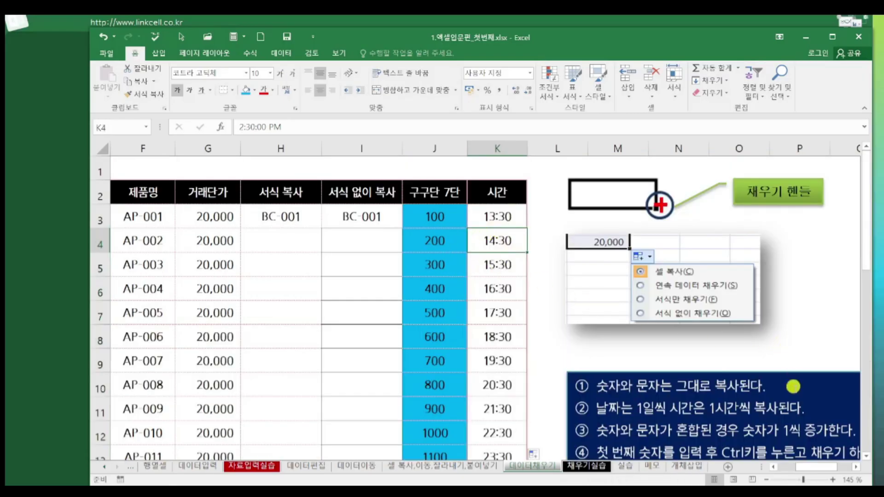
# Review the picture of the auto fill options and the four fill rules in the blue text box beside the table.
pyautogui.hscroll(3, 854, 470)
pyautogui.click(649, 312)
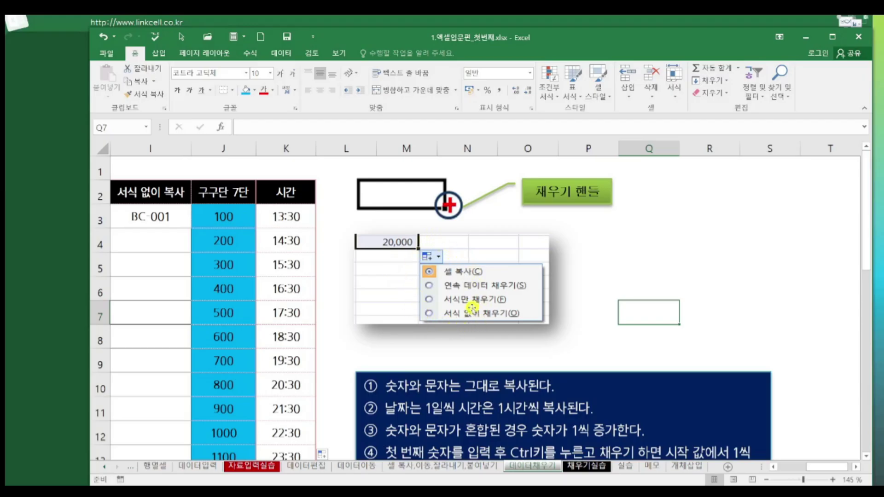
pyautogui.scroll(-2, 444, 319)
pyautogui.click(441, 249)
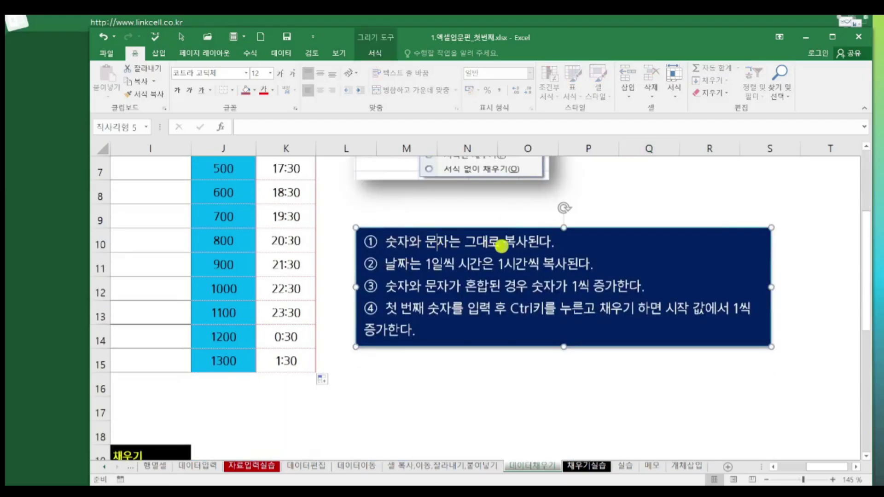
pyautogui.doubleClick(497, 241)
pyautogui.click(390, 265)
pyautogui.moveTo(389, 266); pyautogui.dragTo(524, 264)
pyautogui.click(529, 308)
pyautogui.moveTo(388, 286); pyautogui.dragTo(571, 286)
pyautogui.click(454, 313)
pyautogui.moveTo(495, 308); pyautogui.dragTo(567, 306)
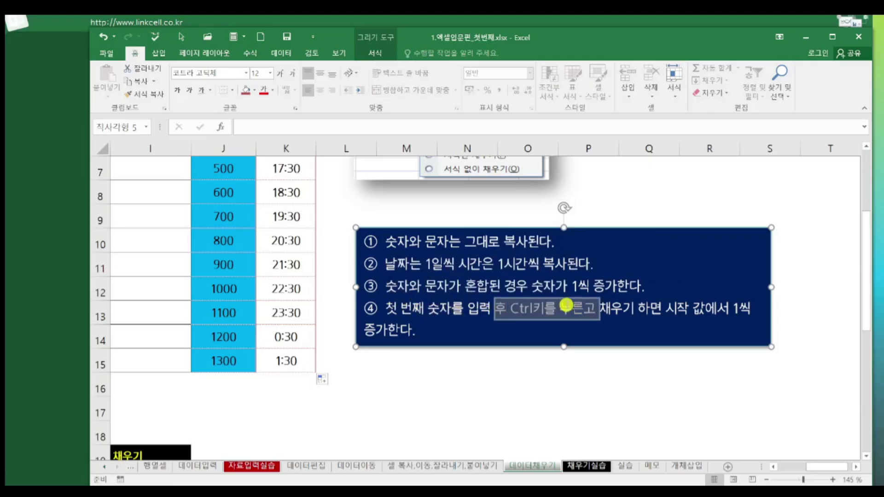
pyautogui.click(497, 380)
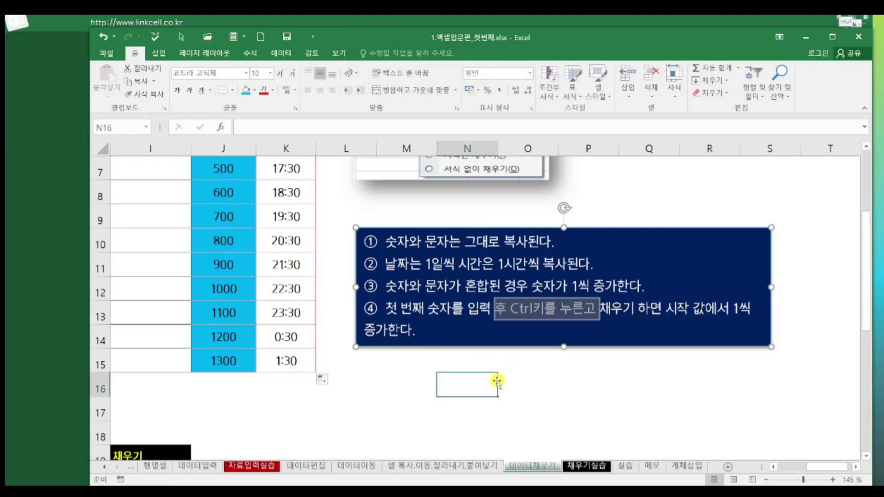
# Open the 채우기실습 sheet and move the instruction text box up over the middle of the attendance table.
pyautogui.scroll(2, 515, 417)
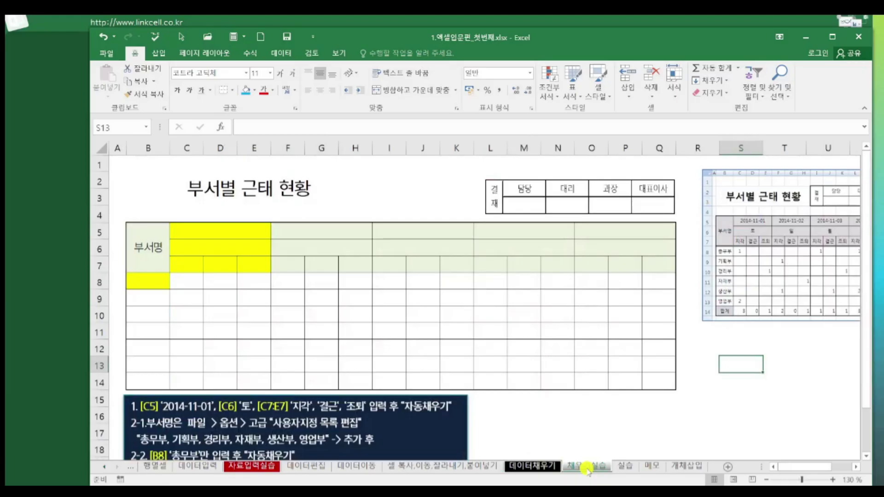
pyautogui.moveTo(756, 219); pyautogui.dragTo(529, 276)
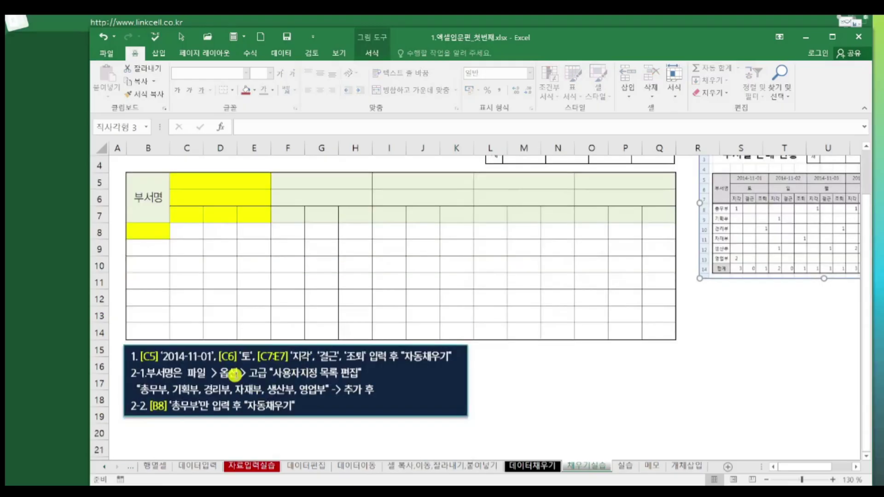
pyautogui.moveTo(314, 416); pyautogui.dragTo(471, 311)
# Shrink the picture of the finished 부서별 근태 현황 table and place it beside the blank table, level with rows 5 to 11.
pyautogui.click(780, 211)
pyautogui.scroll(1, 777, 295)
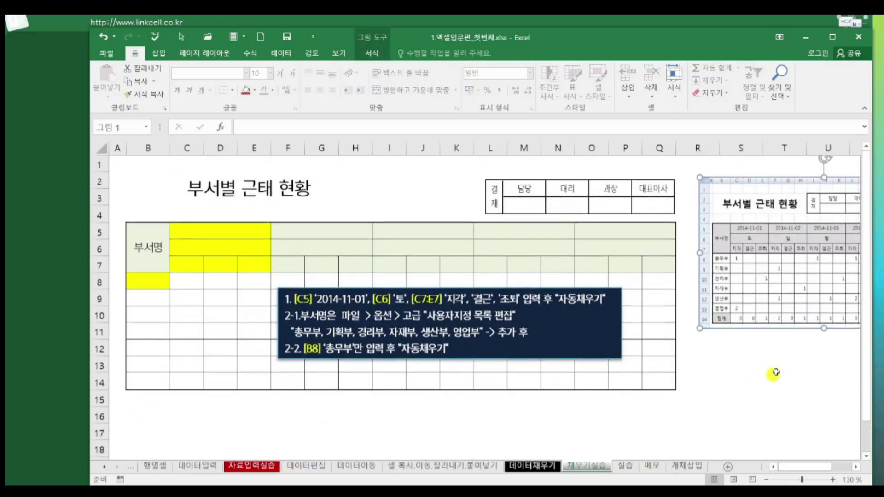
pyautogui.moveTo(775, 245); pyautogui.dragTo(763, 268)
pyautogui.click(741, 347)
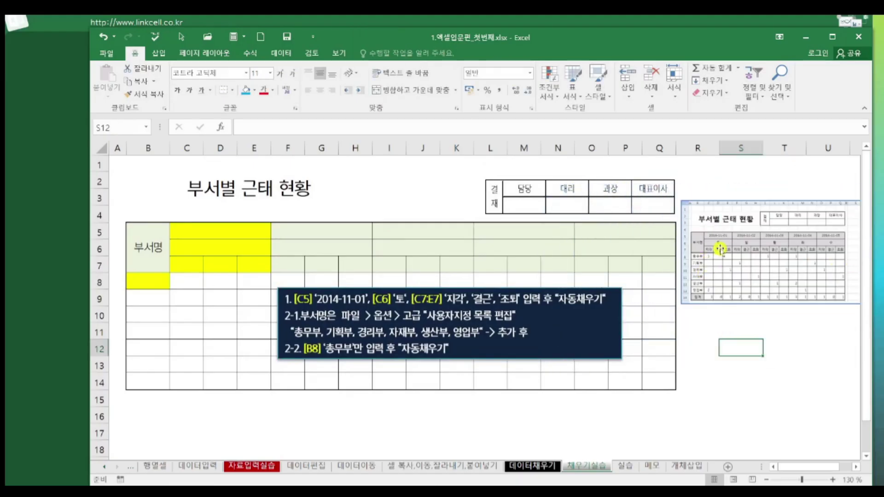
pyautogui.moveTo(721, 248); pyautogui.dragTo(719, 271)
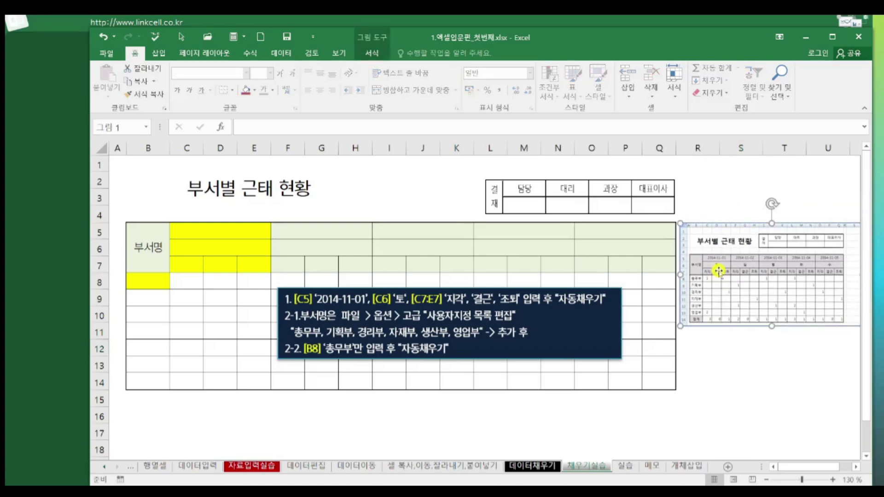
pyautogui.click(721, 350)
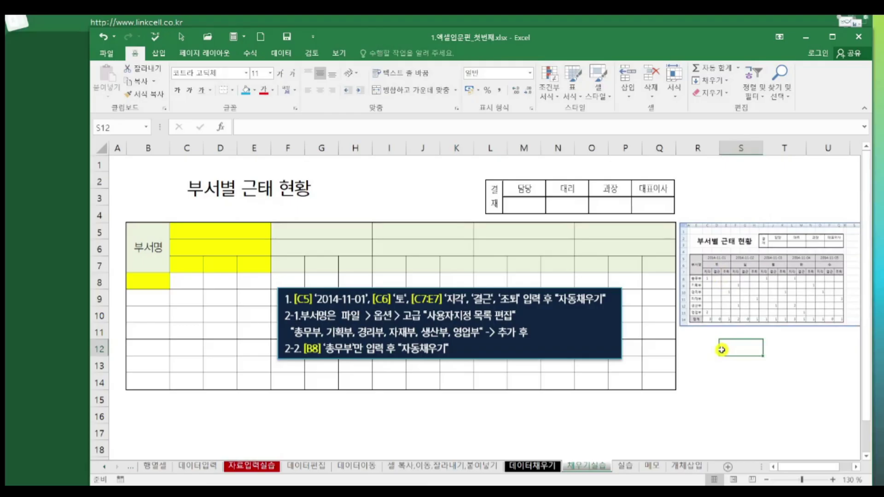
# Enter the date 2014-11-01 in merged cell C5 and the weekday 토 in merged cell C6 of the attendance table.
pyautogui.click(465, 350)
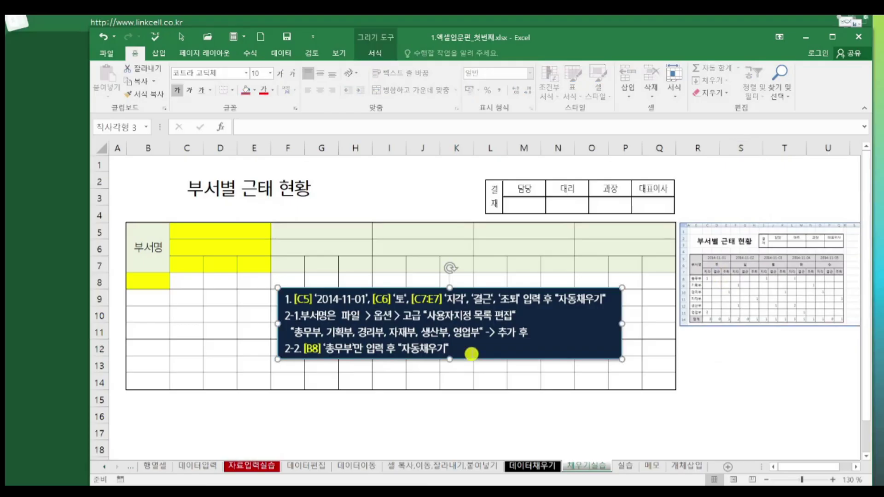
pyautogui.click(199, 223)
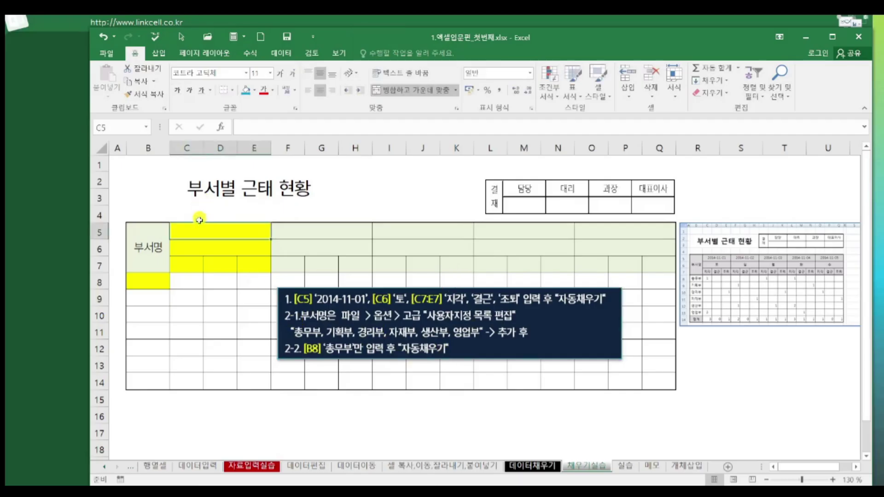
pyautogui.click(117, 130)
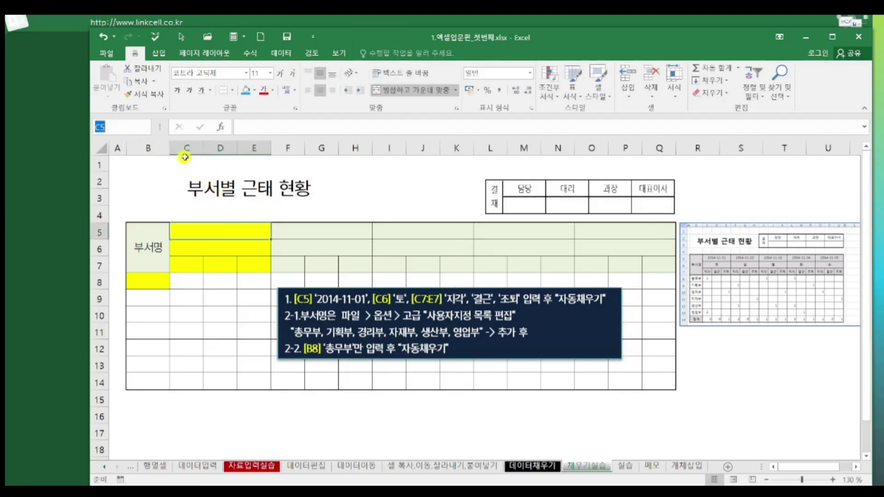
pyautogui.moveTo(190, 147); pyautogui.dragTo(254, 147)
pyautogui.click(230, 232)
pyautogui.write('14-')
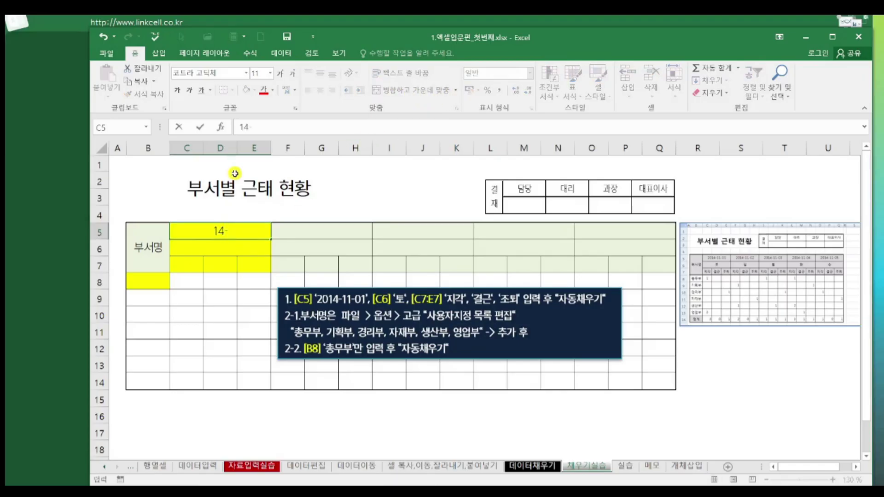
pyautogui.write('11-01')
pyautogui.press('Return')
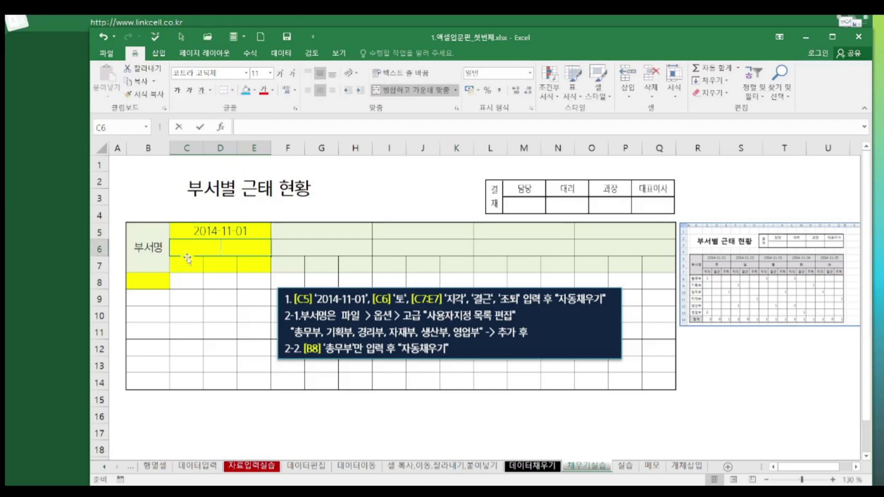
pyautogui.write('토')
pyautogui.press('Return')
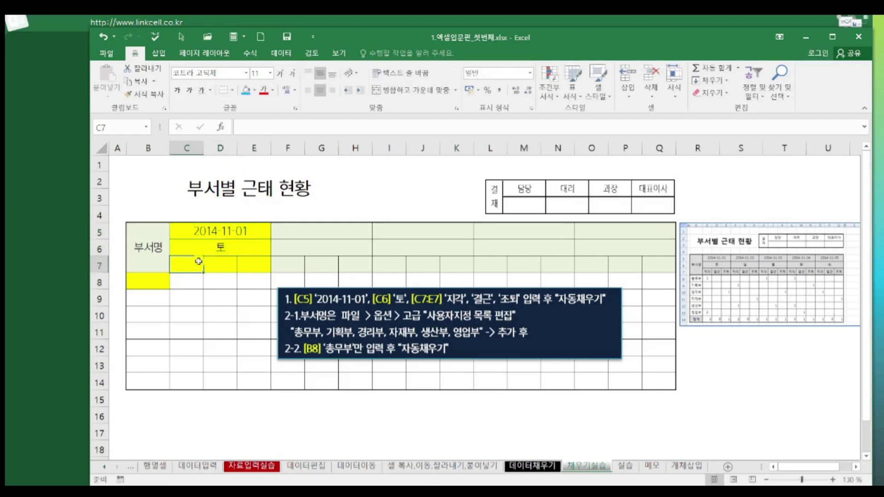
# Enter the column labels 지각, 결근 and 조퇴 in cells C7, D7 and E7.
pyautogui.moveTo(196, 262); pyautogui.dragTo(241, 263)
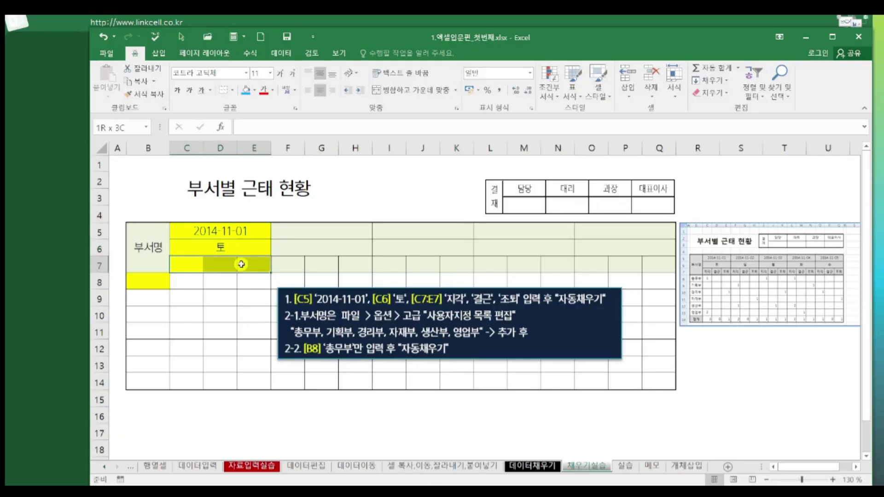
pyautogui.click(198, 263)
pyautogui.write('지각')
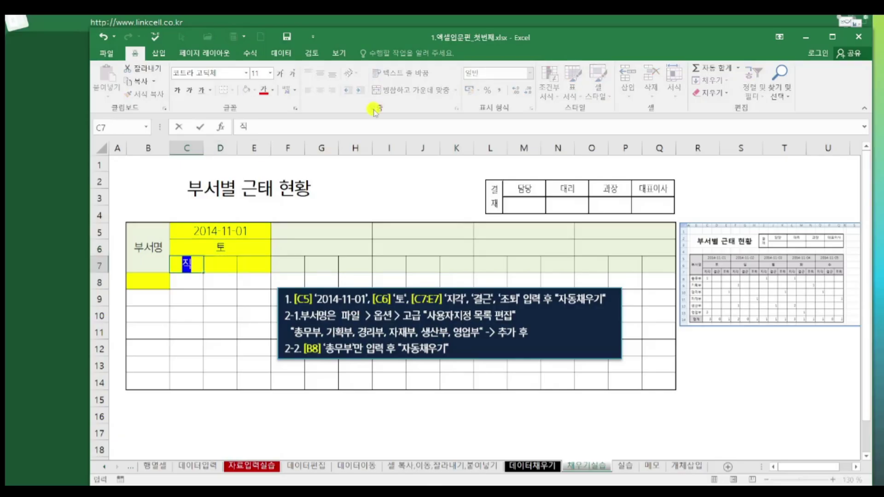
pyautogui.press('Tab')
pyautogui.write('결근')
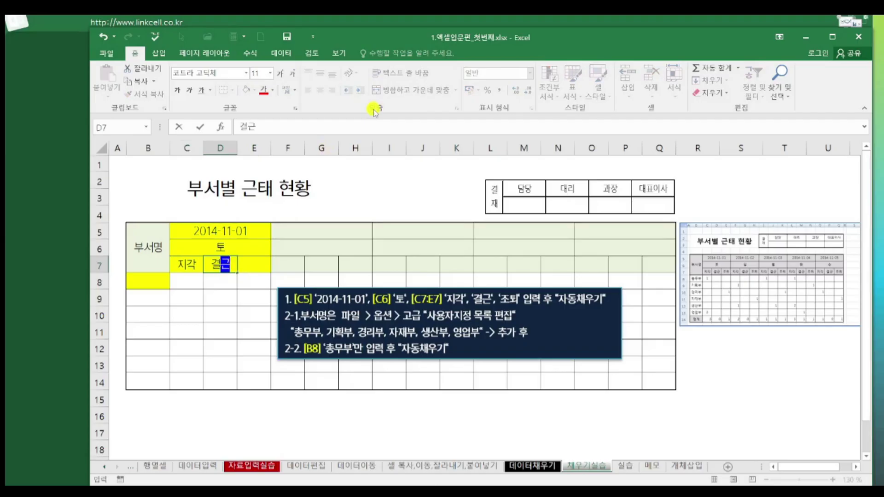
pyautogui.press('Tab')
pyautogui.write('조퇴')
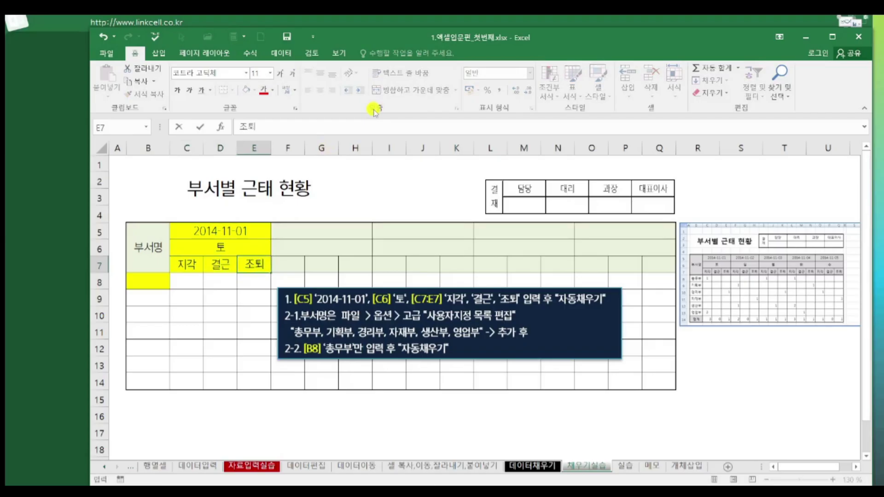
pyautogui.press('Return')
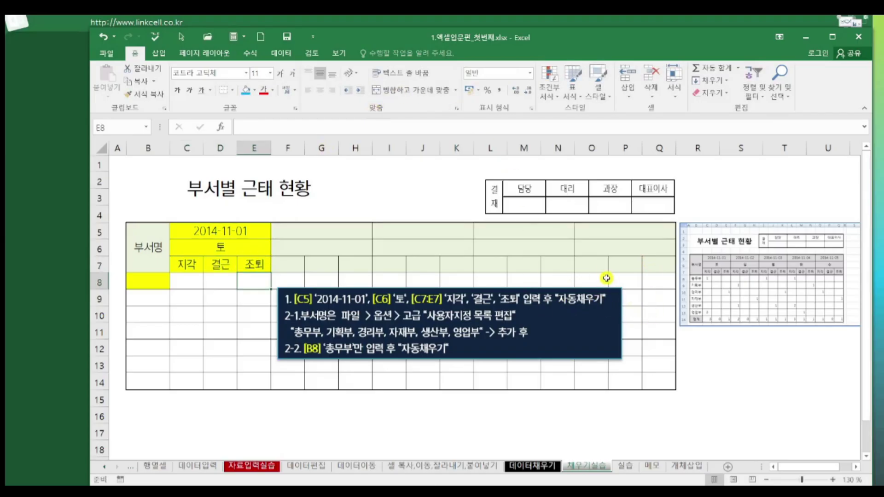
# Try to auto-fill the whole heading block C5:E7 across to column Q in one go.
pyautogui.moveTo(253, 230); pyautogui.dragTo(243, 264)
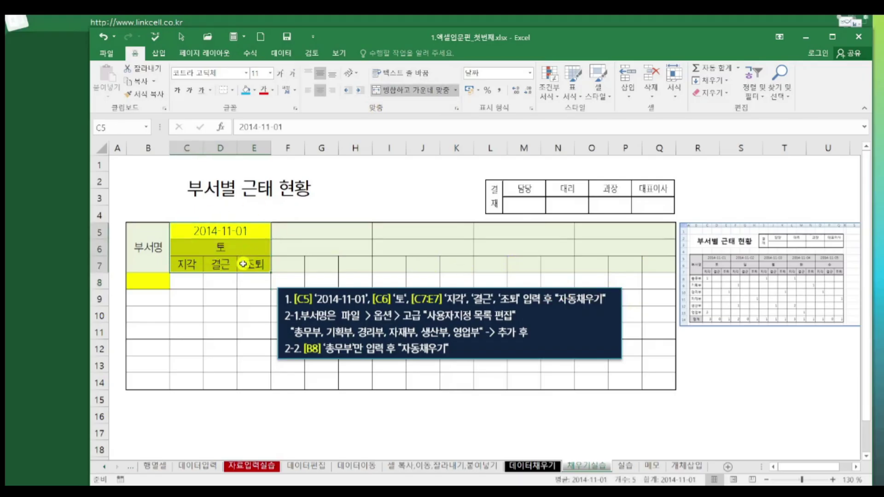
pyautogui.click(194, 230)
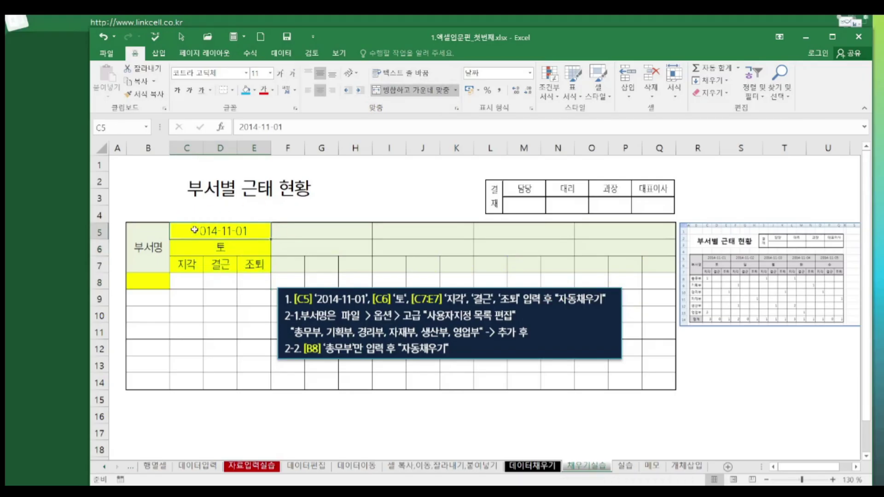
pyautogui.moveTo(195, 230); pyautogui.dragTo(199, 265)
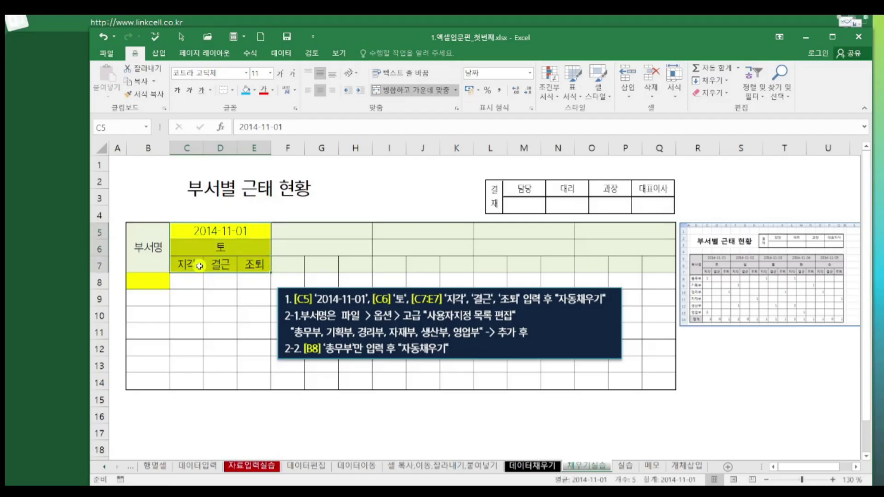
pyautogui.moveTo(244, 230); pyautogui.dragTo(248, 264)
pyautogui.moveTo(271, 272); pyautogui.dragTo(648, 261)
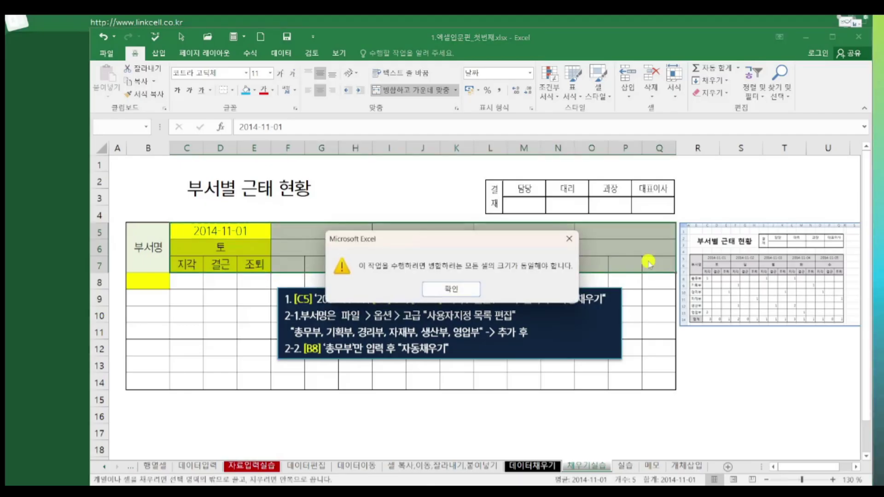
pyautogui.click(464, 290)
# Shade the merged date and weekday cells C5:E6 light blue and auto-fill them across to column Q.
pyautogui.moveTo(234, 230); pyautogui.dragTo(242, 249)
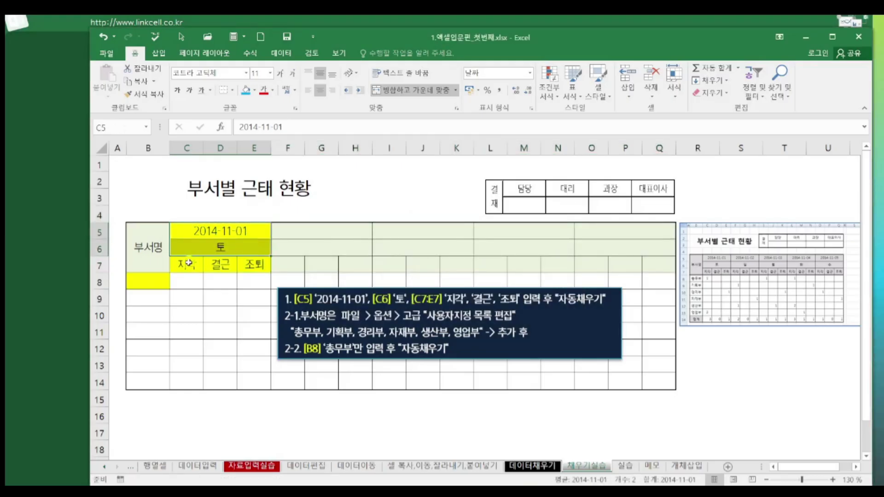
pyautogui.moveTo(189, 263); pyautogui.dragTo(247, 264)
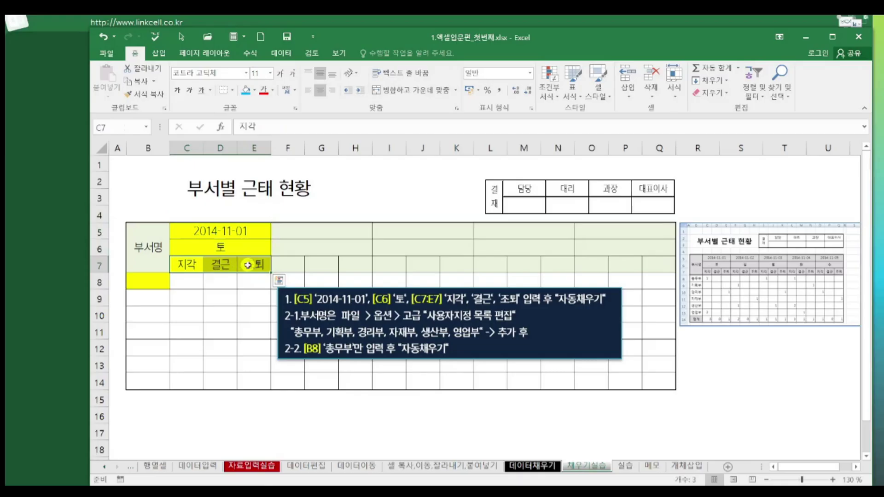
pyautogui.moveTo(236, 231); pyautogui.dragTo(238, 244)
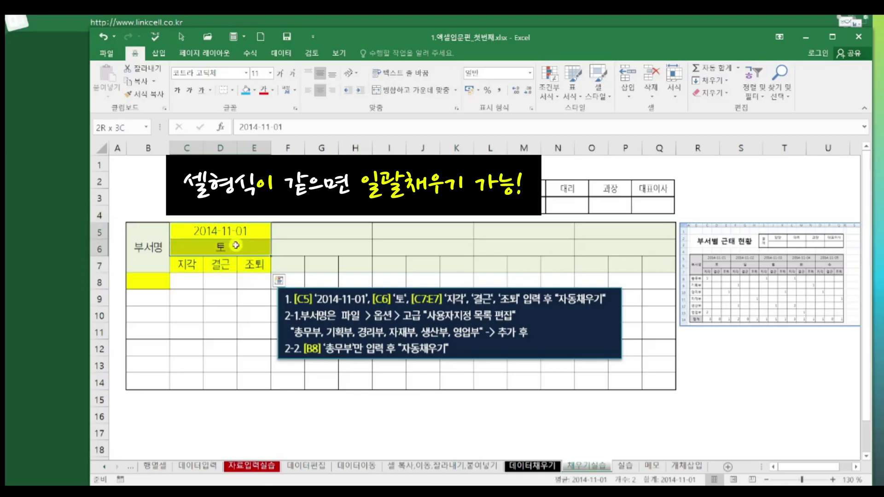
pyautogui.rightClick(237, 239)
pyautogui.click(280, 216)
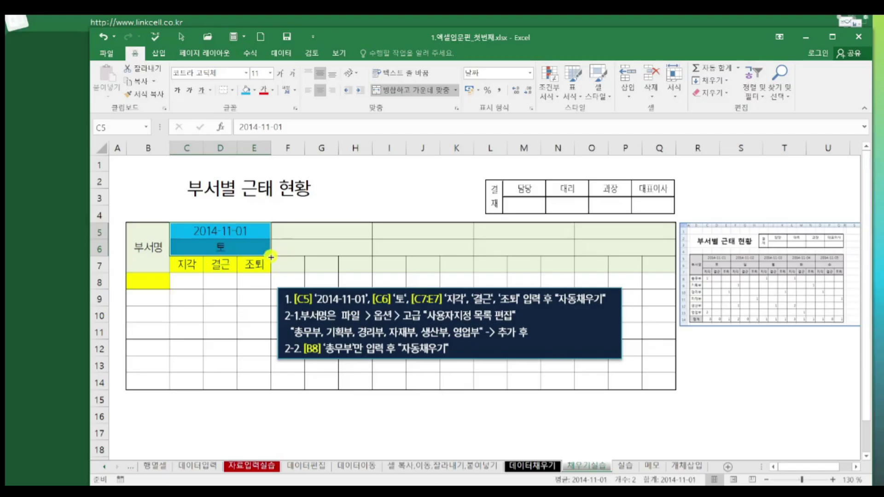
pyautogui.moveTo(271, 256); pyautogui.dragTo(667, 256)
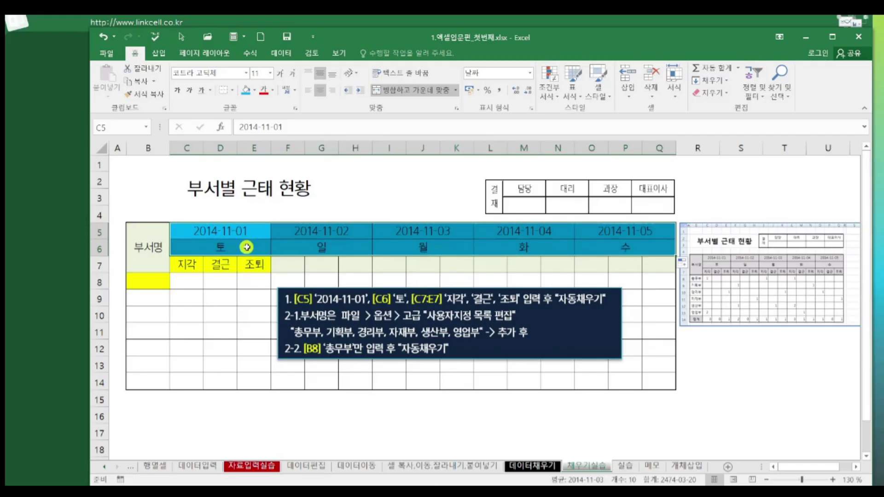
# Auto-fill the labels 지각, 결근 and 조퇴 from C7:E7 across to Q7.
pyautogui.moveTo(187, 265); pyautogui.dragTo(253, 264)
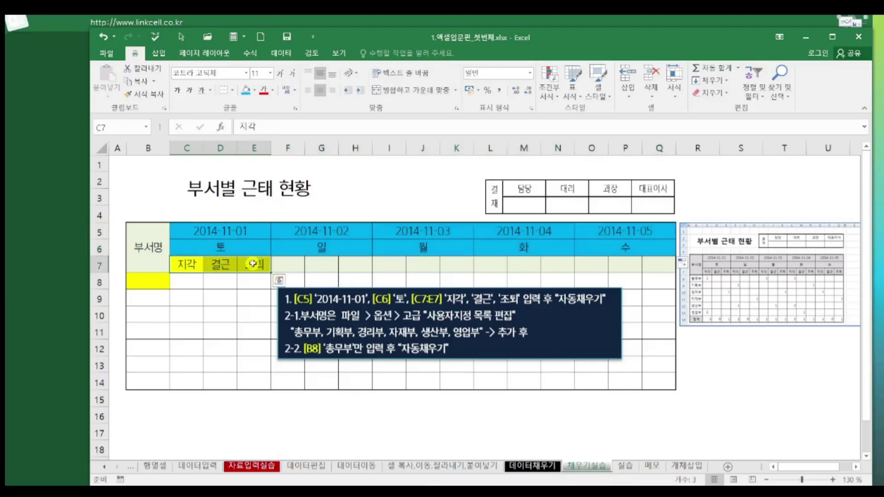
pyautogui.click(252, 264)
pyautogui.moveTo(182, 267); pyautogui.dragTo(669, 269)
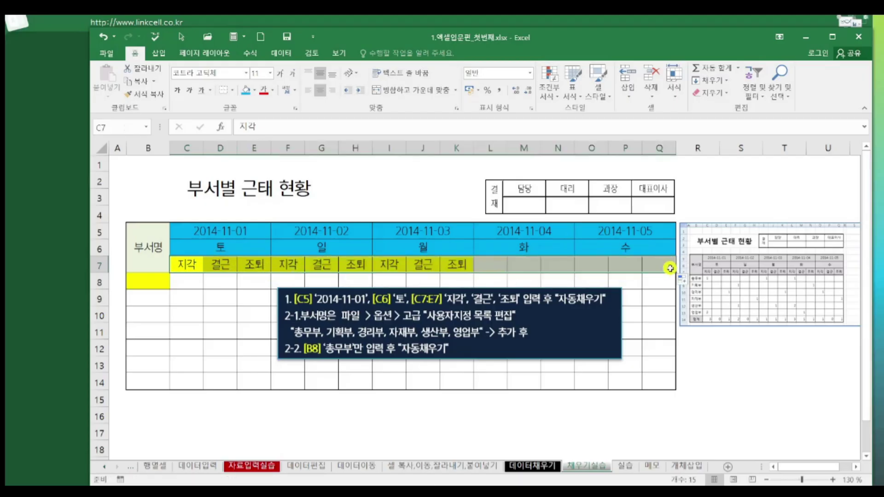
# Enter 총무부 in B8 and auto-fill it down to B14, first as the department series and finally as copies of 총무부.
pyautogui.click(310, 313)
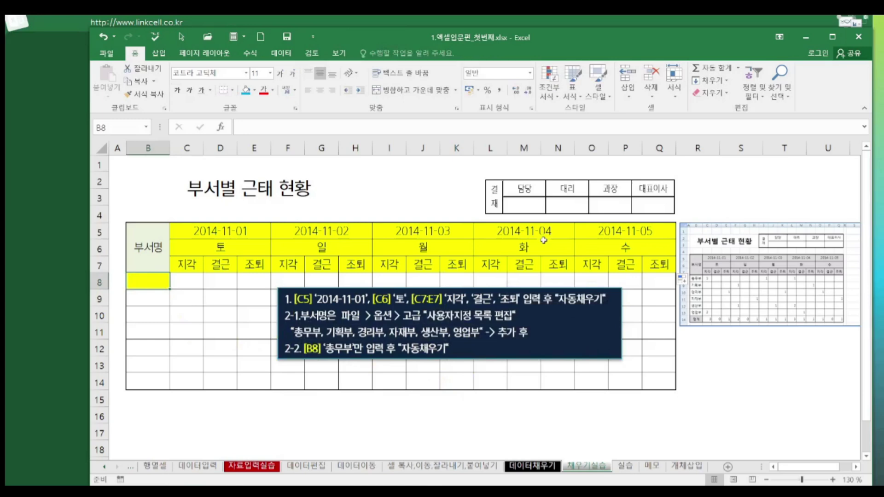
pyautogui.write('총')
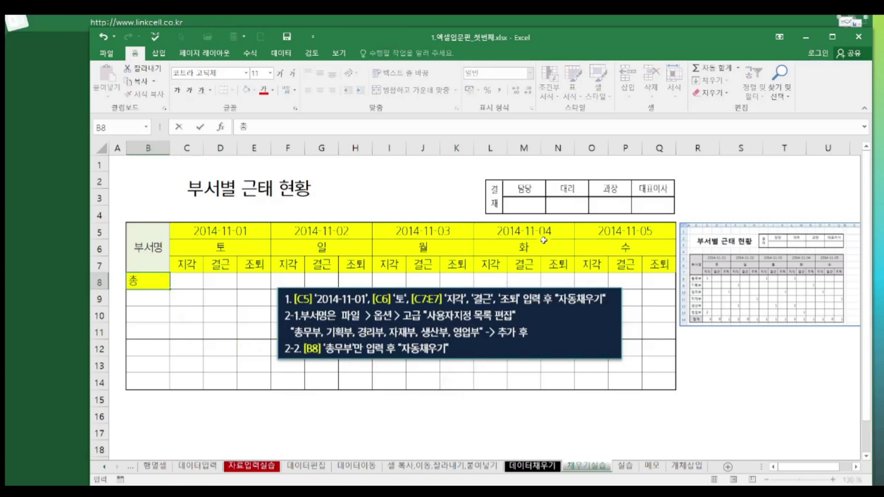
pyautogui.write('무부')
pyautogui.press('Return')
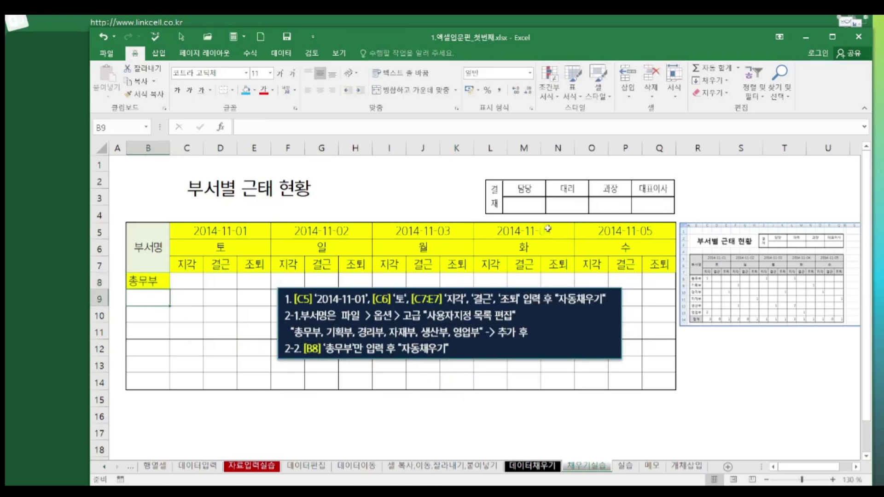
pyautogui.click(151, 281)
pyautogui.moveTo(170, 289); pyautogui.dragTo(162, 391)
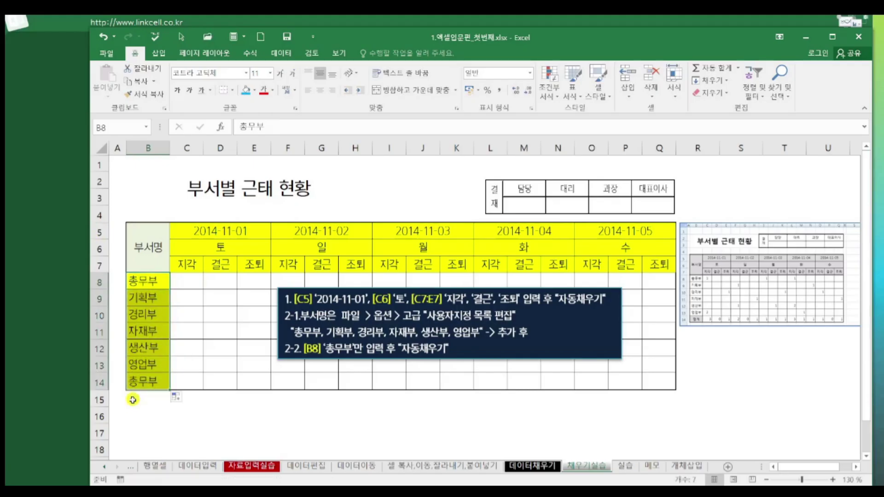
pyautogui.hotkey('ctrl', 'd')
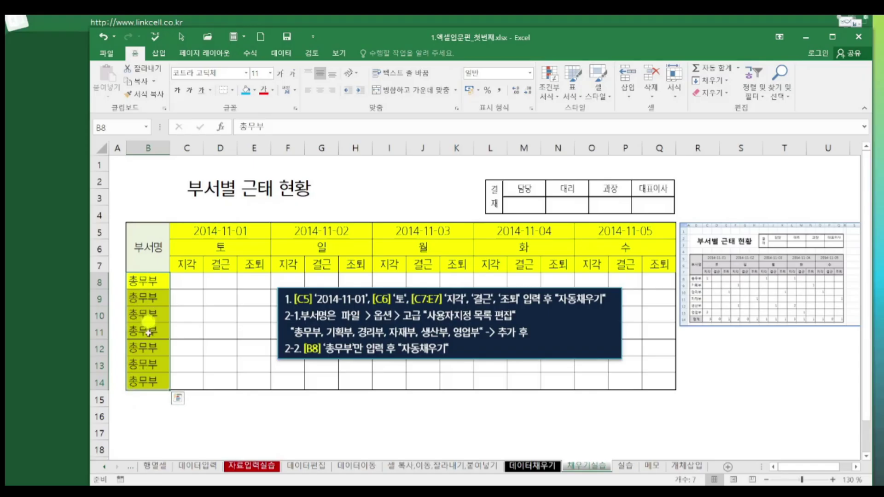
# Examine the department list starting with 총무부 among the custom lists in Excel's advanced options, and cancel without changes.
pyautogui.click(111, 54)
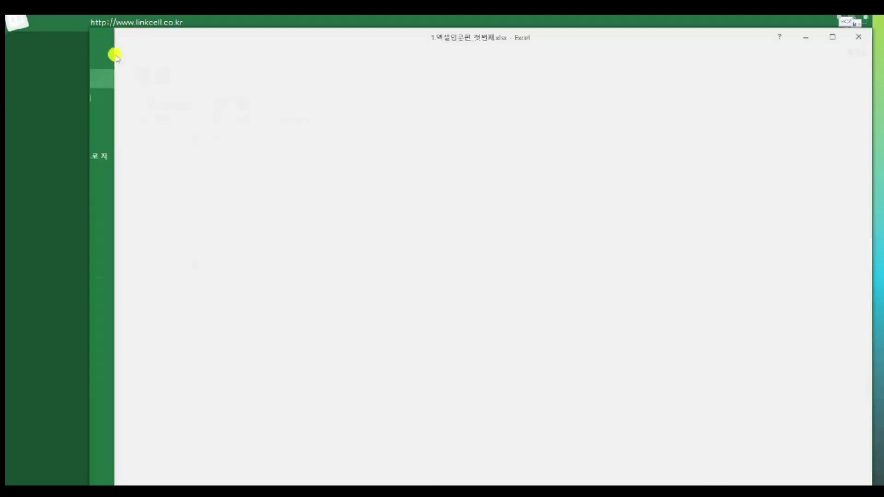
pyautogui.click(120, 318)
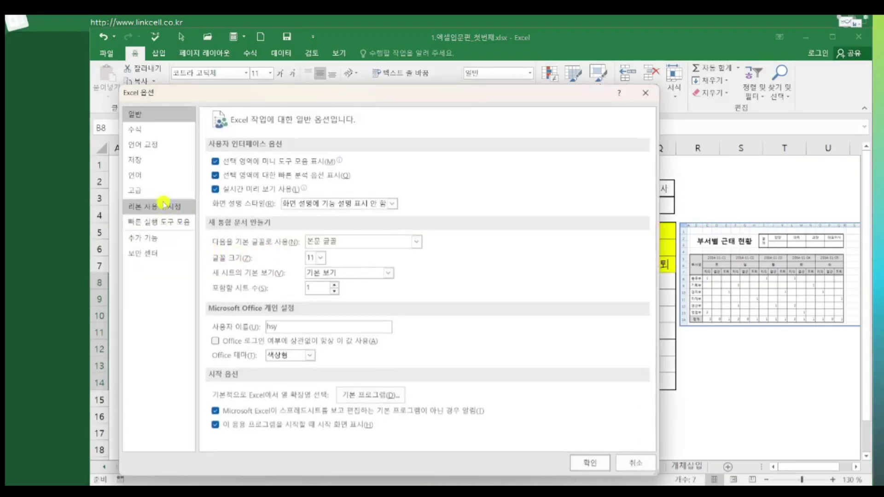
pyautogui.click(173, 190)
pyautogui.moveTo(644, 154); pyautogui.dragTo(611, 437)
pyautogui.click(420, 222)
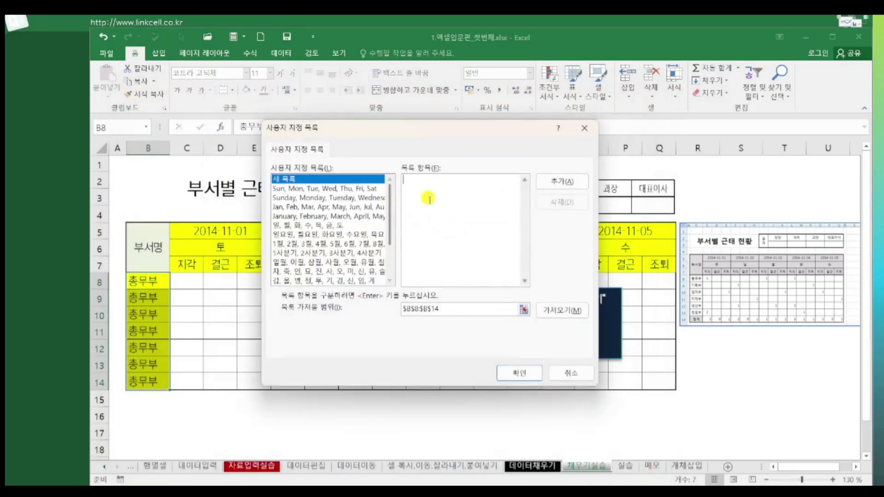
pyautogui.moveTo(389, 215); pyautogui.dragTo(389, 247)
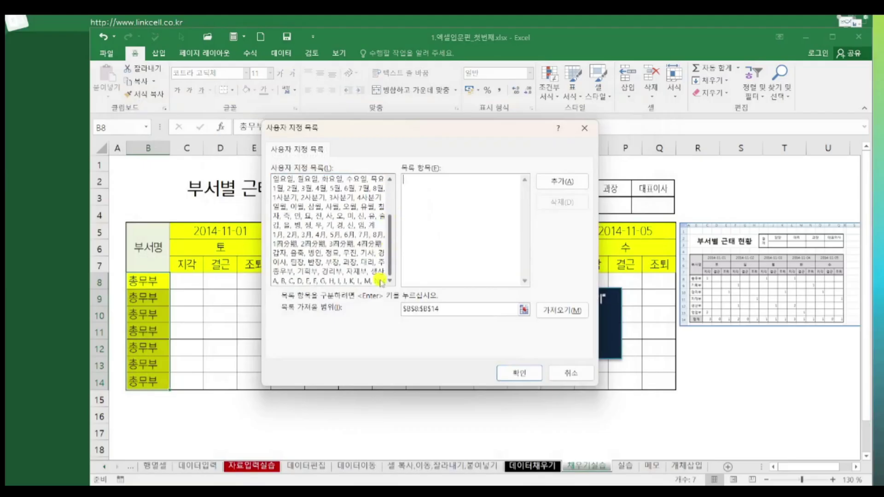
pyautogui.click(355, 271)
pyautogui.click(436, 229)
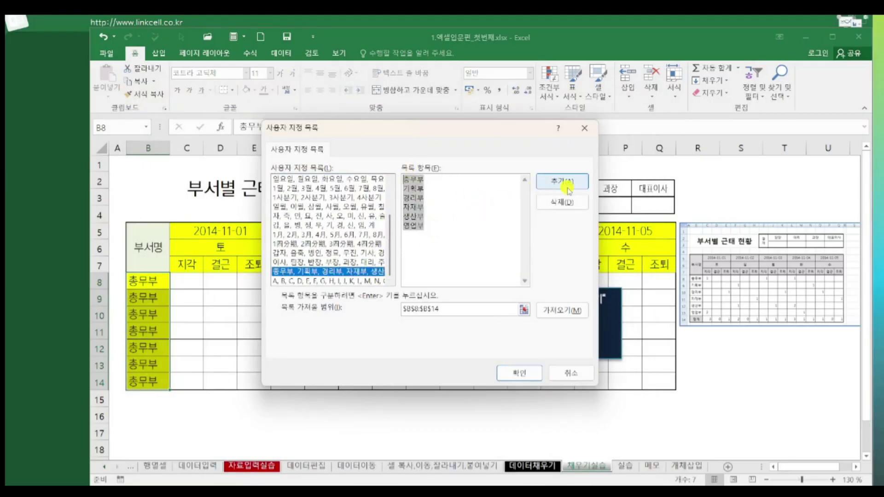
pyautogui.click(572, 373)
pyautogui.click(635, 462)
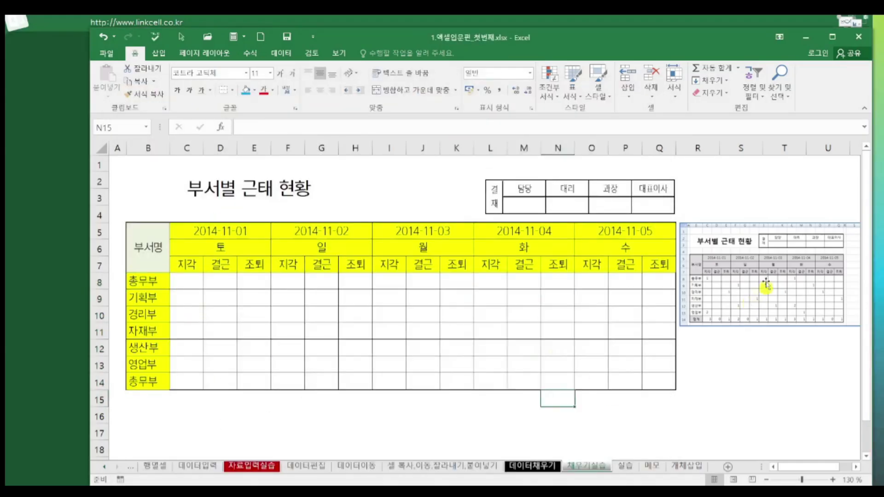
# Enlarge the picture of the finished table over the attendance table for reference, and remove it from the sheet.
pyautogui.moveTo(765, 284); pyautogui.dragTo(358, 261)
pyautogui.moveTo(453, 303); pyautogui.dragTo(565, 399)
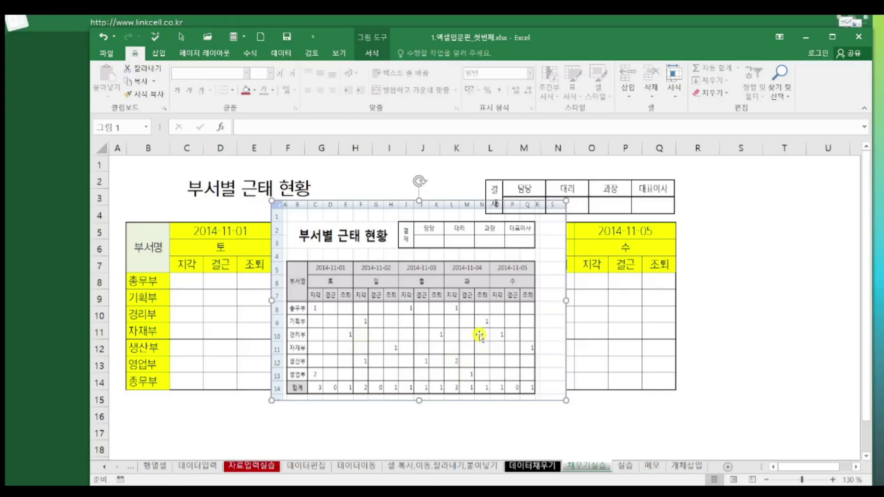
pyautogui.hotkey('ctrl', 'z')
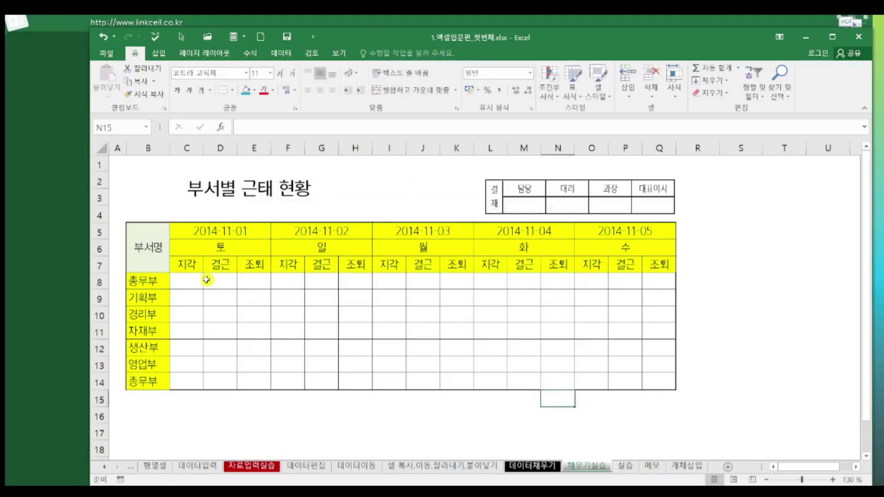
# Restore the reference picture beside the attendance table, and enter 1 in C8, 1 in E10 and 2 in C13.
pyautogui.hotkey('ctrl', 'y')
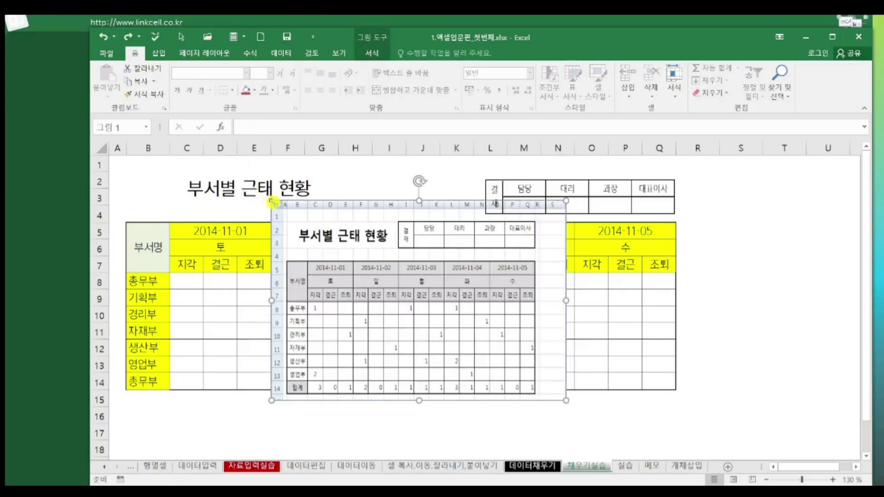
pyautogui.hotkey('ctrl', 'y')
pyautogui.click(200, 282)
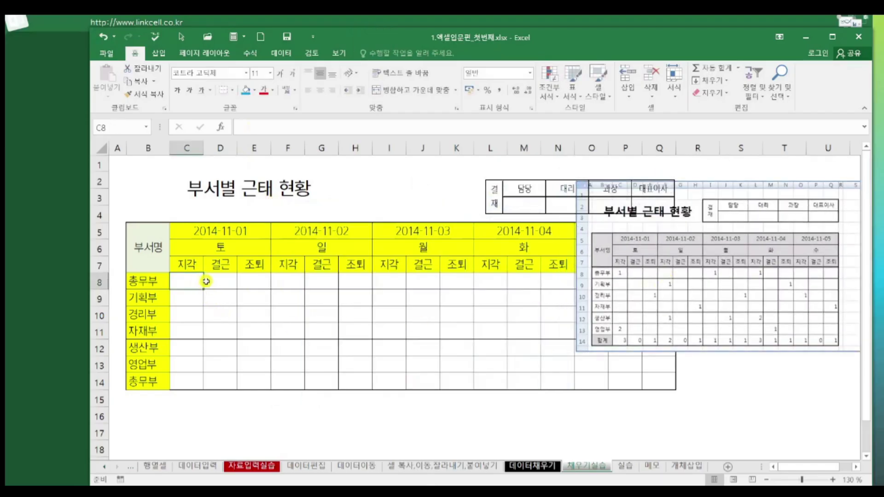
pyautogui.write('1')
pyautogui.click(260, 313)
pyautogui.write('1')
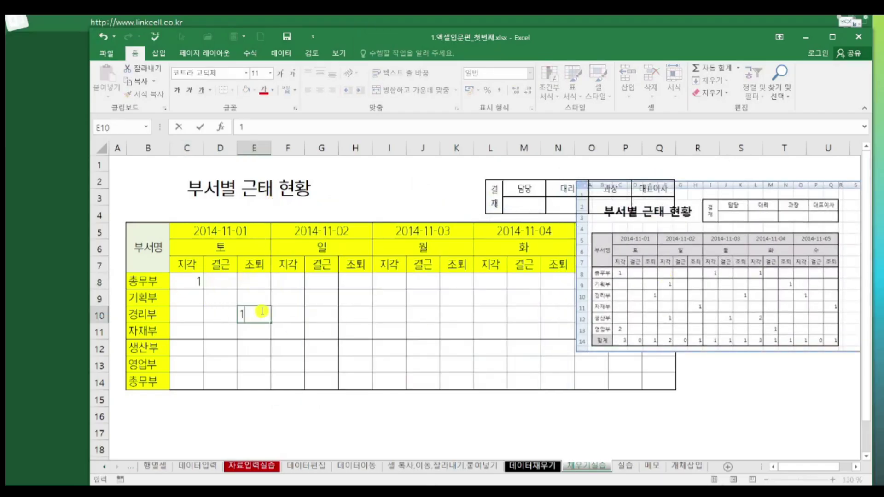
pyautogui.click(186, 363)
pyautogui.write('2')
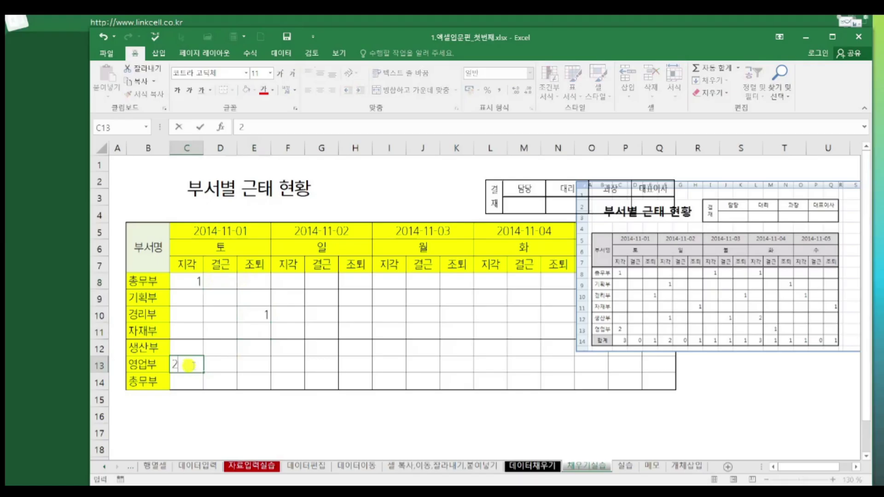
# Enter 1 in cells F9, F12 and H11 of the 2014-11-02 columns.
pyautogui.click(322, 310)
pyautogui.click(282, 298)
pyautogui.write('1')
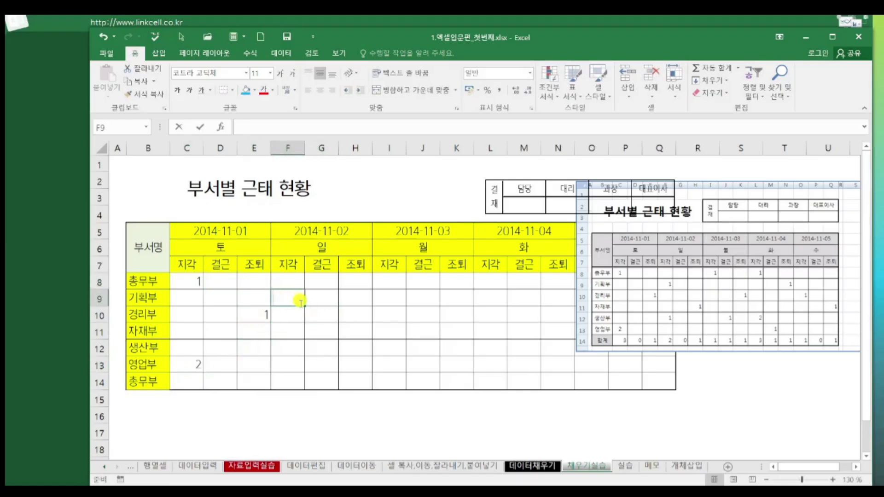
pyautogui.click(289, 346)
pyautogui.write('1')
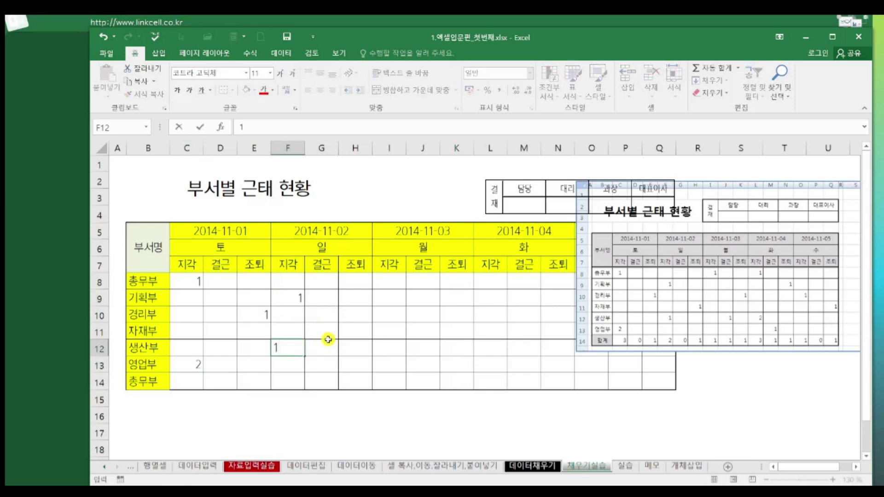
pyautogui.click(355, 330)
pyautogui.write('1')
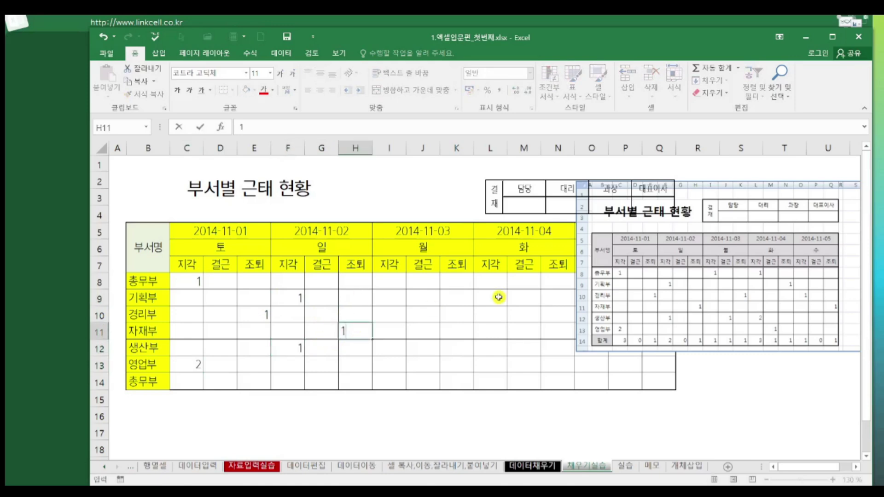
# Clear the attendance values entered in the range C8:I13.
pyautogui.click(487, 297)
pyautogui.moveTo(198, 285); pyautogui.dragTo(364, 366)
pyautogui.click(398, 364)
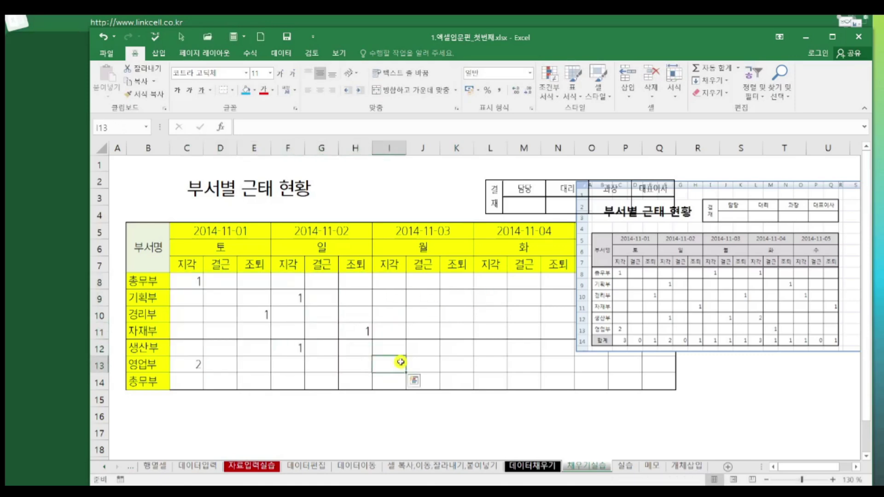
pyautogui.moveTo(186, 282); pyautogui.dragTo(392, 361)
pyautogui.press('Delete')
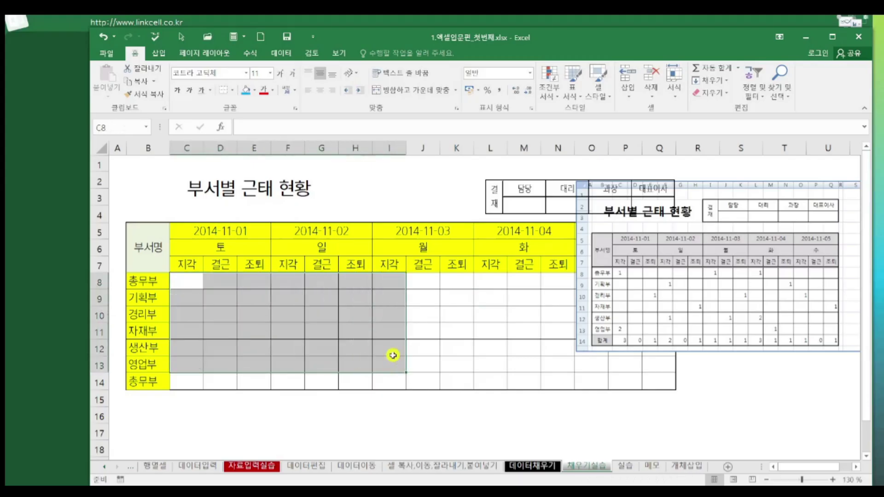
pyautogui.click(380, 341)
# Fill 1 at once into cells C8, E10, F9, F12, H11, I8, J12, L8, M11, N12 and N8, and undo it.
pyautogui.click(191, 280)
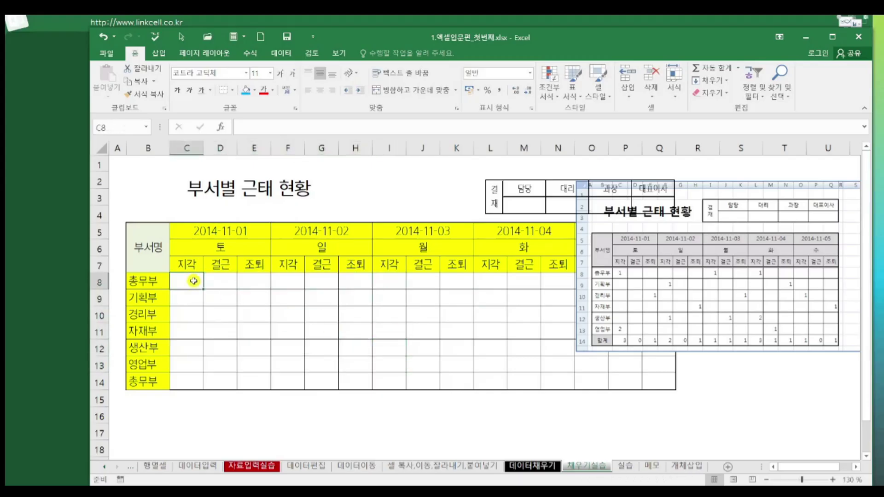
pyautogui.keyDown('ctrl'); pyautogui.click(254, 313); pyautogui.keyUp('ctrl')
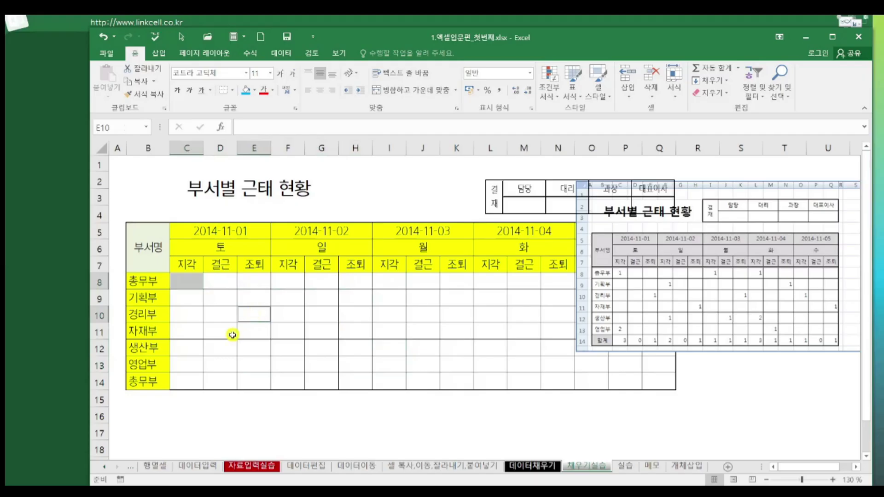
pyautogui.keyDown('ctrl'); pyautogui.click(294, 295); pyautogui.keyUp('ctrl')
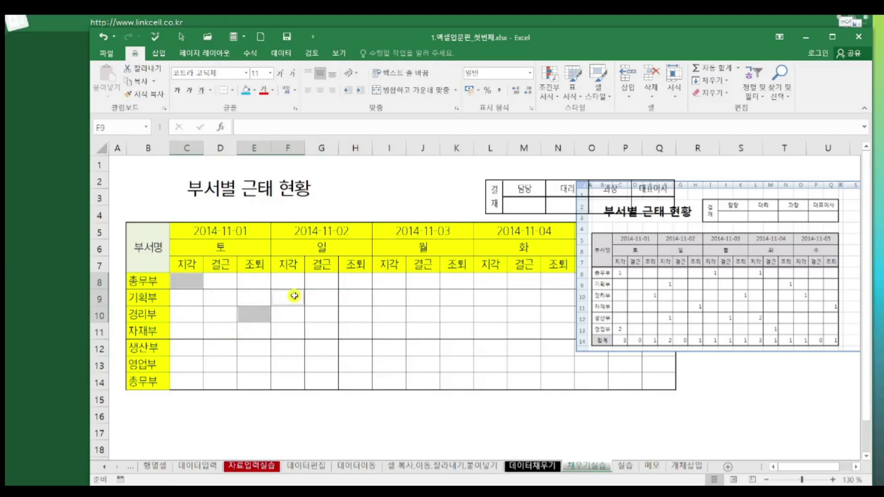
pyautogui.keyDown('ctrl'); pyautogui.click(288, 348); pyautogui.keyUp('ctrl')
pyautogui.keyDown('ctrl'); pyautogui.click(360, 330); pyautogui.keyUp('ctrl')
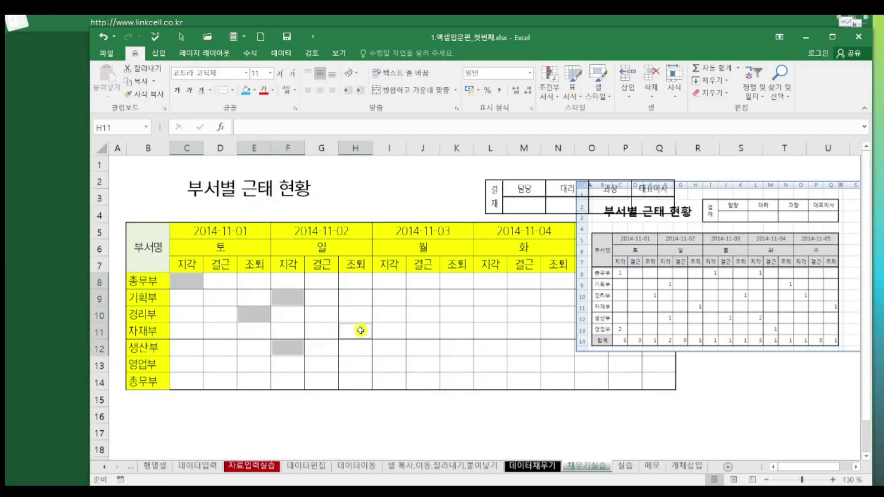
pyautogui.keyDown('ctrl'); pyautogui.click(395, 282); pyautogui.keyUp('ctrl')
pyautogui.keyDown('ctrl'); pyautogui.click(416, 344); pyautogui.keyUp('ctrl')
pyautogui.keyDown('ctrl'); pyautogui.click(498, 280); pyautogui.keyUp('ctrl')
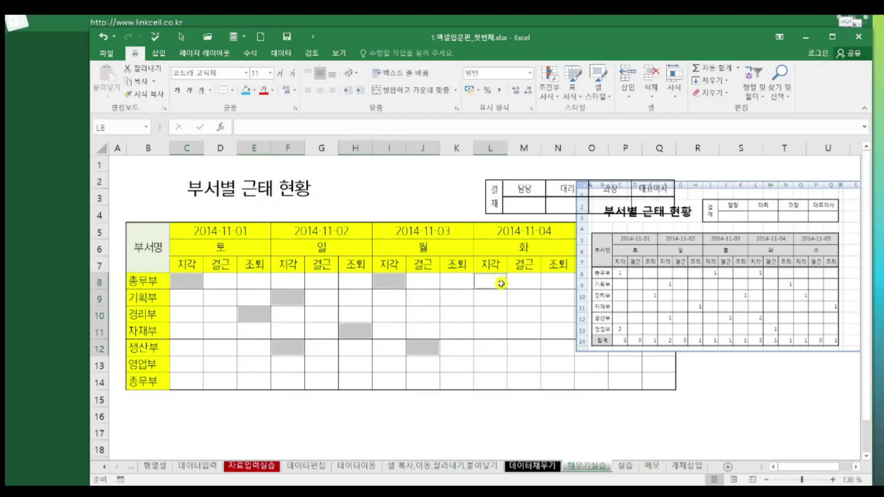
pyautogui.keyDown('ctrl'); pyautogui.click(520, 330); pyautogui.keyUp('ctrl')
pyautogui.keyDown('ctrl'); pyautogui.click(553, 345); pyautogui.keyUp('ctrl')
pyautogui.keyDown('ctrl'); pyautogui.click(556, 280); pyautogui.keyUp('ctrl')
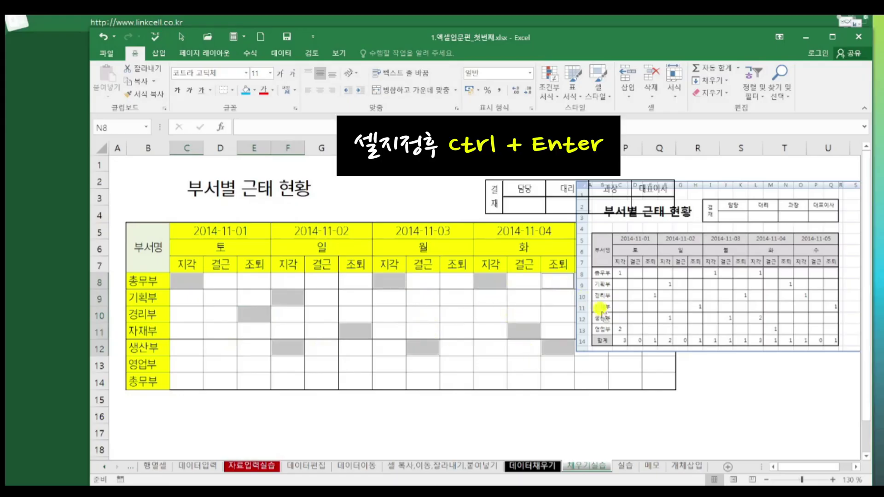
pyautogui.write('1')
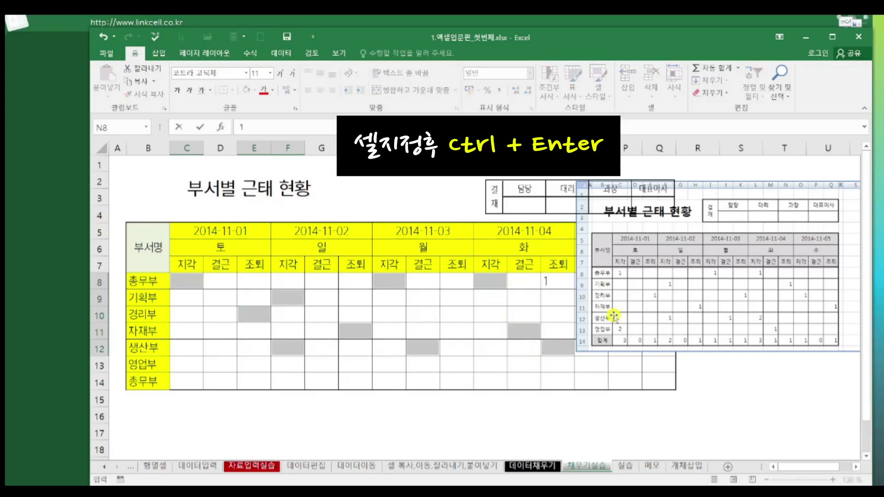
pyautogui.hotkey('ctrl', 'Return')
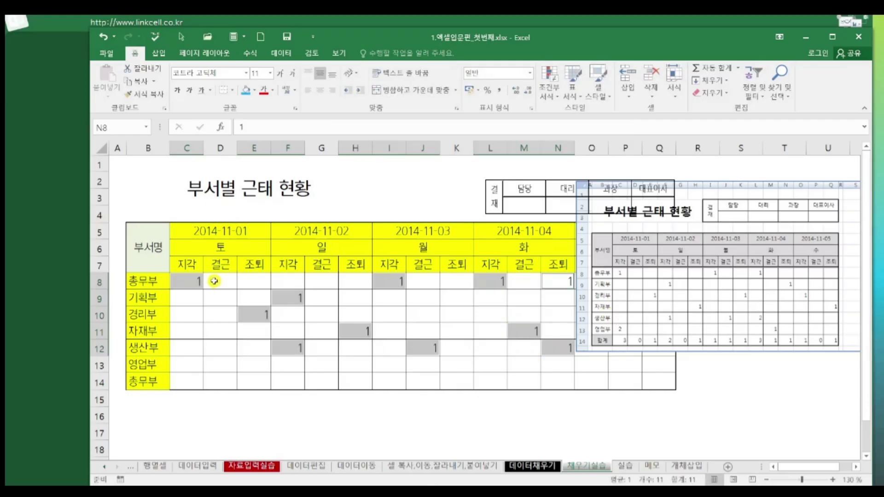
pyautogui.click(389, 314)
pyautogui.click(103, 37)
# Enter 1 in C8 and copy it into E10 and H8.
pyautogui.click(193, 297)
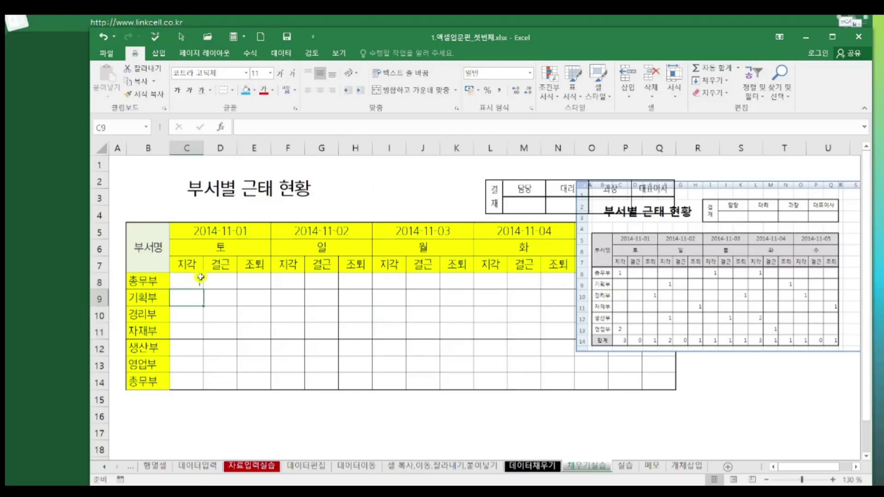
pyautogui.click(186, 282)
pyautogui.hotkey('ctrl', 'c')
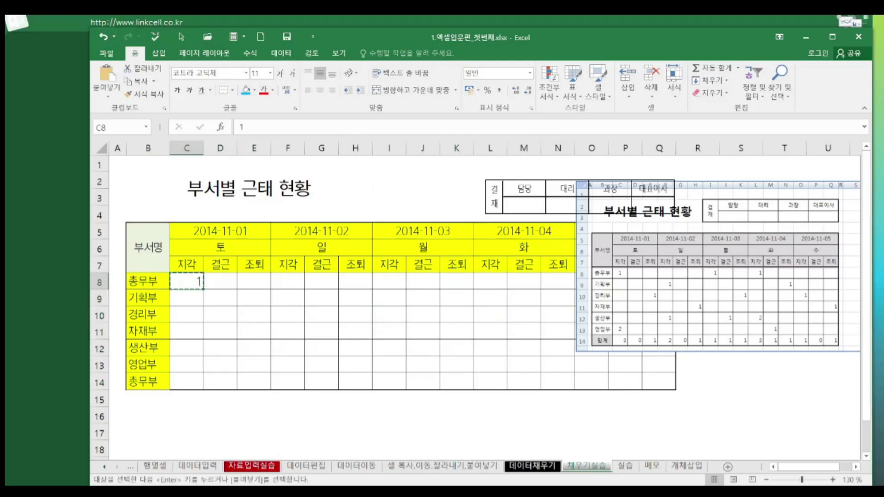
pyautogui.click(262, 315)
pyautogui.hotkey('ctrl', 'v')
pyautogui.click(351, 282)
pyautogui.hotkey('ctrl', 'v')
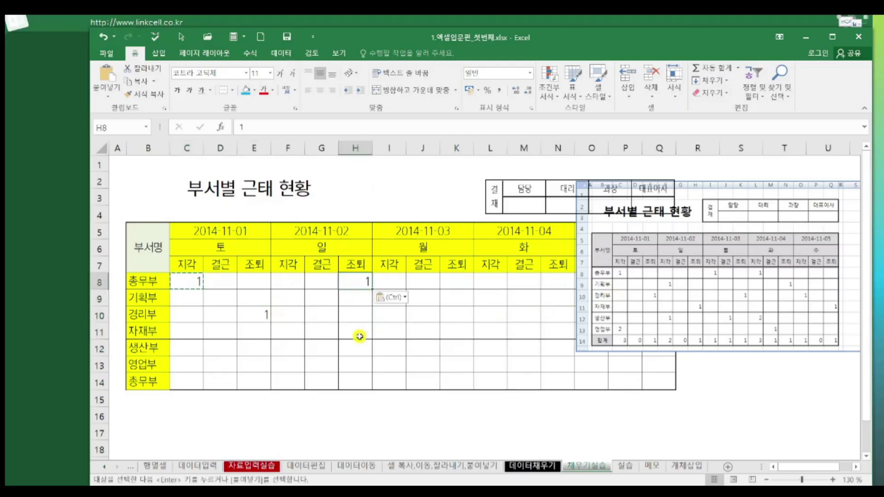
# Paste the copied 1 into cells H11, G10, J9 and J12.
pyautogui.click(357, 332)
pyautogui.hotkey('ctrl', 'v')
pyautogui.click(316, 311)
pyautogui.hotkey('ctrl', 'v')
pyautogui.click(435, 297)
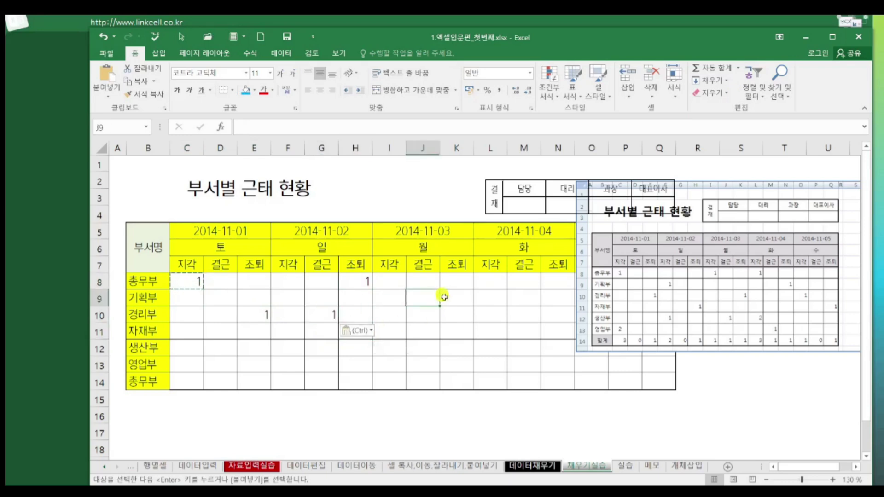
pyautogui.hotkey('ctrl', 'v')
pyautogui.click(427, 340)
pyautogui.hotkey('ctrl', 'v')
# Remove the reference picture from the attendance sheet and open the 실습 sheet.
pyautogui.moveTo(644, 262); pyautogui.dragTo(532, 306)
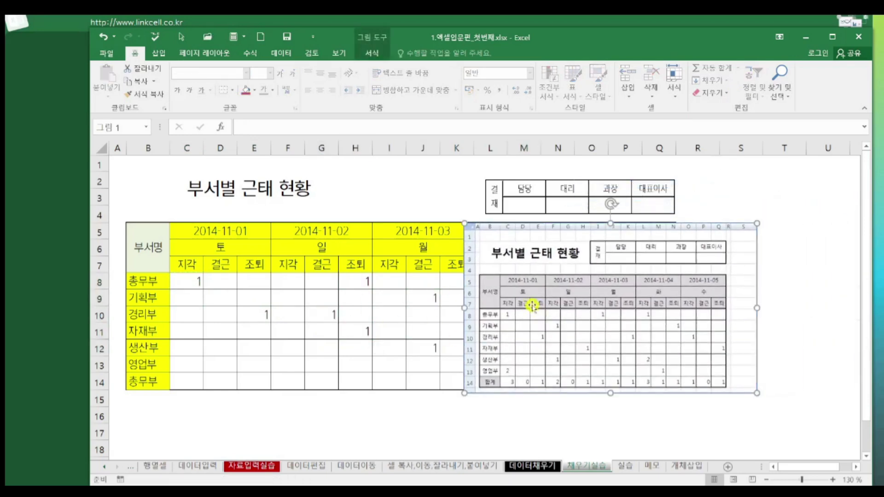
pyautogui.press('Delete')
pyautogui.click(625, 465)
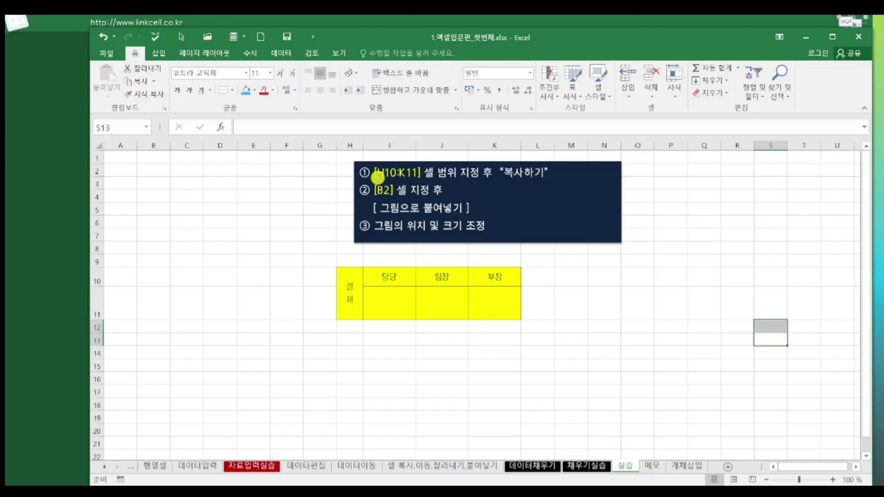
# Copy the yellow 결재 approval table in H10:K11.
pyautogui.click(377, 175)
pyautogui.click(350, 283)
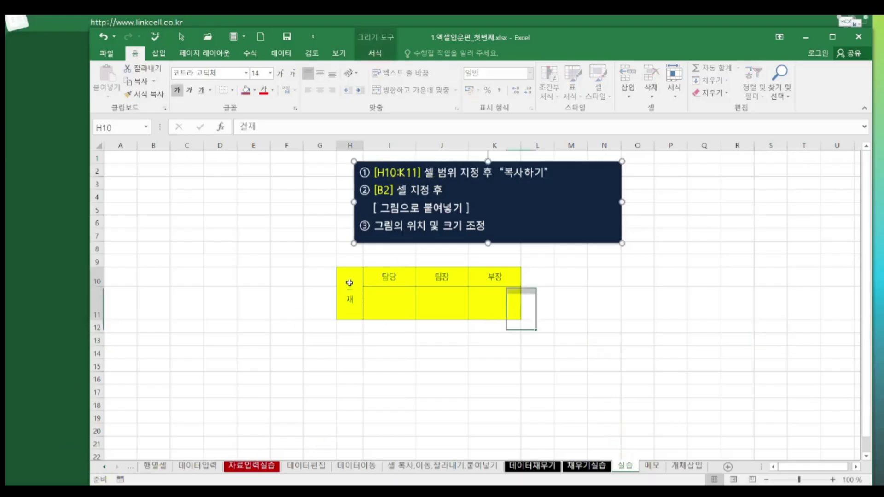
pyautogui.moveTo(350, 283); pyautogui.dragTo(504, 279)
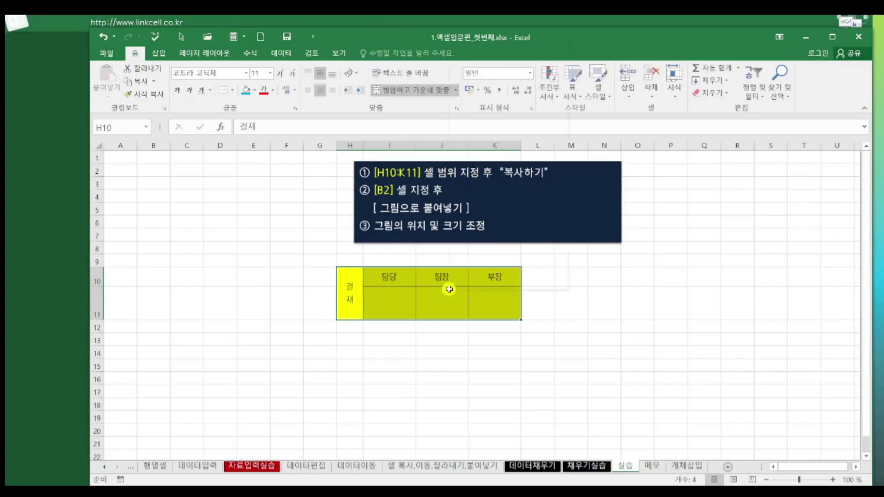
pyautogui.rightClick(449, 289)
pyautogui.click(468, 53)
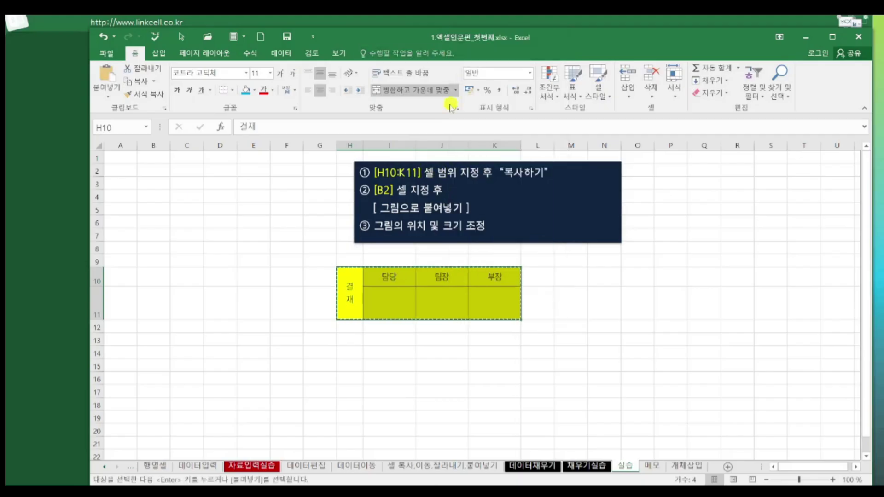
# Paste the copied approval table at B2 as a picture.
pyautogui.click(153, 170)
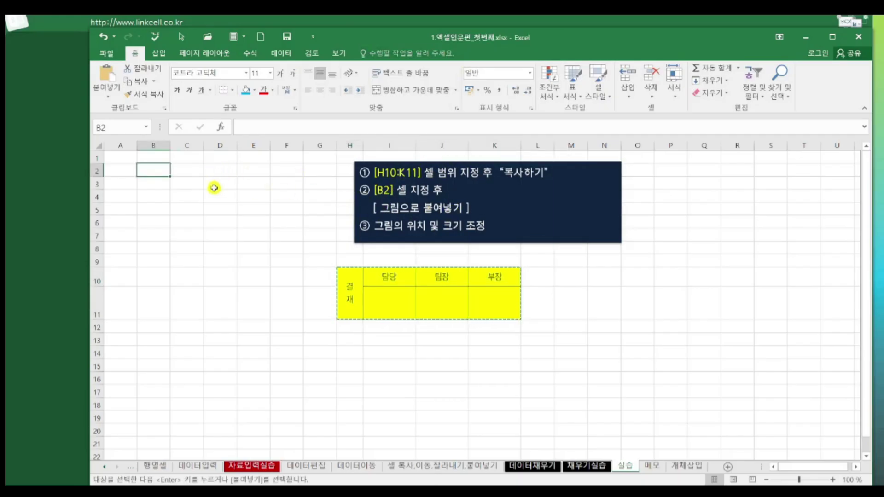
pyautogui.rightClick(161, 170)
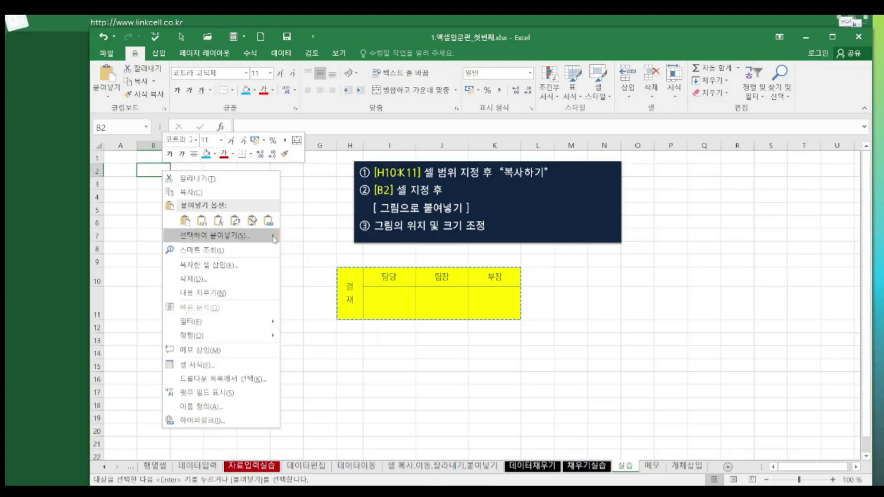
pyautogui.moveTo(273, 238)
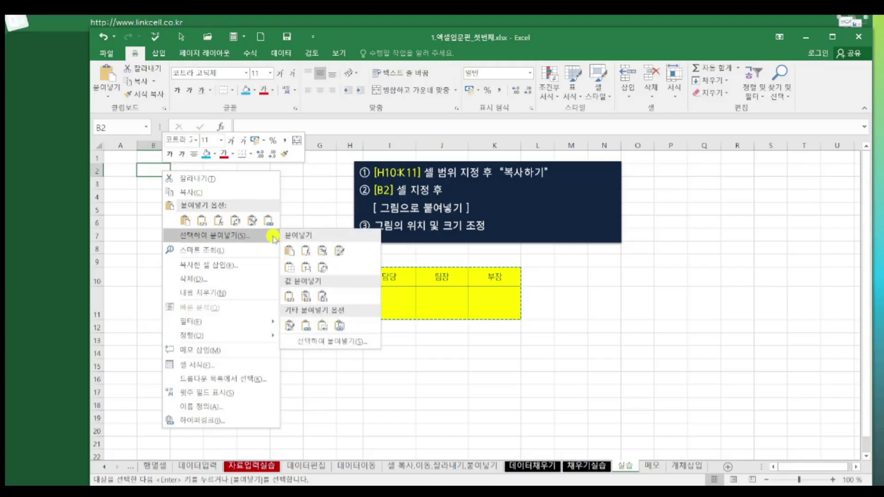
pyautogui.click(324, 326)
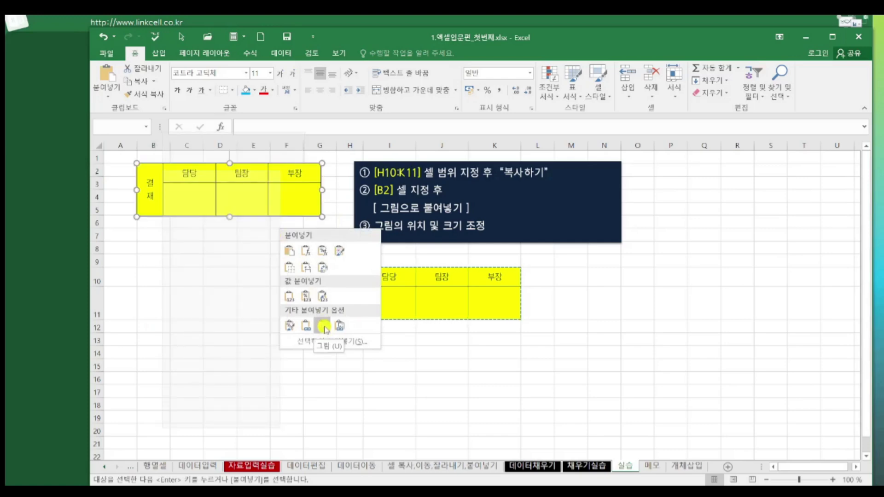
pyautogui.click(284, 301)
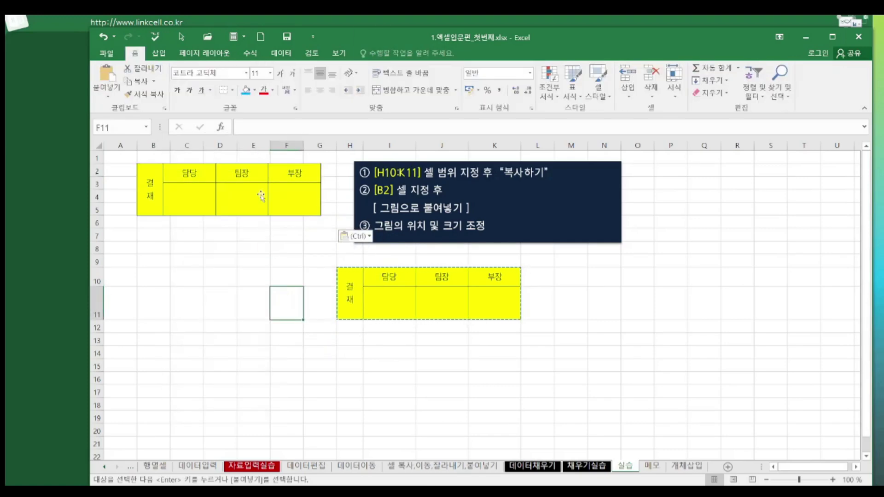
pyautogui.click(260, 193)
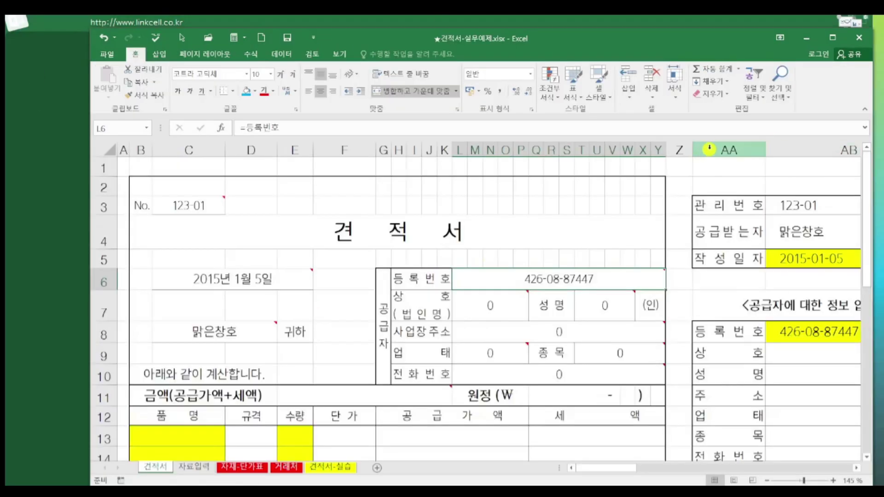
# Hide columns AA to AJ on the 견적서 sheet and mark out the blank area M2:Y3 for the approval table.
pyautogui.moveTo(709, 149); pyautogui.dragTo(670, 149)
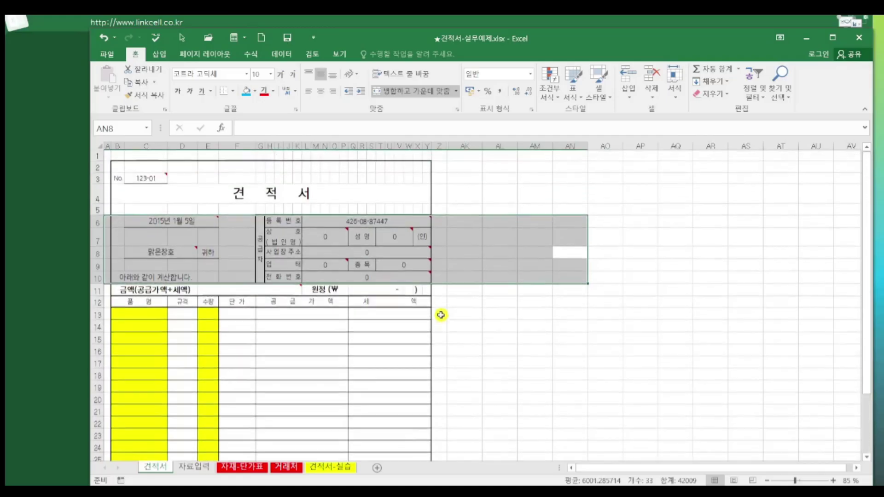
pyautogui.click(352, 167)
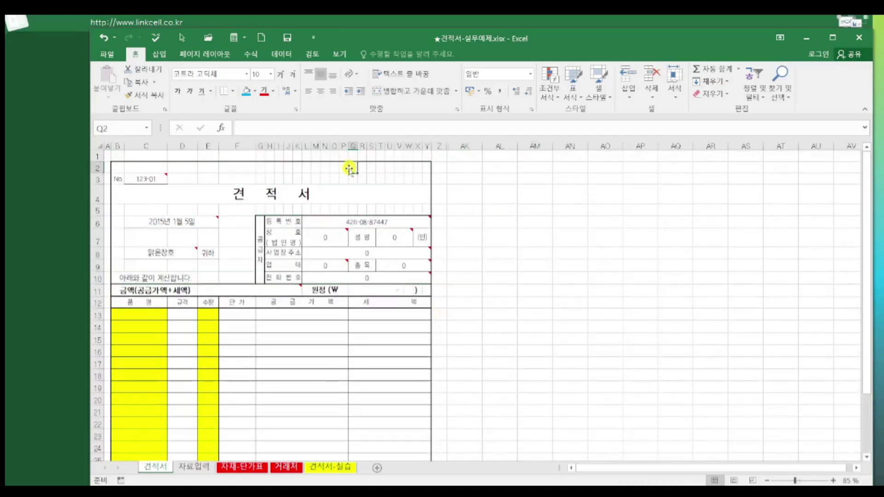
pyautogui.click(317, 167)
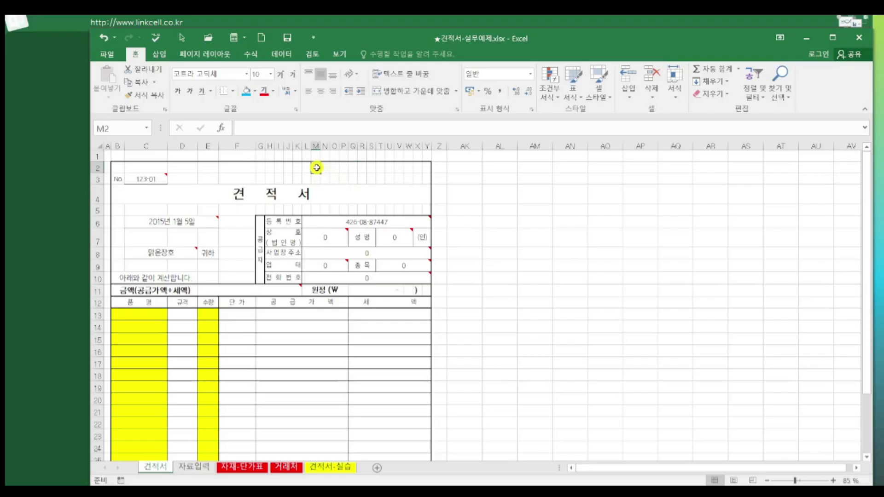
pyautogui.moveTo(317, 167); pyautogui.dragTo(429, 177)
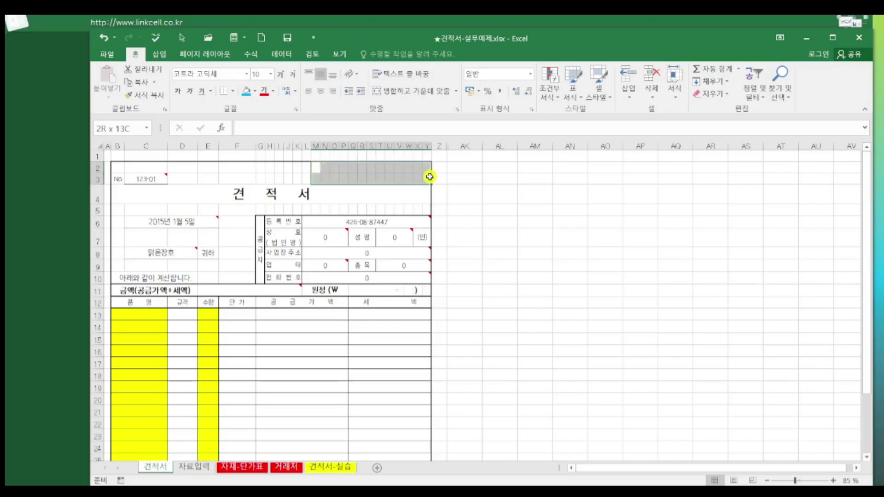
pyautogui.click(335, 178)
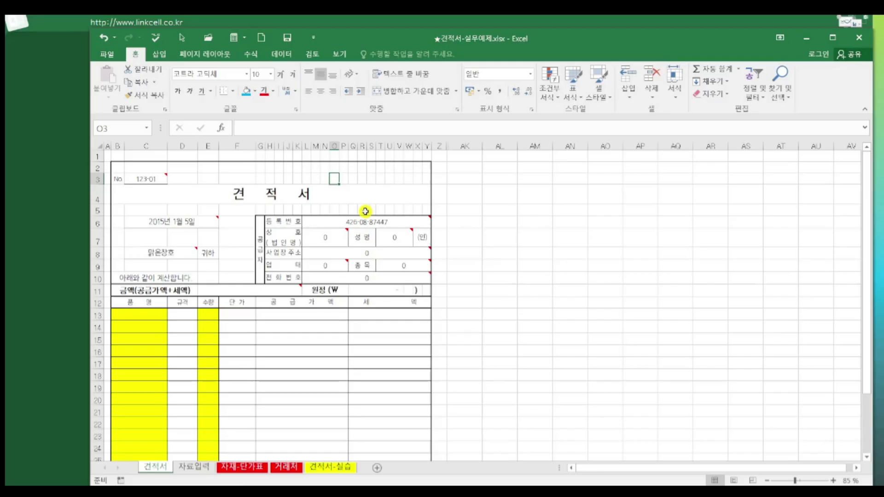
# Copy the yellow approval table H10:K11 from the practice workbook's 실습 sheet and return to the estimate workbook.
pyautogui.click(806, 37)
pyautogui.moveTo(140, 198); pyautogui.dragTo(136, 194)
pyautogui.moveTo(349, 284); pyautogui.dragTo(487, 280)
pyautogui.rightClick(476, 285)
pyautogui.rightClick(487, 281)
pyautogui.click(519, 45)
pyautogui.hotkey('alt', 'Tab')
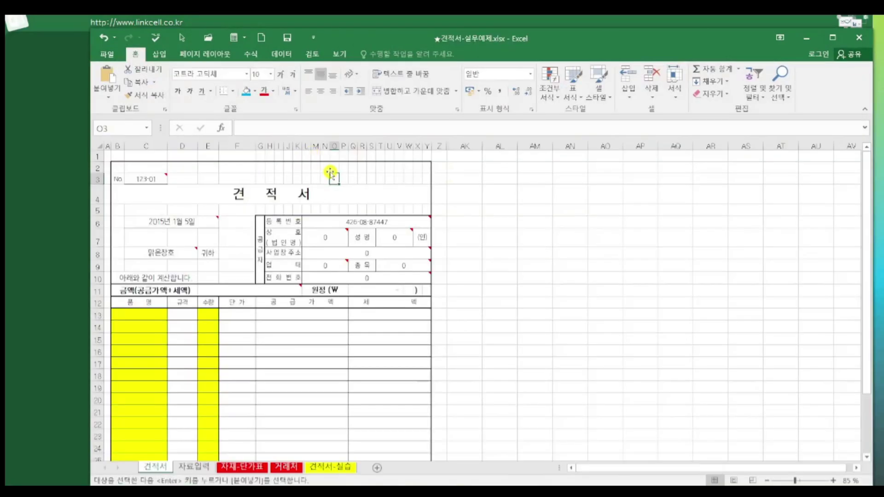
# Paste the copied approval table as a picture at cell O2 of the estimate form.
pyautogui.rightClick(337, 169)
pyautogui.moveTo(453, 235)
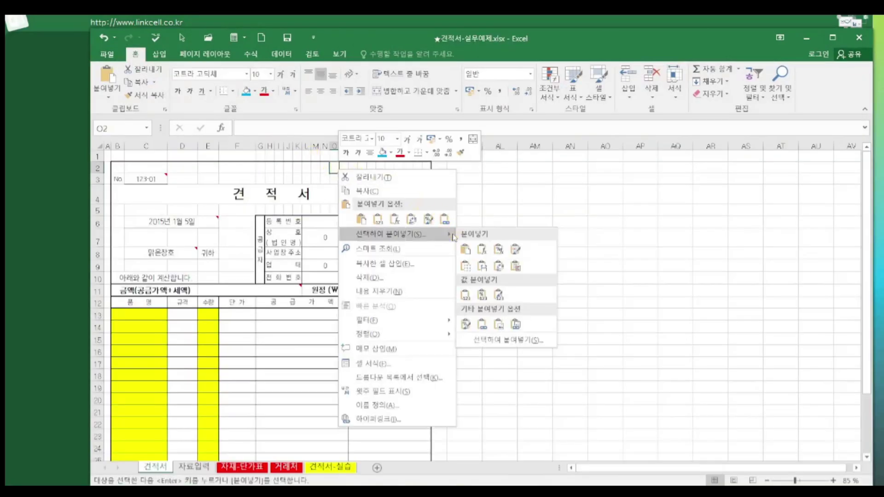
pyautogui.click(500, 325)
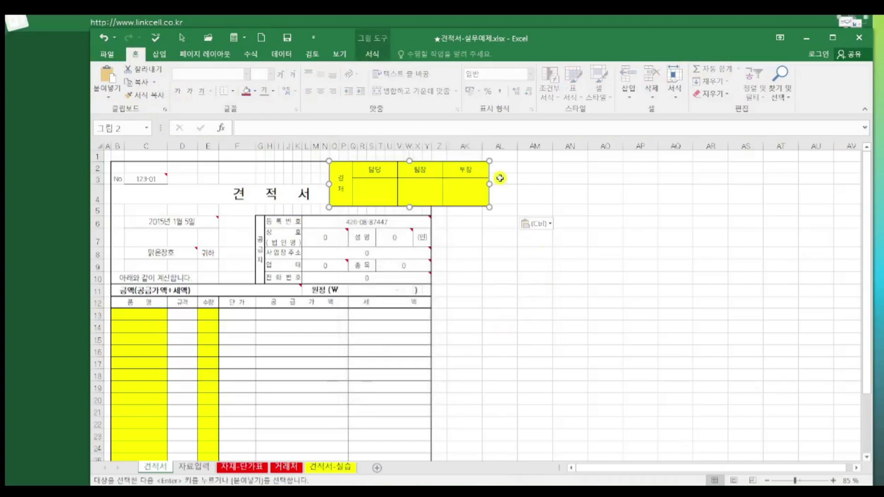
# Shrink the approval picture and fit it inside the form's border, spanning columns N to Y above the supplier details.
pyautogui.scroll(2, 588, 221)
pyautogui.moveTo(620, 229); pyautogui.dragTo(529, 203)
pyautogui.click(605, 203)
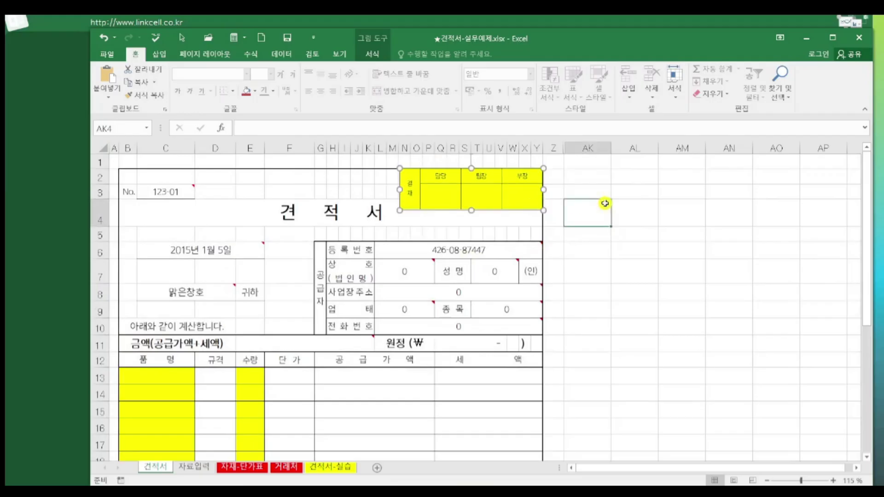
pyautogui.click(455, 193)
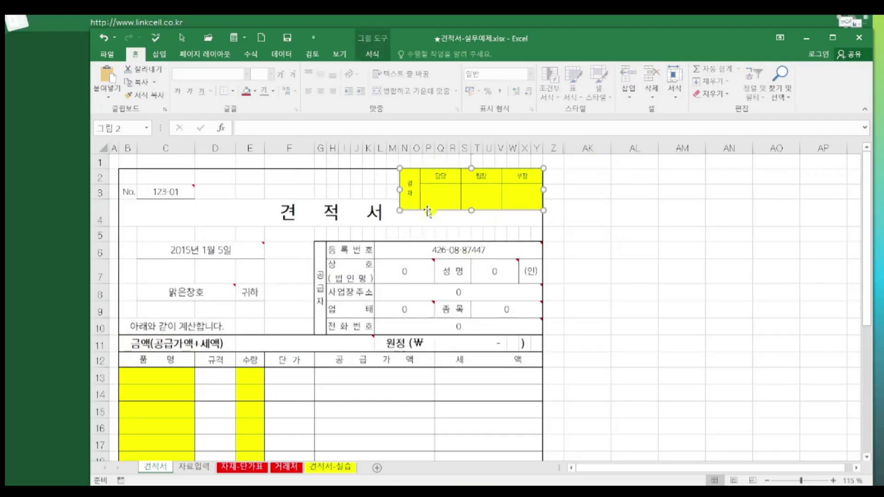
pyautogui.click(317, 192)
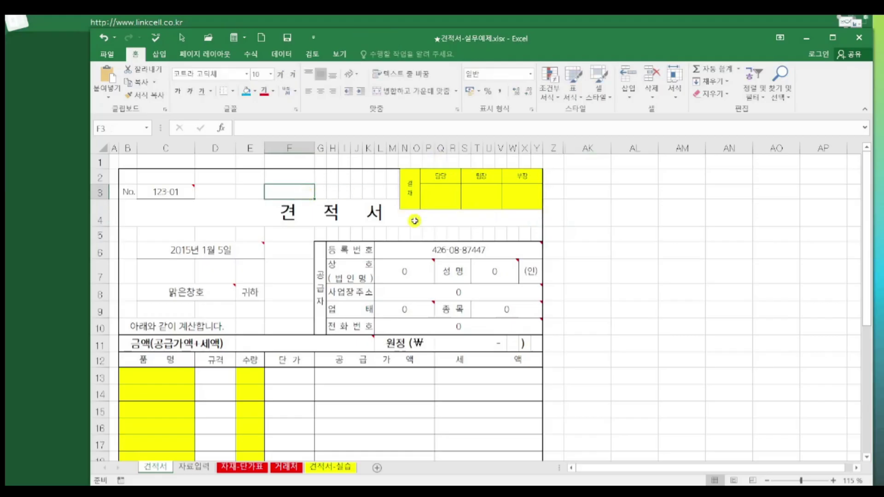
pyautogui.click(414, 220)
pyautogui.click(629, 258)
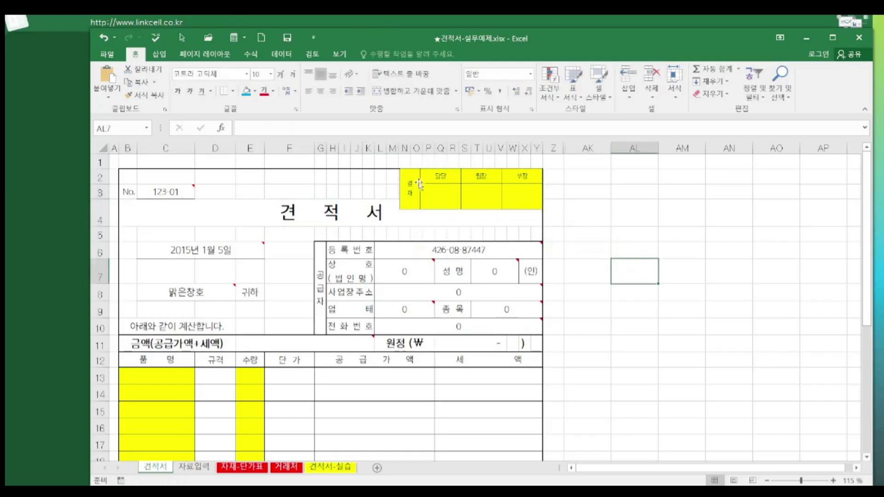
pyautogui.click(587, 192)
pyautogui.click(477, 197)
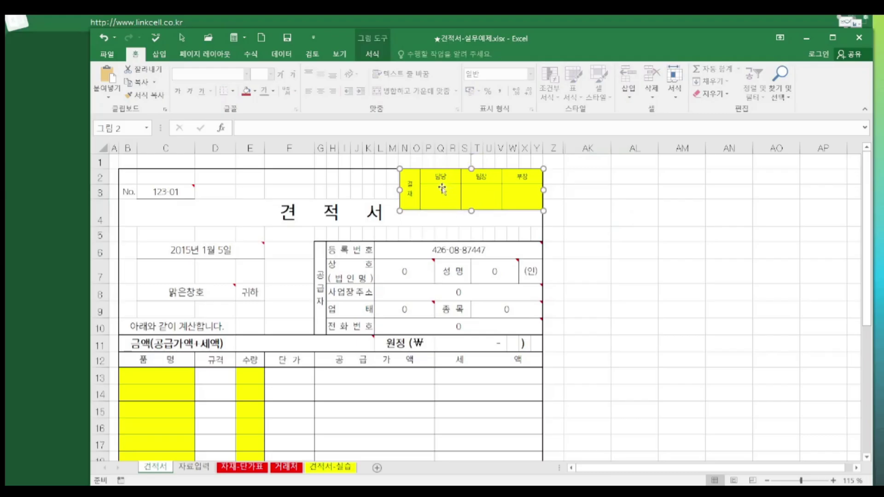
# Switch back to the practice workbook, enlarge the approval picture on the 실습 sheet to 3.54 × 12.3 cm and reposition it.
pyautogui.click(809, 39)
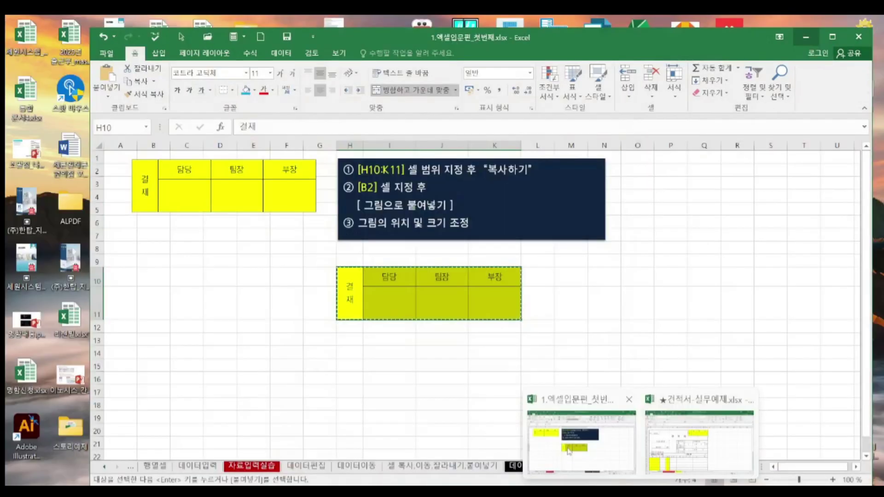
pyautogui.click(314, 201)
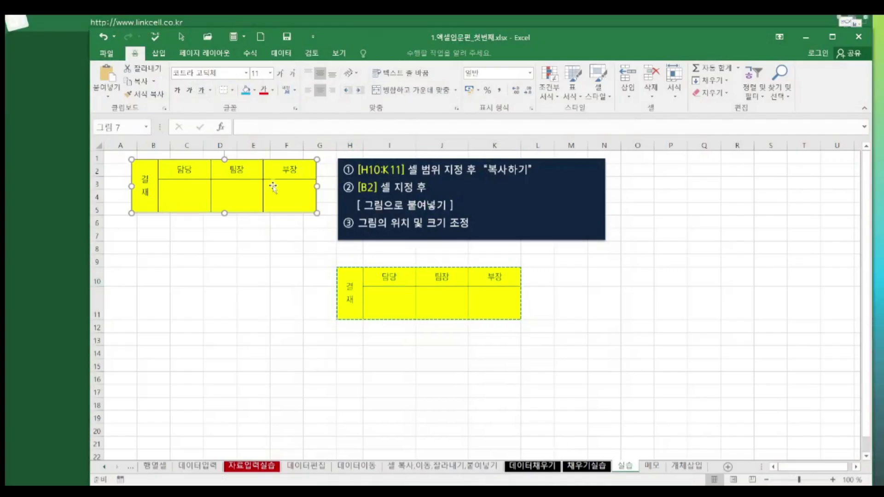
pyautogui.moveTo(315, 210); pyautogui.dragTo(398, 240)
pyautogui.moveTo(283, 193); pyautogui.dragTo(294, 188)
pyautogui.click(378, 49)
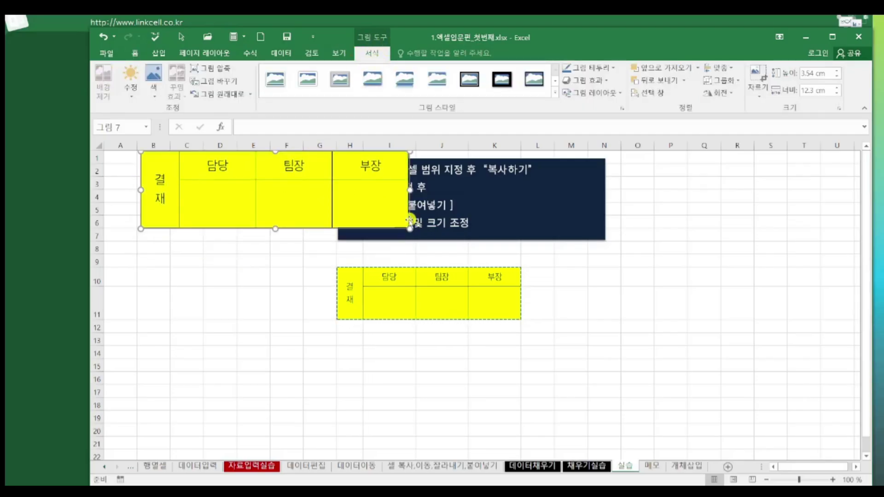
pyautogui.click(671, 195)
# Open the 메모 sheet and move the instruction box beside the 오리엔테이션 일정표 table, reviewing the required memo text.
pyautogui.click(656, 466)
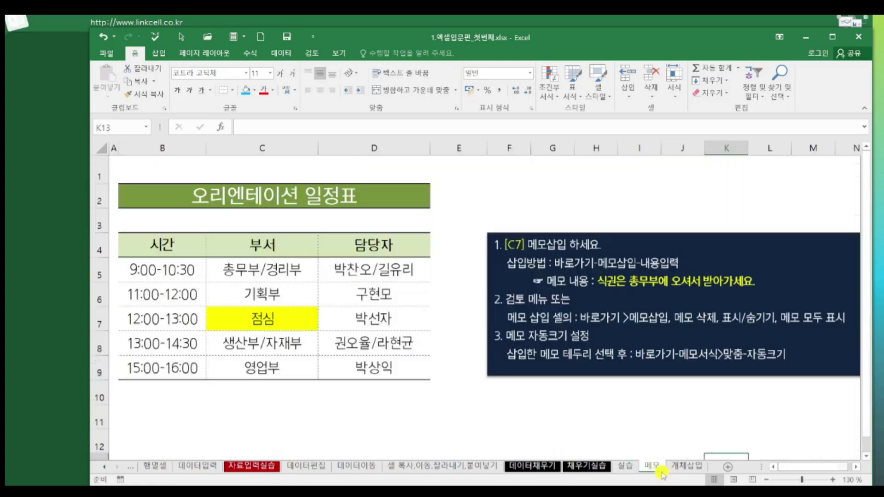
pyautogui.click(725, 417)
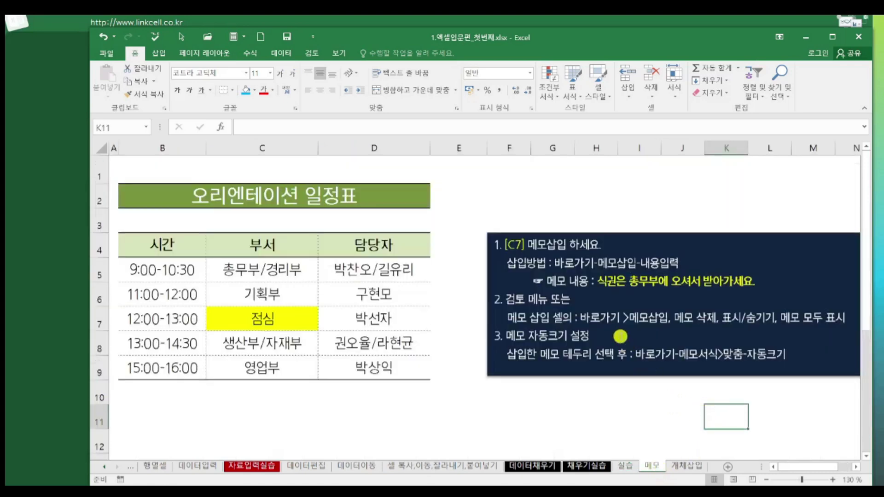
pyautogui.moveTo(610, 373); pyautogui.dragTo(555, 323)
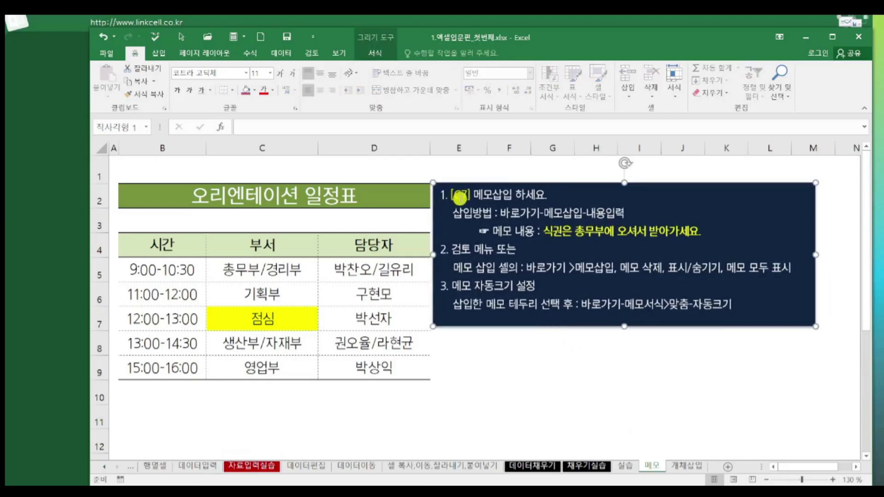
pyautogui.click(451, 202)
pyautogui.moveTo(452, 199); pyautogui.dragTo(548, 195)
pyautogui.moveTo(543, 231); pyautogui.dragTo(704, 235)
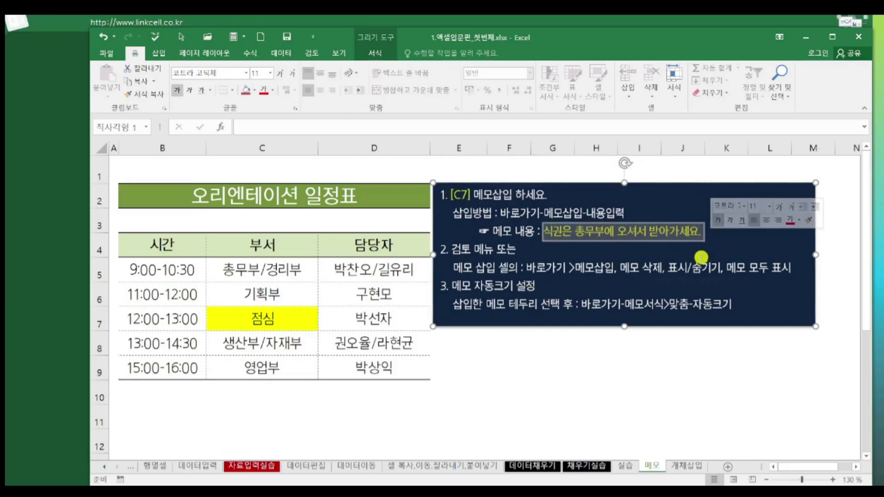
# Insert a memo on cell C7, replacing the default author name with "식권은 총무부에 오셔서 받아가세요.".
pyautogui.click(289, 320)
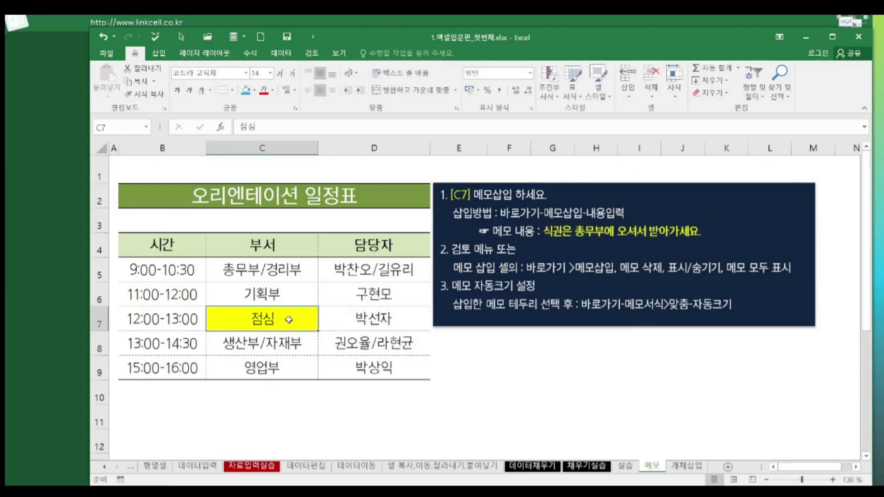
pyautogui.rightClick(289, 321)
pyautogui.click(351, 244)
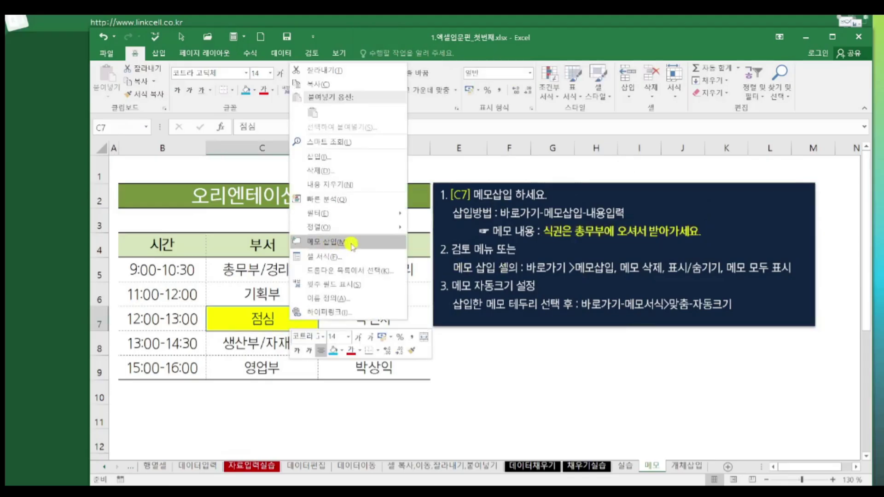
pyautogui.click(352, 243)
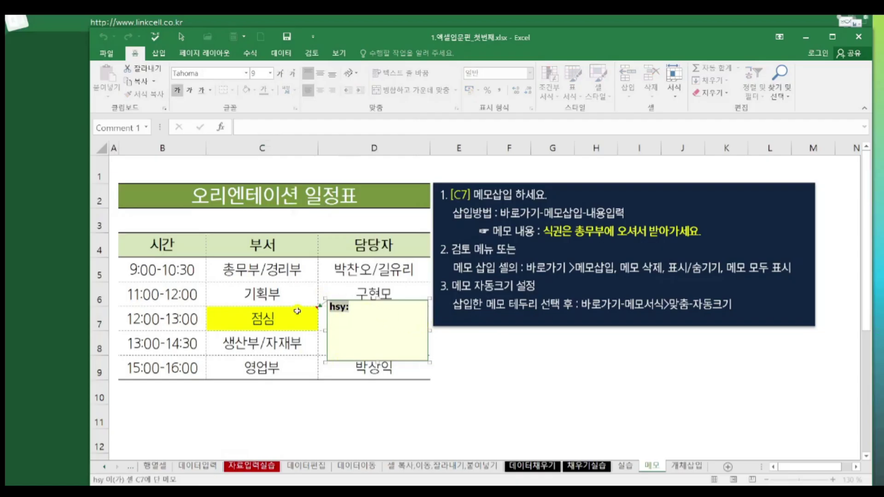
pyautogui.press('BackSpace')
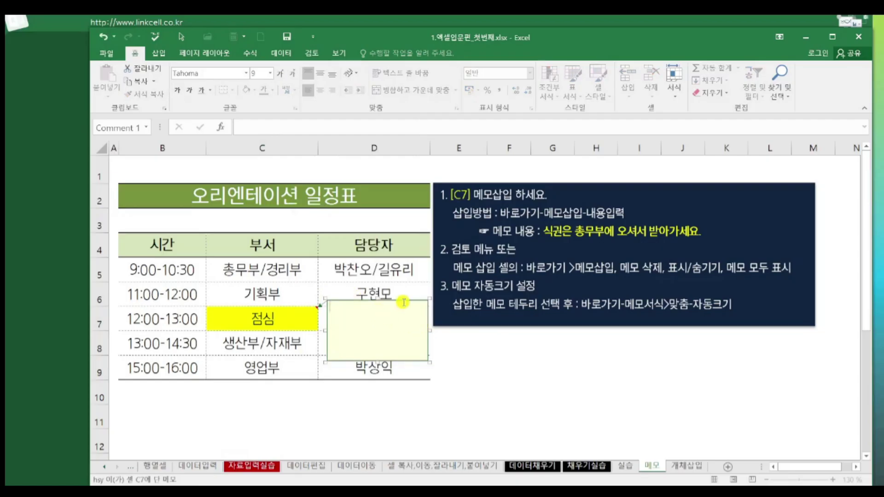
pyautogui.write('식권은 총무부에 오셔서 받아가세요.')
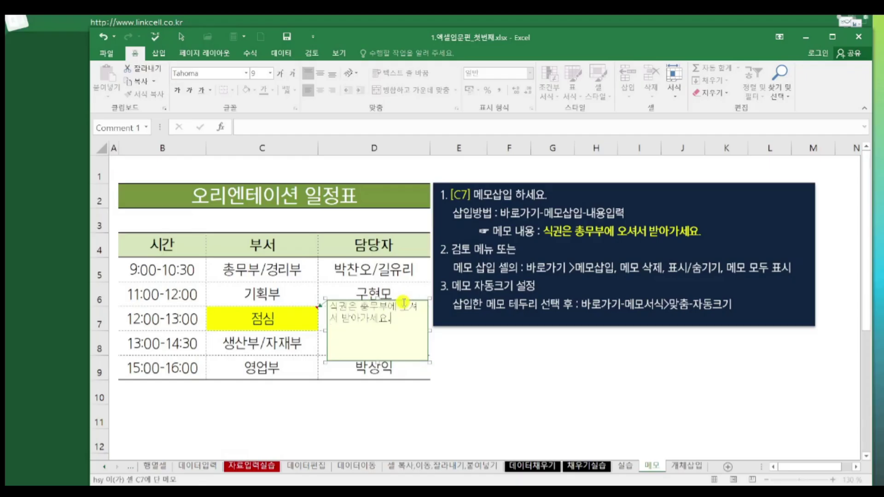
pyautogui.click(306, 279)
pyautogui.click(314, 329)
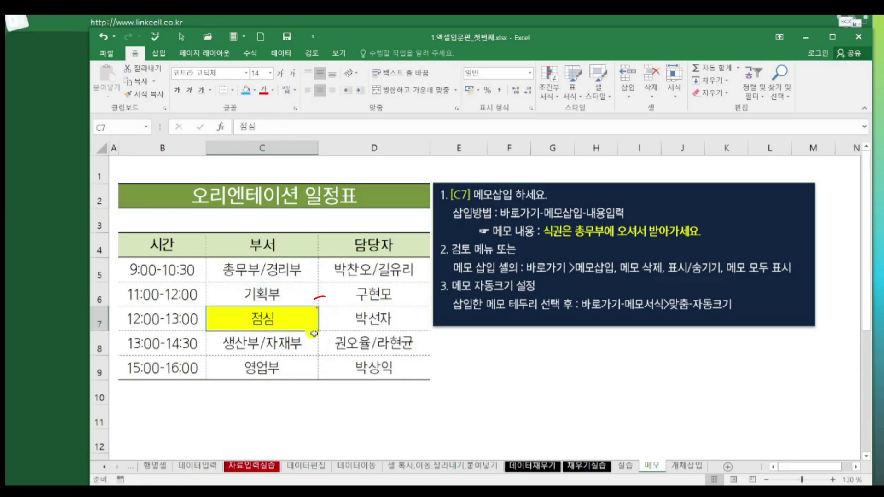
# Edit the memo on C7 and shrink its box to fit the two lines of text.
pyautogui.scroll(6, 293, 364)
pyautogui.moveTo(459, 218)
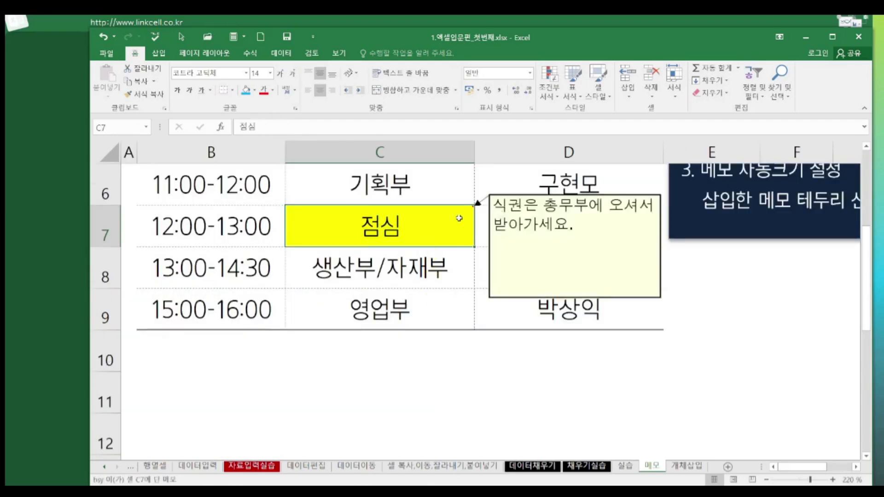
pyautogui.click(510, 273)
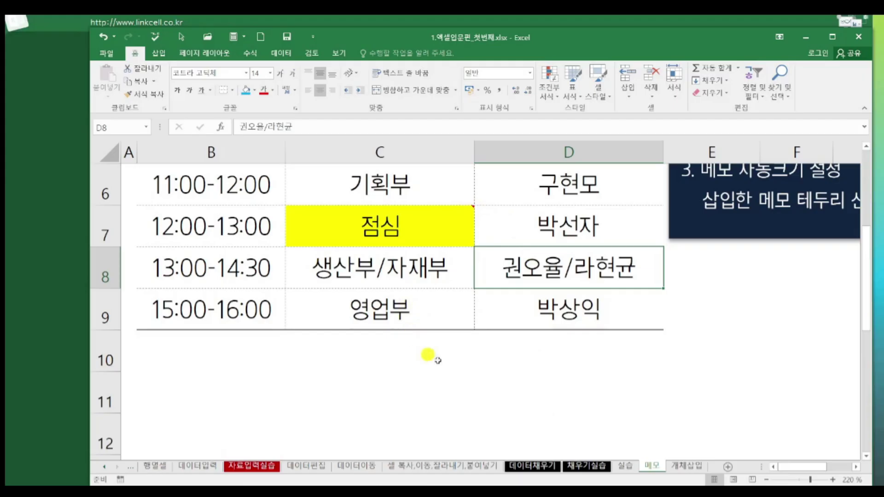
pyautogui.click(447, 215)
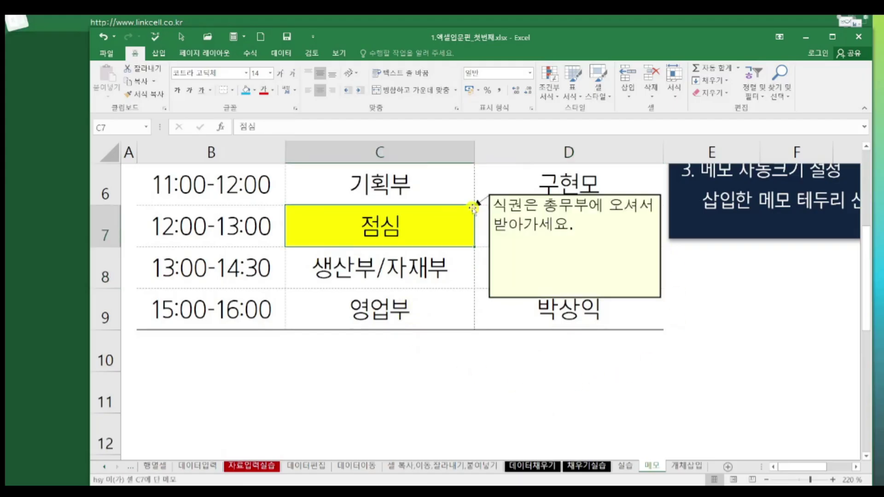
pyautogui.rightClick(364, 219)
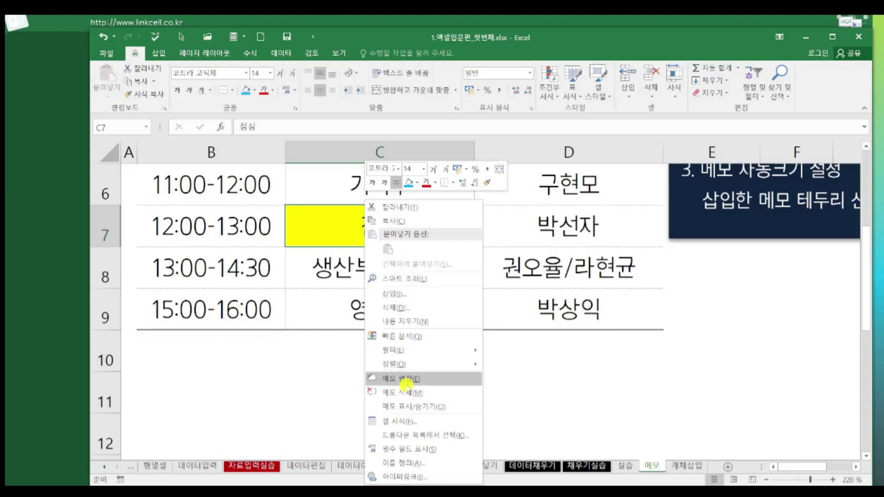
pyautogui.click(405, 379)
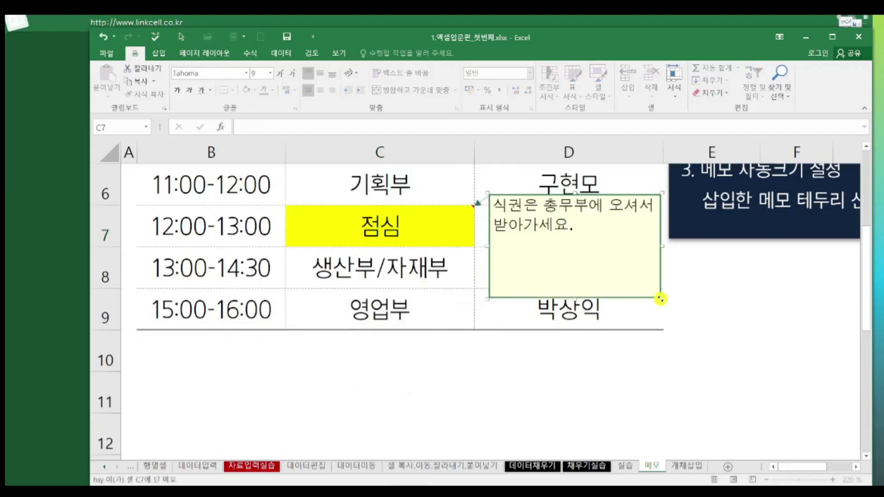
pyautogui.moveTo(660, 299); pyautogui.dragTo(647, 237)
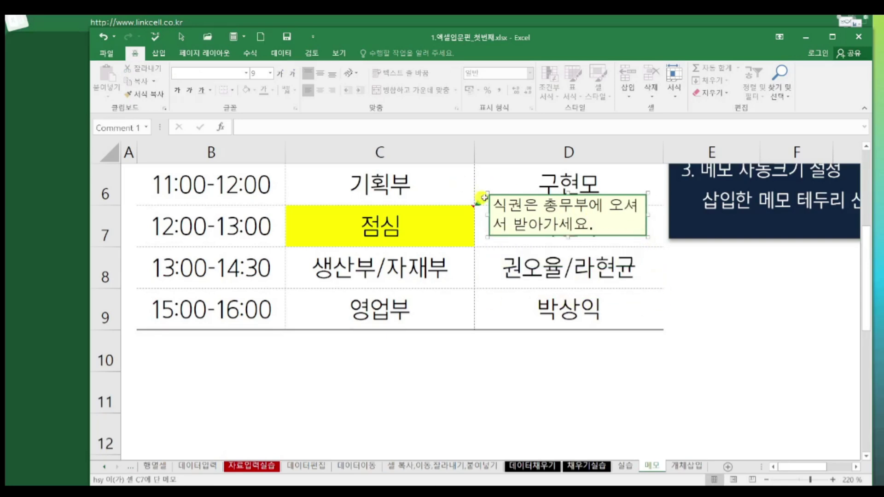
# Open the whole-box format settings of the memo on C7, go through its margin and size options, and apply them.
pyautogui.click(500, 192)
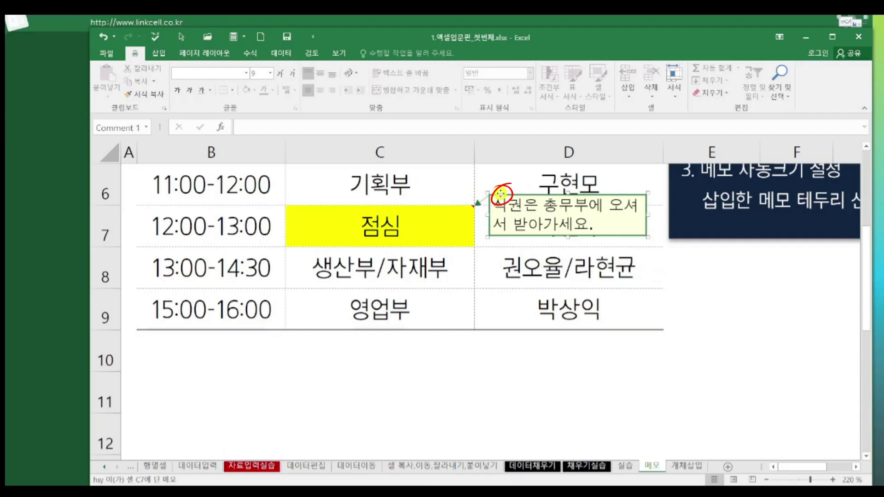
pyautogui.rightClick(501, 194)
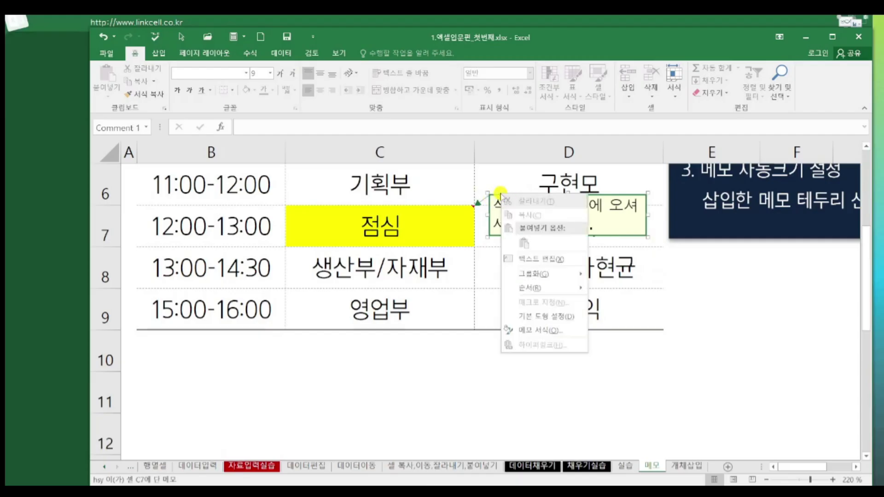
pyautogui.click(547, 331)
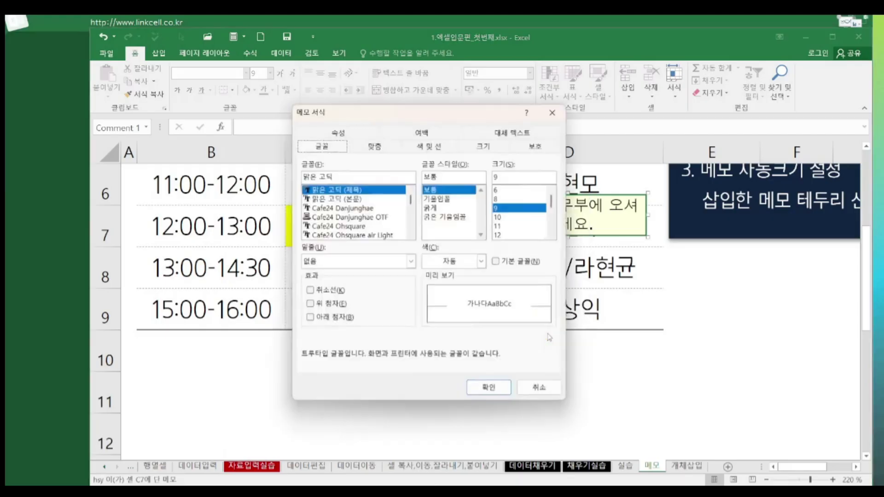
pyautogui.moveTo(420, 113); pyautogui.dragTo(304, 86)
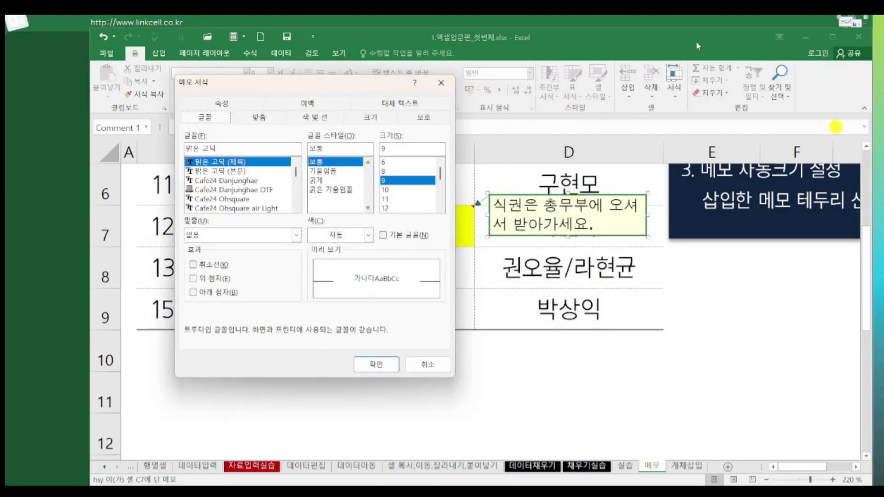
pyautogui.click(263, 119)
pyautogui.click(308, 104)
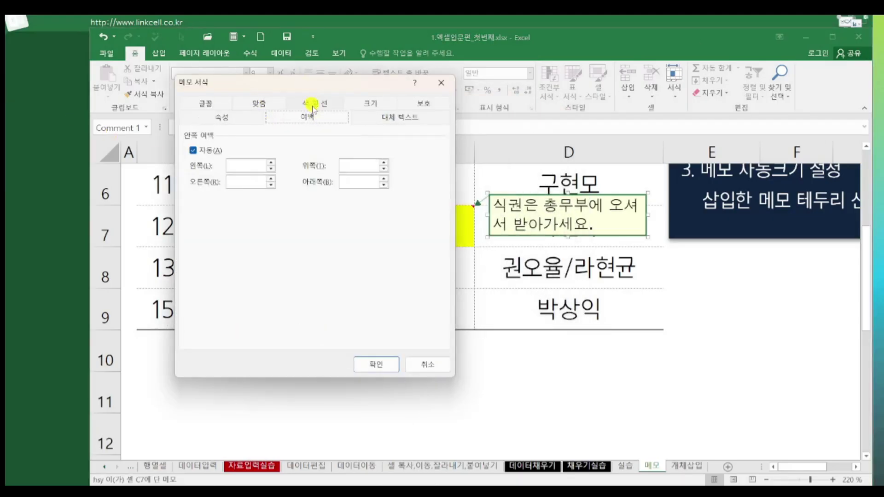
pyautogui.click(372, 104)
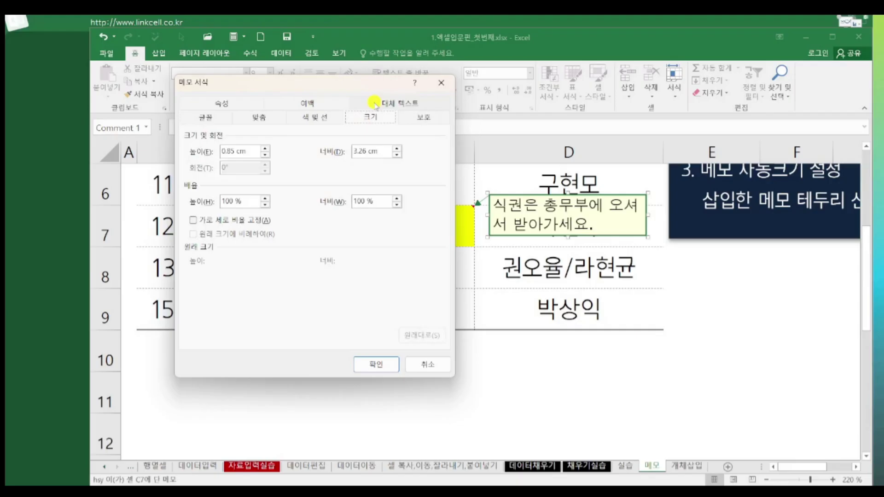
pyautogui.click(217, 117)
pyautogui.press('Return')
pyautogui.click(424, 214)
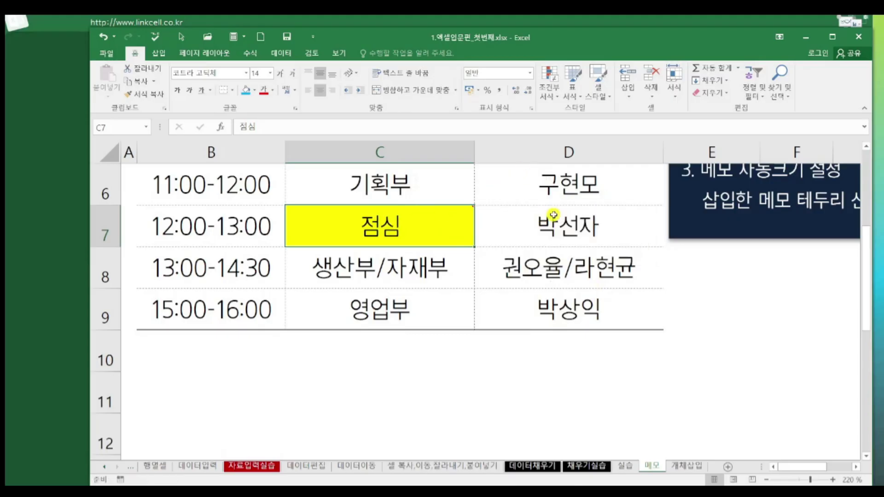
pyautogui.moveTo(429, 219)
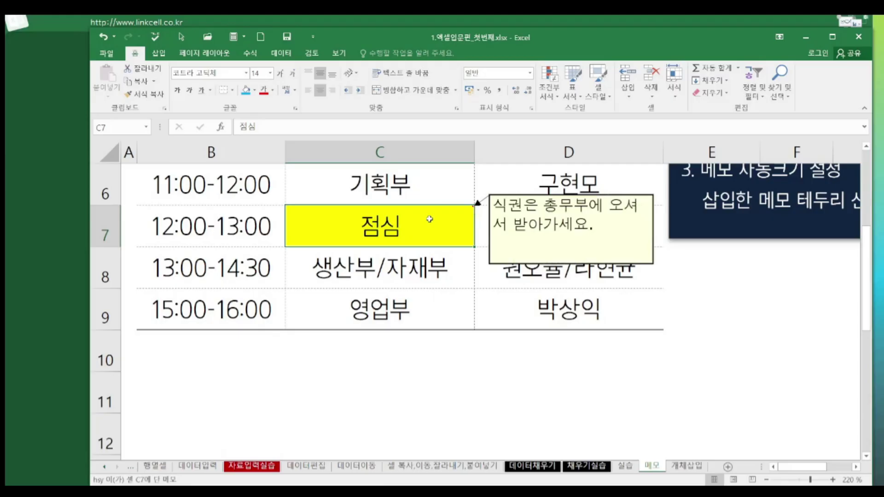
# Open the format settings for the selected text "가세요" in the C7 memo to view the font-only options, and close them unchanged.
pyautogui.moveTo(543, 225); pyautogui.dragTo(593, 224)
pyautogui.rightClick(569, 228)
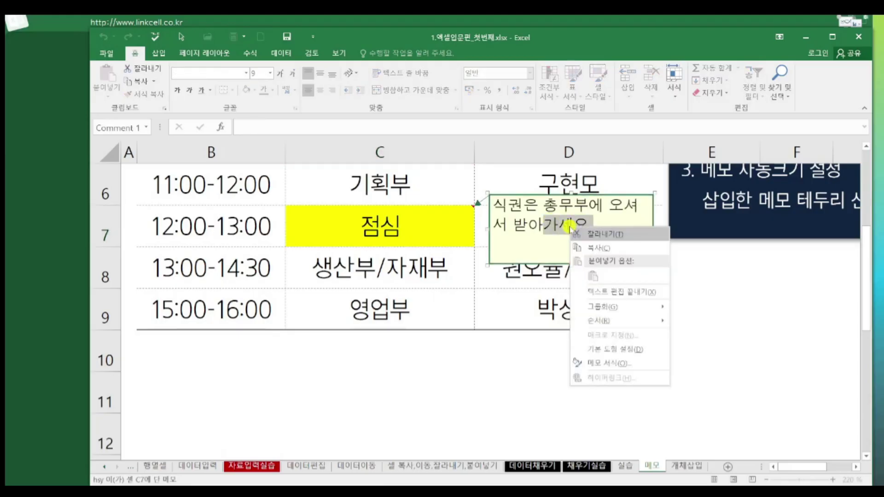
pyautogui.click(592, 364)
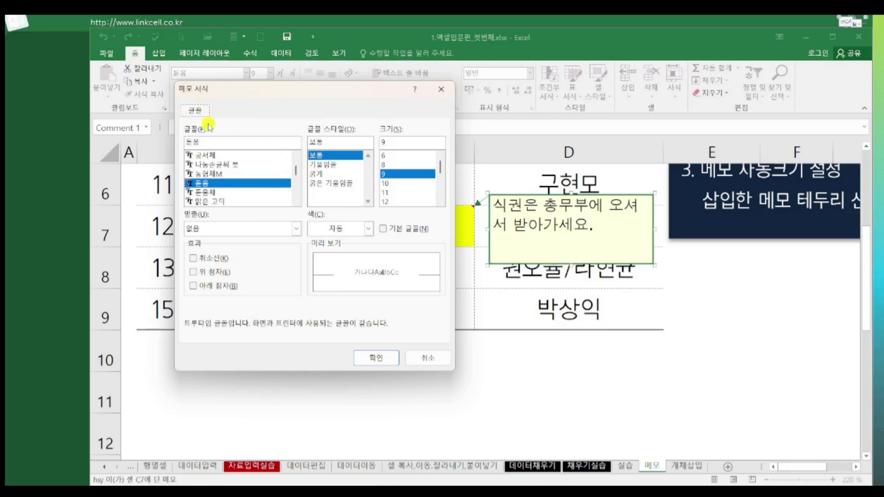
pyautogui.click(441, 90)
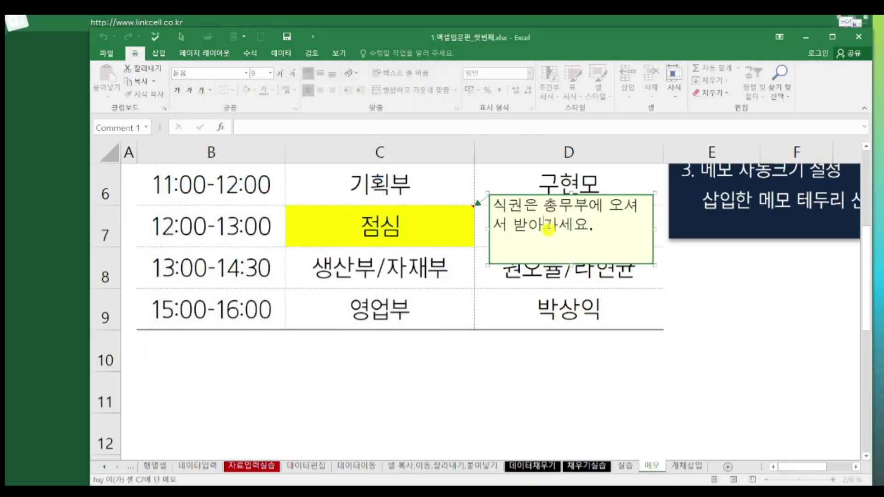
# Open the format settings for the entire C7 memo box and set its fill colour to yellow.
pyautogui.doubleClick(520, 194)
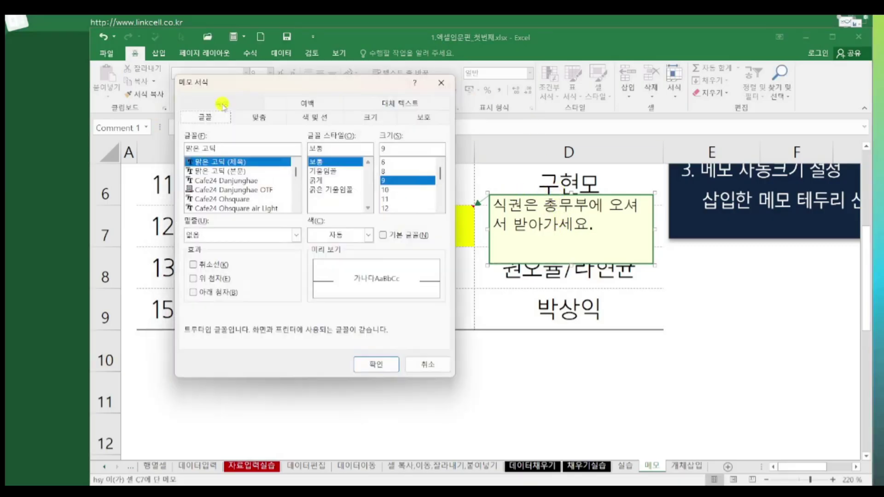
pyautogui.click(221, 117)
pyautogui.click(295, 102)
pyautogui.click(309, 104)
pyautogui.click(362, 115)
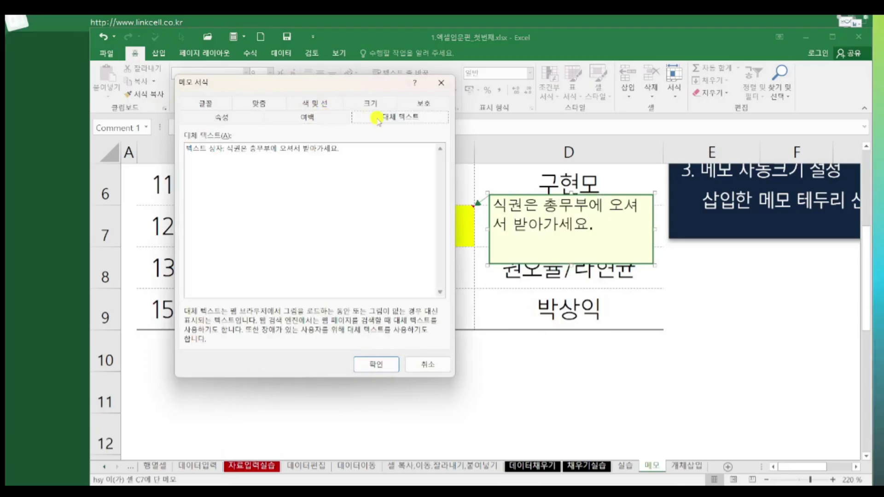
pyautogui.click(375, 105)
pyautogui.click(310, 116)
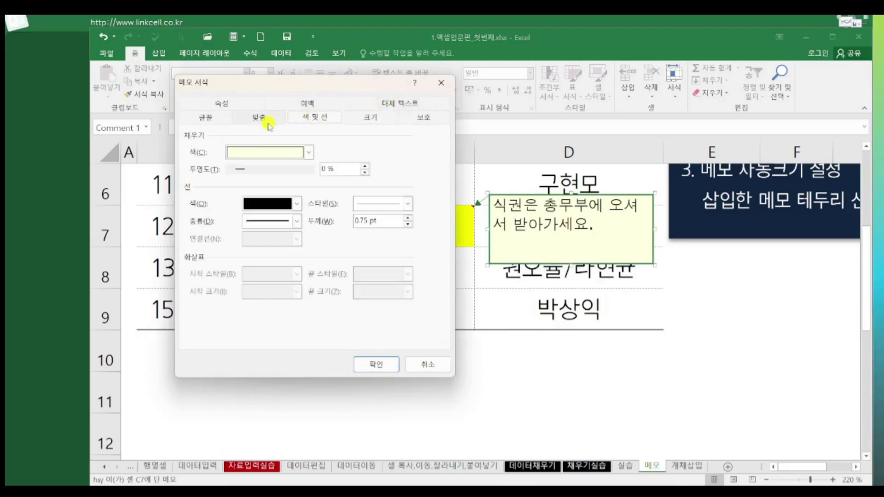
pyautogui.click(309, 153)
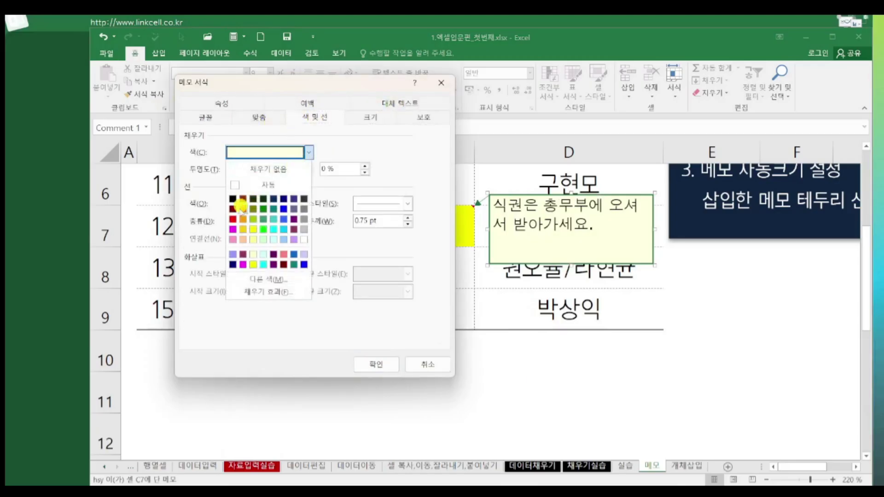
pyautogui.click(253, 230)
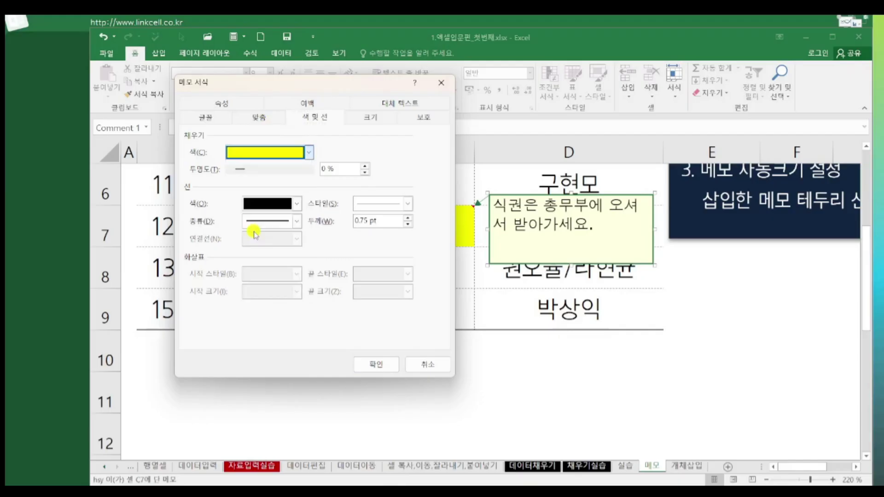
pyautogui.click(247, 124)
pyautogui.click(204, 118)
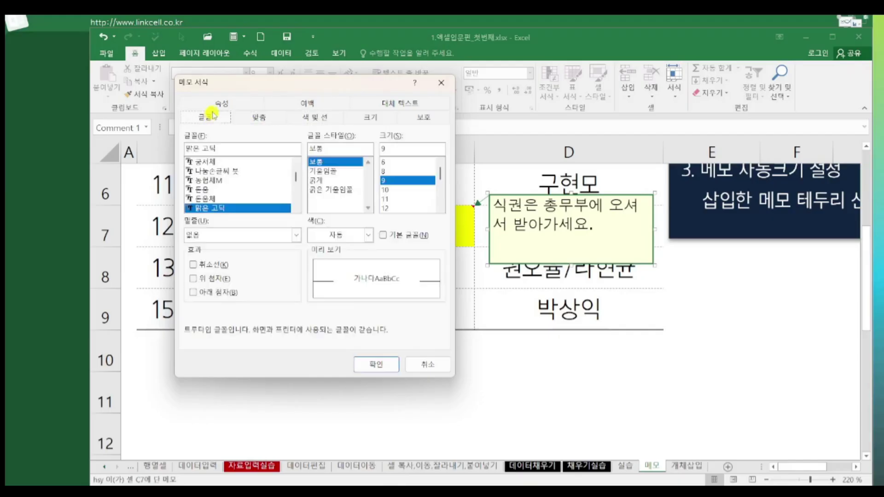
pyautogui.click(219, 105)
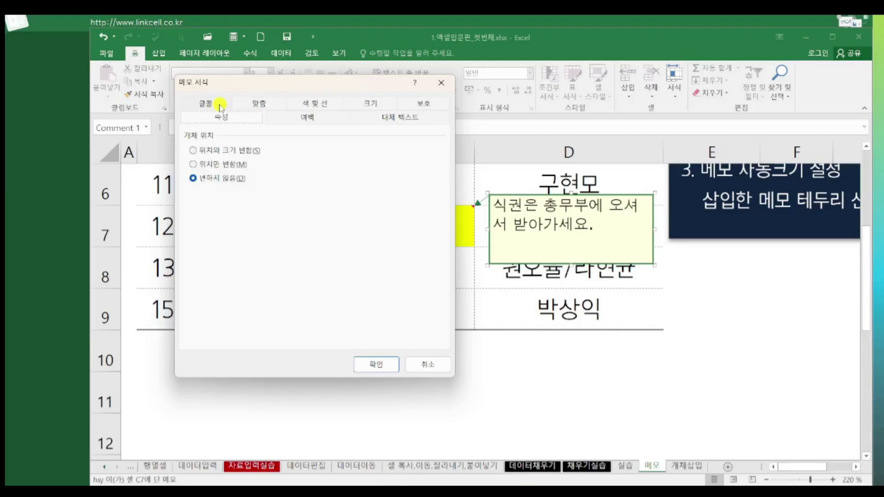
pyautogui.click(375, 364)
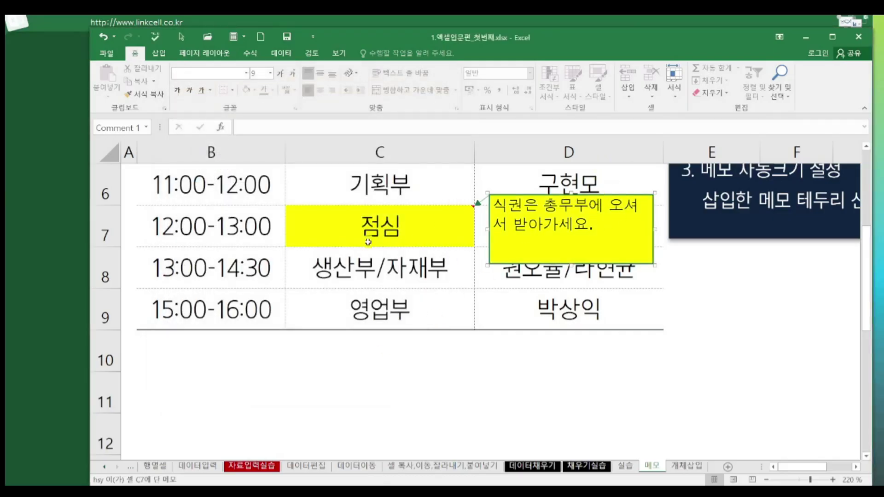
# Keep the memo on C7 permanently displayed, and select other cells to check that setting.
pyautogui.rightClick(372, 223)
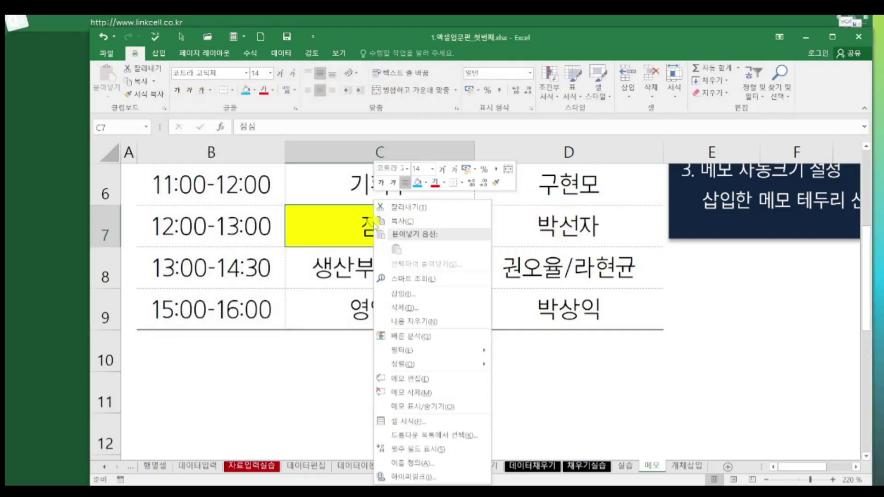
pyautogui.click(451, 407)
pyautogui.click(428, 311)
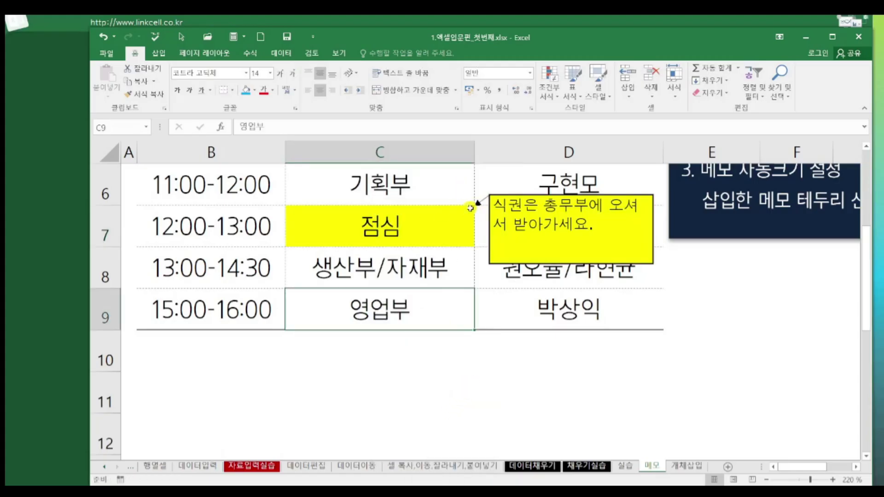
pyautogui.click(457, 221)
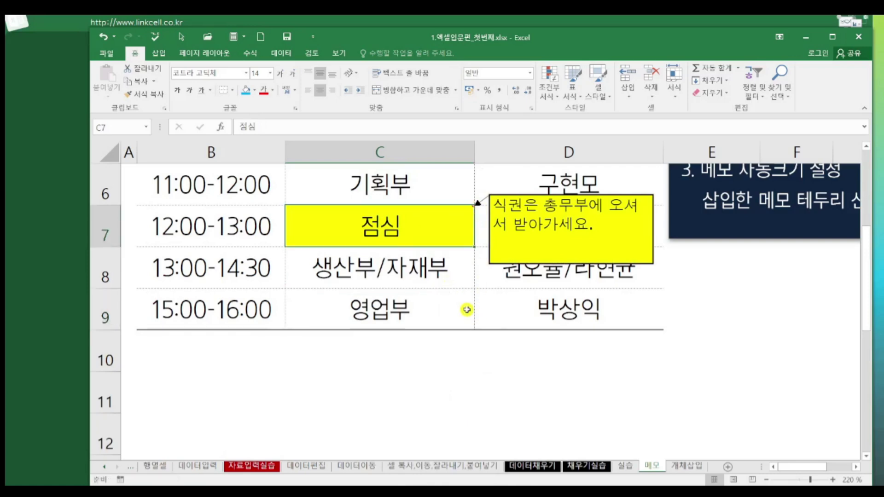
pyautogui.scroll(-3, 465, 304)
pyautogui.scroll(-3, 446, 311)
pyautogui.scroll(4, 419, 336)
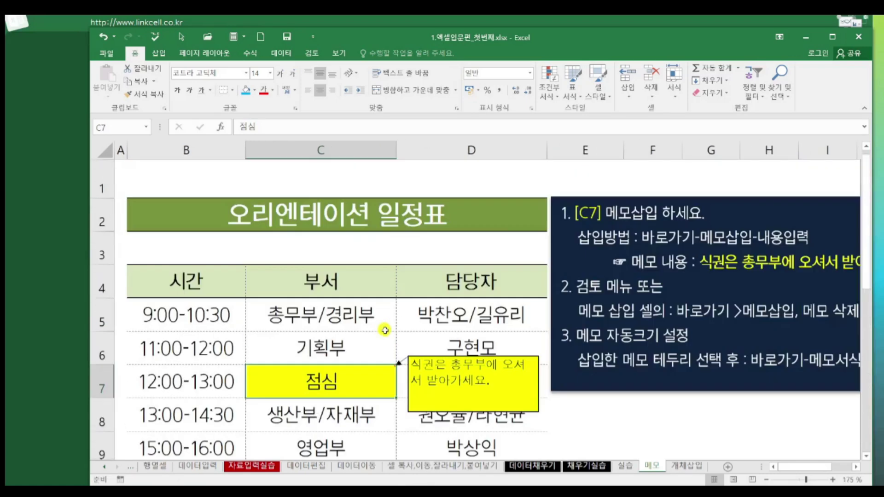
# Hide the memo on C7 and check how it displays when pointing at the cell.
pyautogui.rightClick(340, 378)
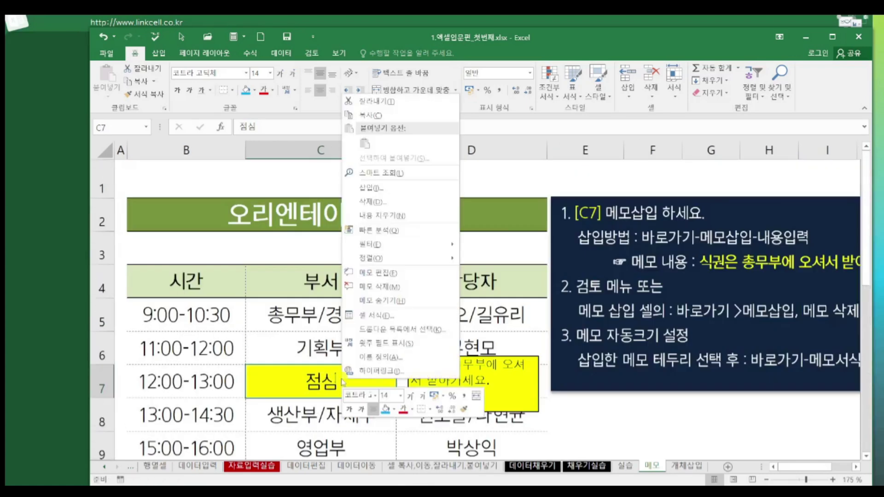
pyautogui.click(384, 304)
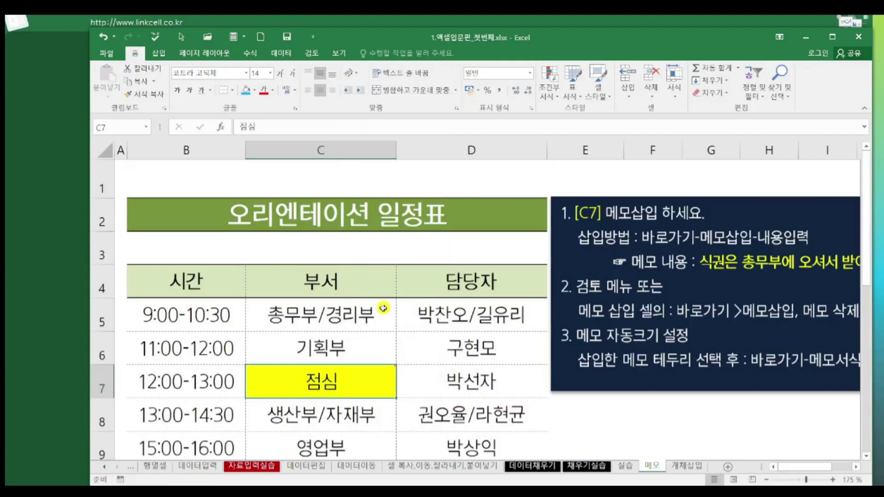
pyautogui.scroll(-1, 395, 324)
pyautogui.click(393, 330)
pyautogui.click(386, 267)
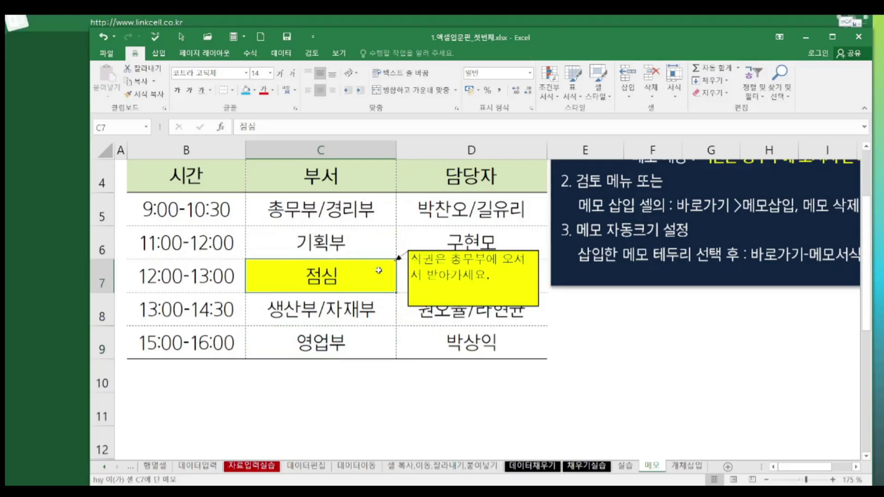
pyautogui.scroll(1, 480, 326)
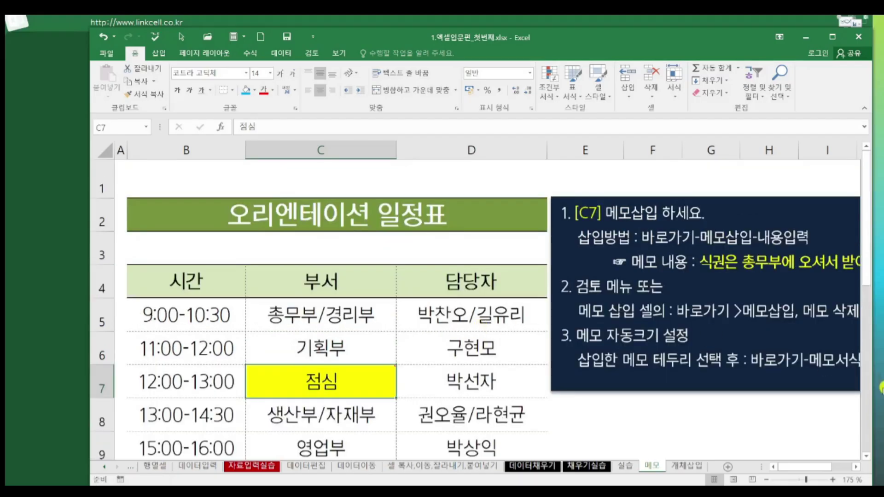
# Read the full instruction box beside the timetable, including the commands for memo display and automatic sizing.
pyautogui.moveTo(748, 415); pyautogui.dragTo(865, 416)
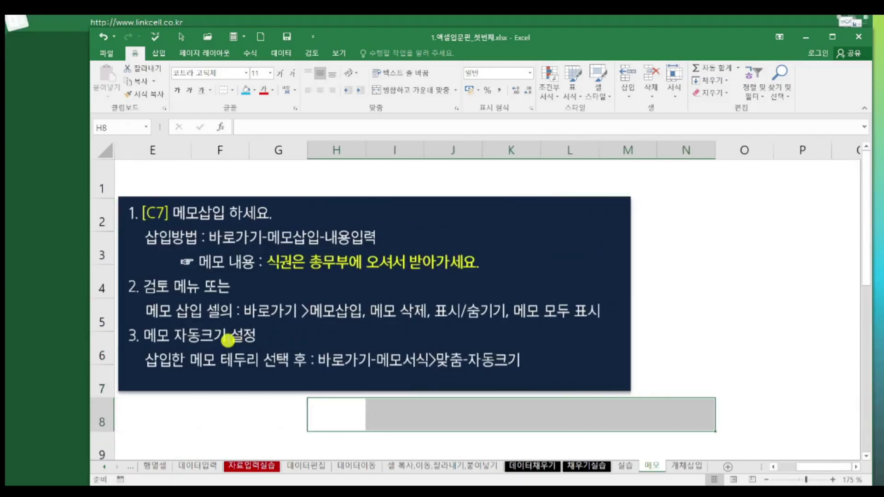
pyautogui.click(226, 339)
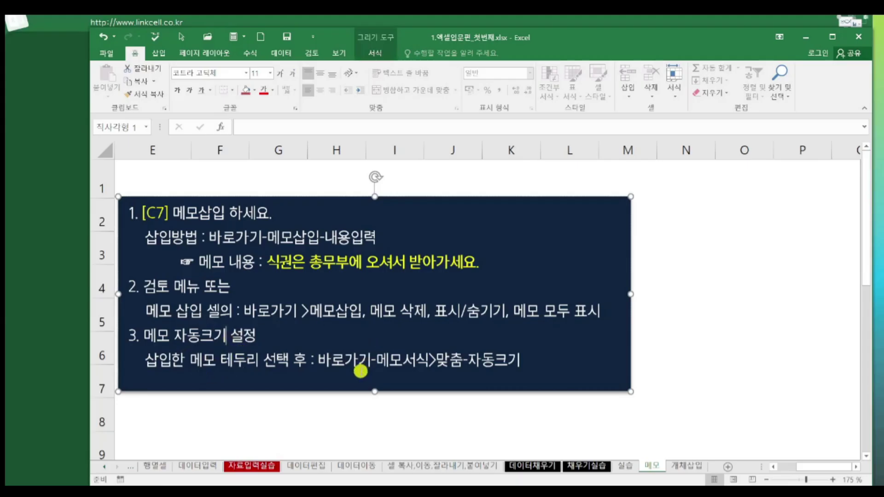
pyautogui.click(341, 410)
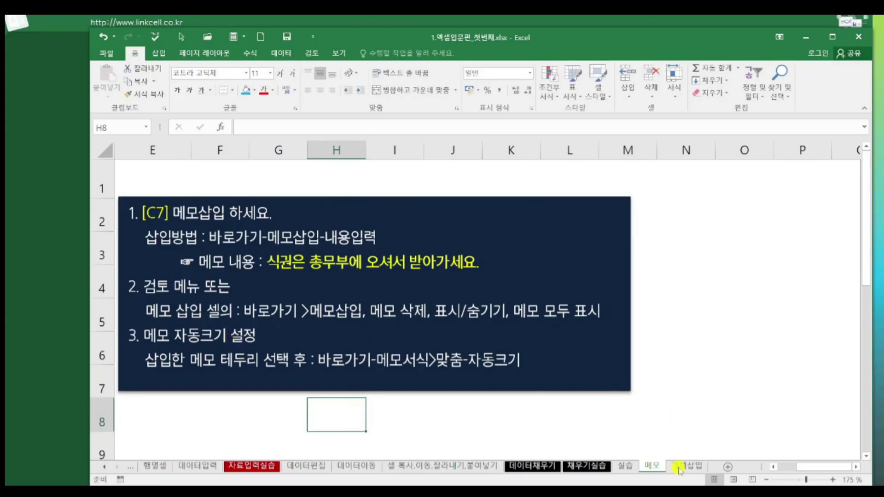
# Open the 개체삽입 sheet and look over the commands for inserting pictures, shapes and screenshots.
pyautogui.click(695, 465)
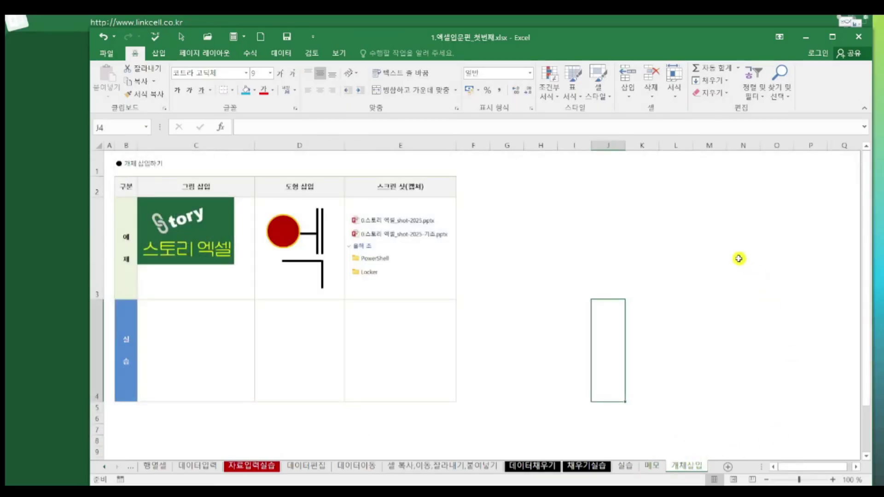
pyautogui.click(157, 50)
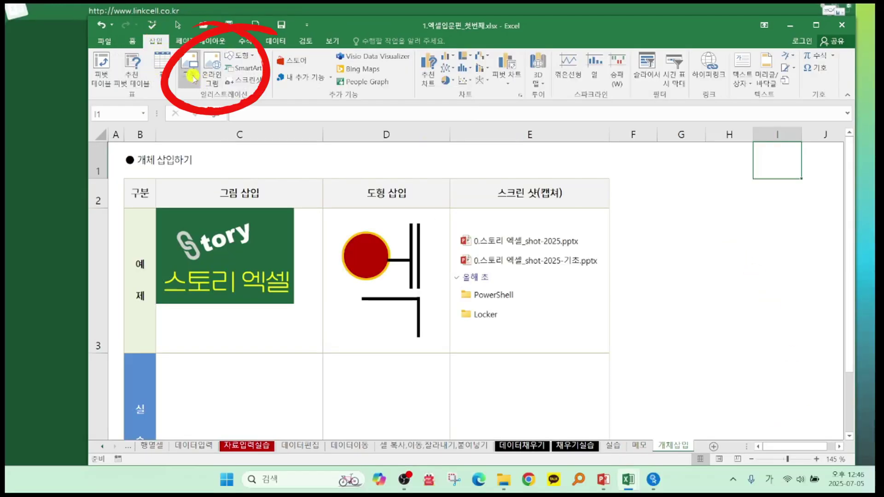
pyautogui.click(252, 54)
pyautogui.click(254, 55)
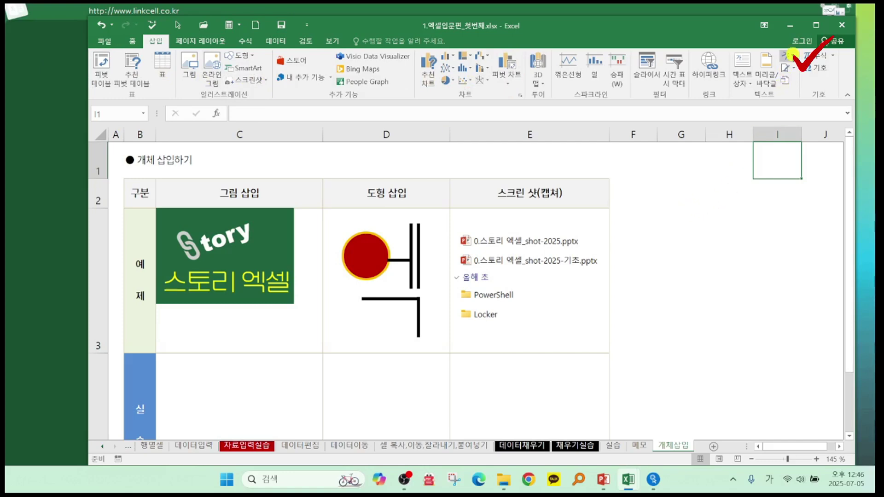
# Look over the symbols and special characters available for insertion, and leave the dialog without inserting any.
pyautogui.click(827, 70)
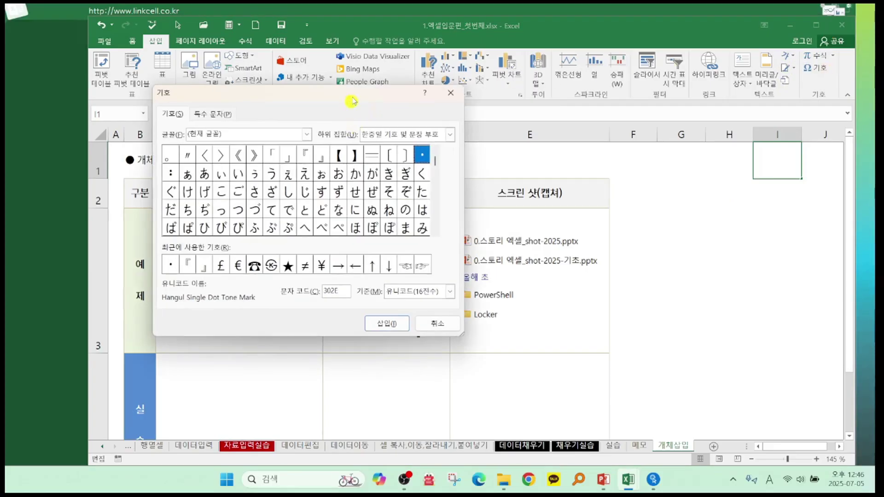
pyautogui.moveTo(352, 100); pyautogui.dragTo(524, 114)
pyautogui.click(366, 129)
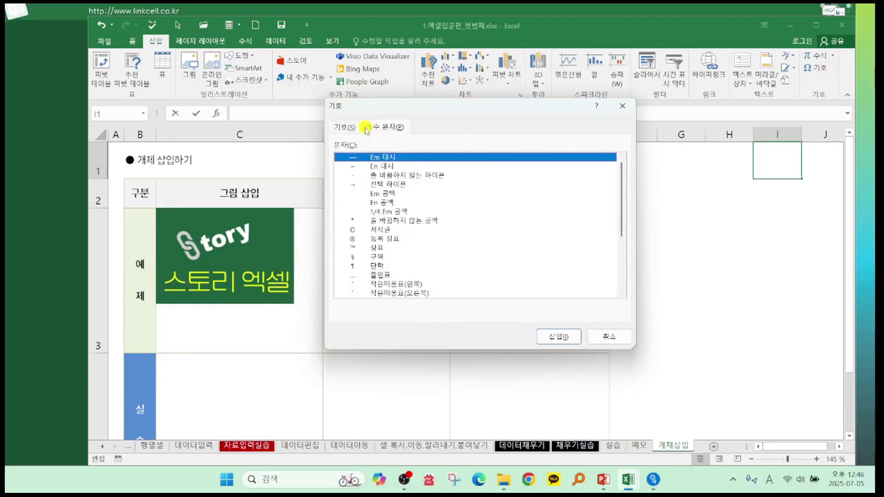
pyautogui.press('Escape')
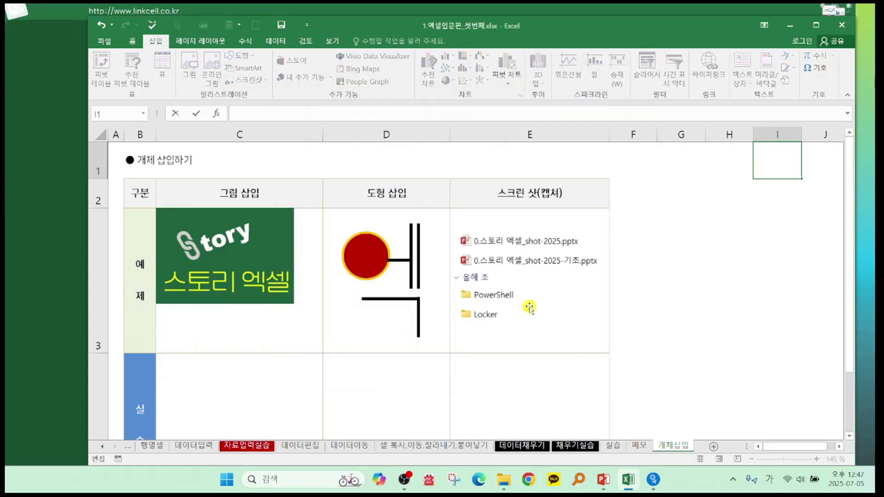
# Insert the picture 유튜브 스토리엑셀_로고.png from the desktop folder 스토리예제 into practice cell C4.
pyautogui.click(182, 371)
pyautogui.scroll(-3, 182, 371)
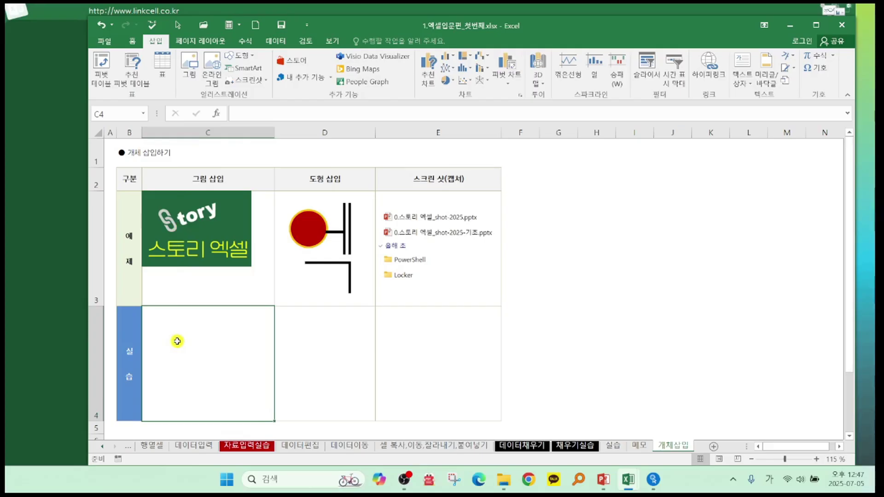
pyautogui.click(189, 64)
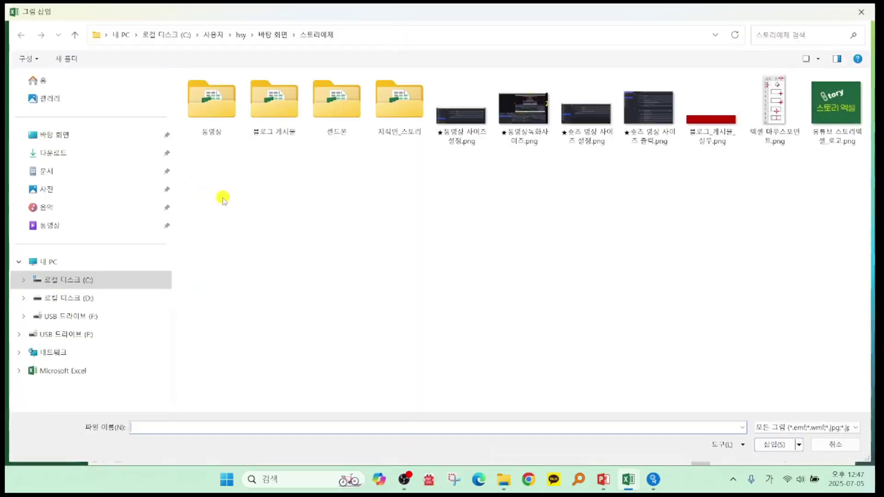
pyautogui.click(54, 134)
pyautogui.doubleClick(221, 209)
pyautogui.click(840, 106)
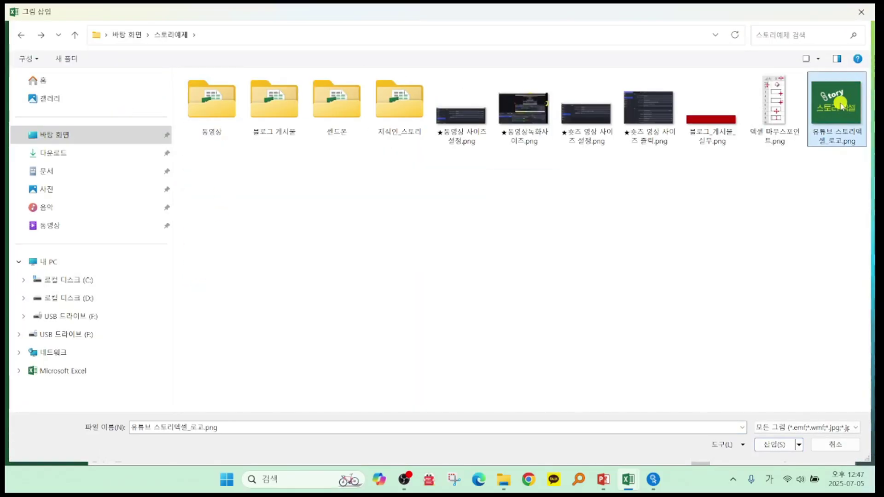
pyautogui.click(785, 445)
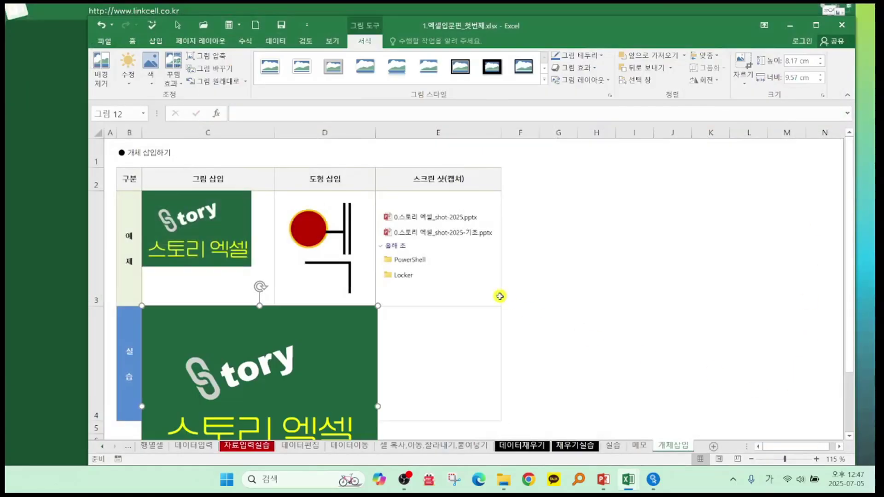
# Shrink and move the inserted logo picture so it exactly fills cell C4, about 4.7 cm high and 5.4 cm wide.
pyautogui.scroll(-2, 423, 310)
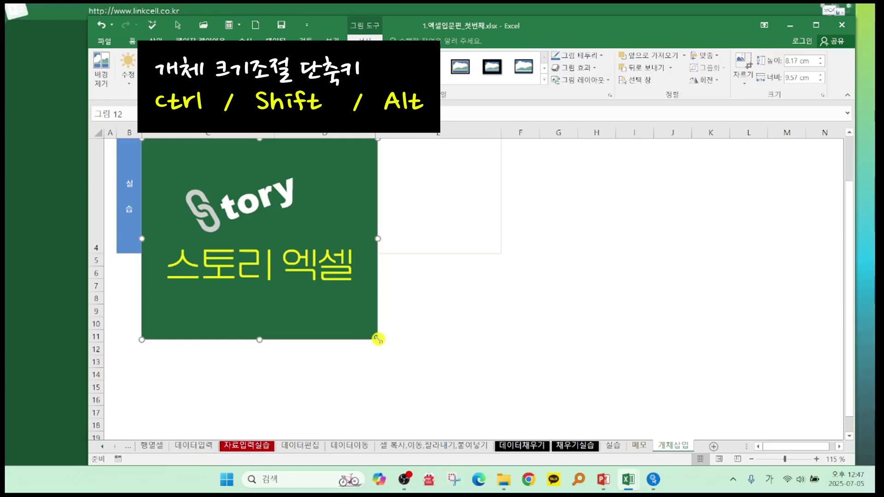
pyautogui.moveTo(378, 340); pyautogui.dragTo(304, 315)
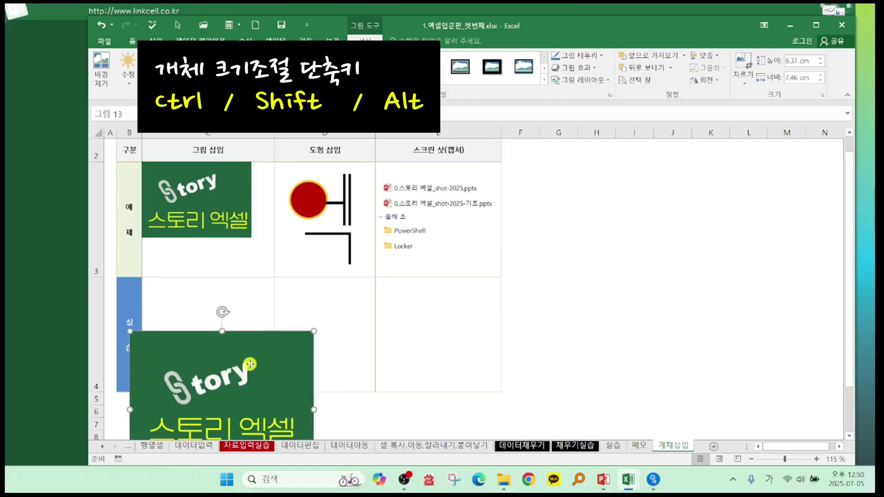
pyautogui.moveTo(250, 364); pyautogui.dragTo(390, 323)
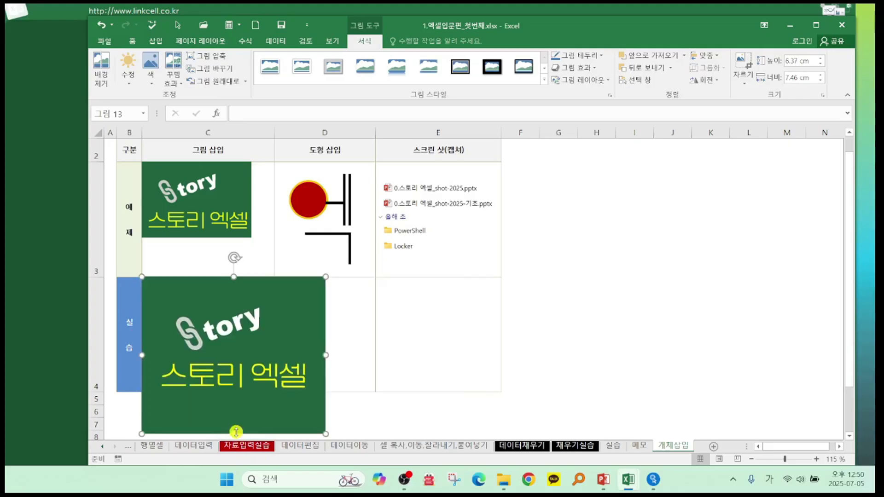
pyautogui.moveTo(236, 432); pyautogui.dragTo(235, 391)
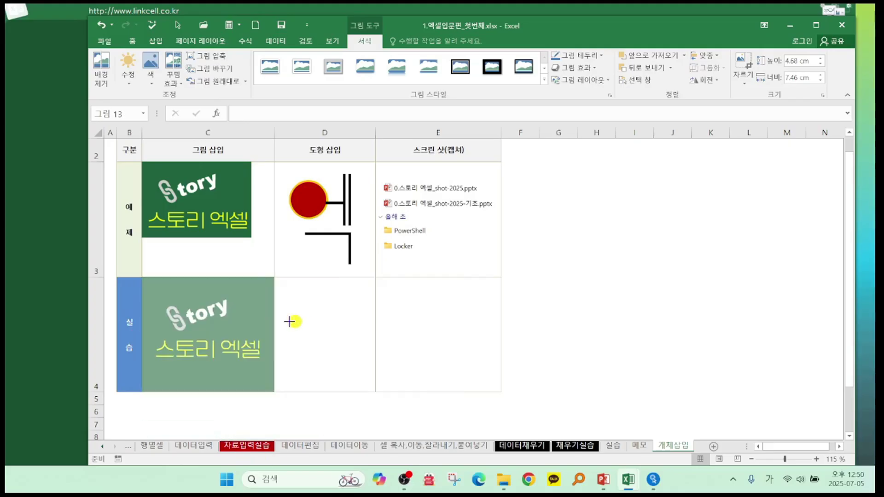
pyautogui.moveTo(289, 321); pyautogui.dragTo(277, 323)
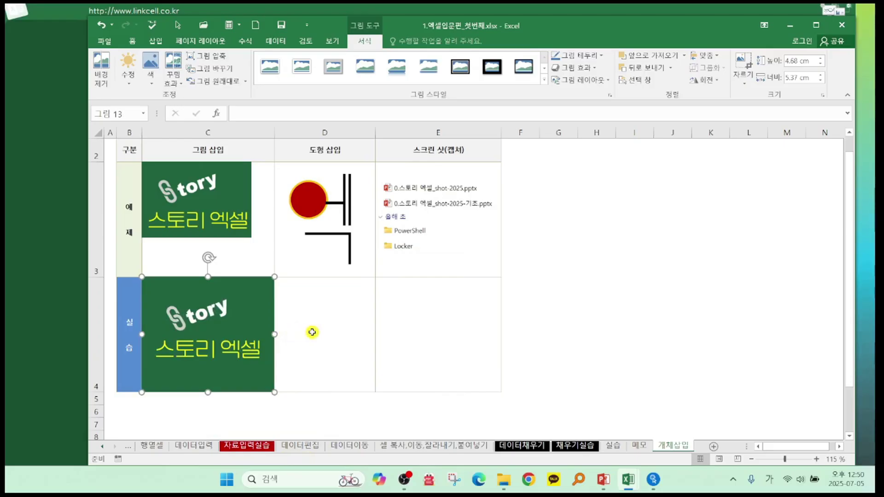
pyautogui.click(312, 332)
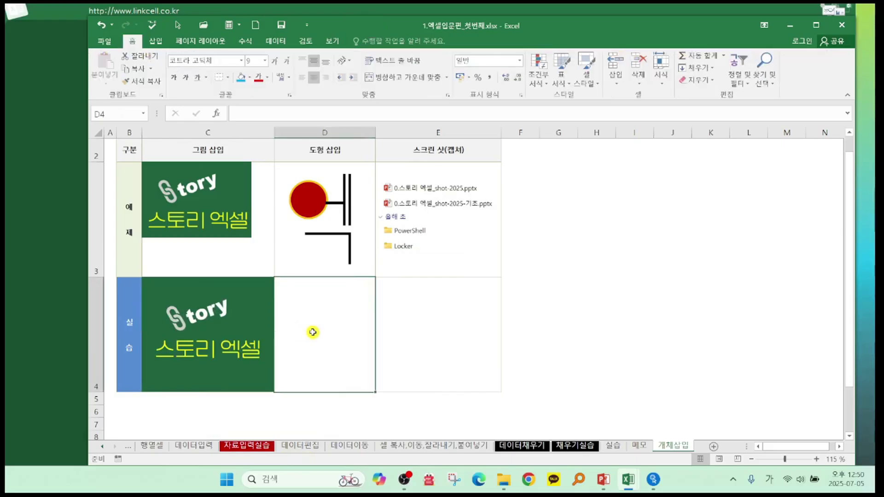
pyautogui.click(203, 307)
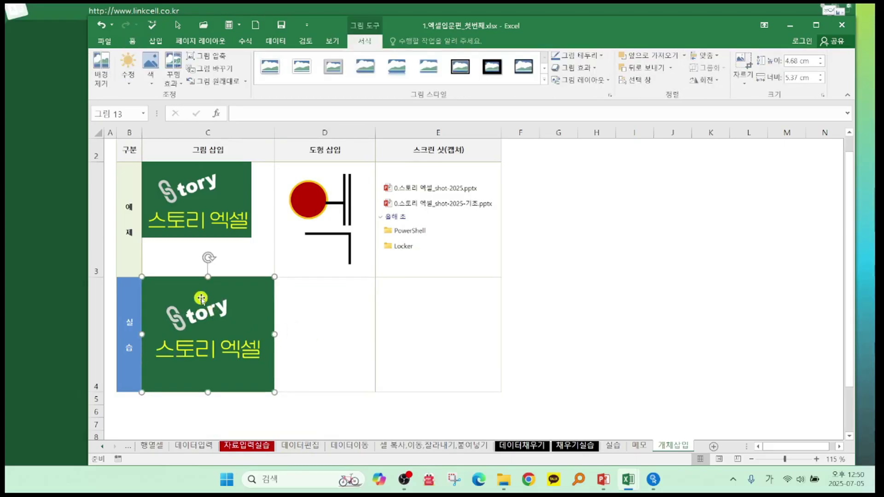
# Draw a circle about 3.2 cm high and 3.1 cm wide in the practice row, across cells D4 and E4.
pyautogui.click(316, 195)
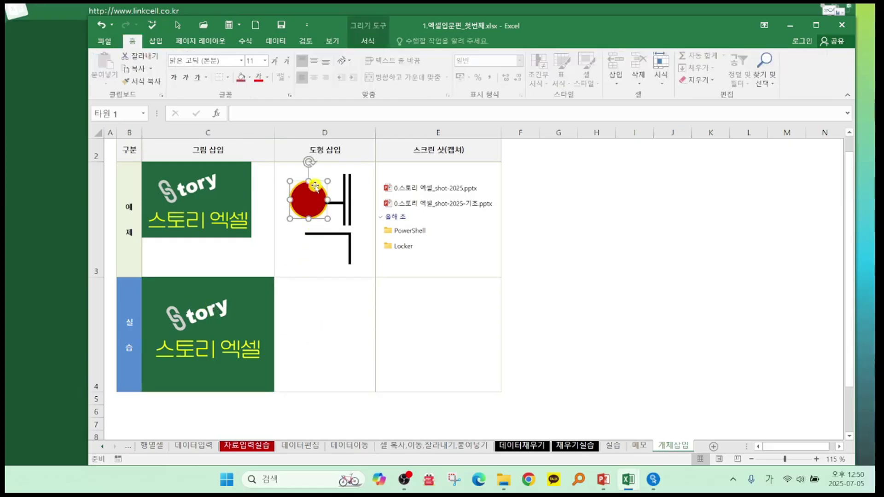
pyautogui.click(155, 41)
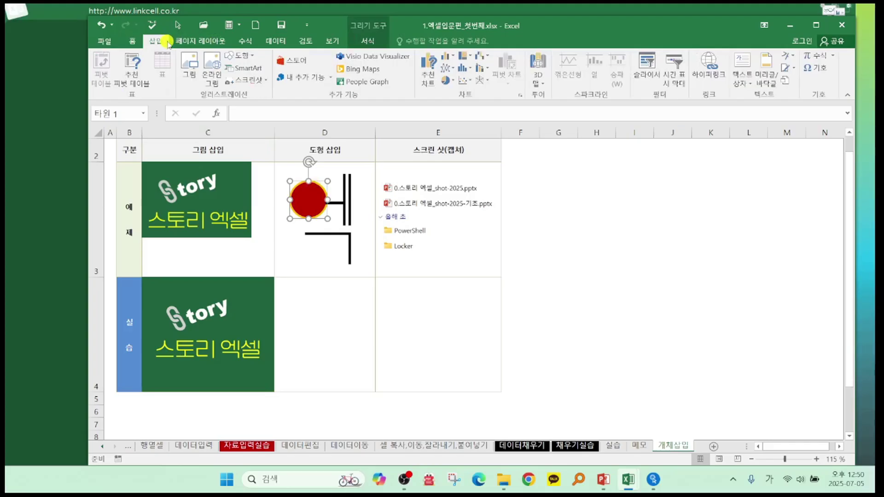
pyautogui.click(253, 56)
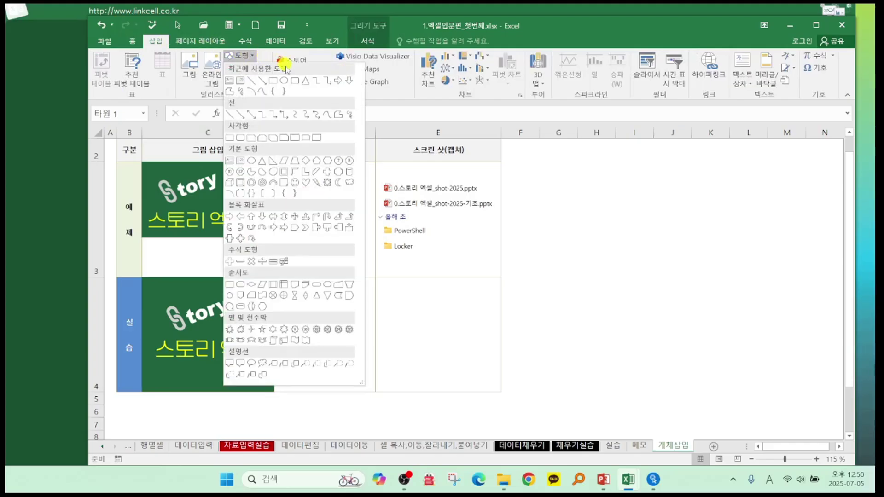
pyautogui.click(285, 82)
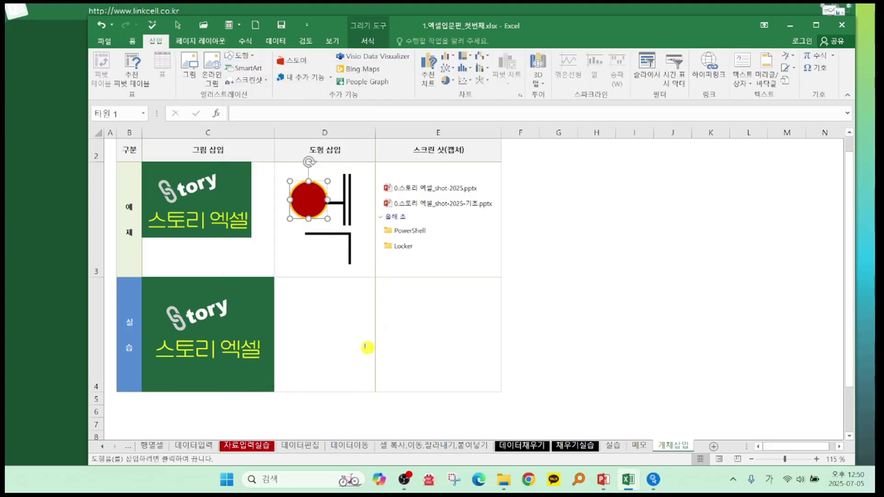
pyautogui.moveTo(342, 294)
pyautogui.mouseDown()
pyautogui.moveTo(368, 337)
pyautogui.moveTo(400, 360)
pyautogui.moveTo(414, 345)
pyautogui.moveTo(407, 368)
pyautogui.moveTo(419, 373)
pyautogui.mouseUp()
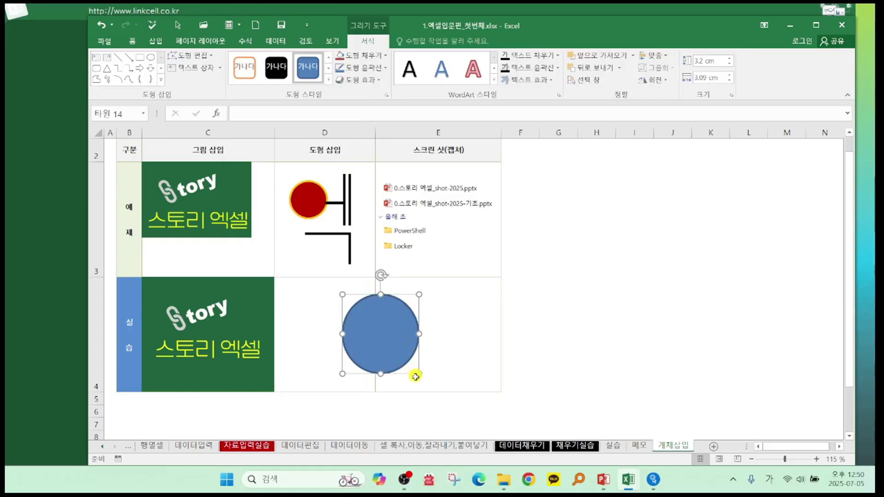
# Resize and move the blue circle, snapping its edges to the cell borders so it fills cell D4.
pyautogui.moveTo(418, 373); pyautogui.dragTo(422, 309)
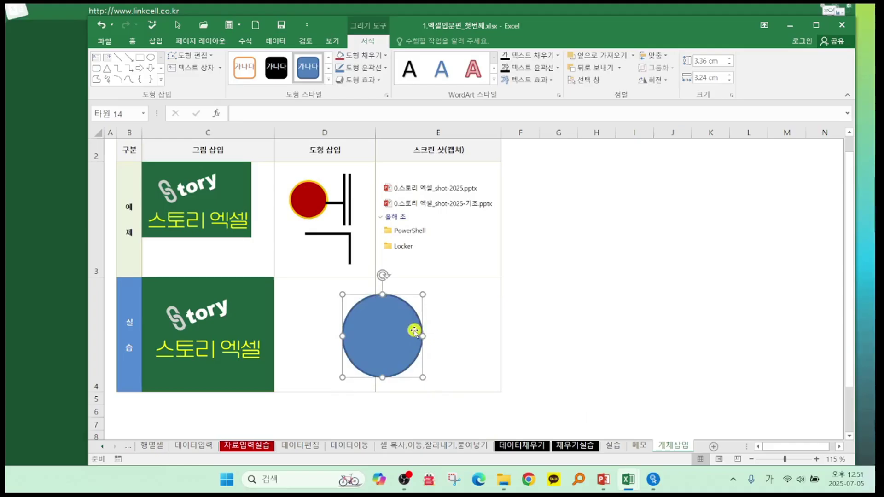
pyautogui.moveTo(422, 378); pyautogui.dragTo(333, 317)
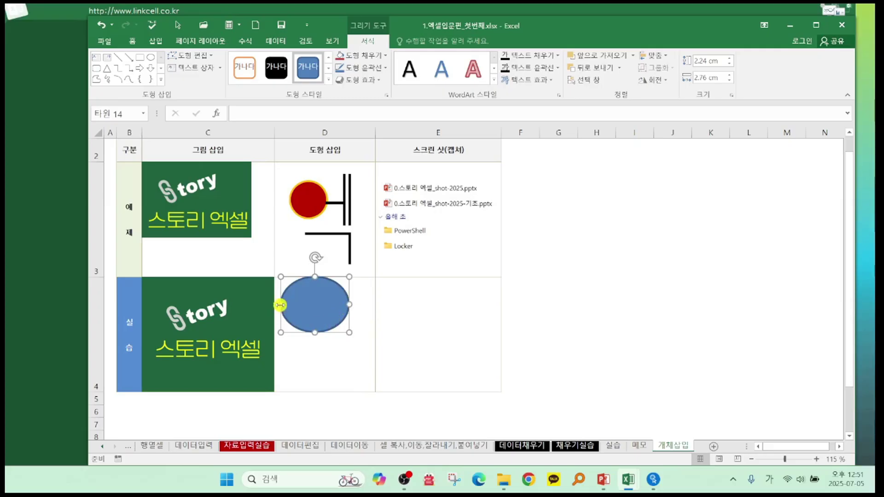
pyautogui.moveTo(280, 305); pyautogui.dragTo(274, 304)
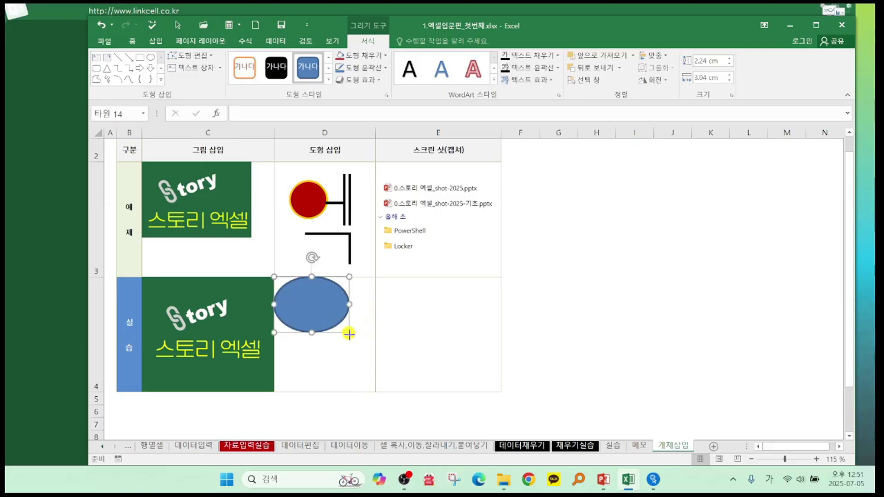
pyautogui.moveTo(348, 333); pyautogui.dragTo(375, 393)
# Select the example capture in E3 and look over the windows offered by the screenshot command.
pyautogui.click(431, 184)
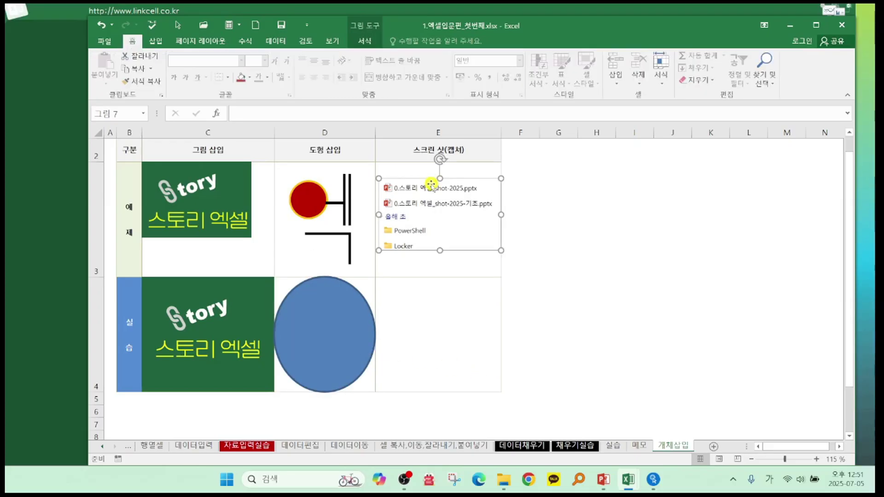
pyautogui.click(154, 41)
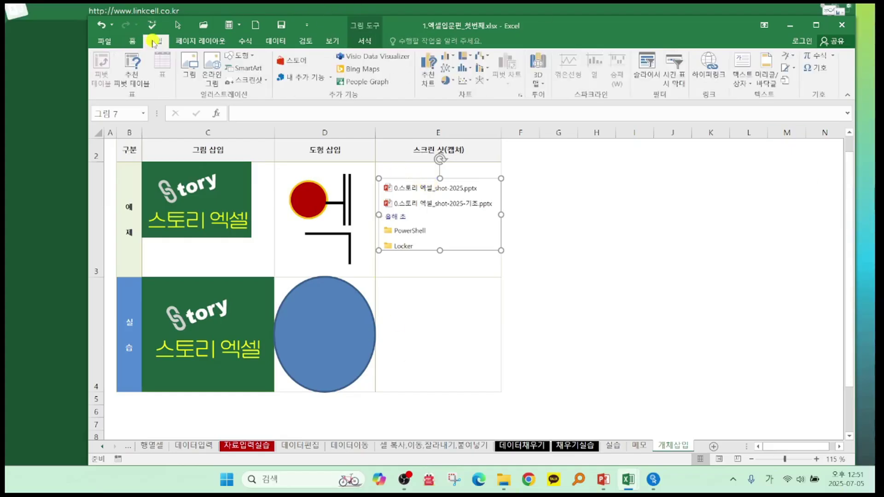
pyautogui.click(258, 81)
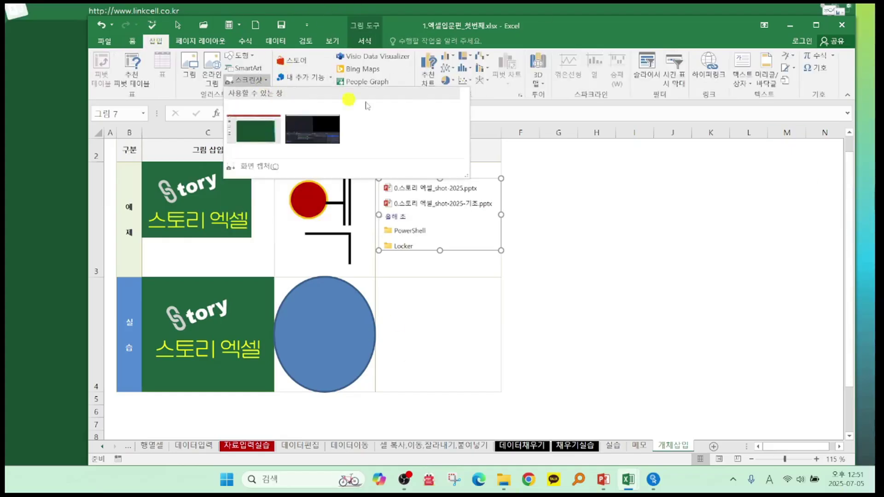
pyautogui.click(630, 314)
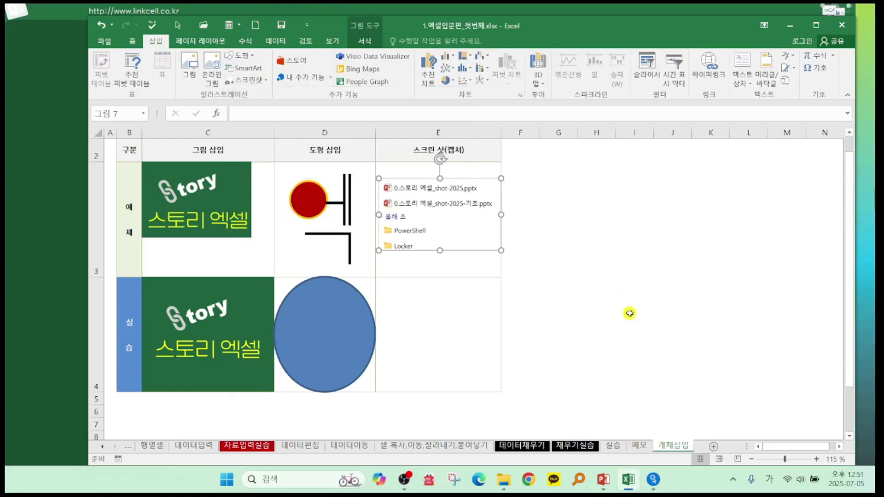
# Find the Windows Snipping Tool by searching for 캡처, and capture the screen area covering the 도형 삽입 and 스크린 샷(캡처) examples.
pyautogui.click(294, 481)
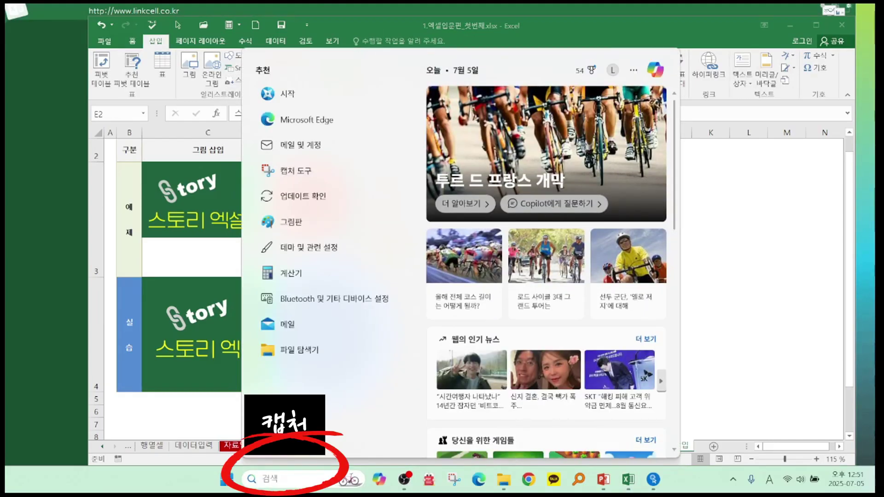
pyautogui.write('캡')
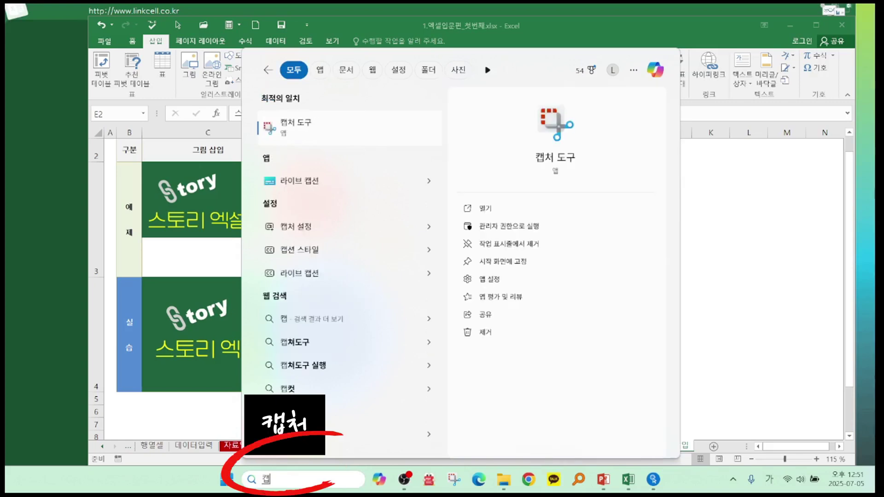
pyautogui.write('처')
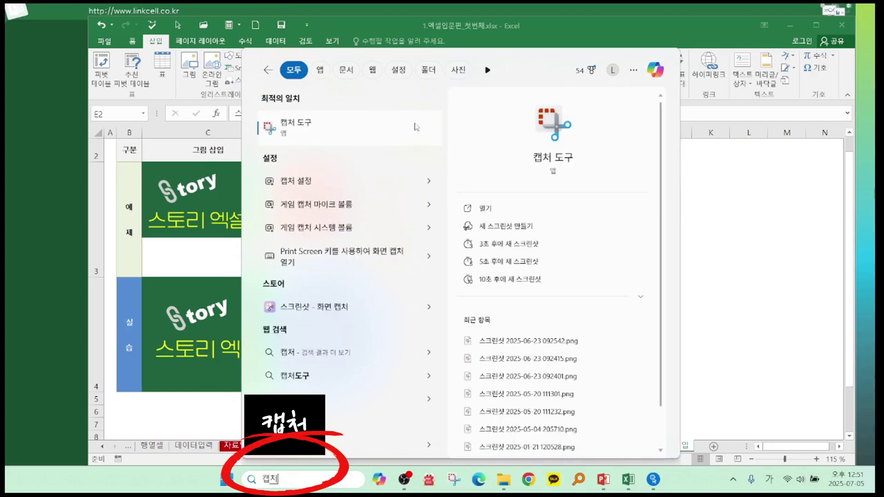
pyautogui.rightClick(287, 130)
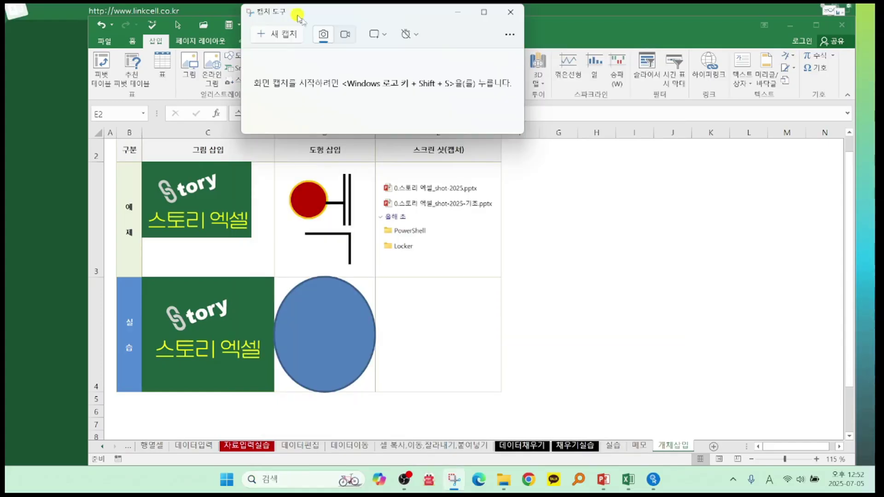
pyautogui.moveTo(301, 17); pyautogui.dragTo(418, 153)
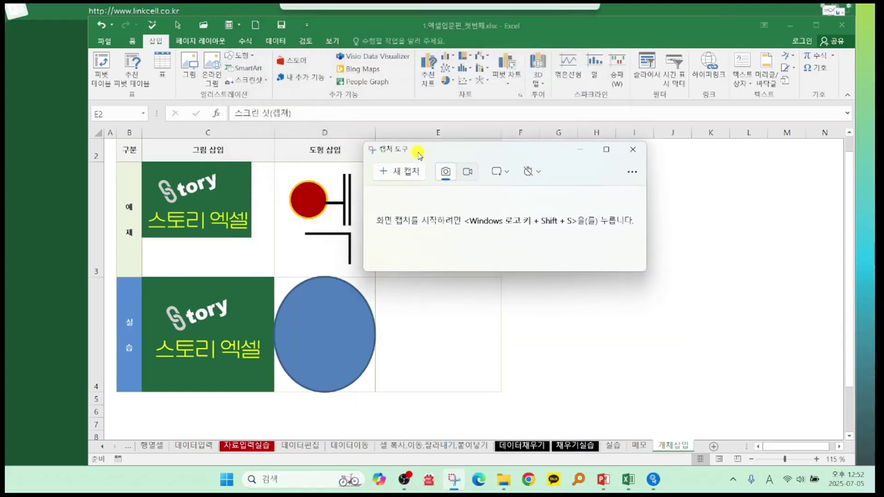
pyautogui.click(394, 175)
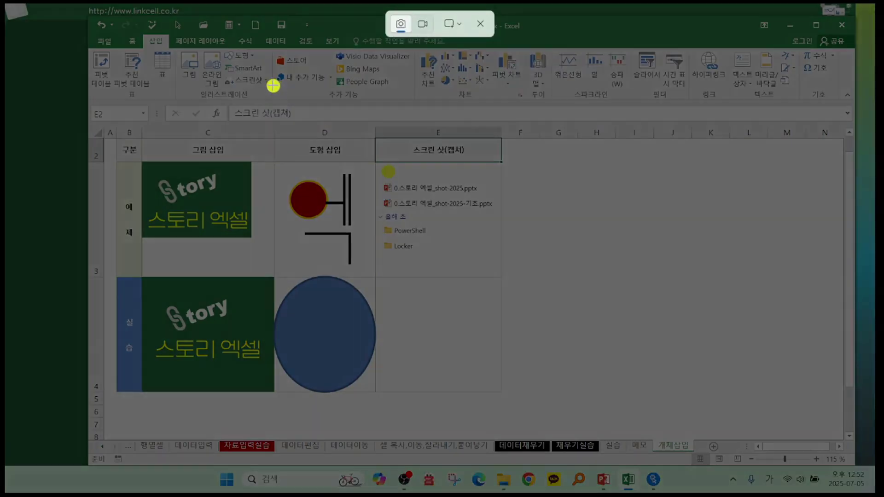
pyautogui.moveTo(268, 79); pyautogui.dragTo(513, 274)
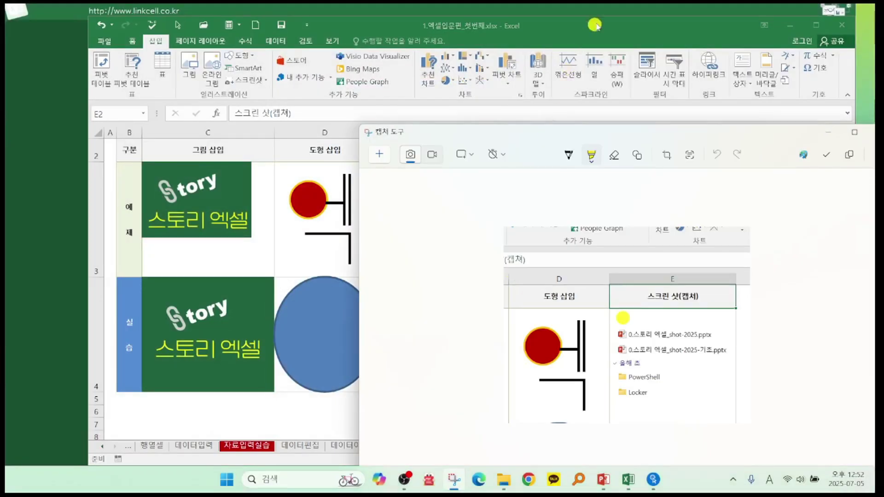
# Return to the Excel workbook, paste the captured image at E4, and fit it to that cell.
pyautogui.click(596, 26)
pyautogui.click(421, 300)
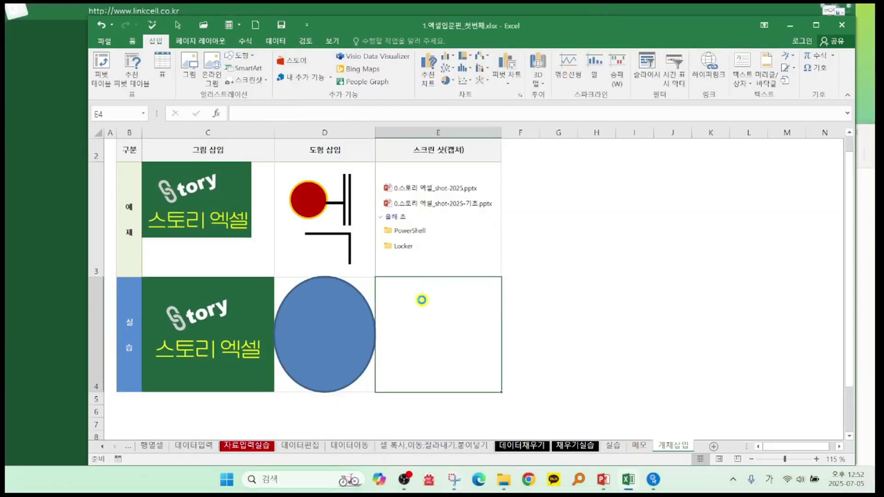
pyautogui.hotkey('ctrl', 'v')
pyautogui.moveTo(421, 300); pyautogui.dragTo(494, 204)
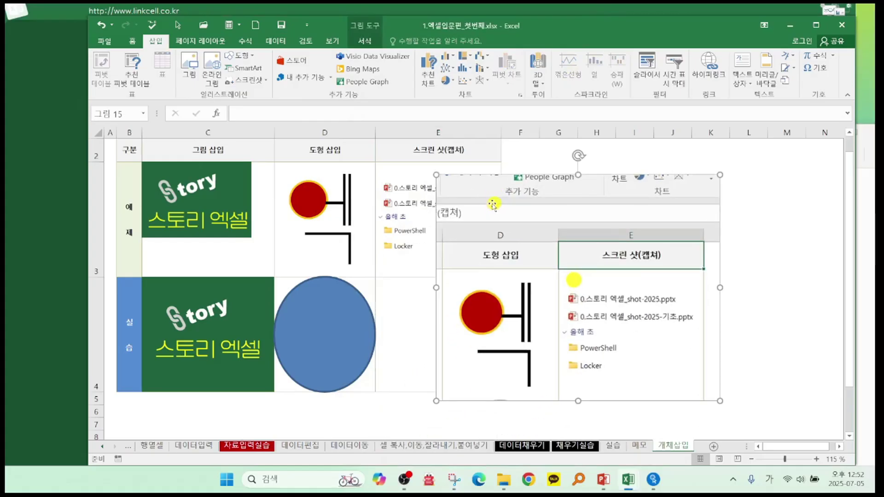
pyautogui.click(591, 295)
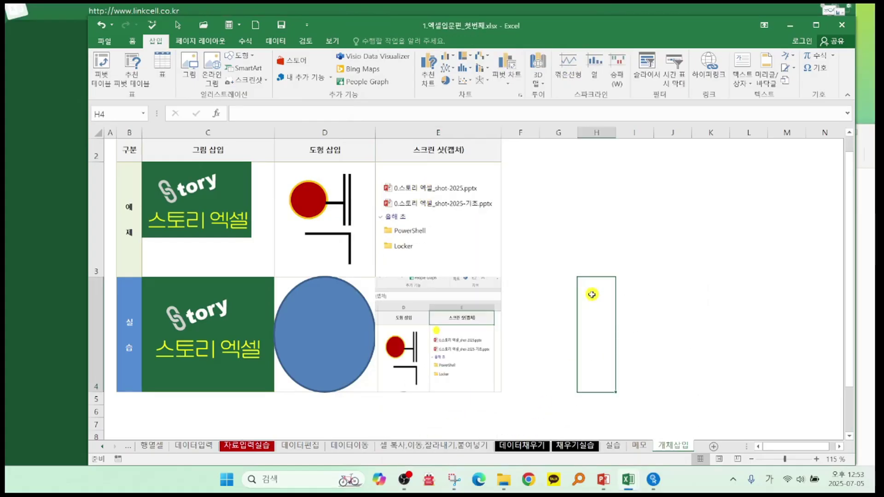